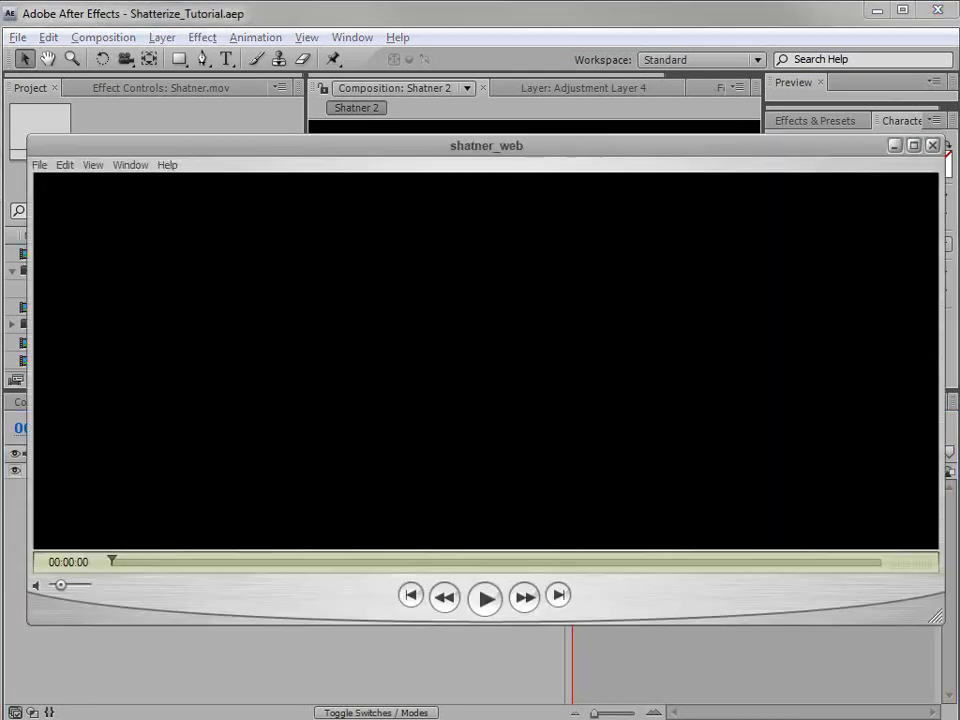
Play the finished shatner_web movie and scrub through its shattering title animation
left_click(486, 599)
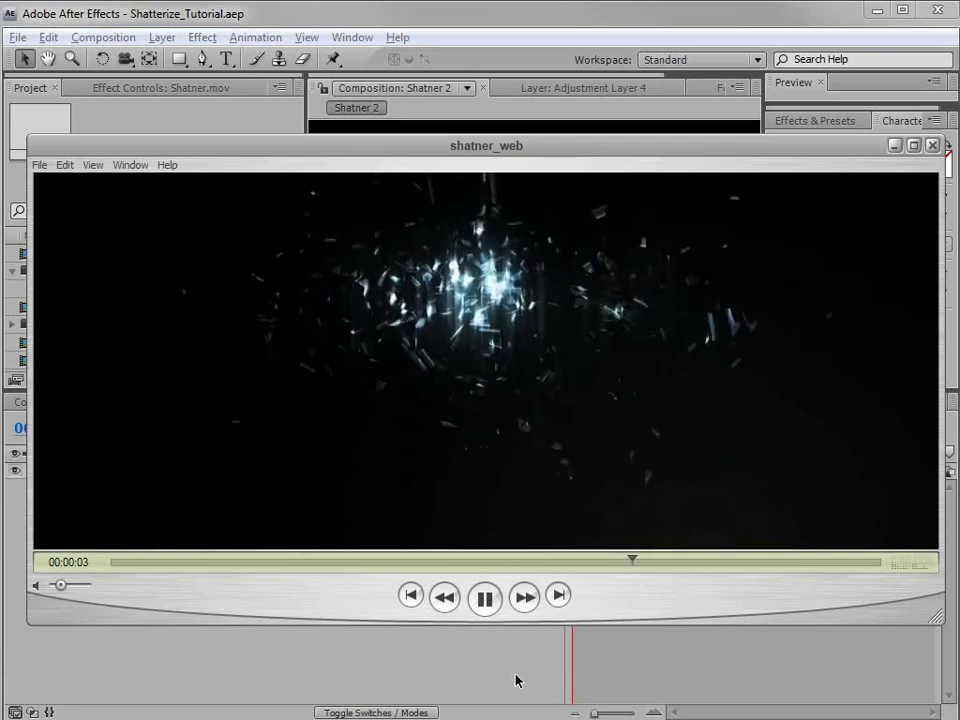
left_click(484, 597)
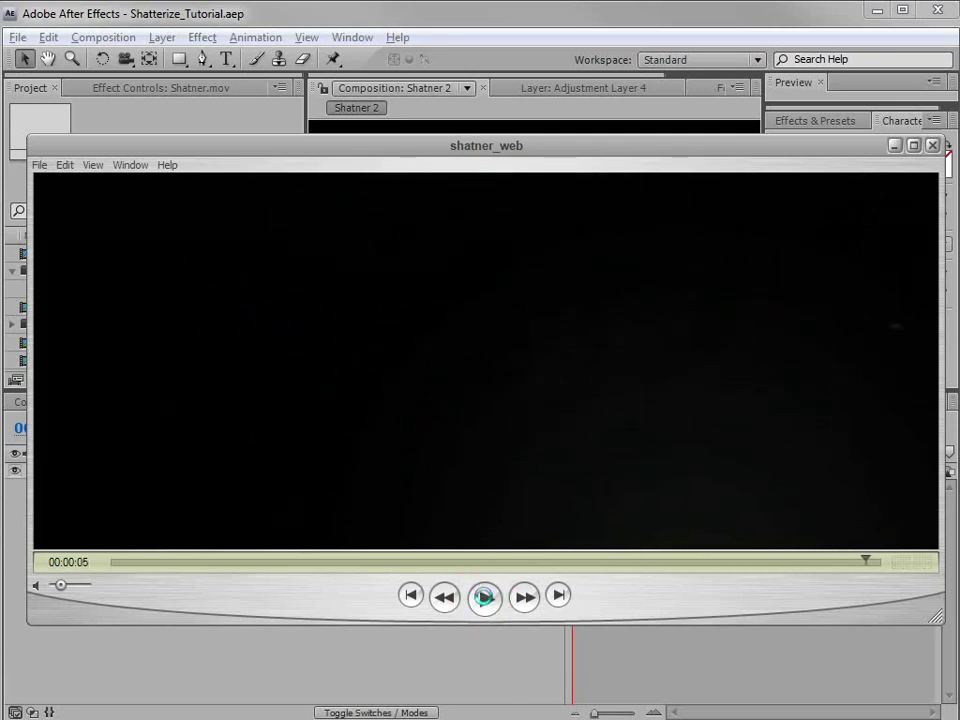
left_click_drag(418, 561, 675, 563)
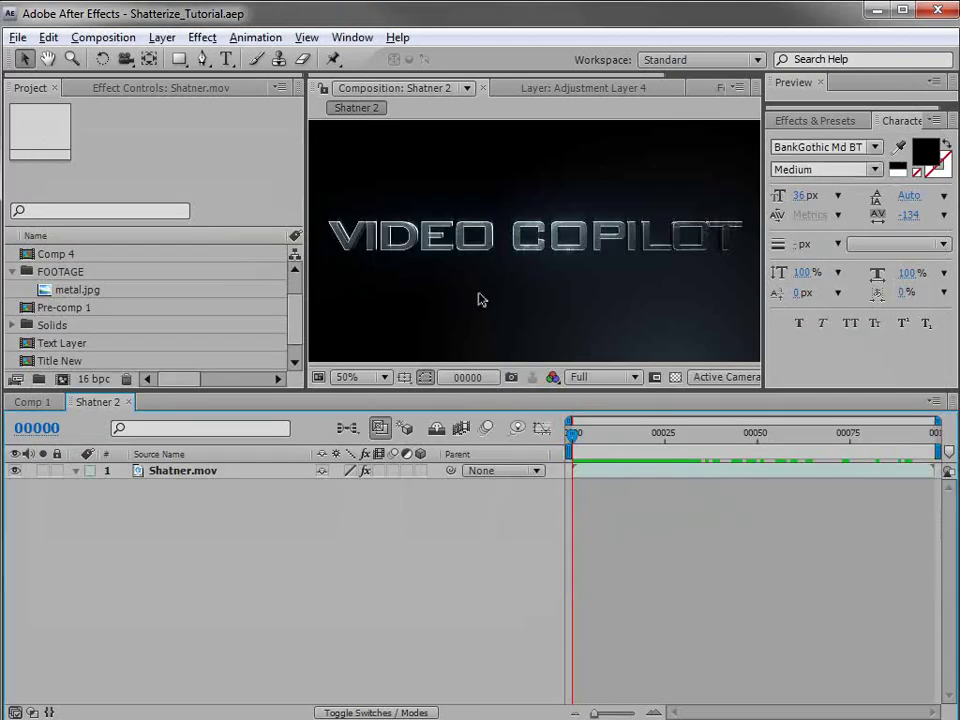
Scrub the first frames of the Shatner 2 composition to examine the shatter and glow on the title up close
key("period")
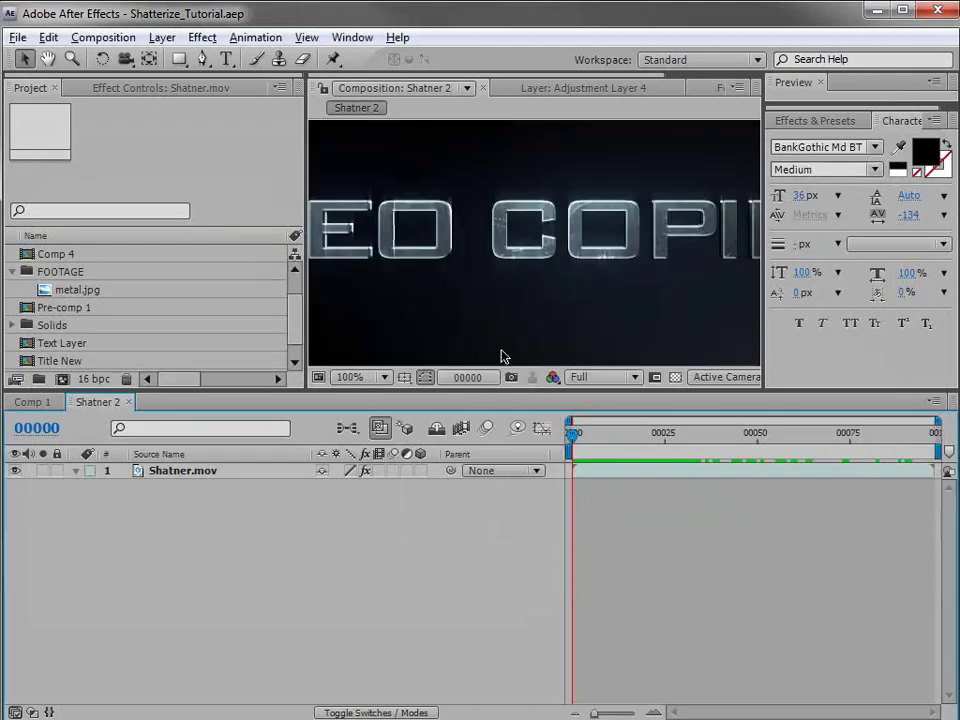
left_click_drag(588, 446, 576, 466)
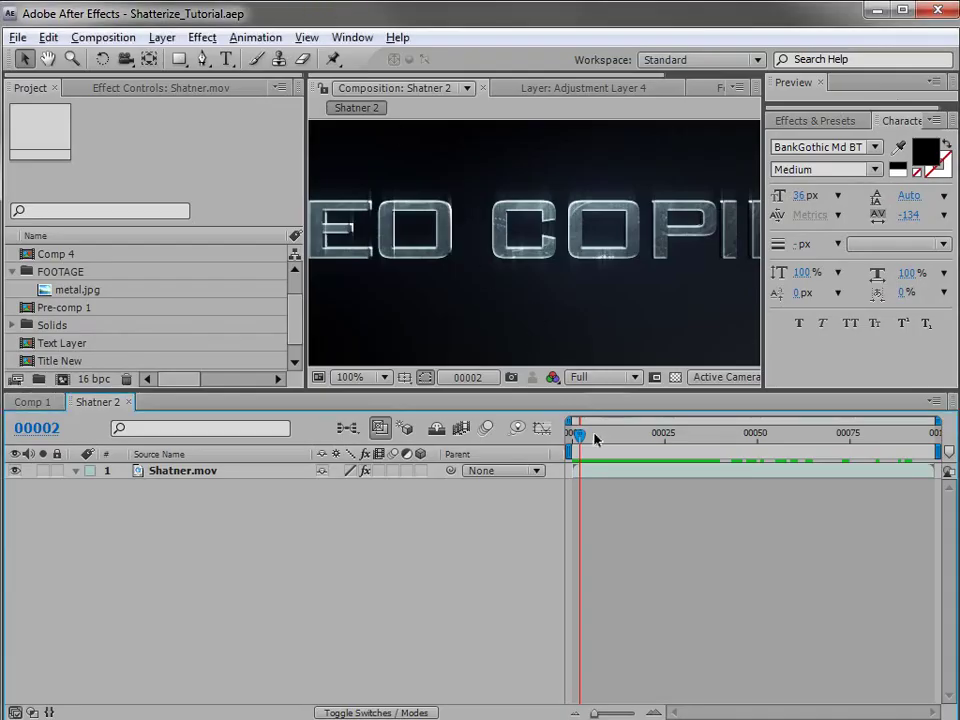
left_click_drag(574, 440, 601, 438)
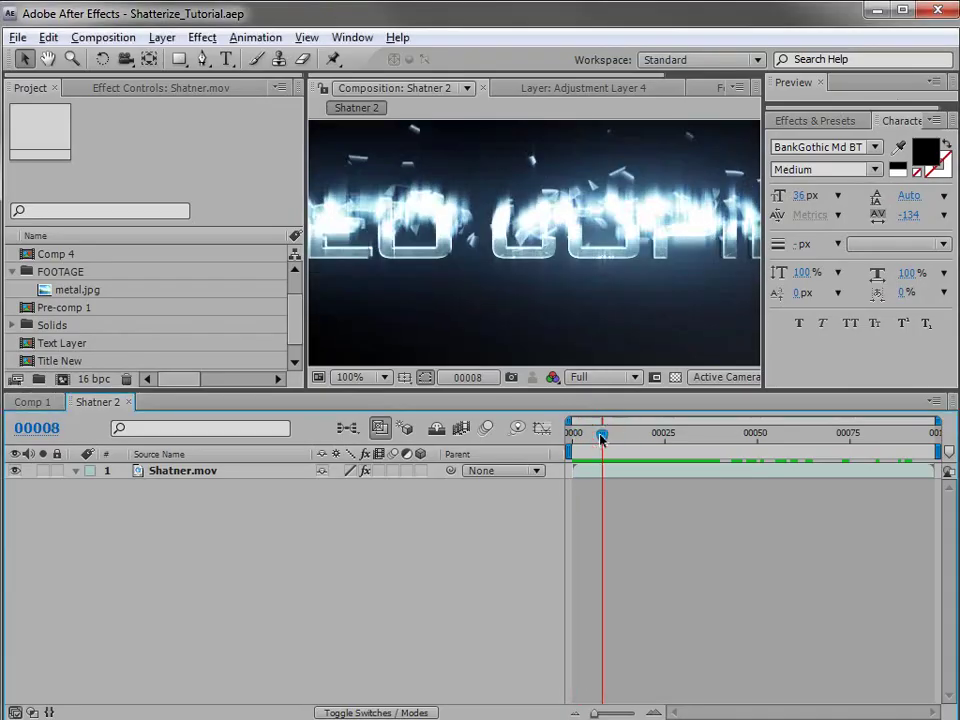
scroll(529, 304, "down", 2)
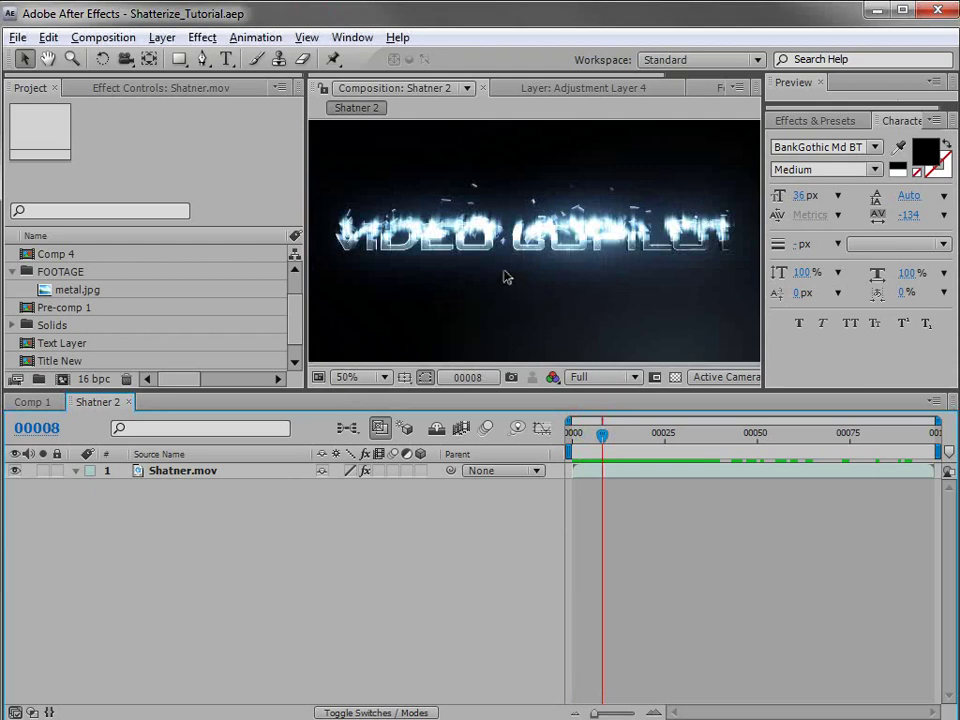
Create a new 960 x 480 px composition with square pixels, 23.976 fps and a duration of 200 frames
left_click(103, 37)
left_click(130, 58)
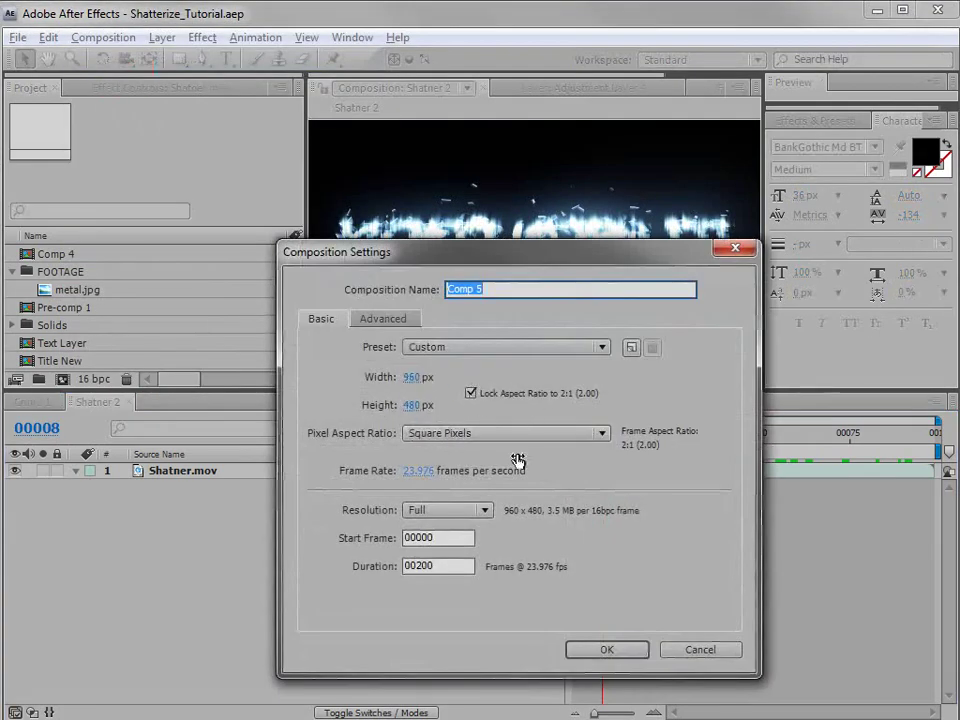
left_click(609, 652)
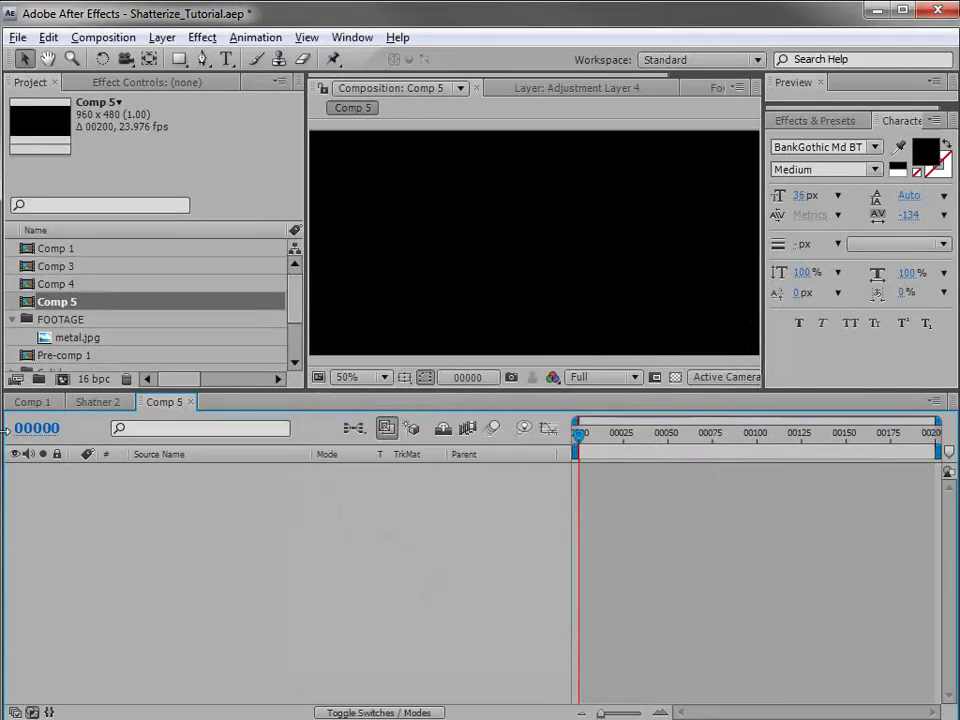
Cycle the time display format back to frames and place the playhead at frame 8
left_click(45, 437, "ctrl")
left_click(45, 435, "ctrl")
left_click(662, 437)
left_click(592, 437)
left_click(77, 437, "ctrl")
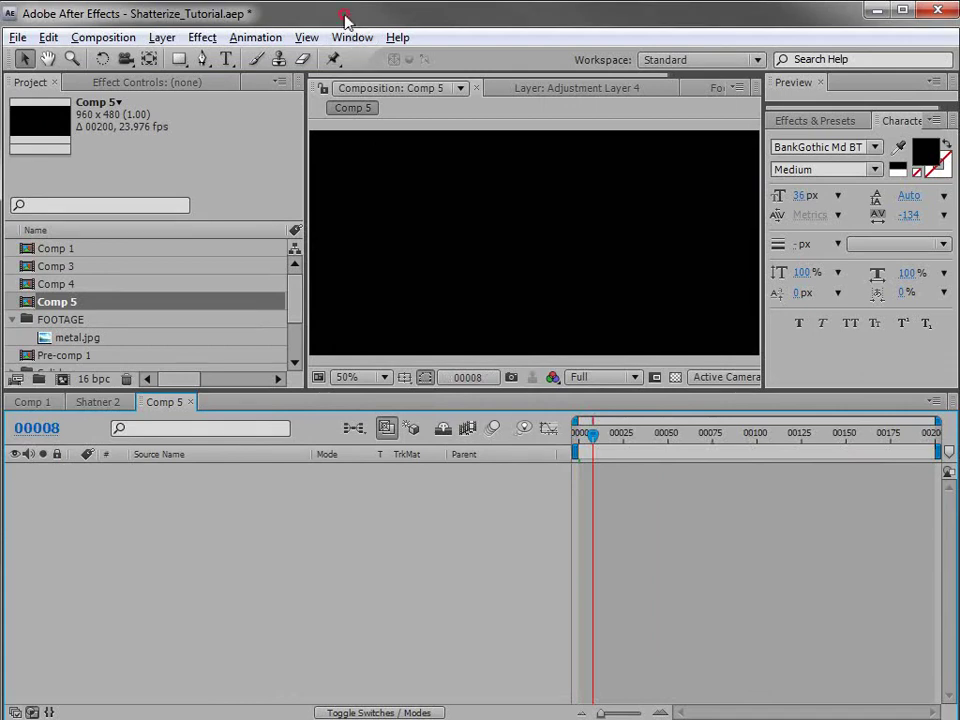
Add a white text layer reading "VIDEO COPILOT" in BankGothic Md BT Medium at 36 px
left_click(225, 58)
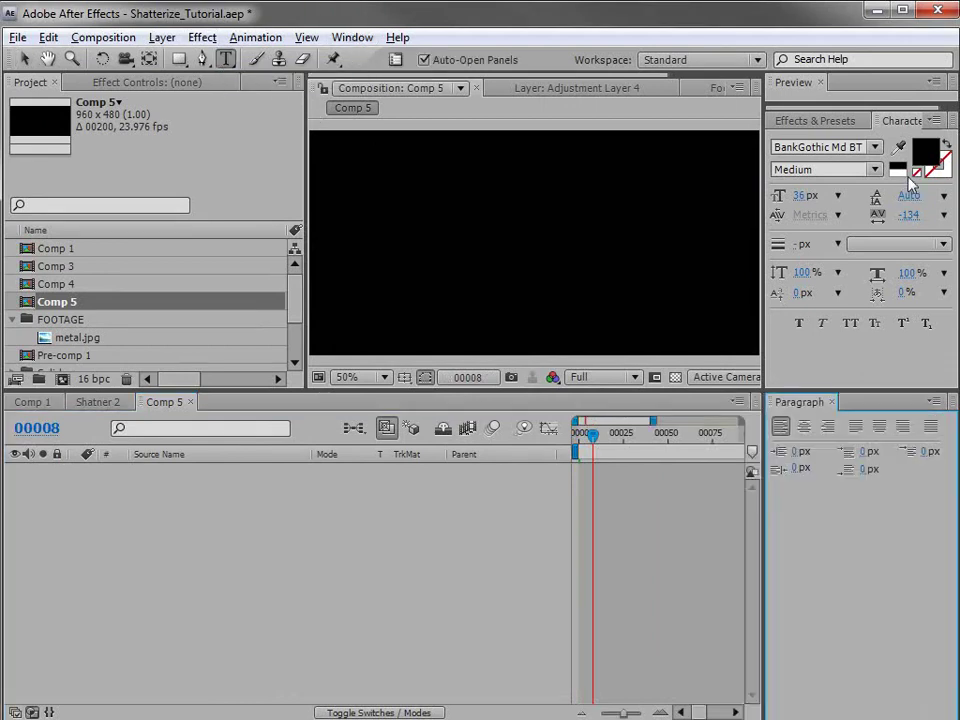
left_click(899, 174)
left_click(418, 245)
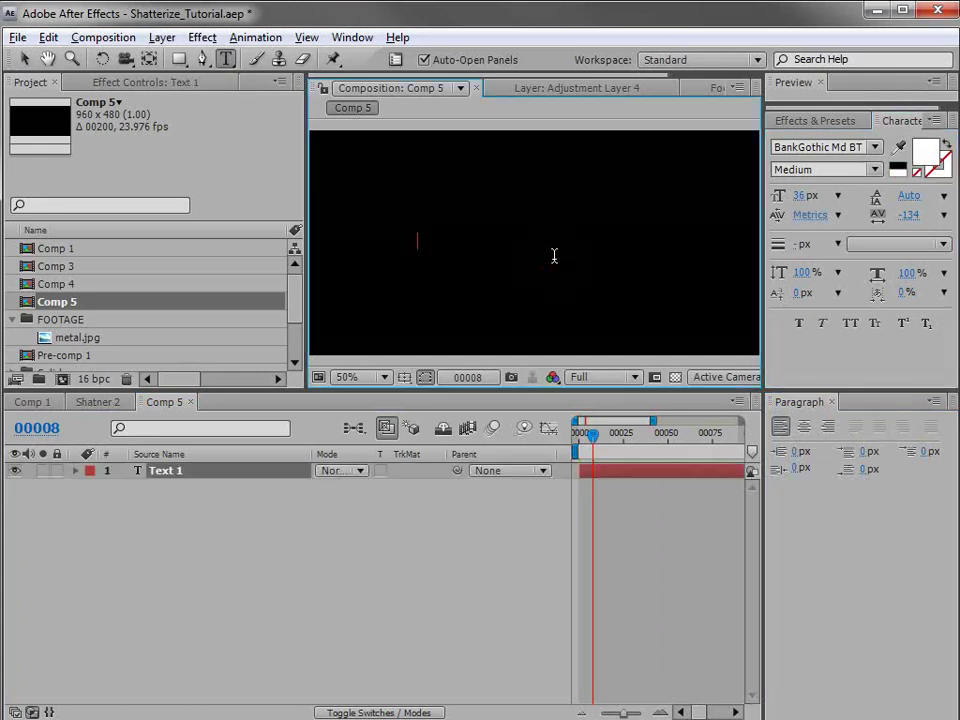
type("VIDEO COPILOT")
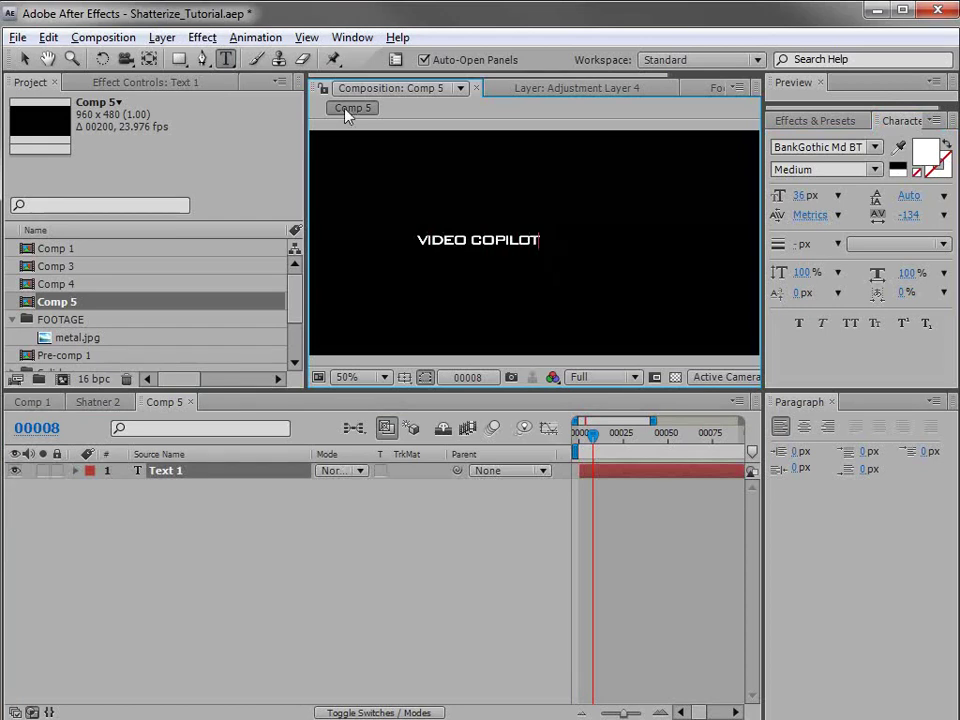
left_click(24, 58)
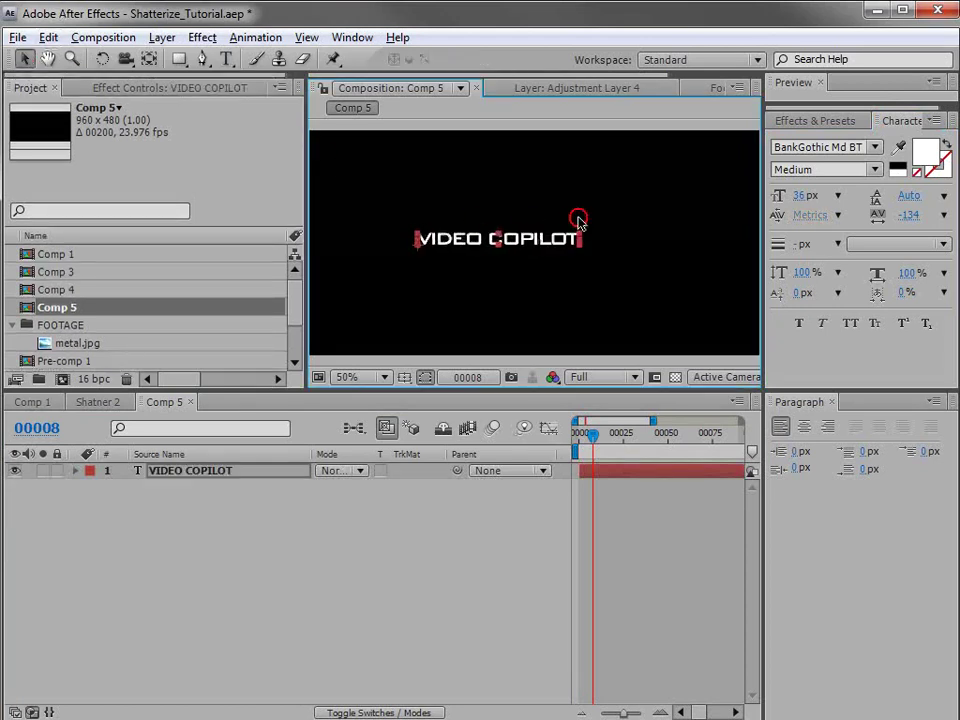
Enlarge the VIDEO COPILOT title and center it in the frame using the title-safe guides, then hide the guides
left_click_drag(578, 220, 621, 220)
key("apostrophe")
left_click_drag(683, 227, 628, 242)
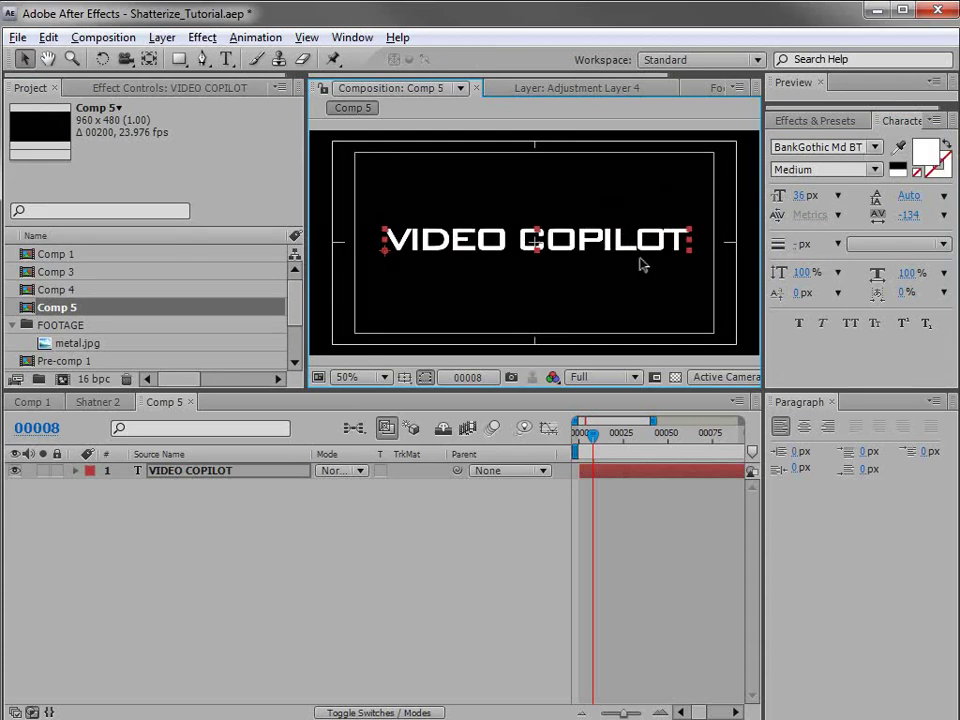
left_click(673, 551)
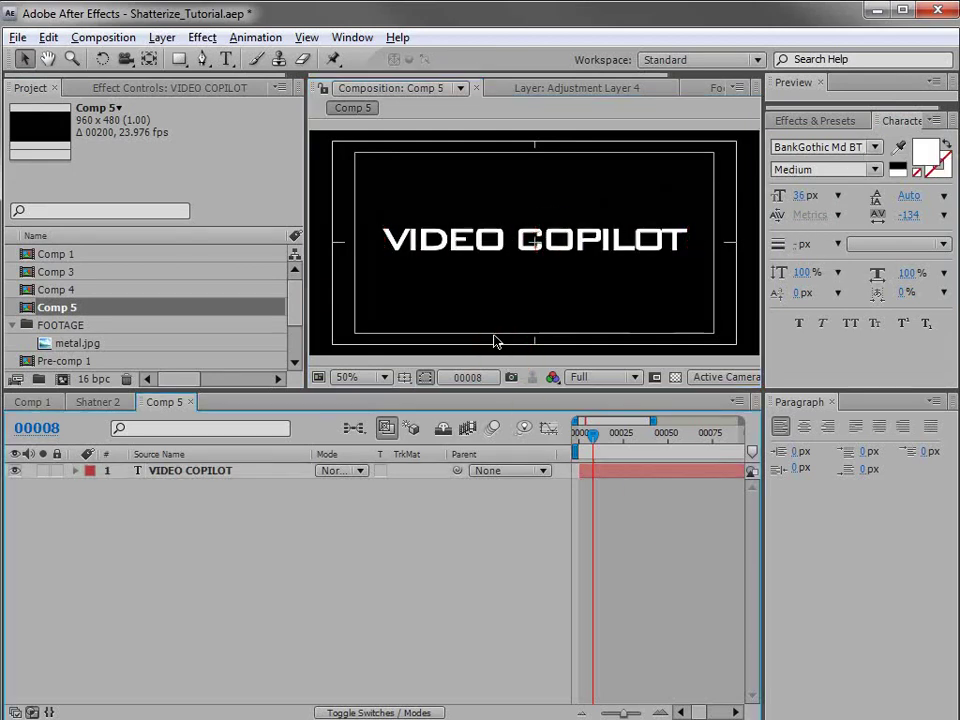
key("apostrophe")
key("grave")
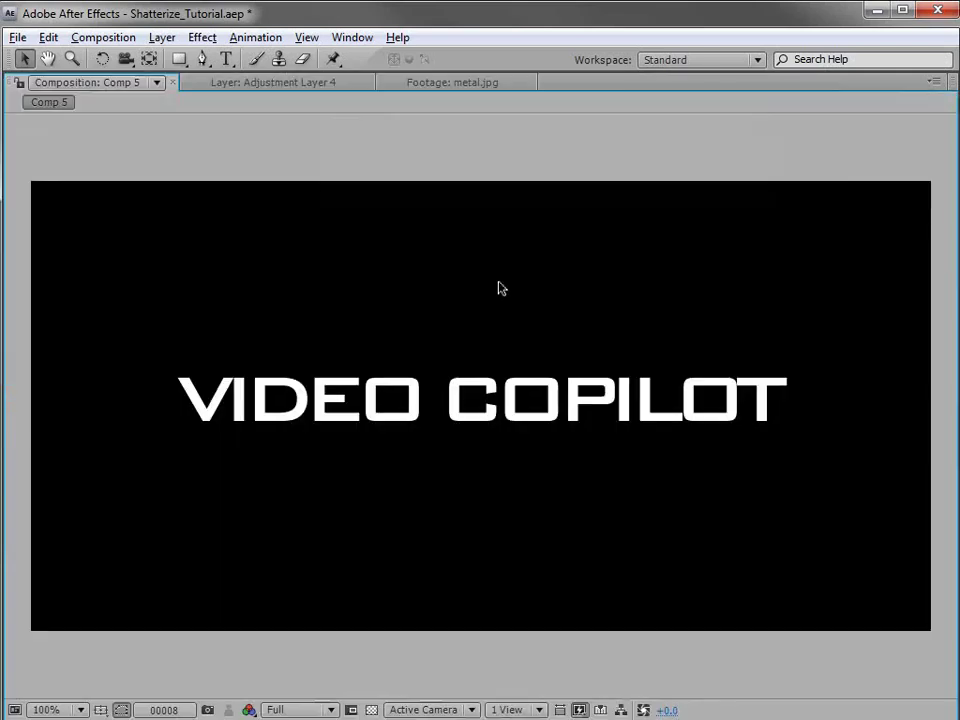
key("grave")
key("comma")
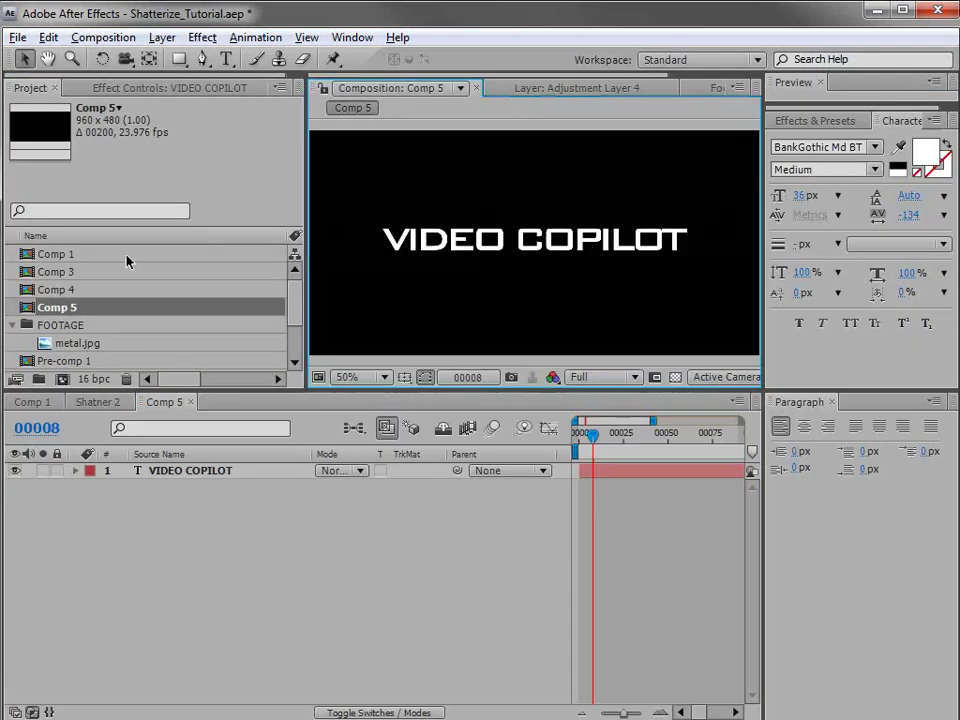
Place metal.jpg beneath the title and set its track matte to Alpha Matte "VIDEO COPILOT"
left_click(72, 344)
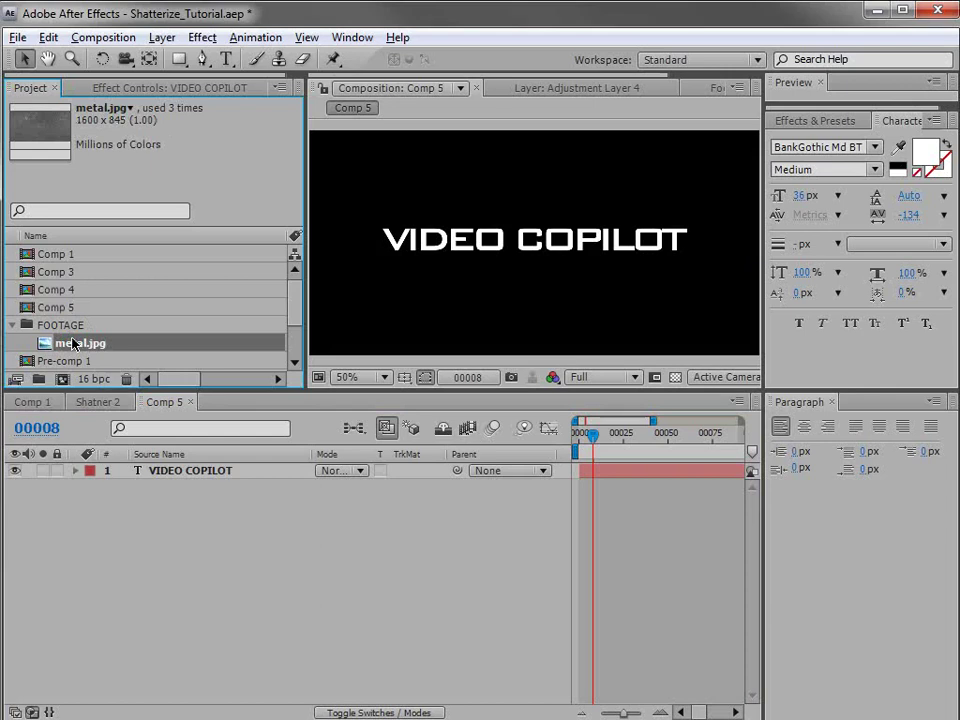
left_click_drag(58, 345, 171, 480)
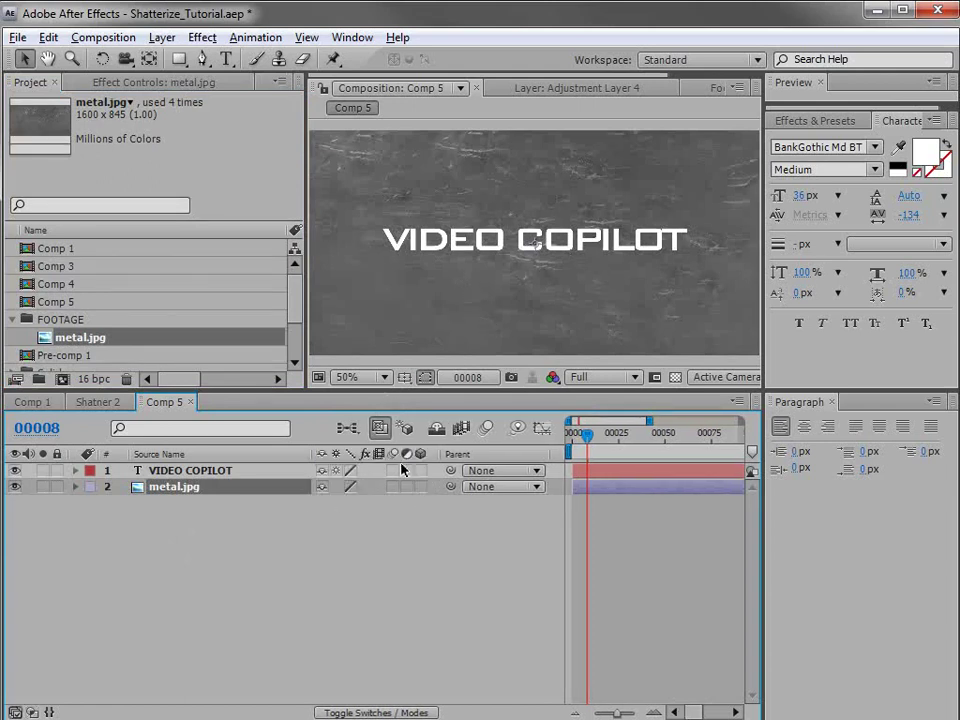
left_click(410, 486)
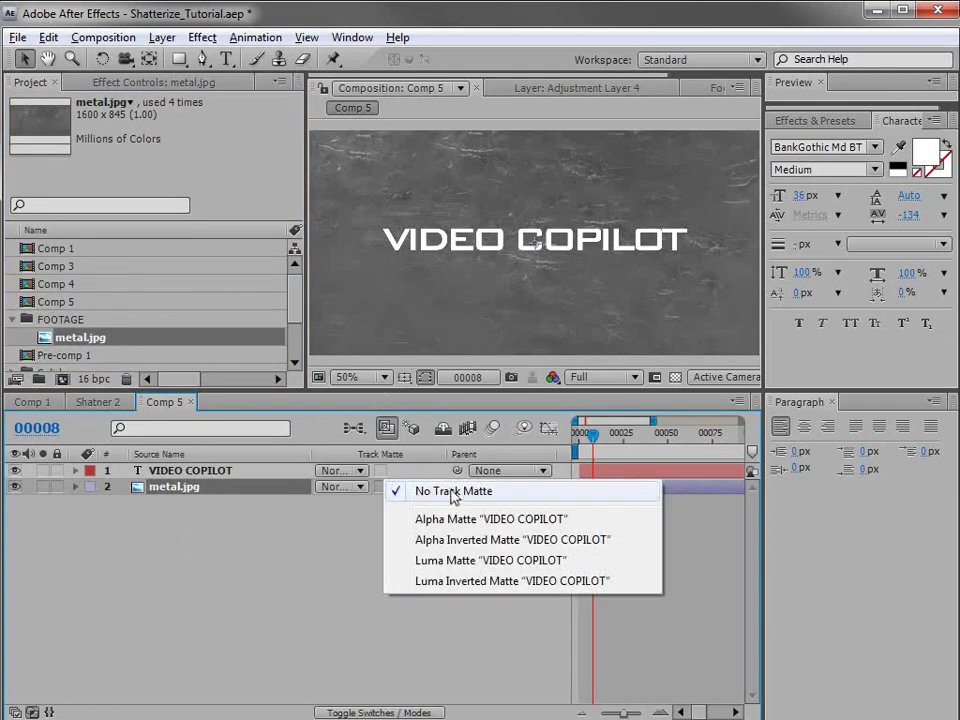
left_click(401, 520)
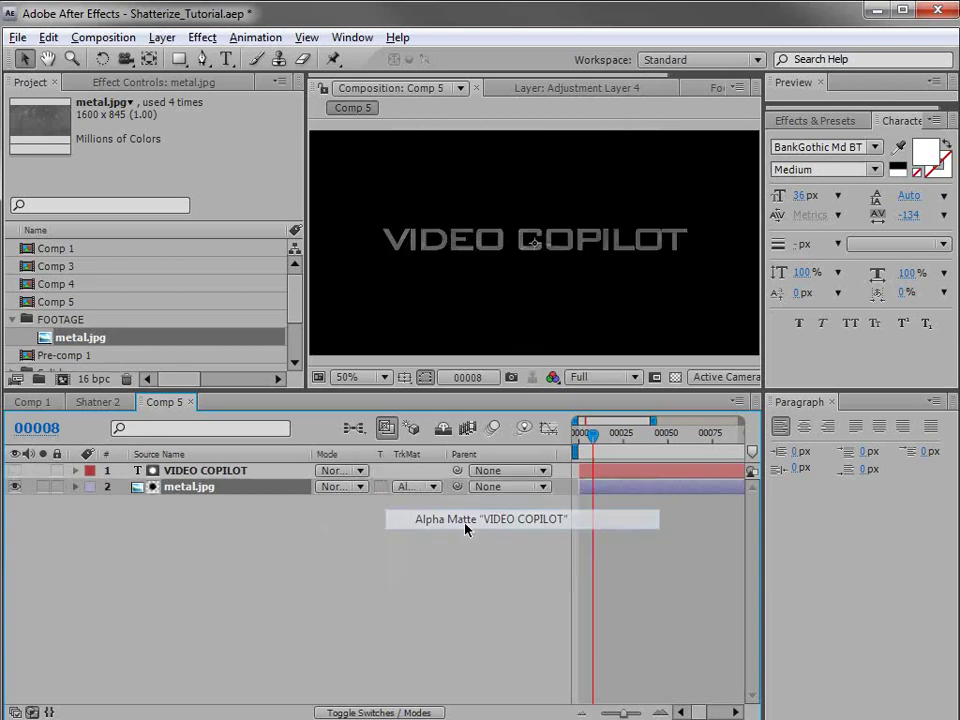
left_click(200, 471)
left_click(13, 470)
Apply Curves to metal.jpg and shape the RGB curve into a steep S to increase the texture's contrast
left_click(170, 488)
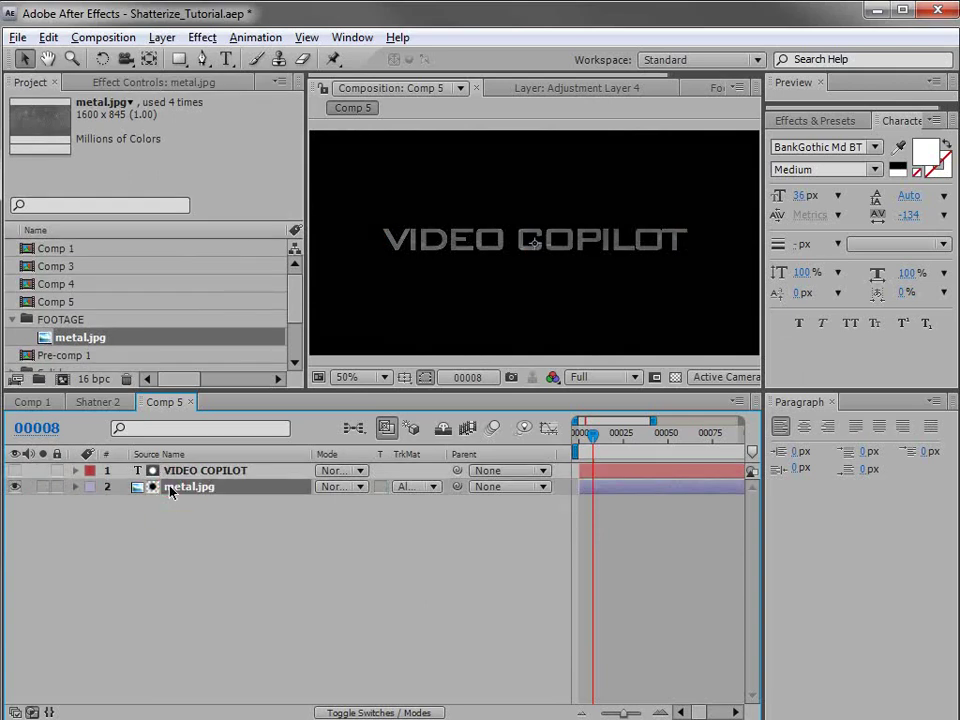
left_click(201, 37)
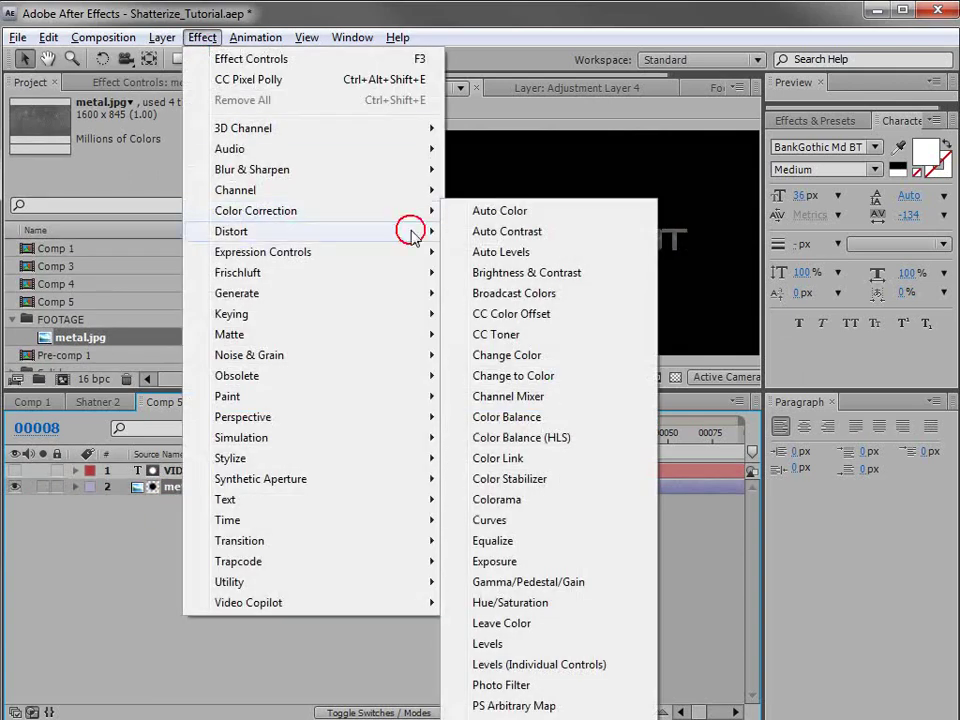
left_click(510, 520)
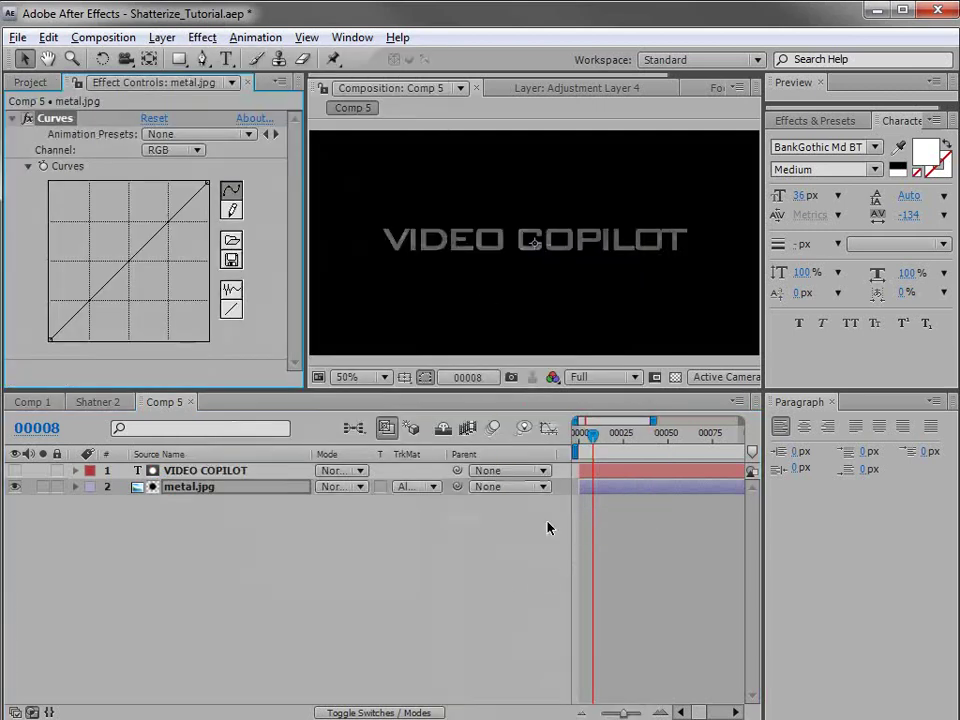
scroll(534, 259, "up", 2)
left_click_drag(135, 253, 120, 217)
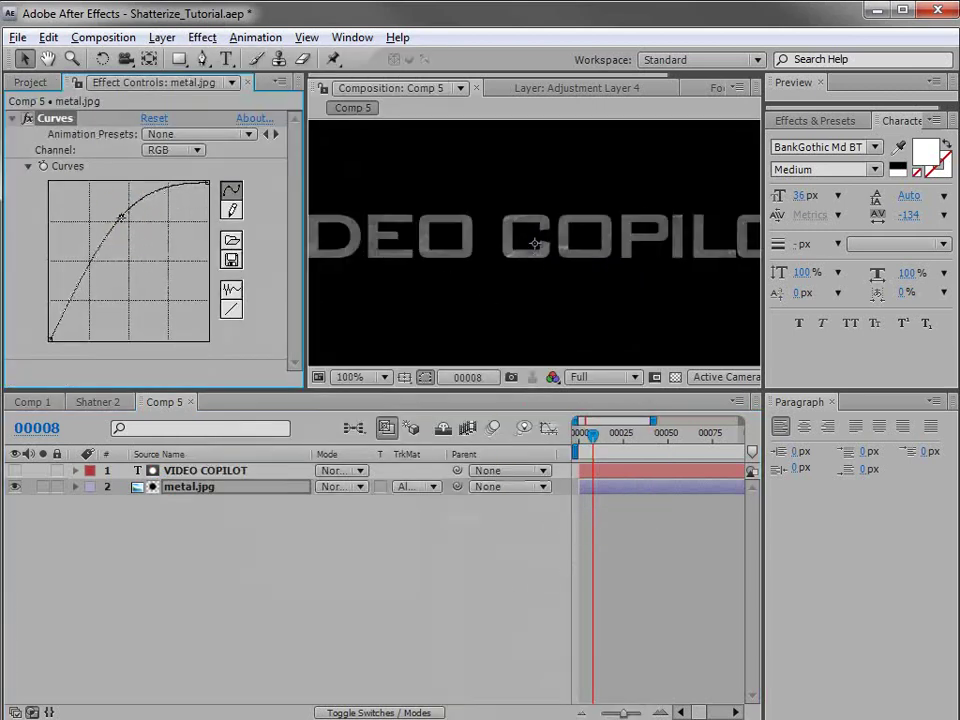
left_click(87, 268)
left_click_drag(92, 274, 99, 311)
left_click_drag(121, 217, 128, 232)
left_click_drag(98, 311, 102, 310)
scroll(552, 268, "down", 1)
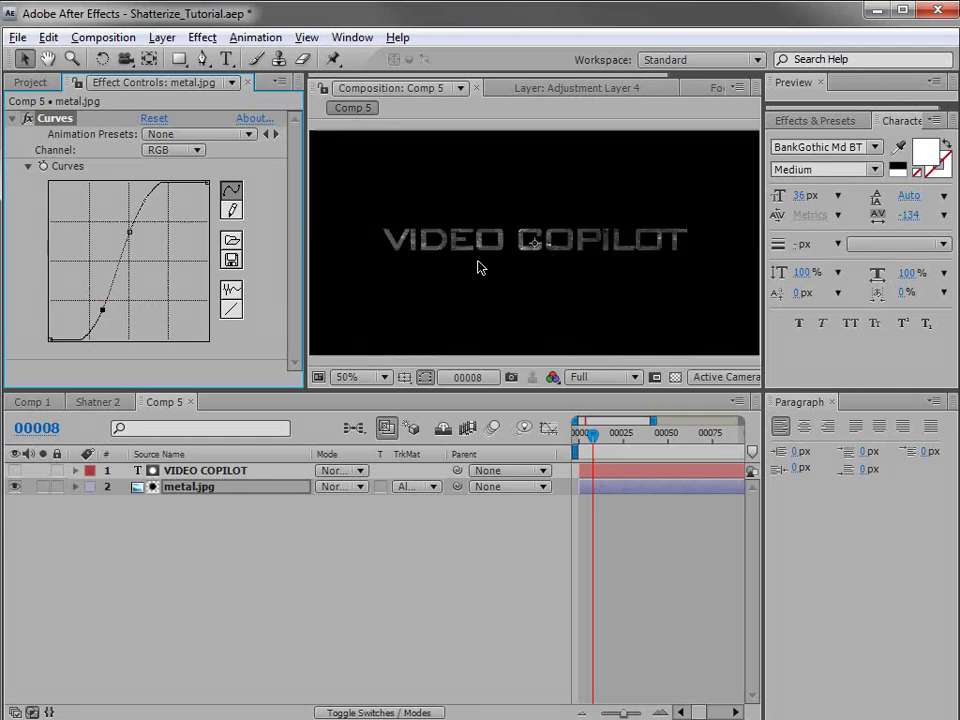
Scale the metal.jpg texture to 47% and reposition it behind the title matte
key("s")
left_click_drag(388, 504, 335, 510)
scroll(478, 345, "up", 1)
left_click_drag(478, 345, 486, 219)
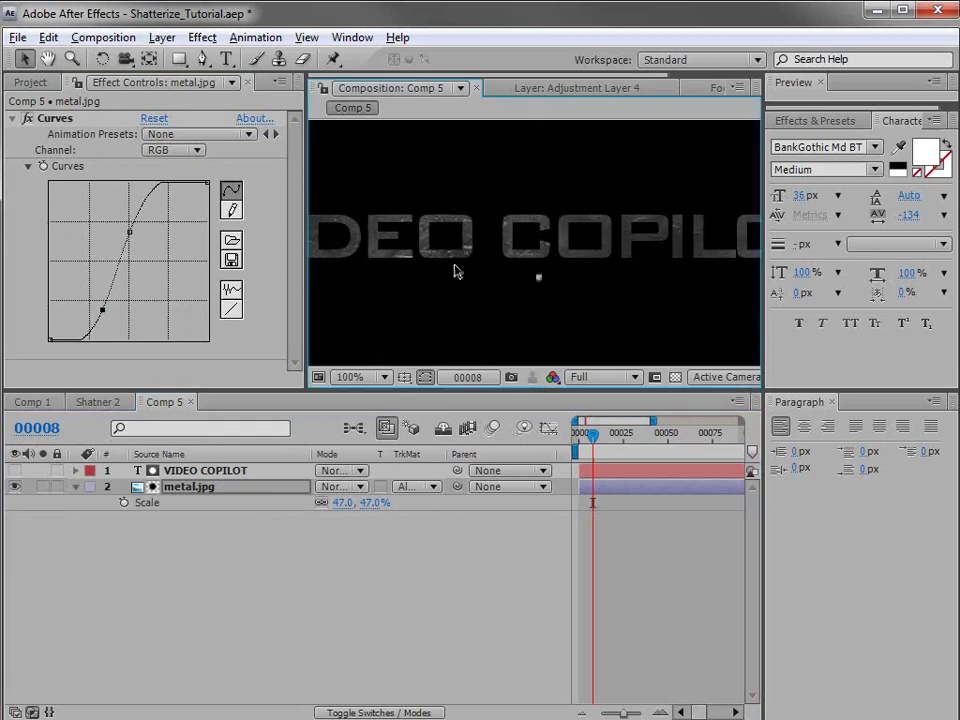
key("grave")
key("grave")
Tint the metal texture blue in Curves with a midpoint on the Red curve and a slightly raised Blue curve midpoint
left_click_drag(102, 309, 102, 309)
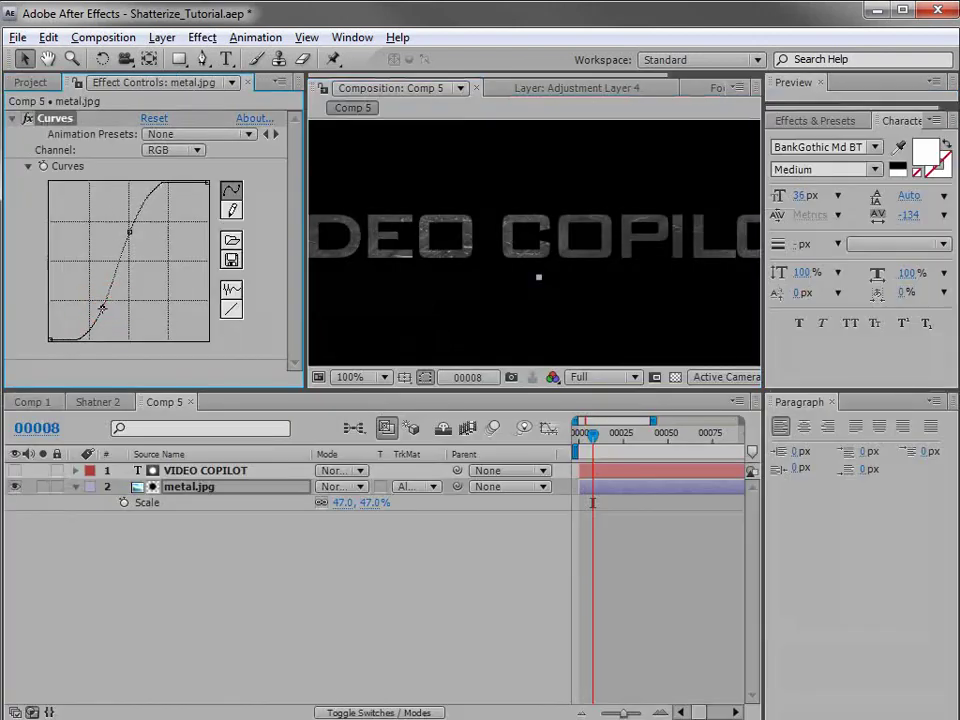
left_click(186, 153)
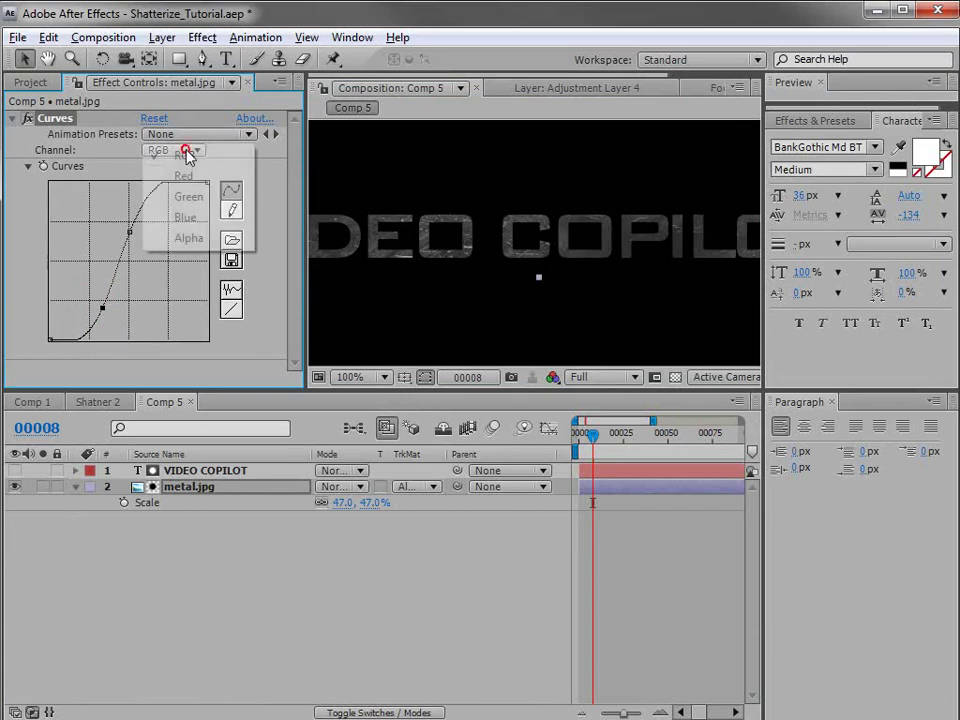
left_click(186, 172)
left_click(132, 262)
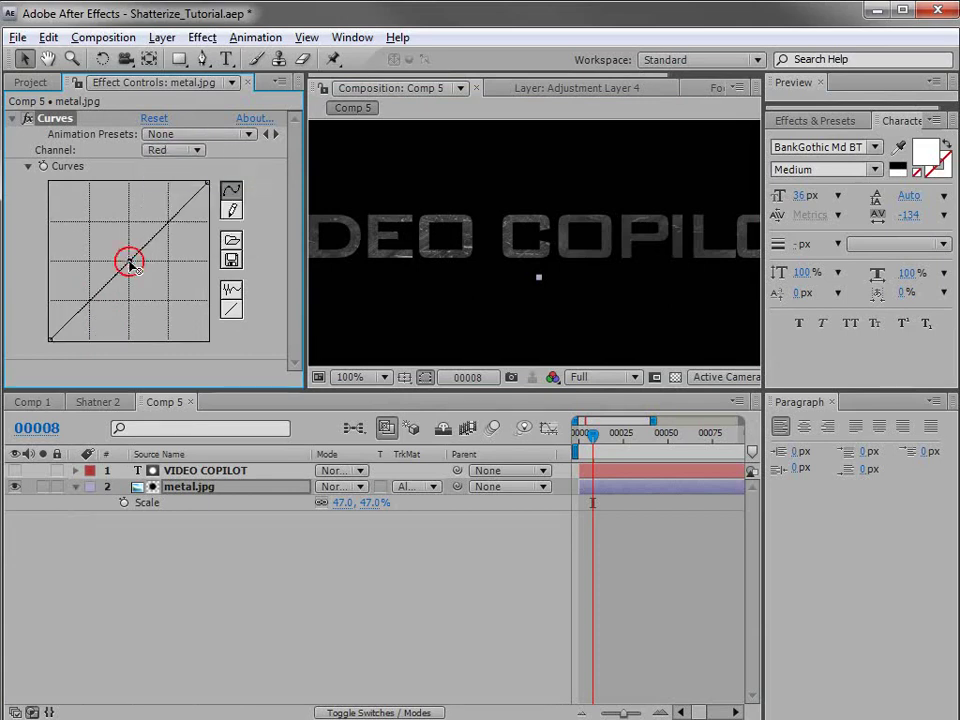
left_click(175, 150)
left_click(184, 193)
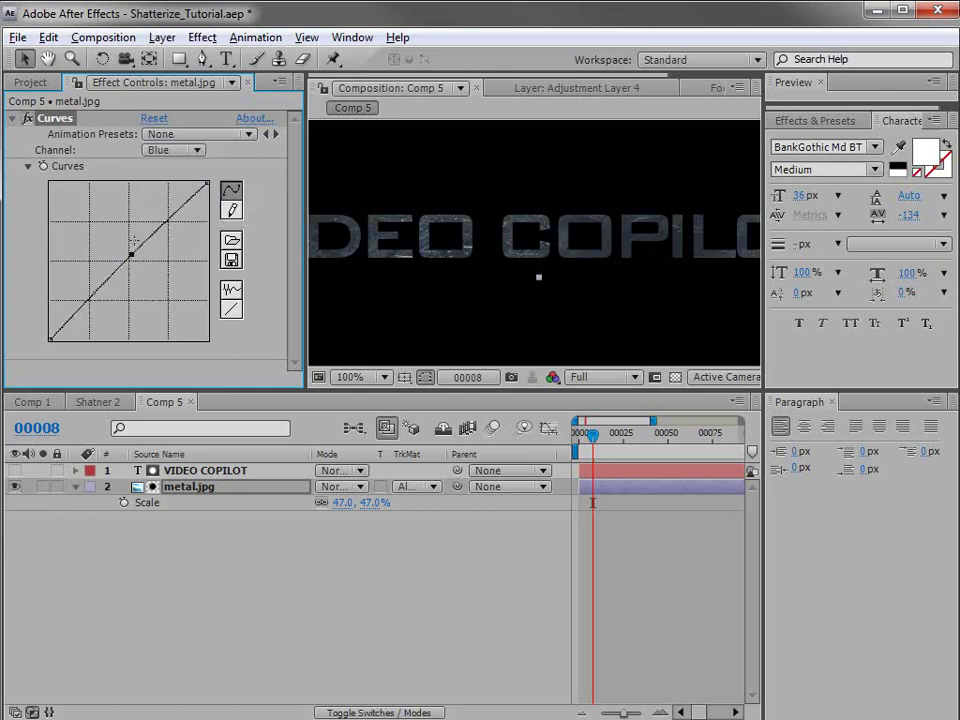
left_click(185, 150)
left_click(192, 154)
key("grave")
key("grave")
key("comma")
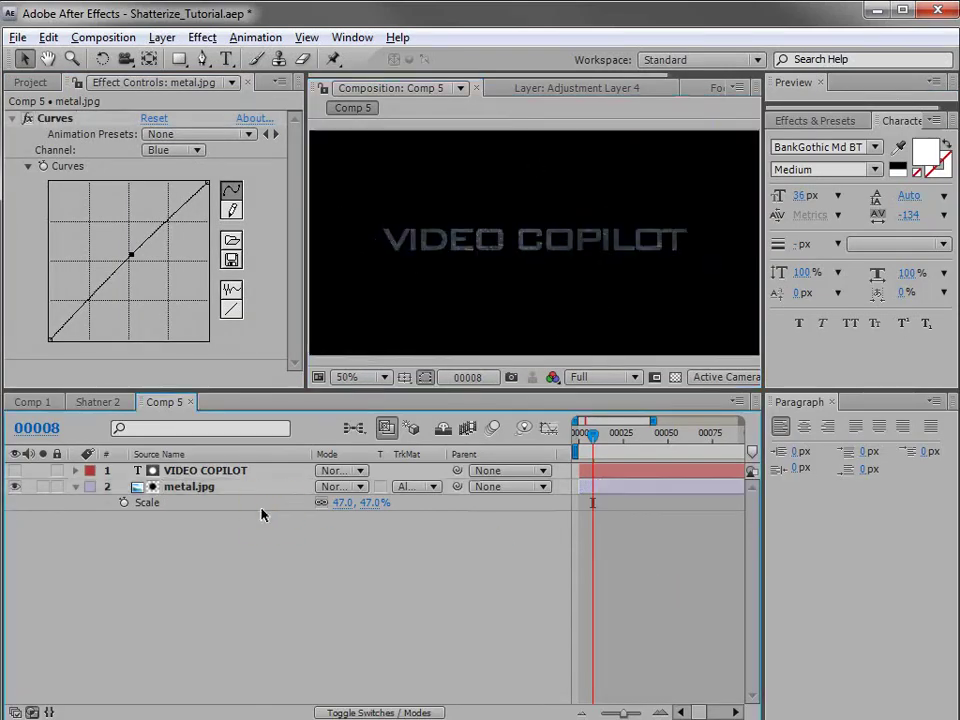
Duplicate the VIDEO COPILOT text layer above the original
left_click(183, 475)
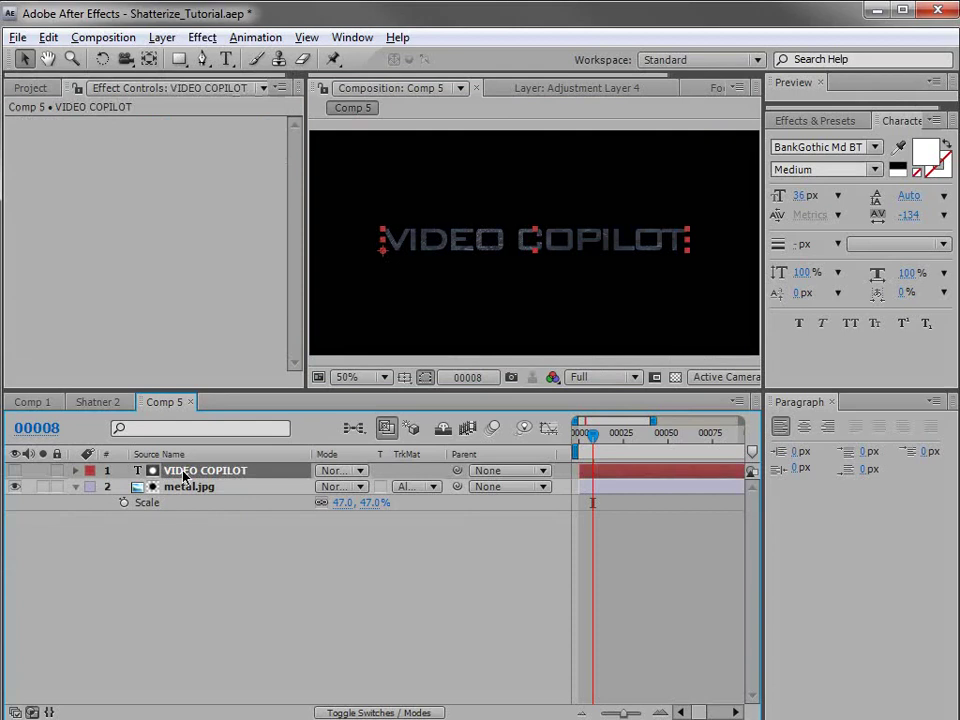
key("ctrl+d")
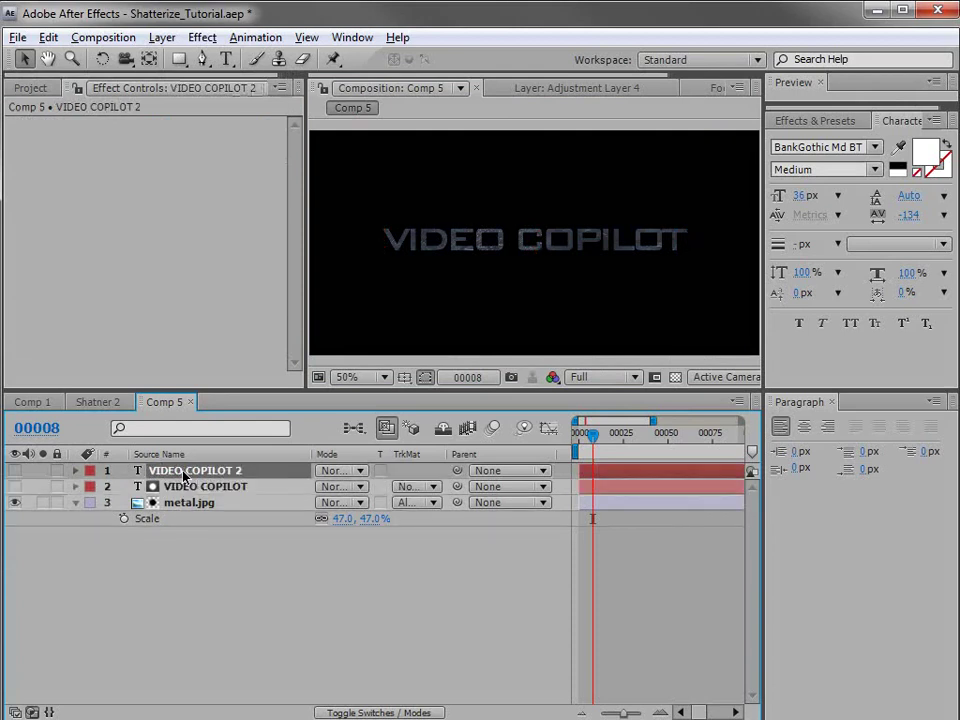
Make the duplicated VIDEO COPILOT text layer visible with a black fill and apply Bevel Alpha to it
left_click(15, 470)
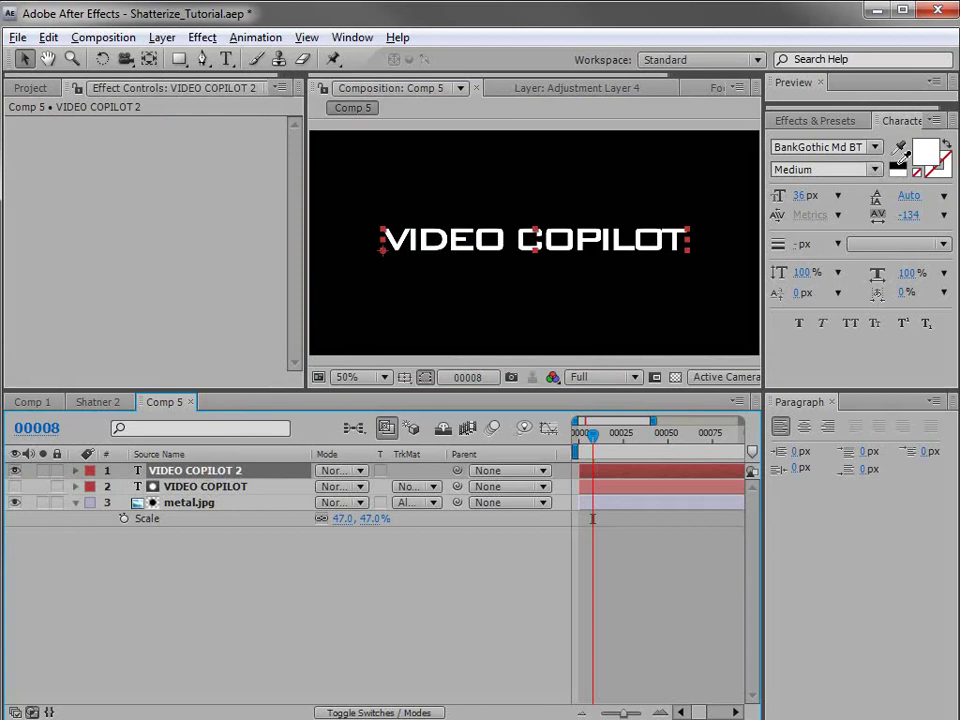
left_click(899, 172)
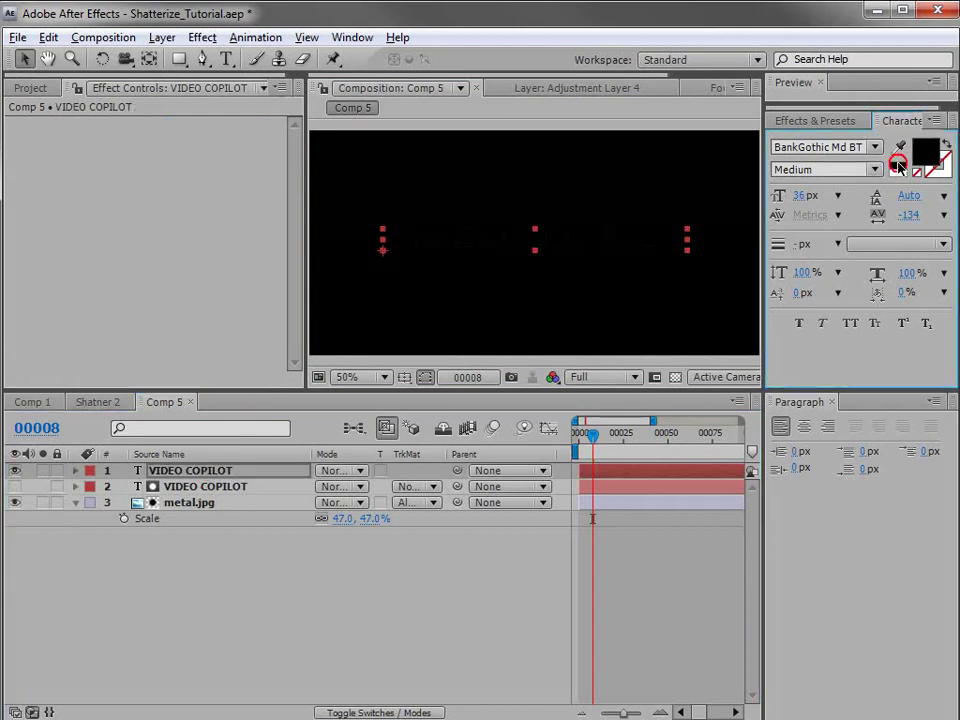
left_click(815, 121)
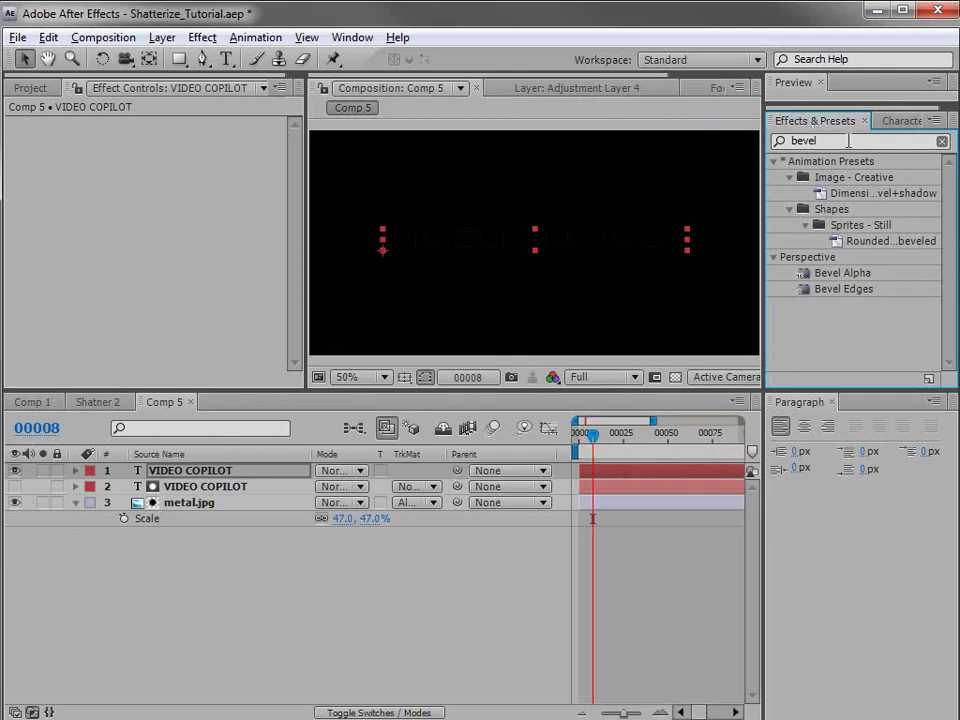
double_click(814, 141)
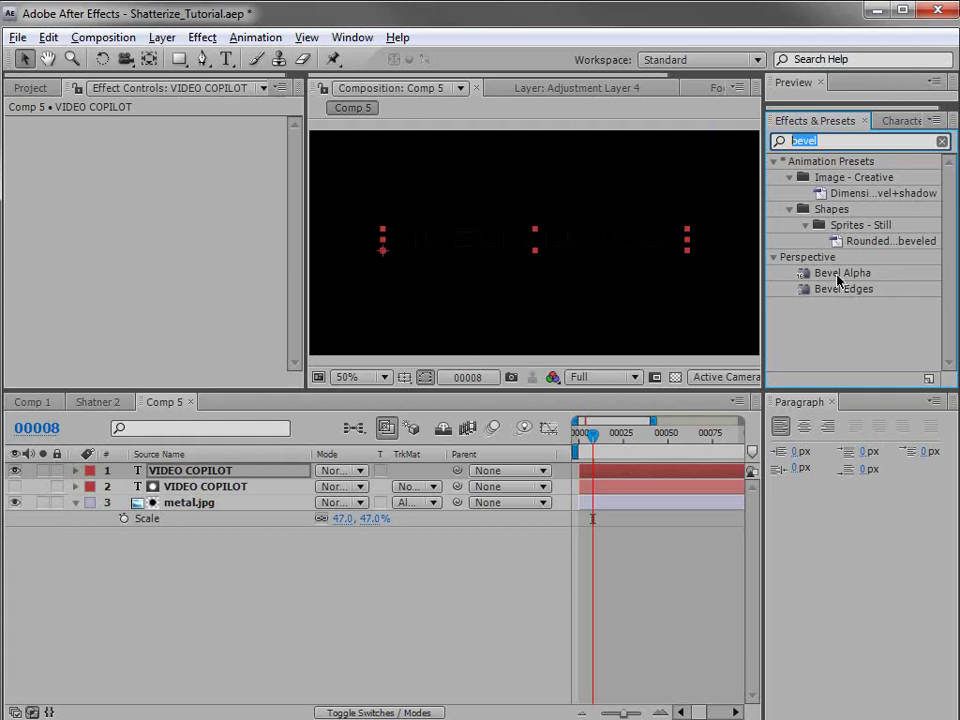
left_click_drag(810, 274, 318, 470)
scroll(545, 260, "up", 1)
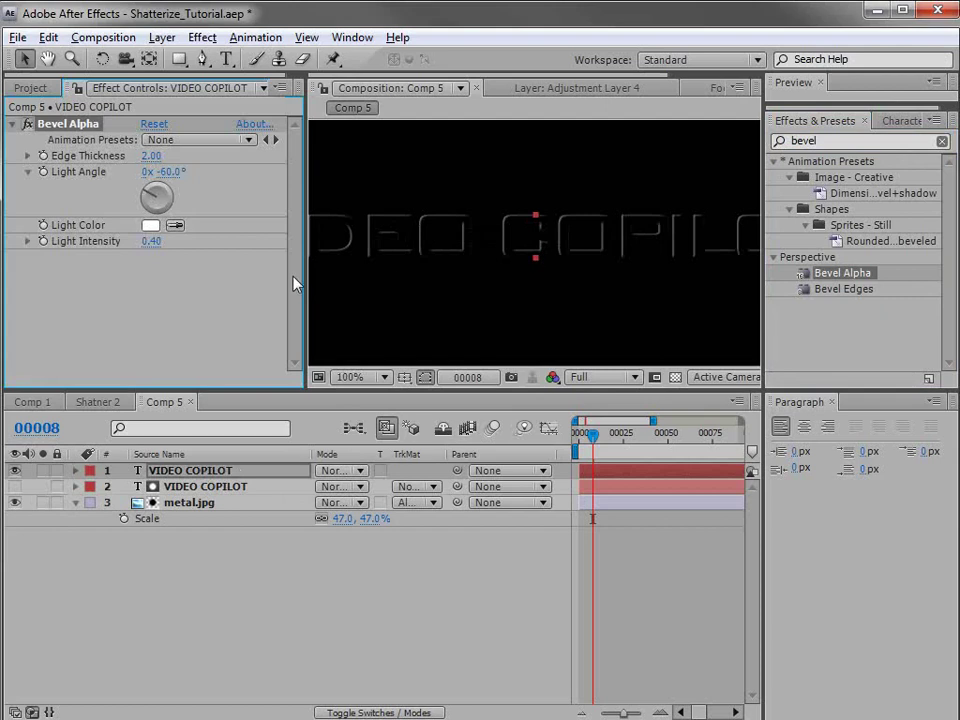
Set the Bevel Alpha Light Angle to 0° and Light Intensity to 0.63 on the duplicated title
left_click(170, 172)
type("0")
key("Return")
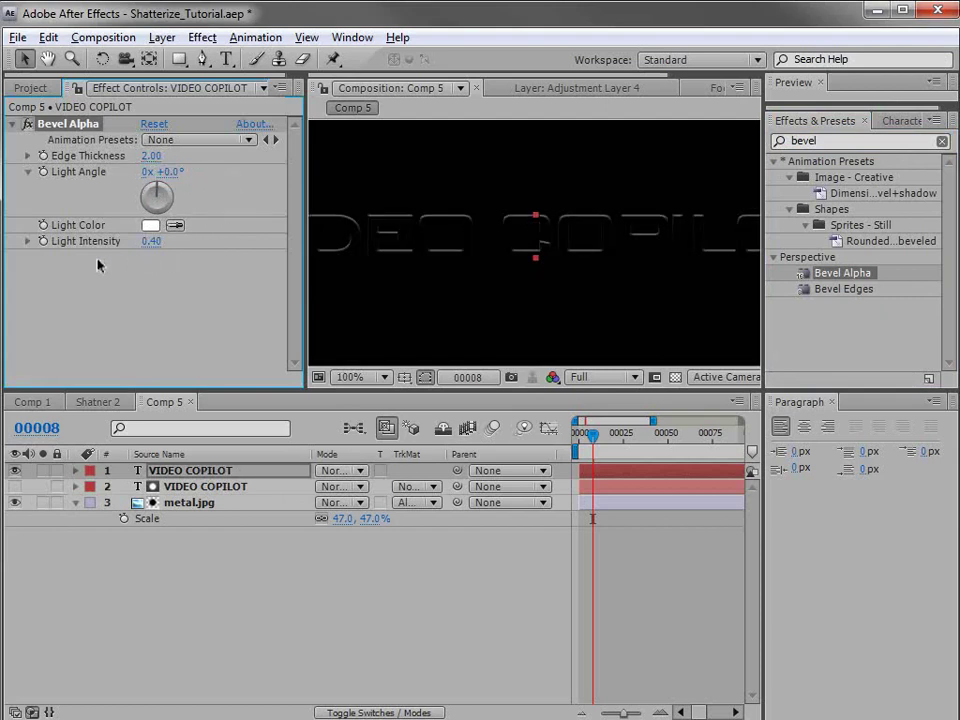
left_click_drag(150, 241, 173, 240)
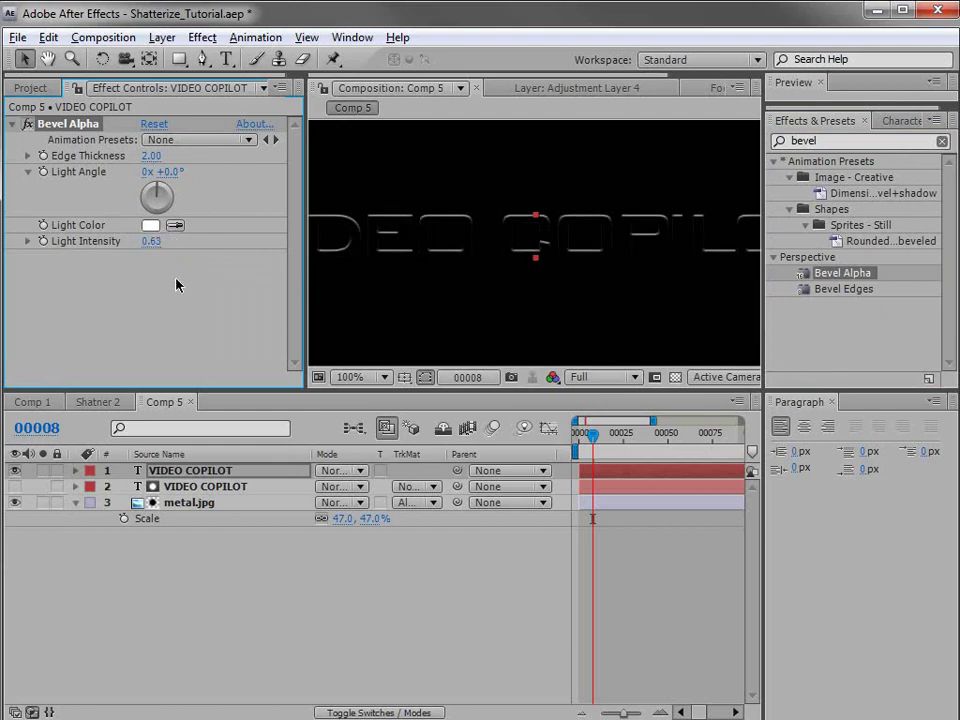
Set the beveled text layer's blending mode to Add and check the metallic title enlarged
left_click(180, 561)
left_click(192, 472)
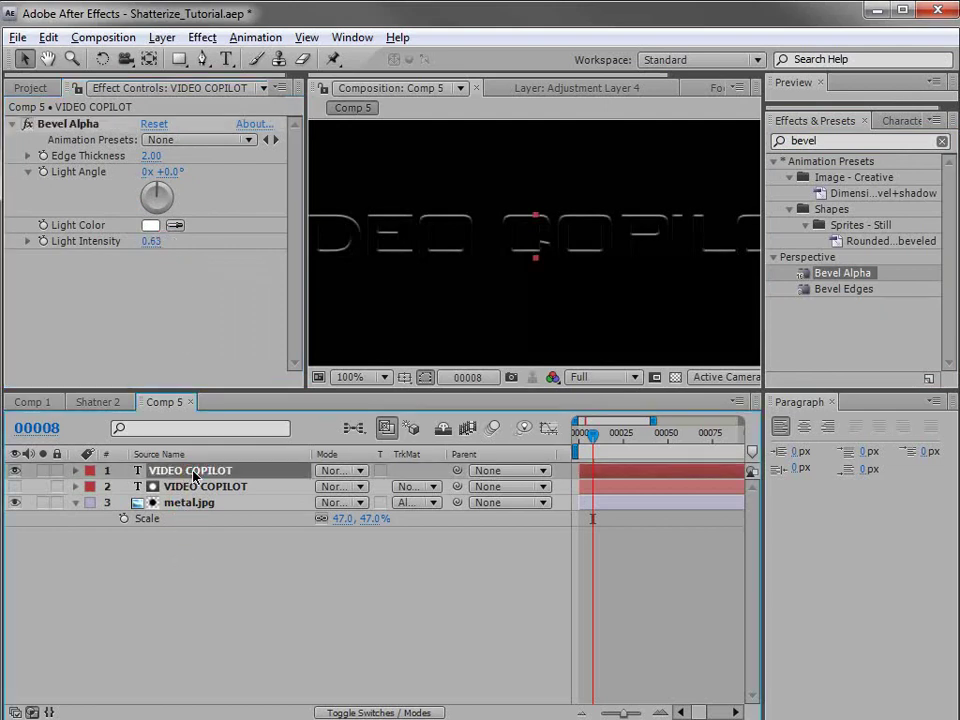
left_click(338, 470)
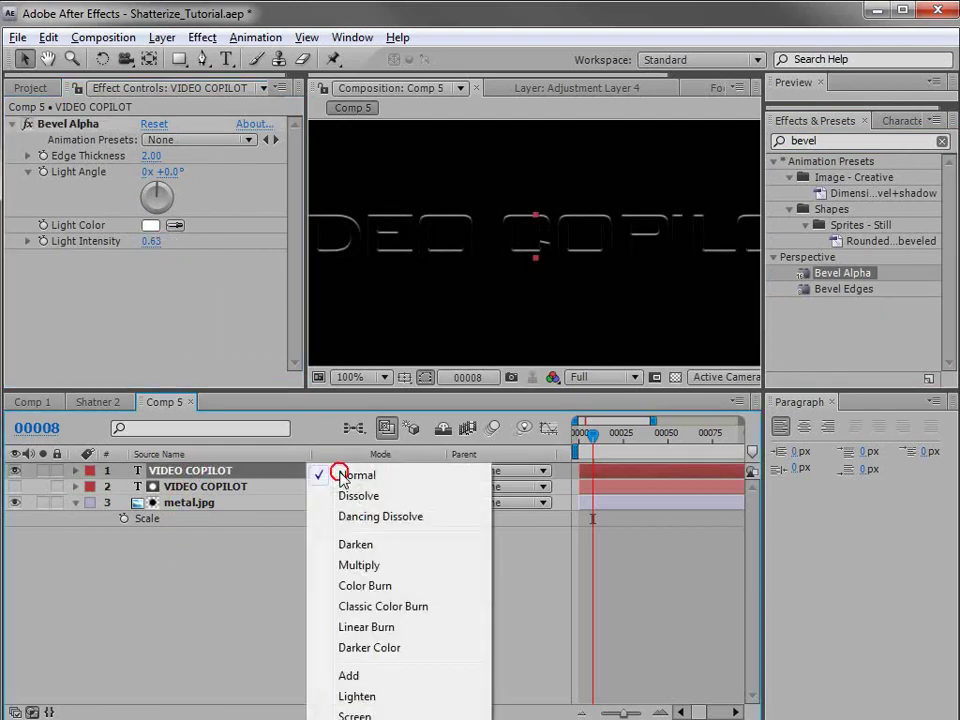
left_click(362, 675)
left_click(510, 356)
key("grave")
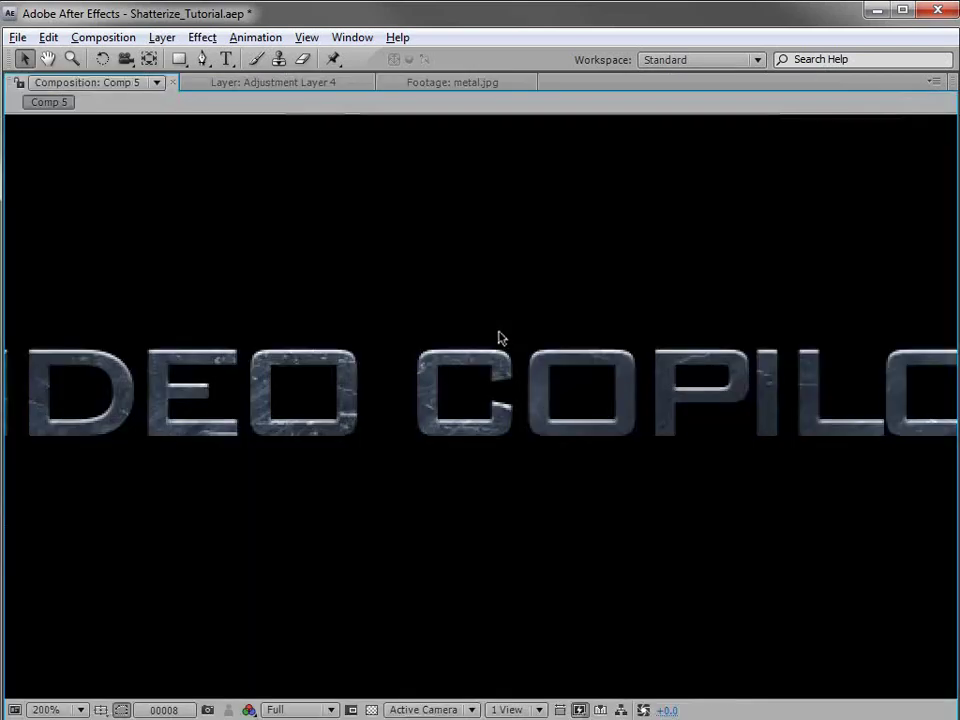
key("grave")
Duplicate the beveled text layer and set the copy's Bevel Alpha to Edge Thickness 1.00, Light Angle -206° and Light Intensity 0.35
left_click(190, 472)
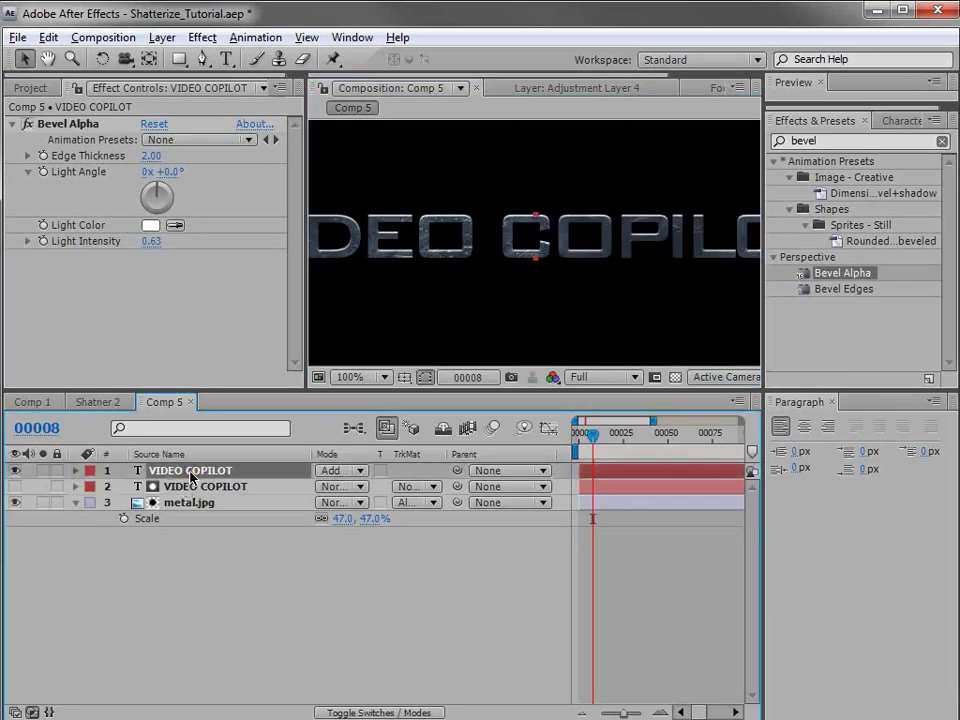
key("ctrl+d")
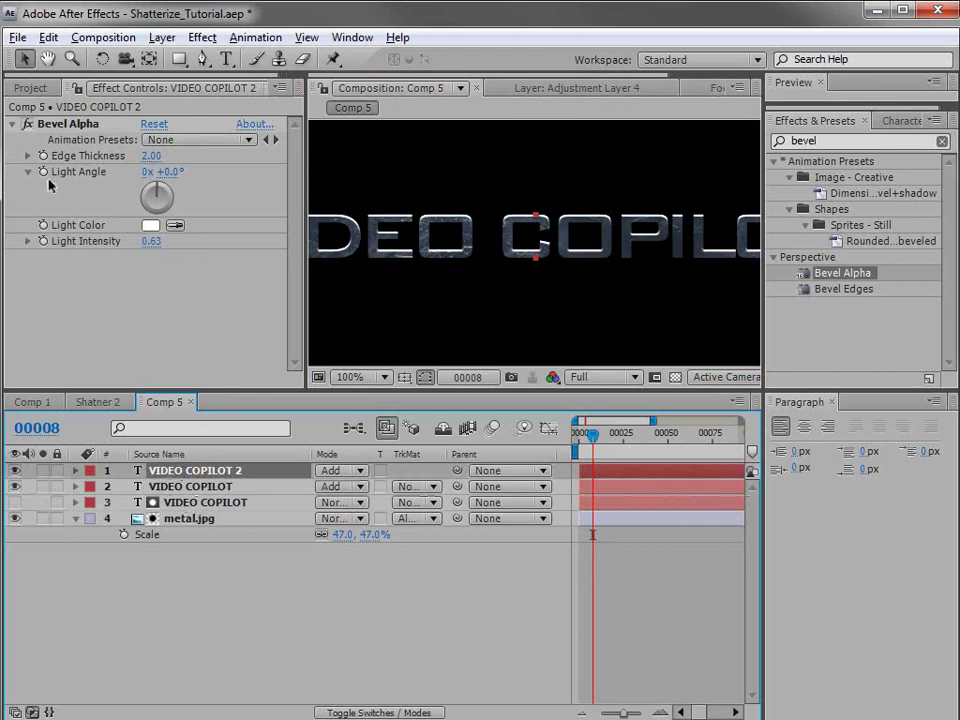
left_click_drag(167, 214, 136, 164)
key("grave")
key("grave")
left_click_drag(151, 241, 118, 246)
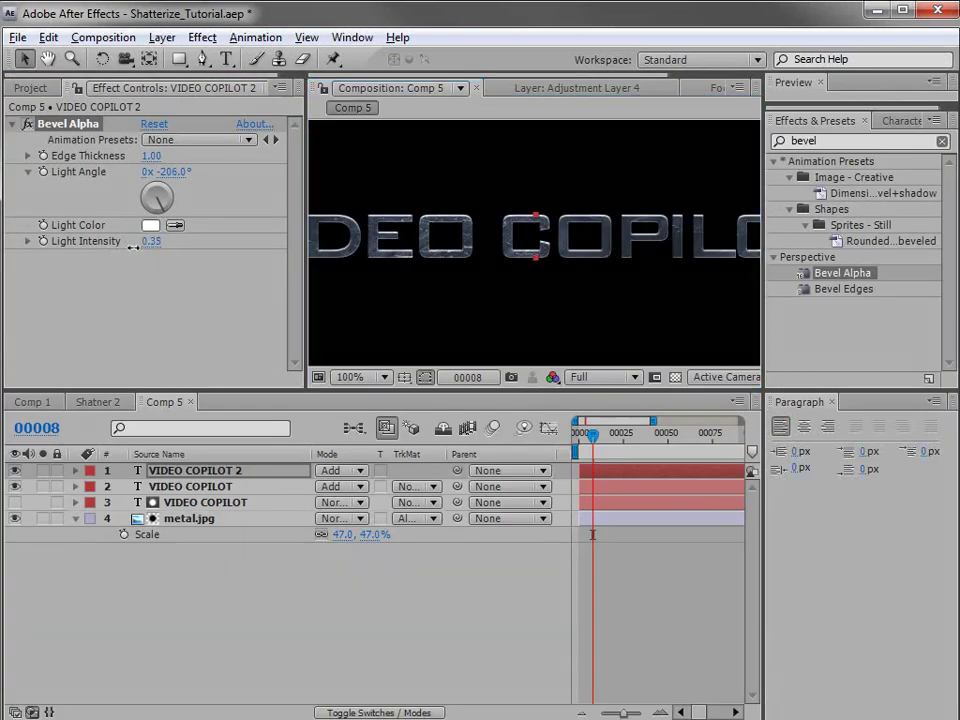
key("grave")
key("grave")
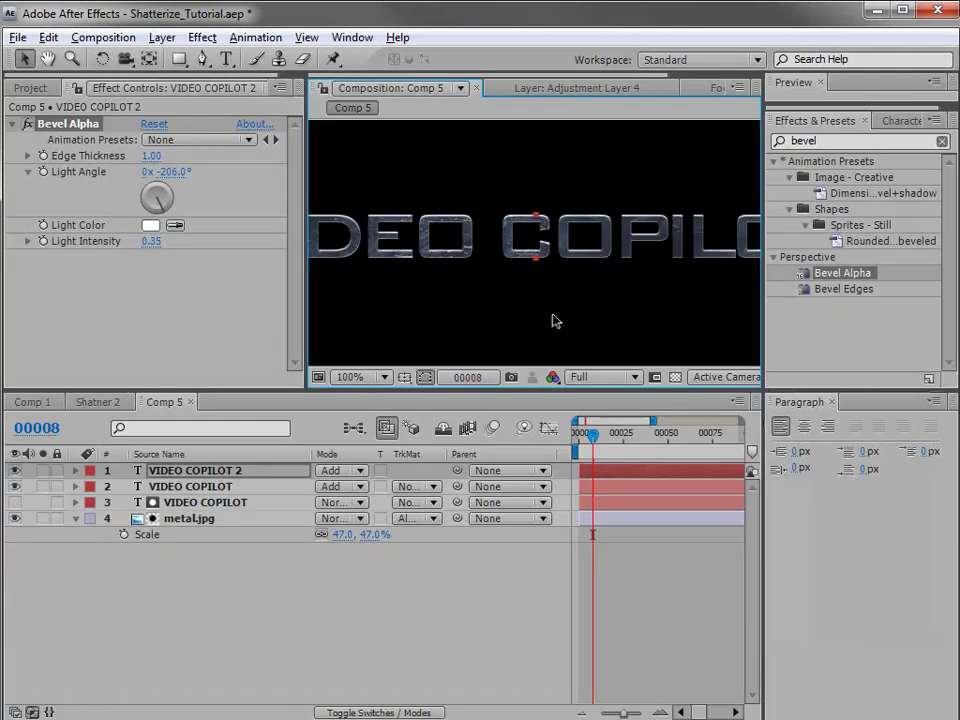
Pre-compose all three text layers and metal.jpg into a composition named Text Title, moving all attributes into it
left_click(429, 296)
key("comma")
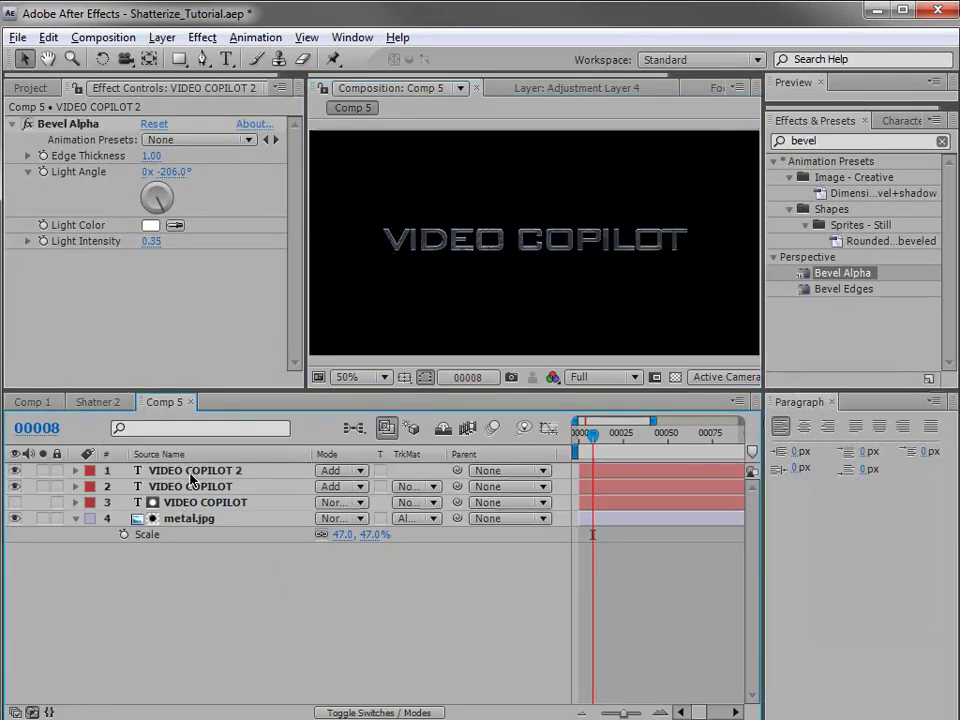
left_click(195, 476)
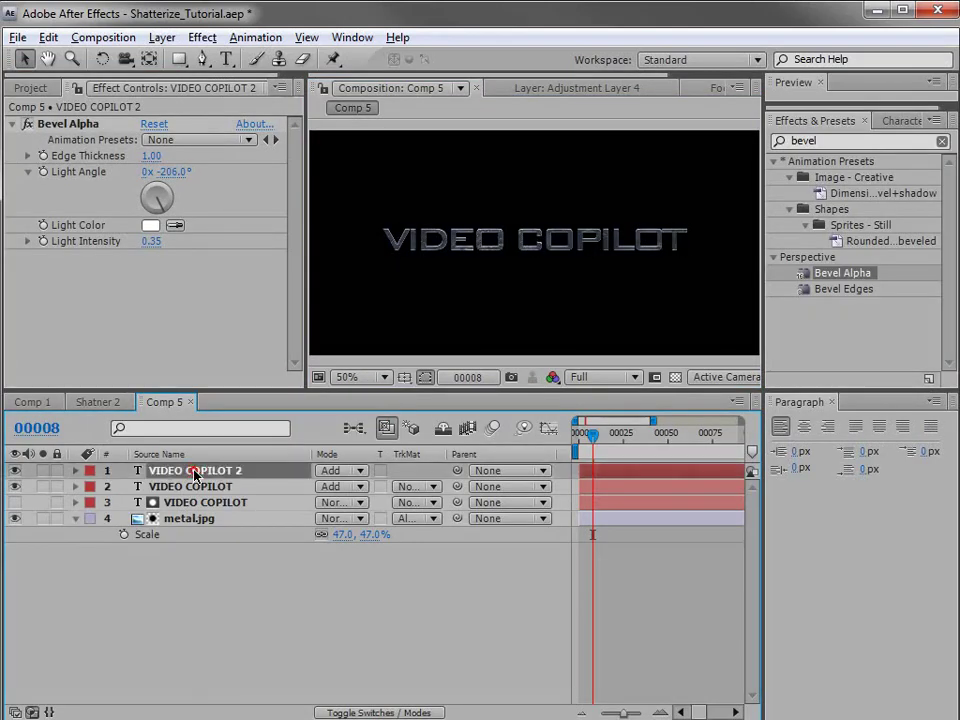
left_click(265, 519, "shift")
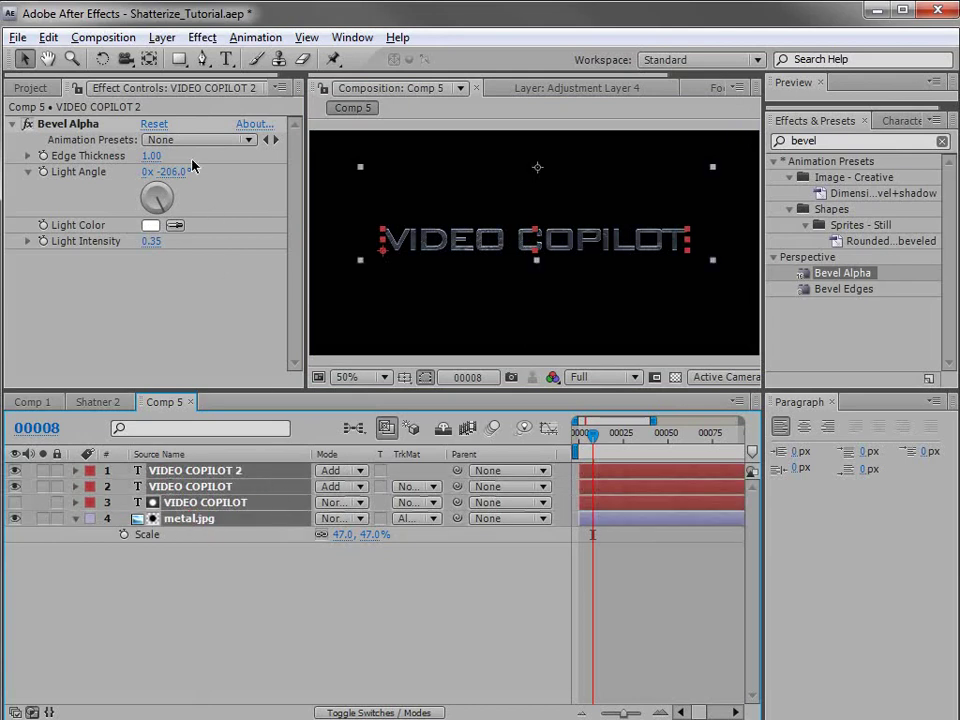
left_click(162, 37)
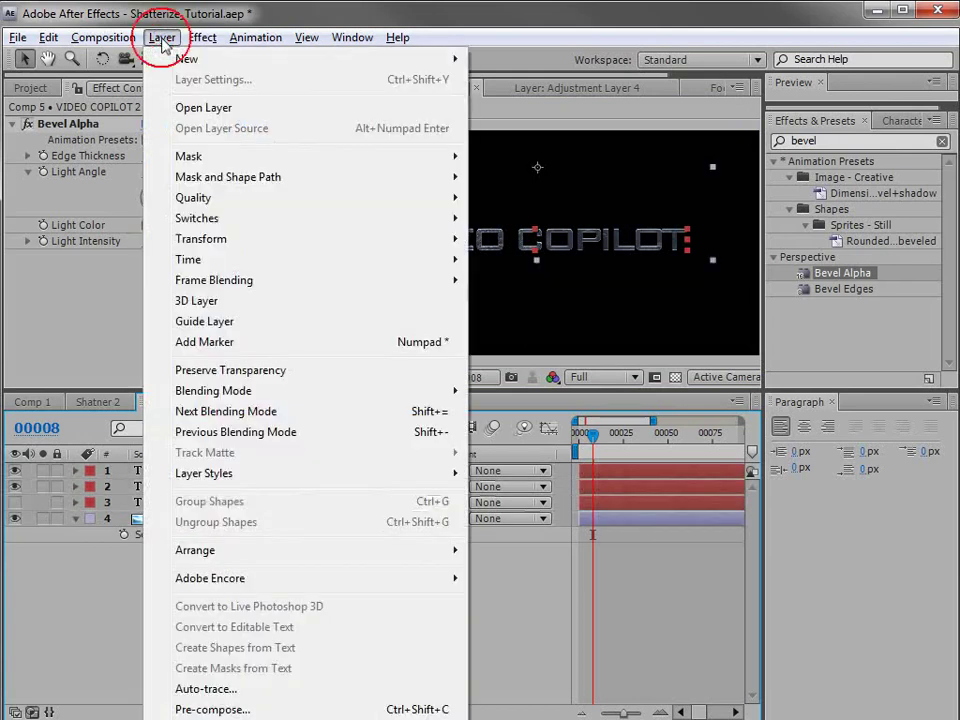
left_click(200, 709)
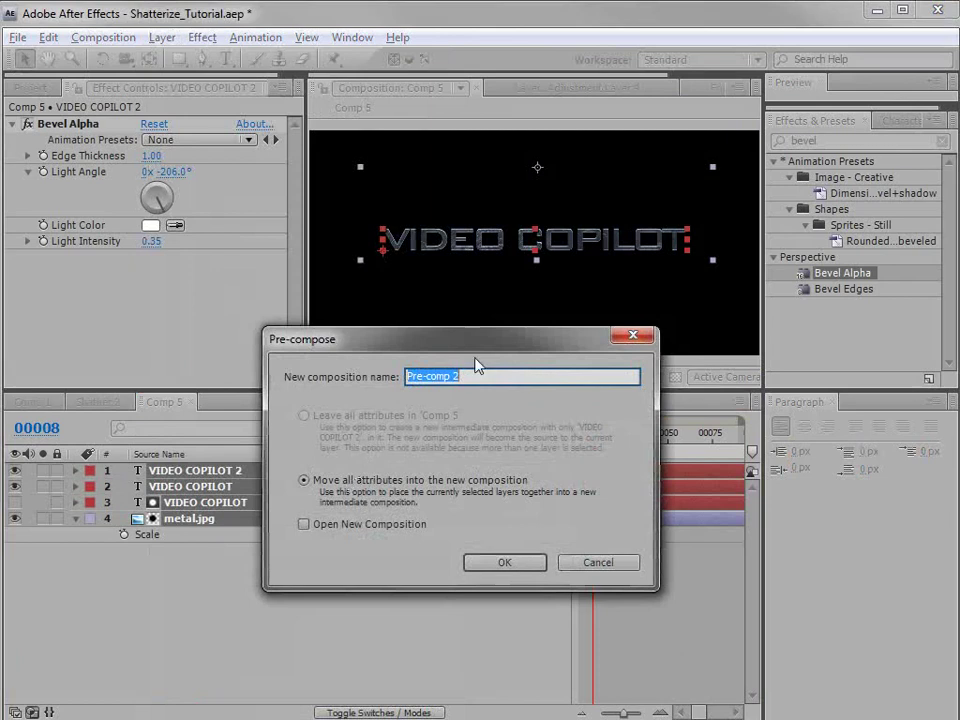
type("Text Title")
left_click(505, 564)
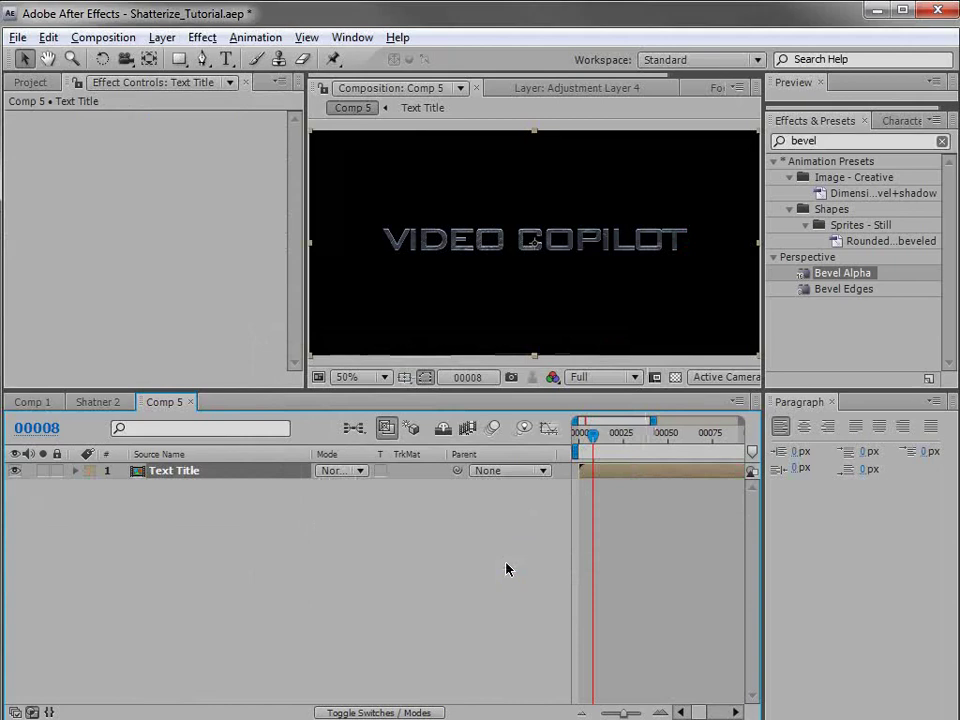
Find the CC Pixel Polly effect and apply it to the Text Title layer
key("ctrl+5")
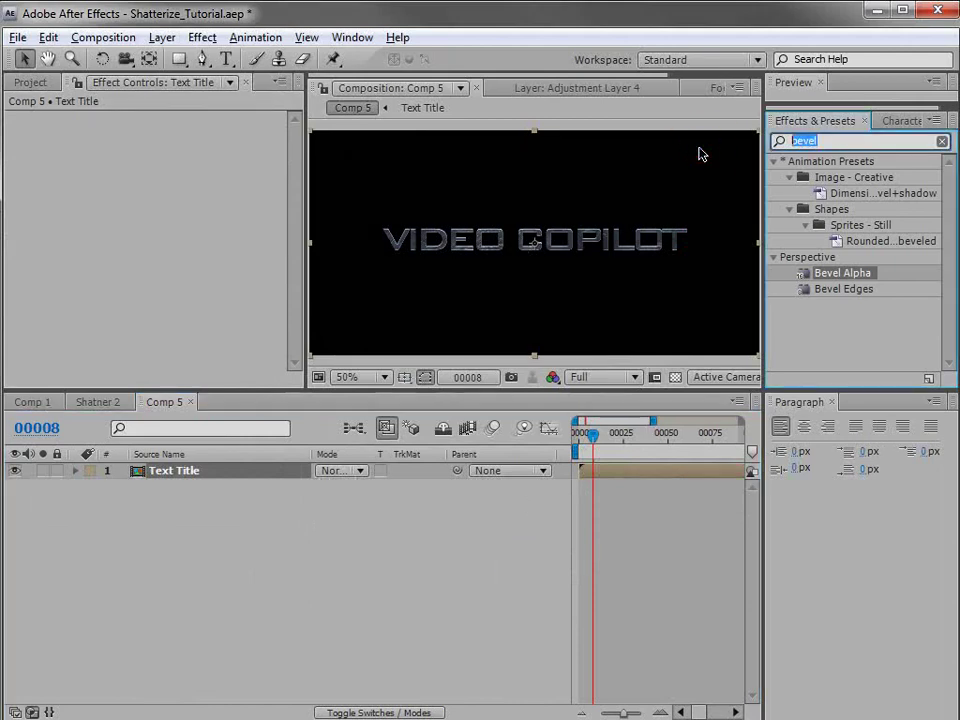
type("pixel")
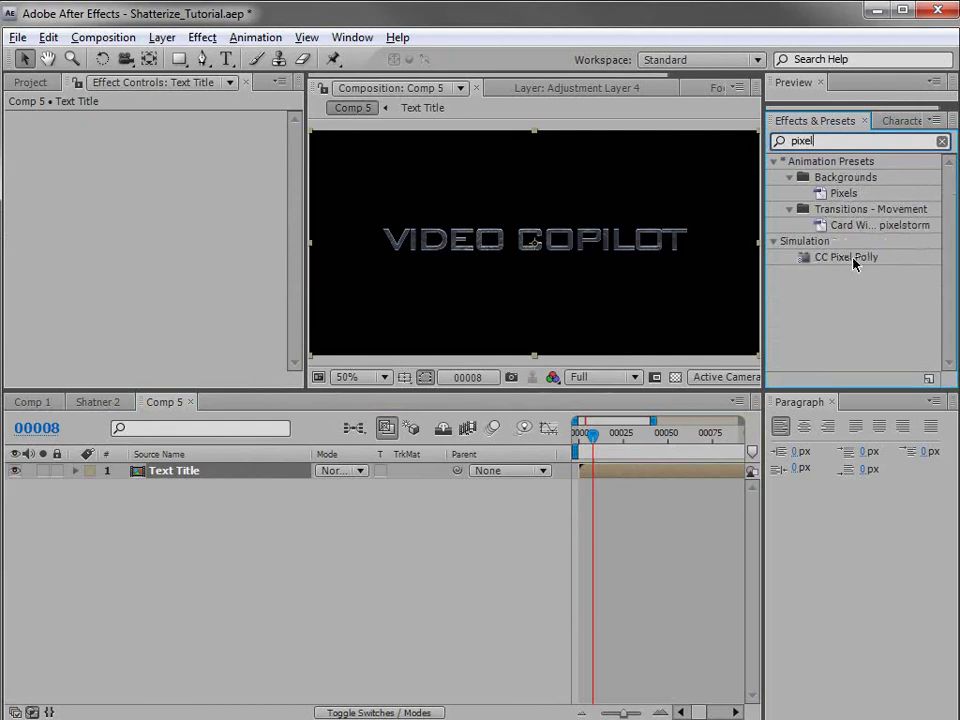
left_click_drag(846, 260, 586, 450)
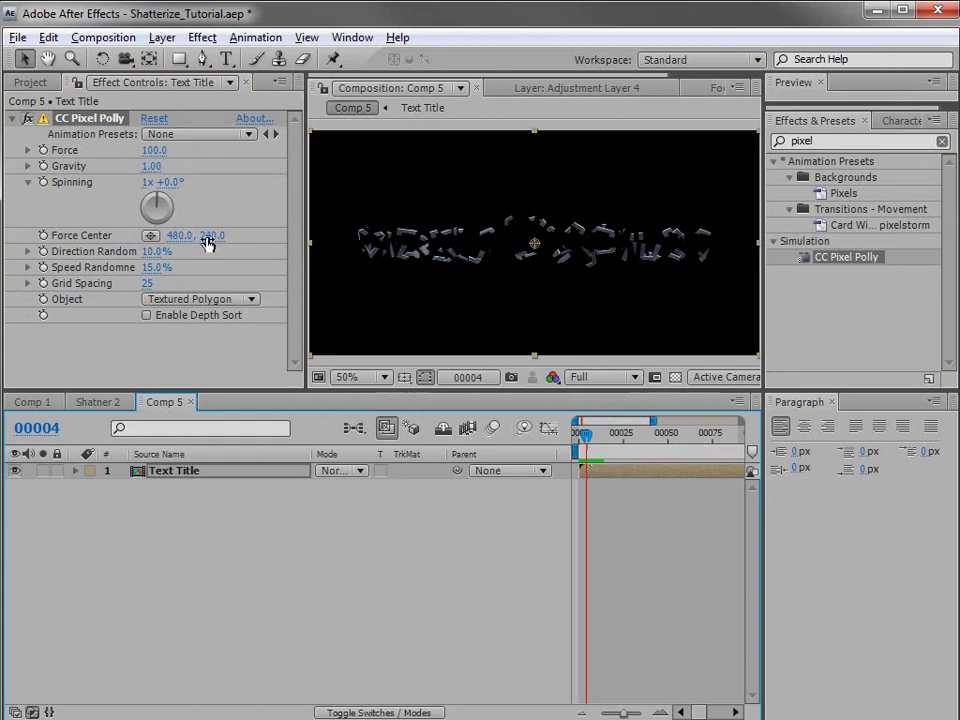
Set CC Pixel Polly's Gravity to 0 and Force to -49, previewing the shatter along the timeline
left_click(78, 170)
left_click(150, 166)
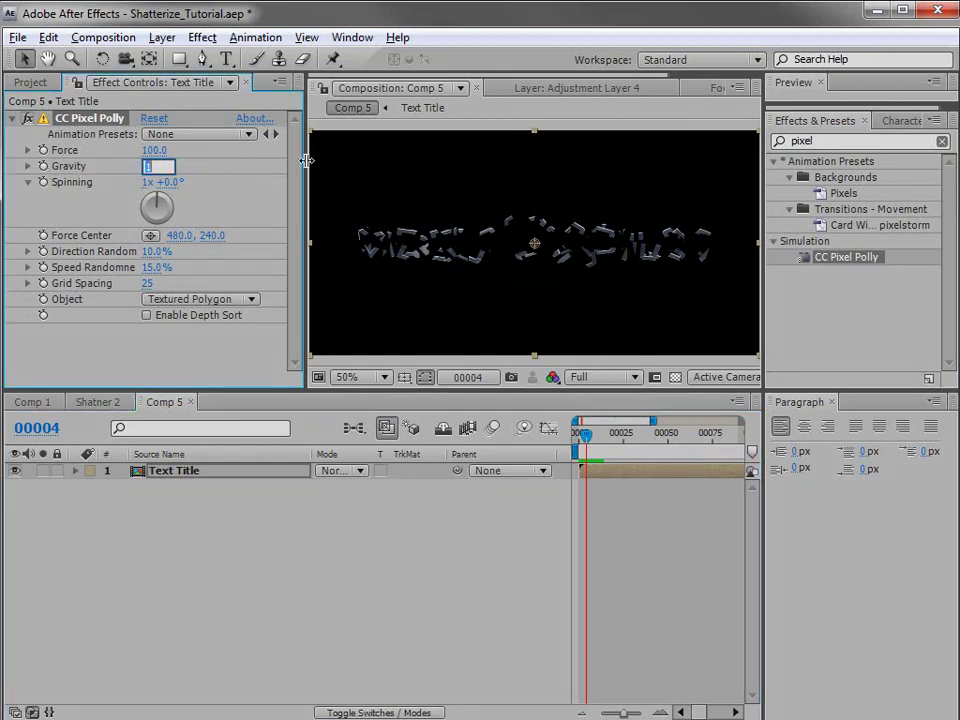
type("0")
key("Return")
mouse_move(593, 443)
left_mouse_down()
mouse_move(607, 443)
mouse_move(583, 443)
mouse_move(595, 443)
left_mouse_up()
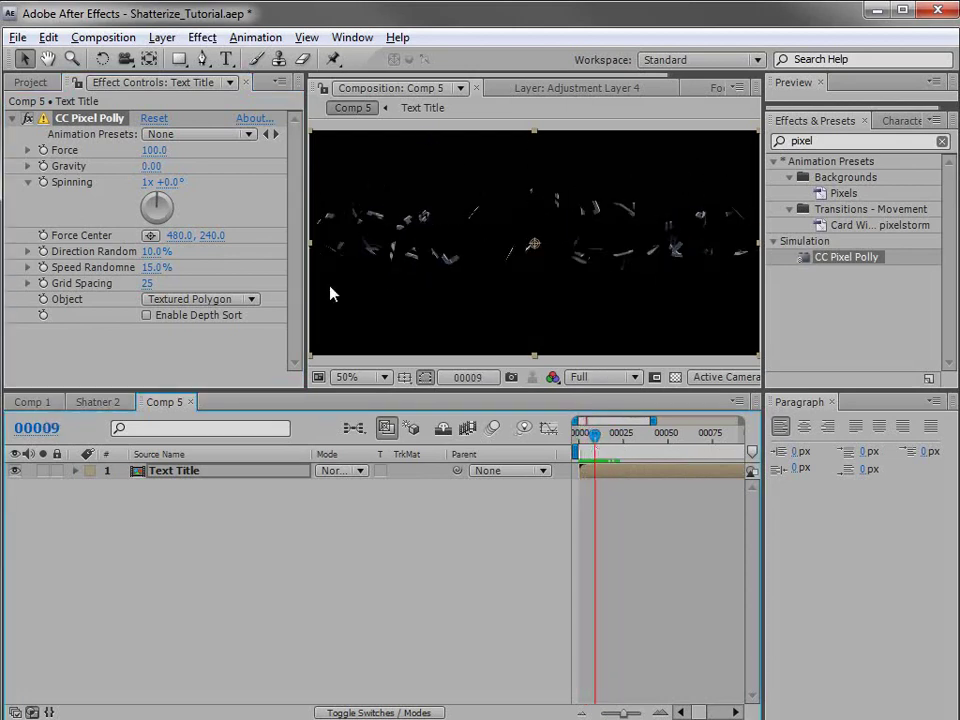
left_click_drag(155, 151, 100, 155)
mouse_move(594, 440)
left_mouse_down()
mouse_move(643, 443)
mouse_move(580, 445)
mouse_move(607, 445)
left_mouse_up()
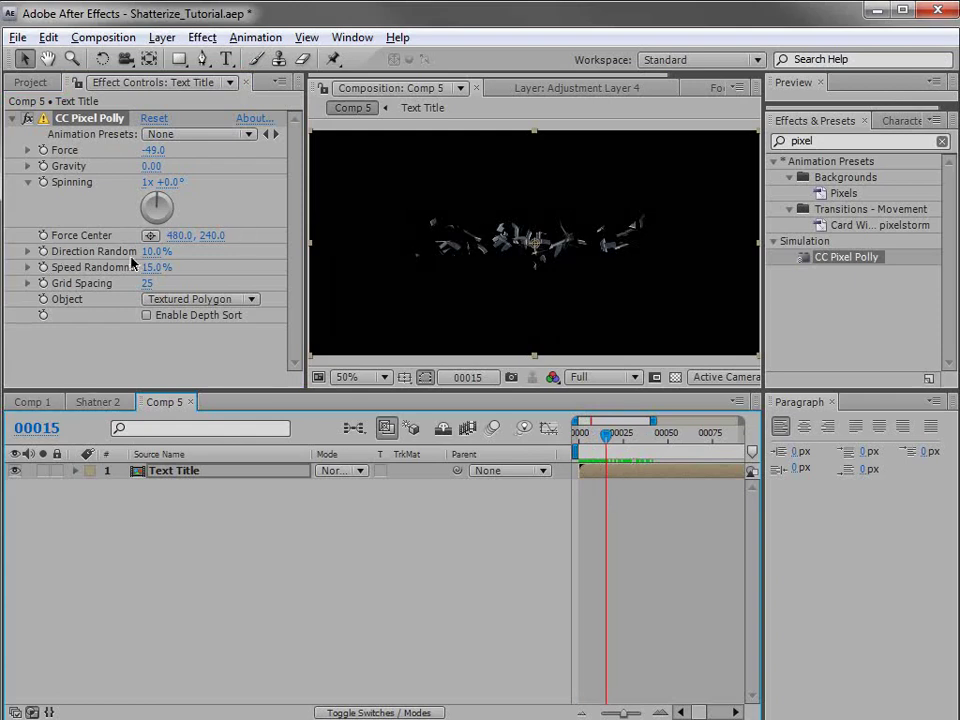
Set CC Pixel Polly's Direction Randomness to 36% and Speed Randomness to 87%, previewing the scattered pieces
left_click_drag(149, 251, 182, 272)
left_click(588, 445)
left_click_drag(588, 447, 624, 453)
left_click_drag(156, 267, 226, 271)
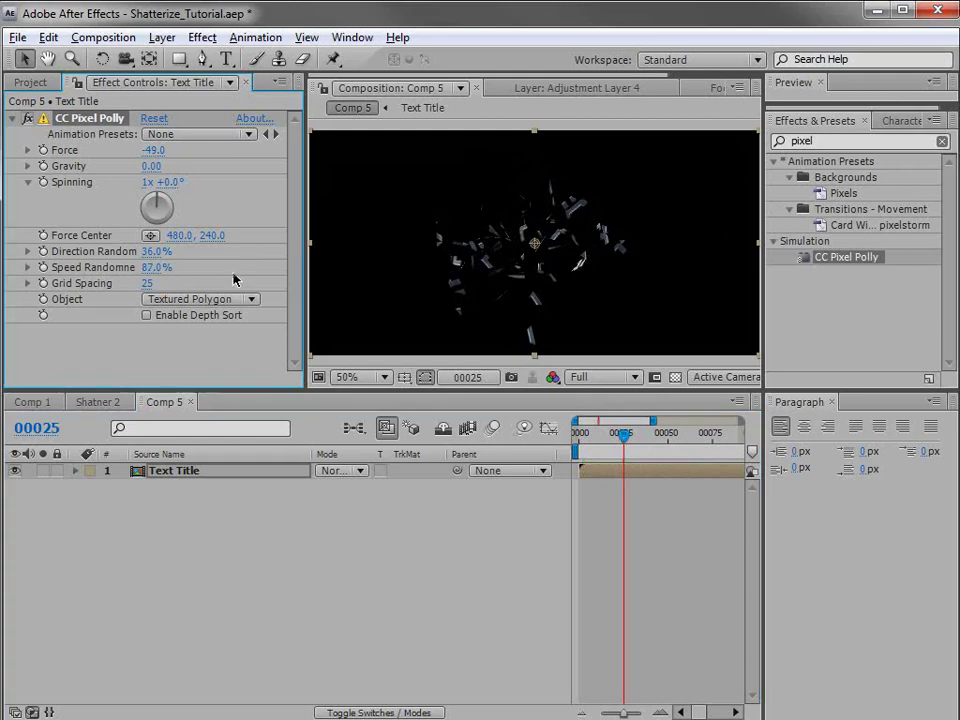
mouse_move(631, 449)
left_mouse_down()
mouse_move(605, 446)
mouse_move(661, 440)
mouse_move(578, 451)
mouse_move(619, 443)
left_mouse_up()
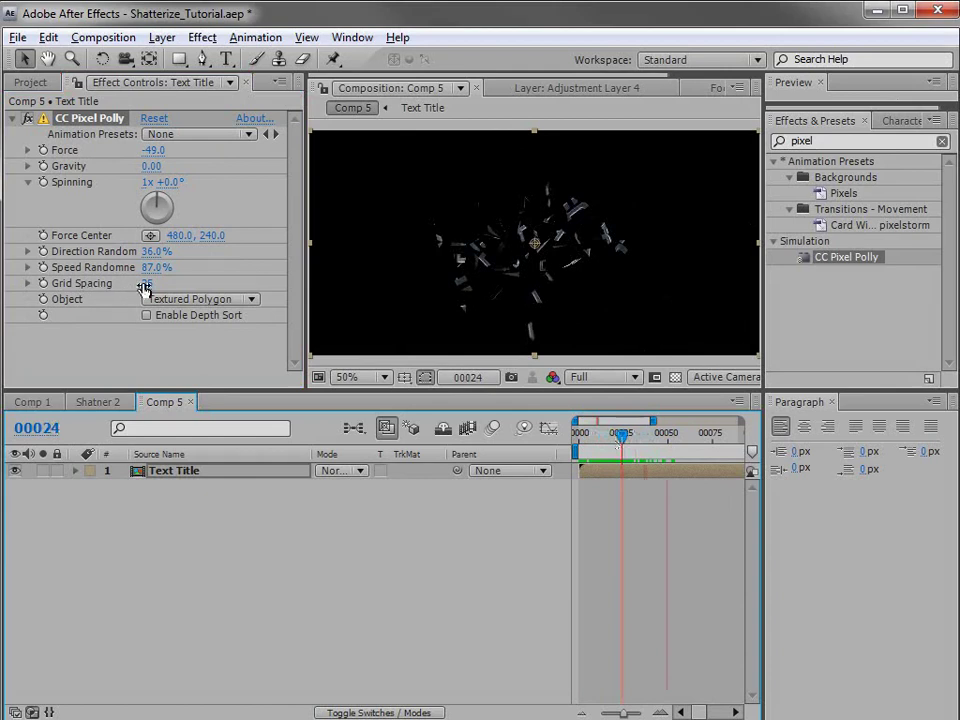
Try a finer CC Pixel Polly Grid Spacing of 8 and preview the smaller fragments
left_click_drag(148, 284, 53, 220)
key("period")
left_click_drag(585, 437, 612, 437)
left_click_drag(142, 290, 150, 290)
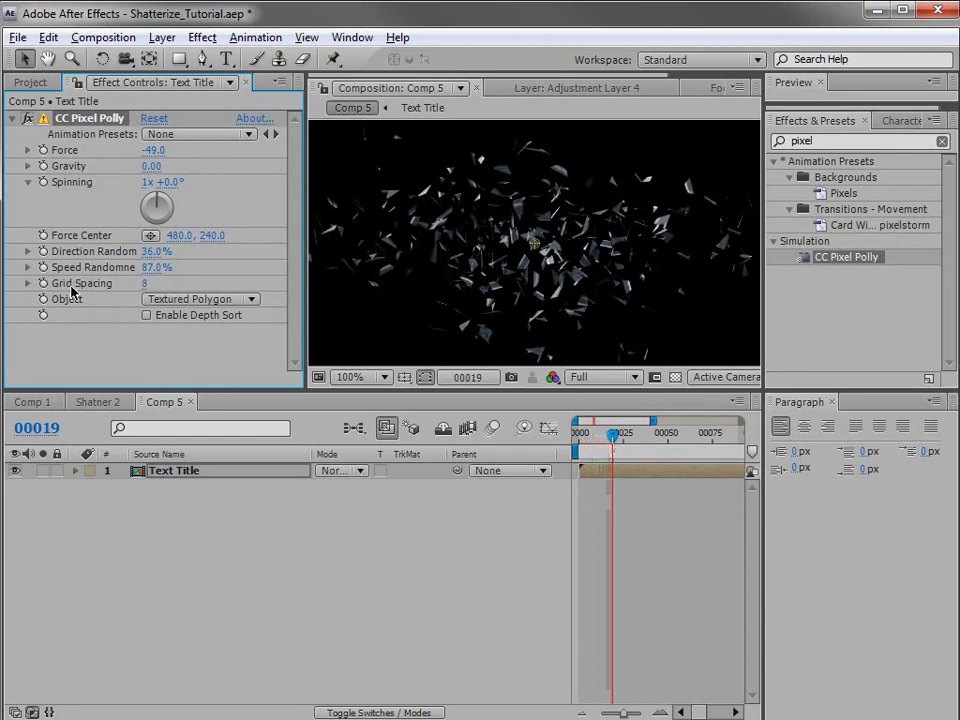
Set CC Pixel Polly's Grid Spacing to 16 and preview the shatter at an earlier frame
left_click(145, 285)
type("16")
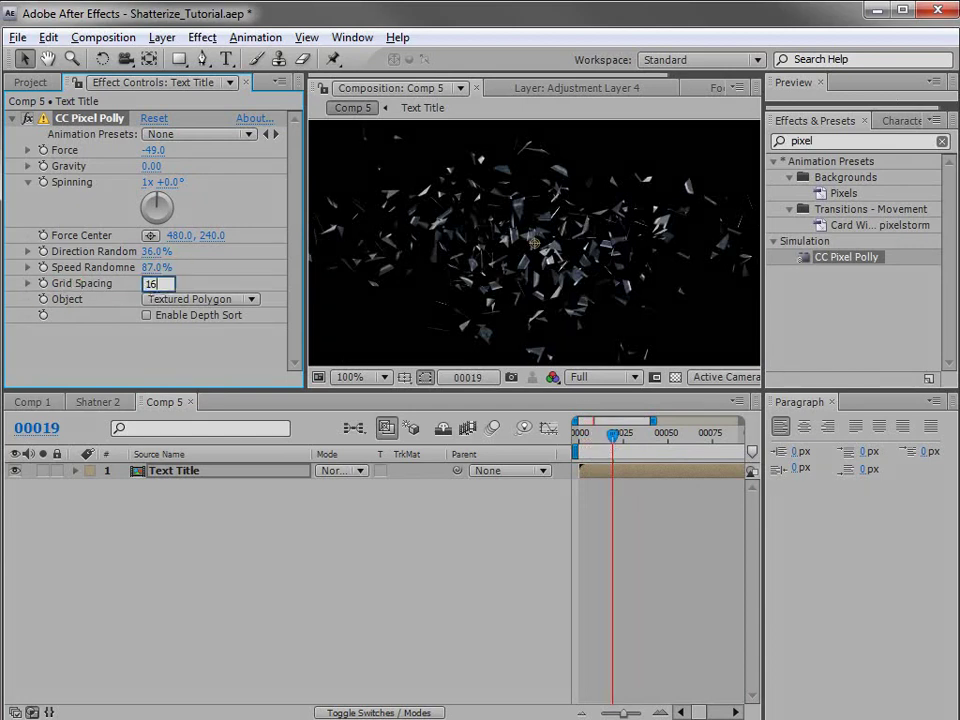
key("Return")
mouse_move(612, 435)
left_mouse_down()
mouse_move(583, 438)
mouse_move(596, 438)
left_mouse_up()
scroll(529, 300, "down", 2)
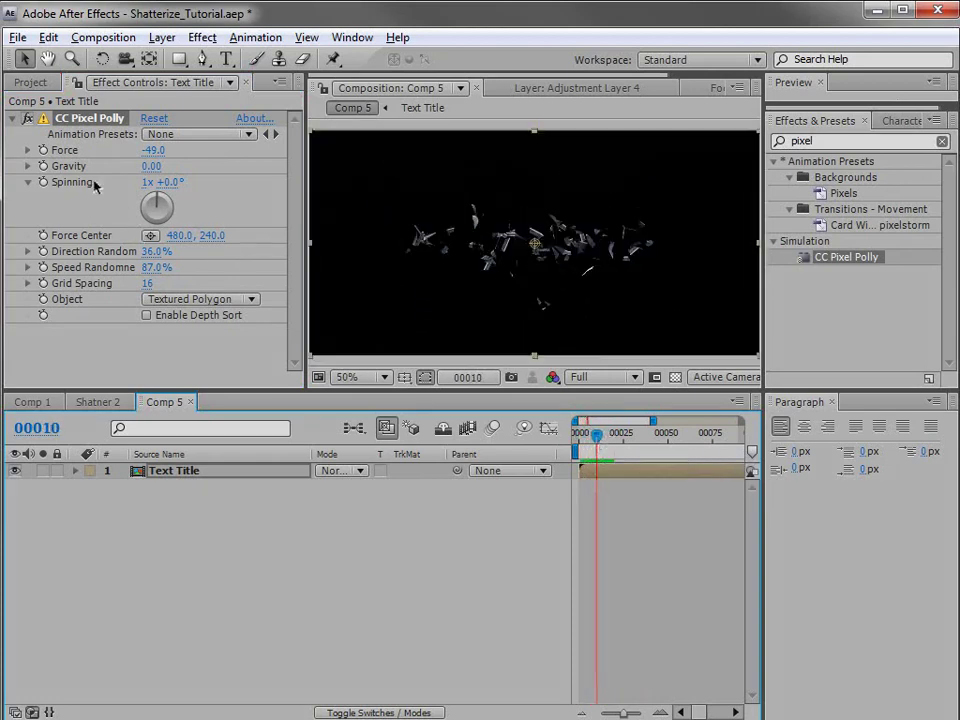
Set the Spinning of the shattered pieces to 2 full revolutions and preview the motion
left_click(147, 182)
type("2")
key("Return")
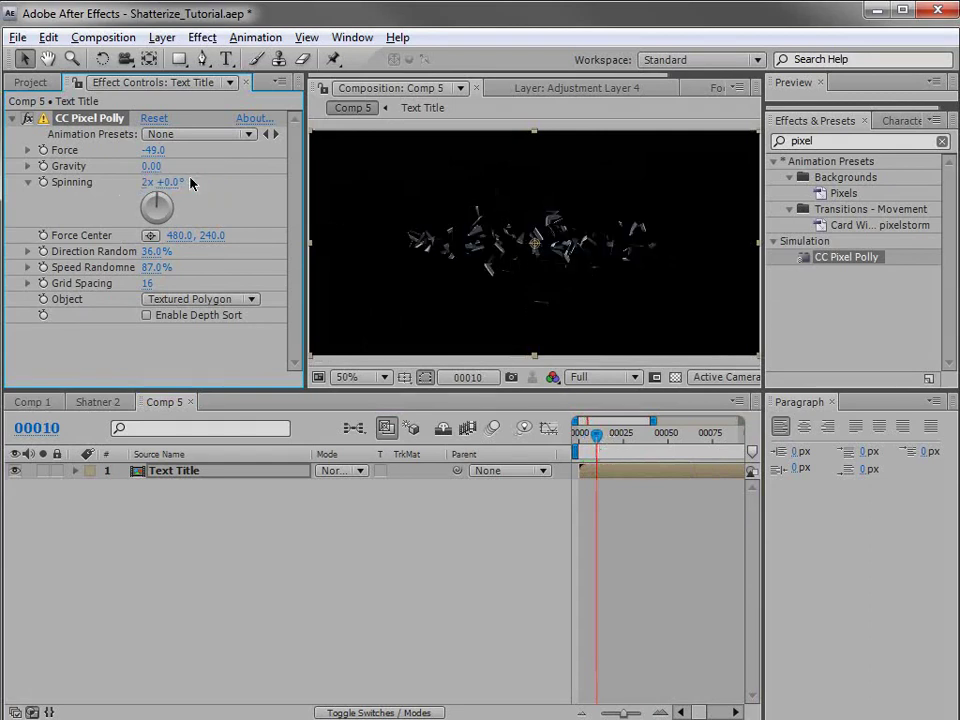
left_click_drag(579, 440, 619, 447)
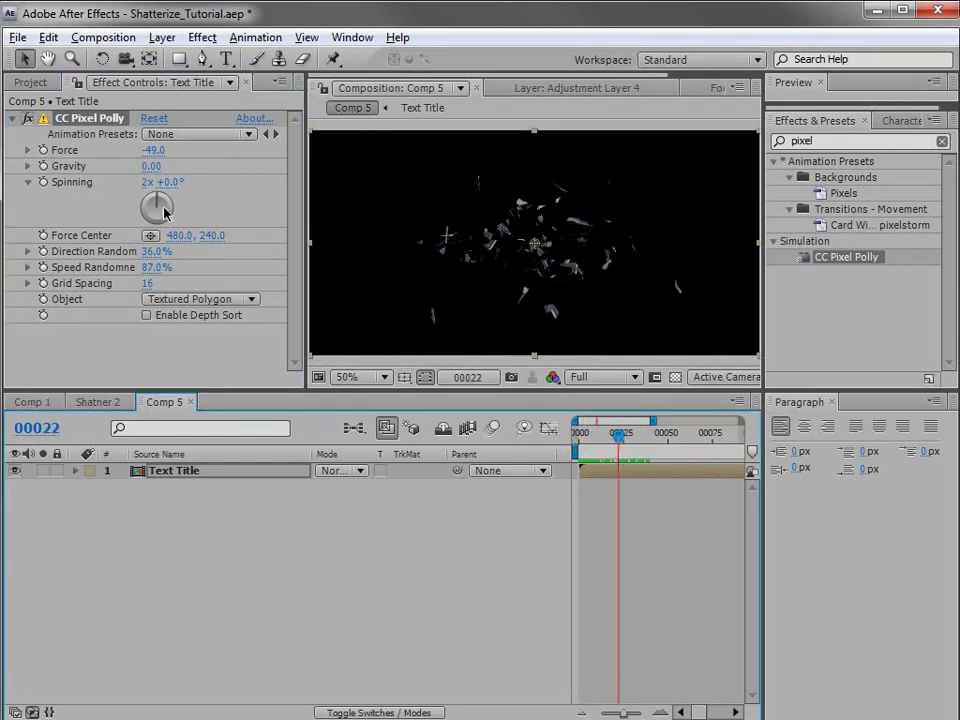
Set CC Pixel Polly's Gravity to -0.43 and preview how the pieces drift
left_click_drag(152, 167, 128, 183)
left_click_drag(580, 440, 615, 447)
left_click_drag(152, 166, 148, 171)
left_click_drag(596, 440, 623, 442)
left_click(634, 493)
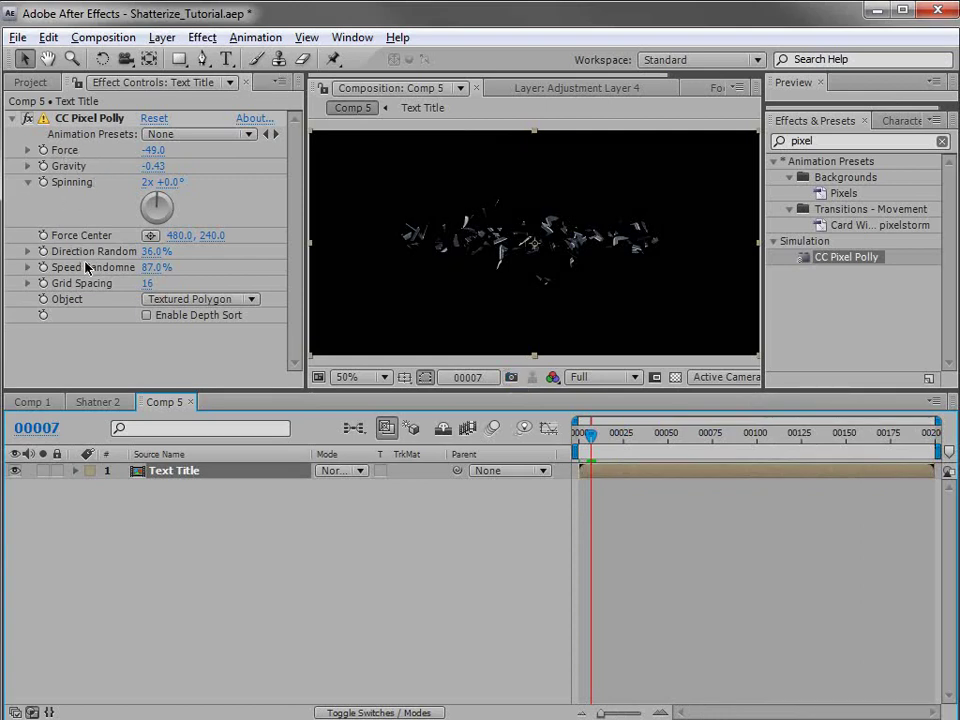
Add the expression wiggle(0,25) to CC Pixel Polly's Force
left_click(43, 150, "alt")
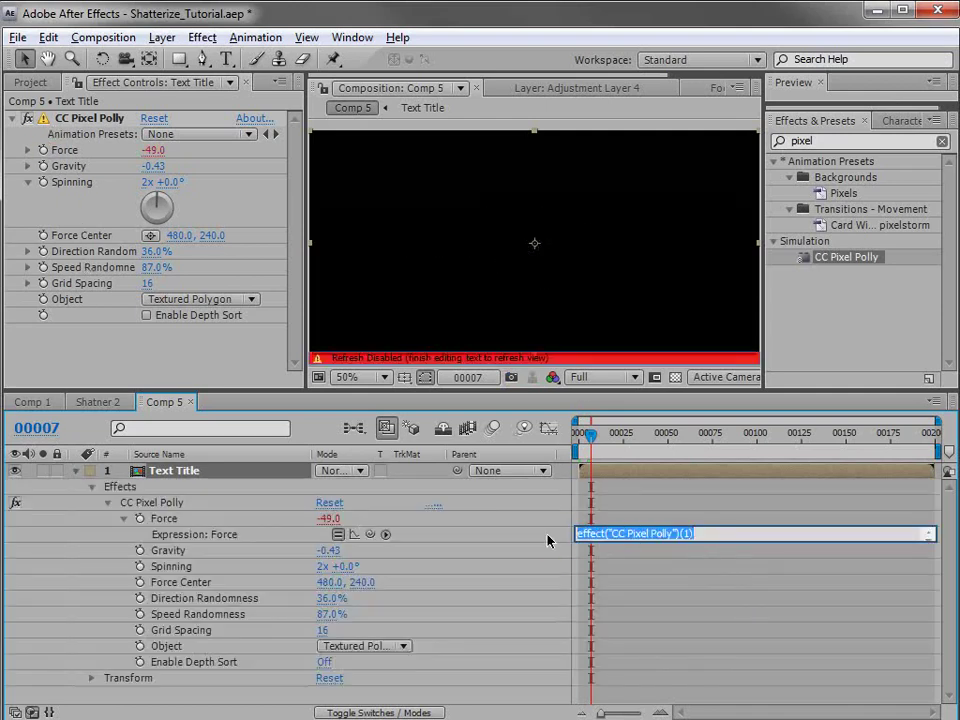
type("wiggle(0,25")
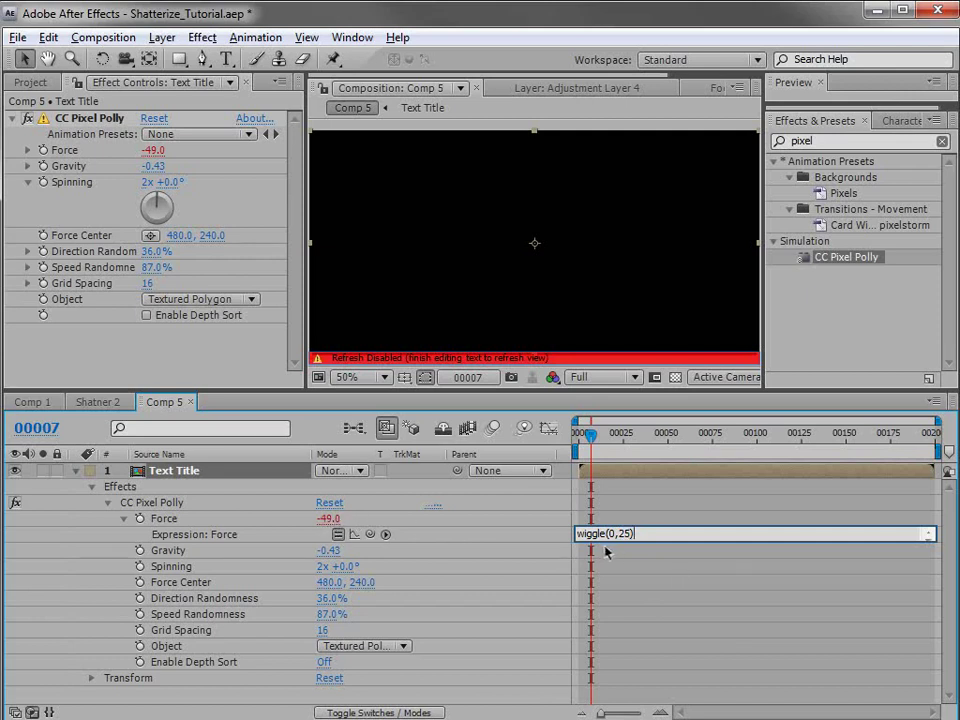
left_click(568, 553)
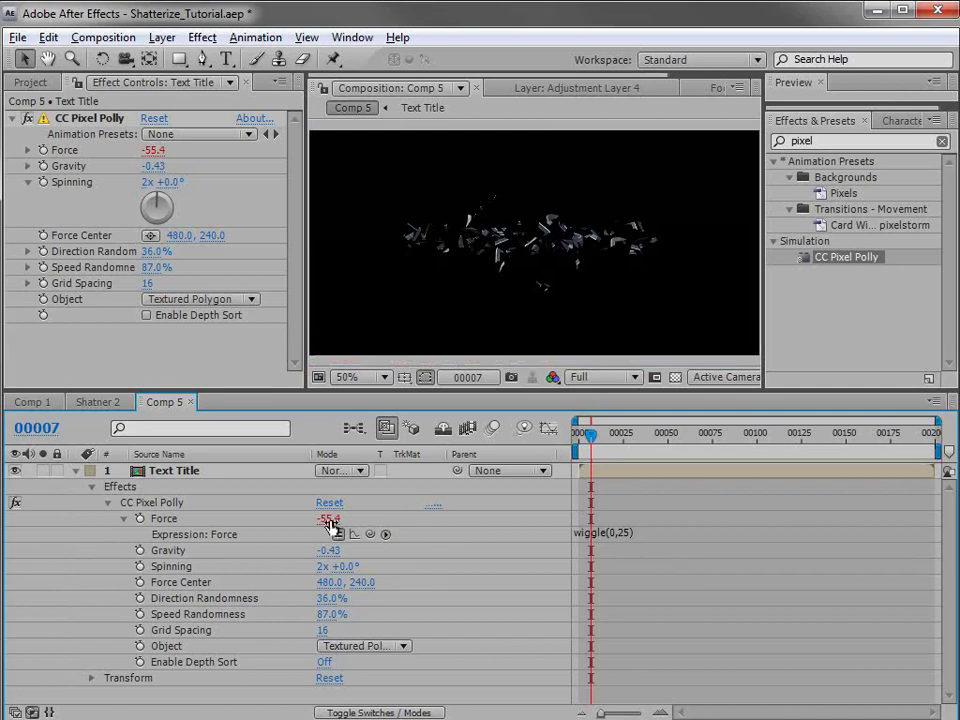
Copy the Force expression wiggle(0,25) onto CC Pixel Polly's Speed Randomness
left_click(616, 533)
key("ctrl+c")
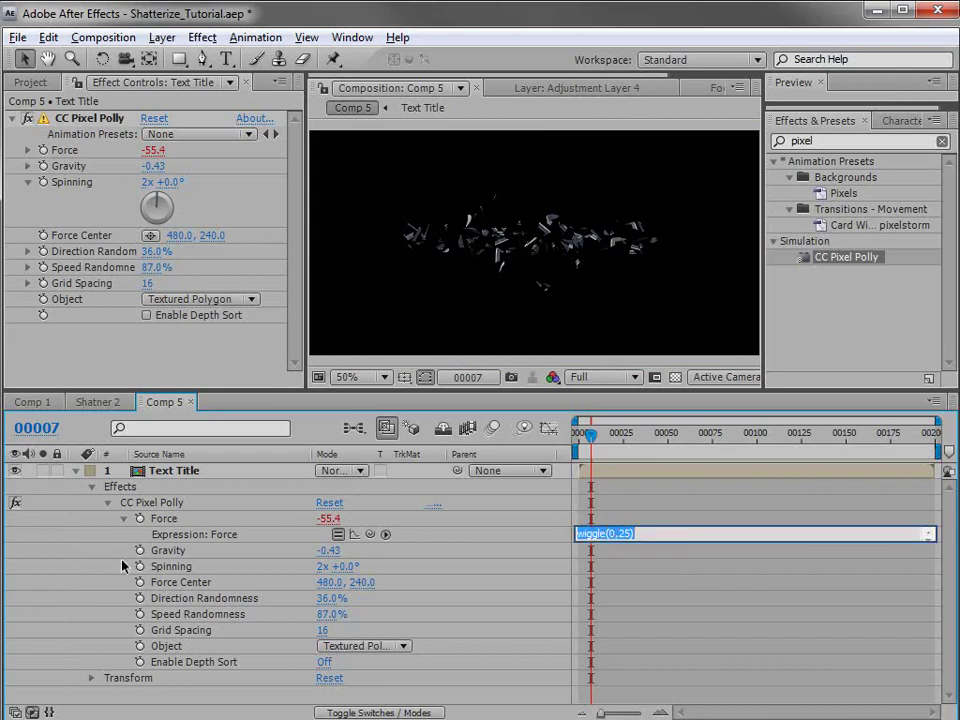
left_click(140, 614, "alt")
key("ctrl+v")
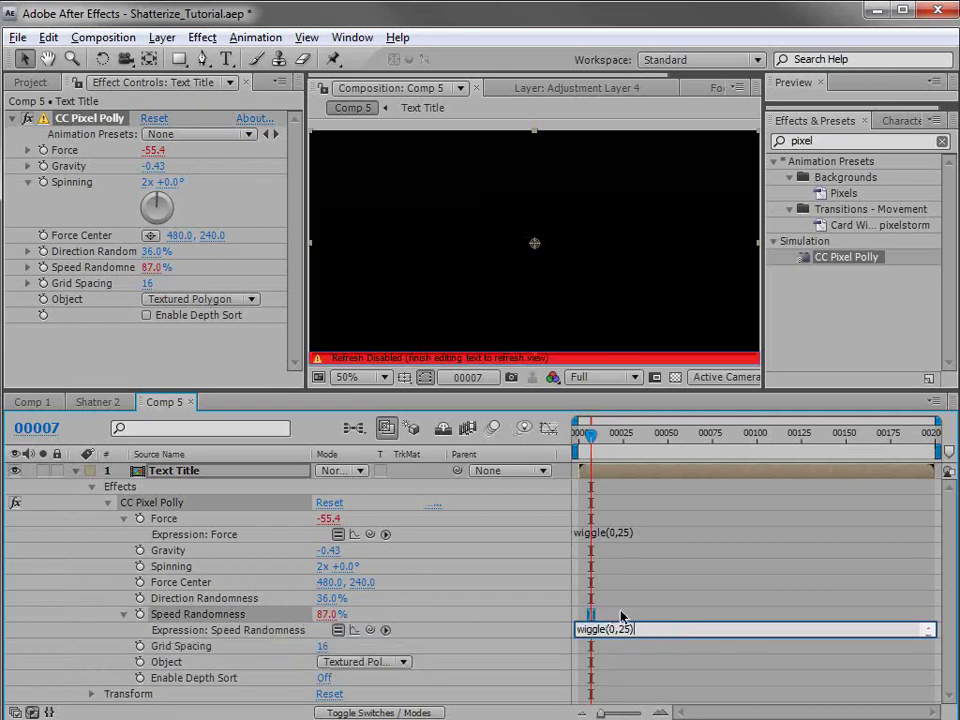
left_click(400, 621)
Reuse the wiggle expression on CC Pixel Polly's Direction Randomness with its amount changed, as wiggle(0,15)
left_click(140, 598, "alt")
key("ctrl+v")
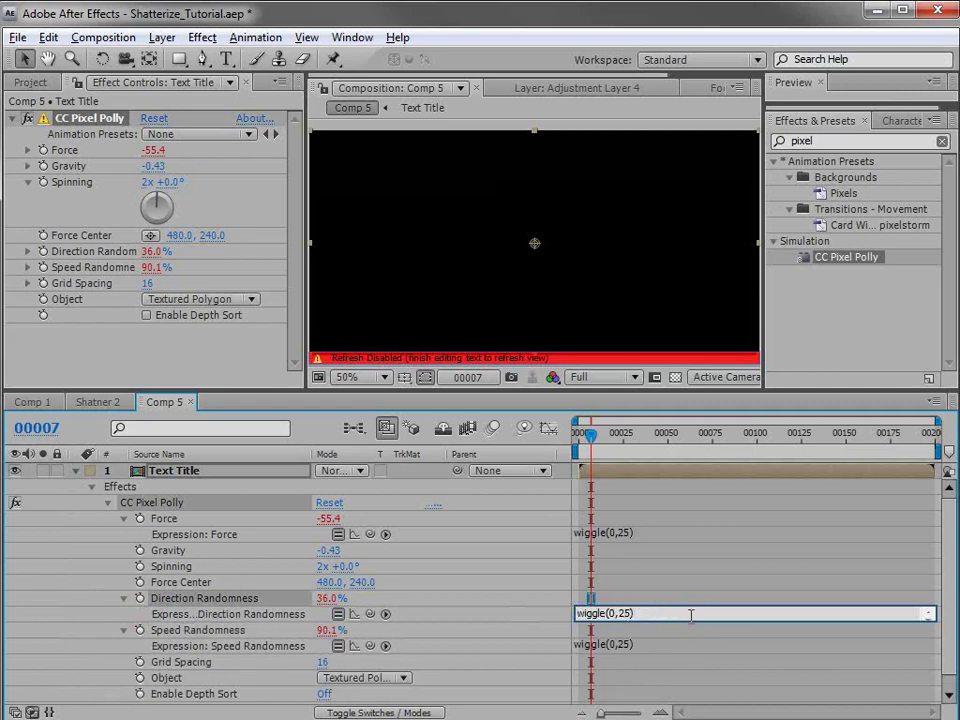
left_click(639, 628)
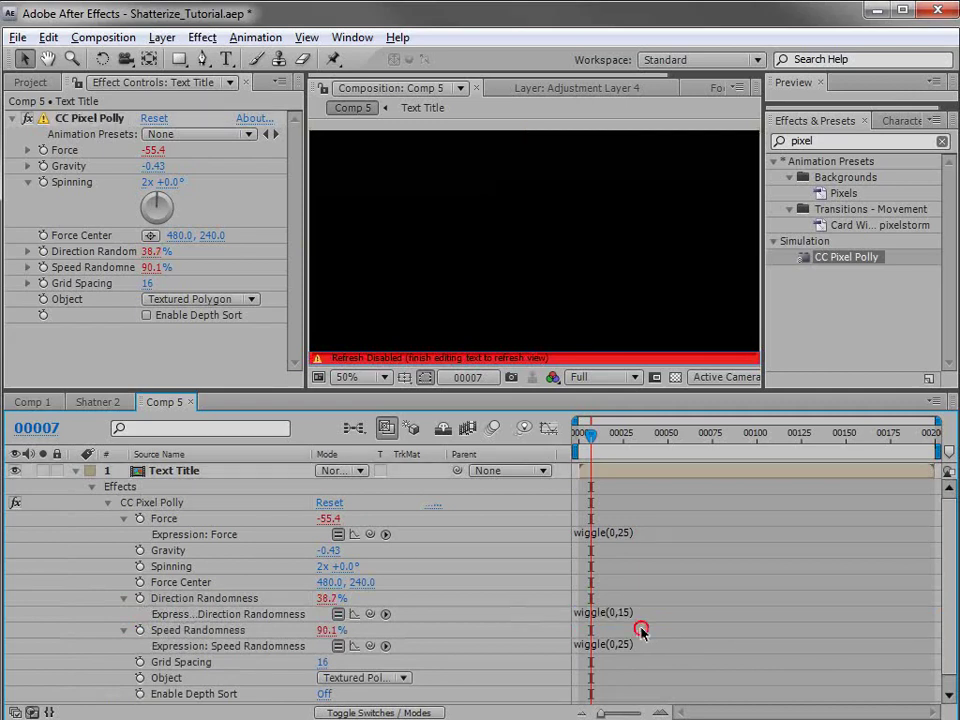
Give CC Pixel Polly's Grid Spacing the expression wiggle(0,7) and preview the shatter up to frame 11
scroll(197, 663, "down", 1)
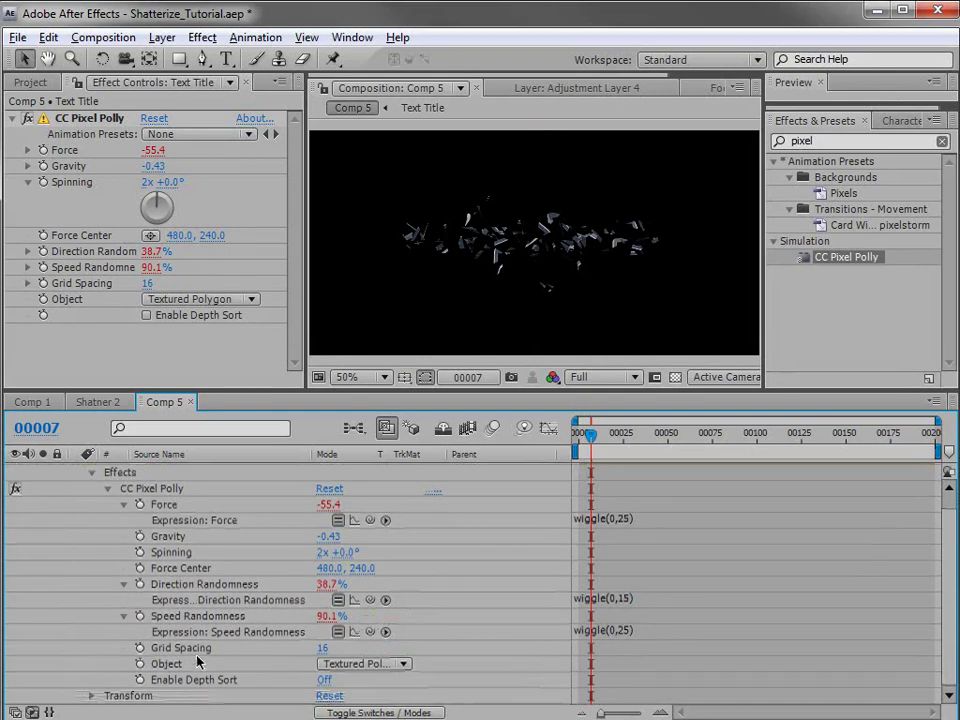
left_click(140, 648, "alt")
key("ctrl+v")
key("Left")
key("Left")
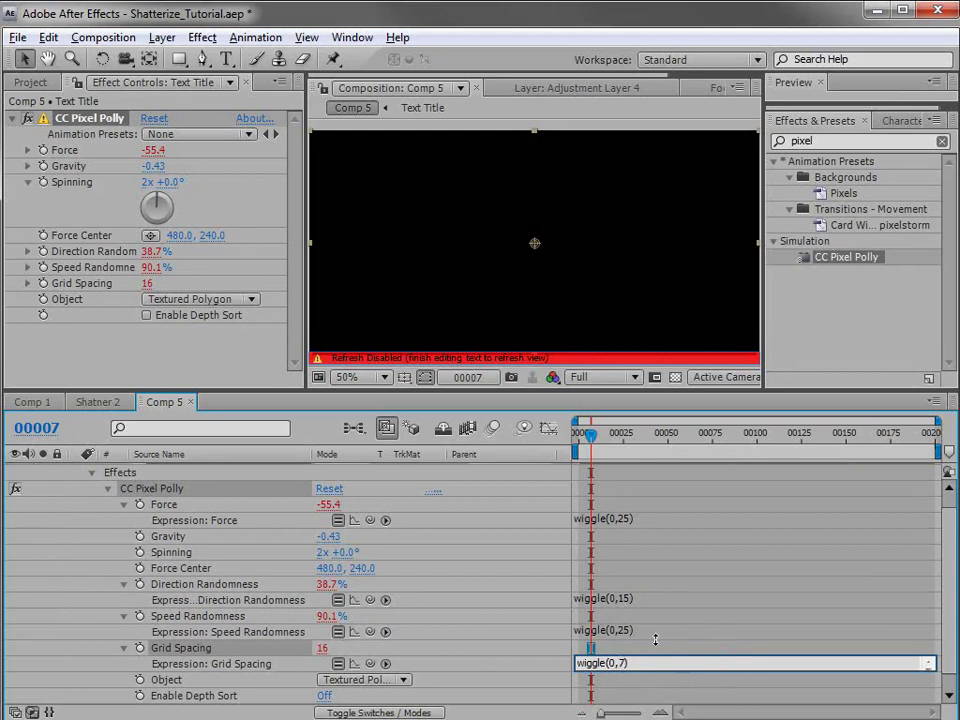
left_click(622, 630)
left_click_drag(585, 447, 598, 445)
Duplicate the Text Title layer and collapse the original layer's properties
scroll(241, 536, "up", 1)
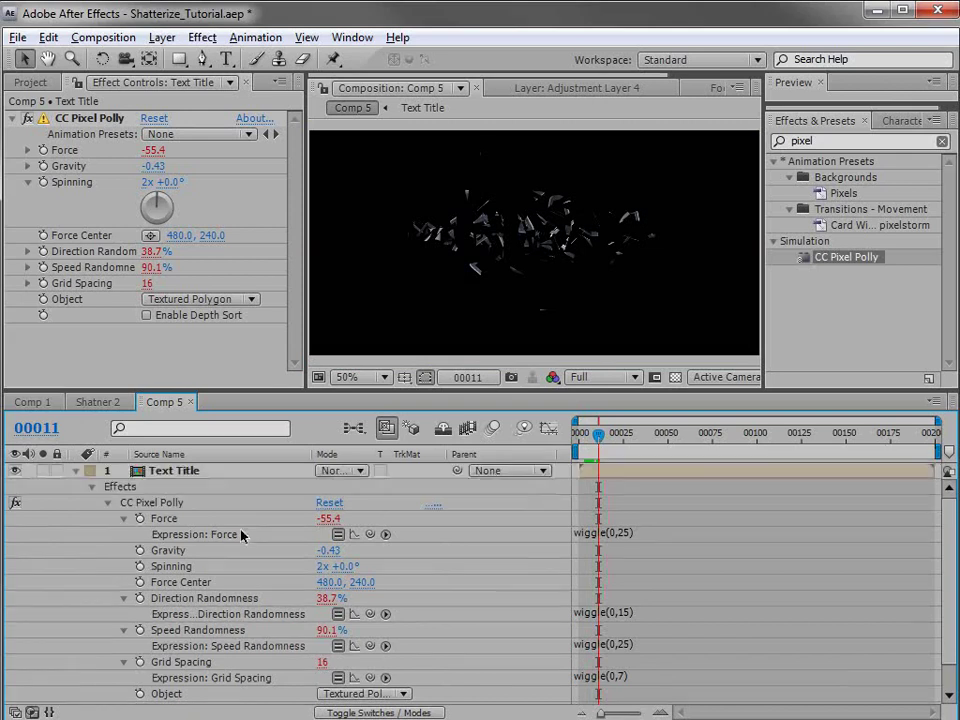
left_click(173, 477)
key("ctrl+d")
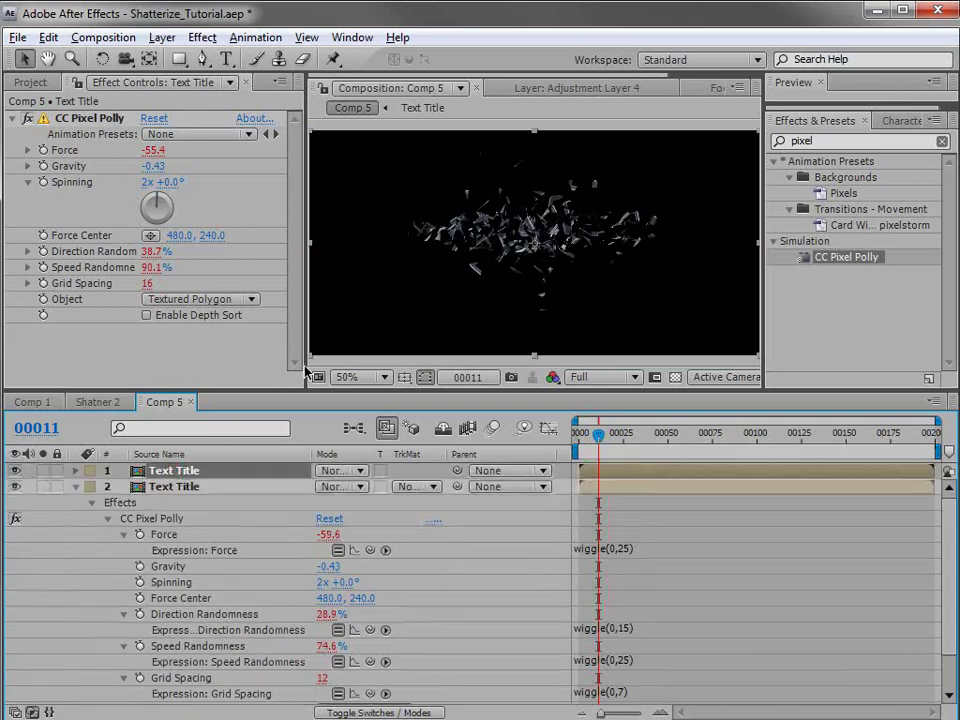
left_click(75, 486)
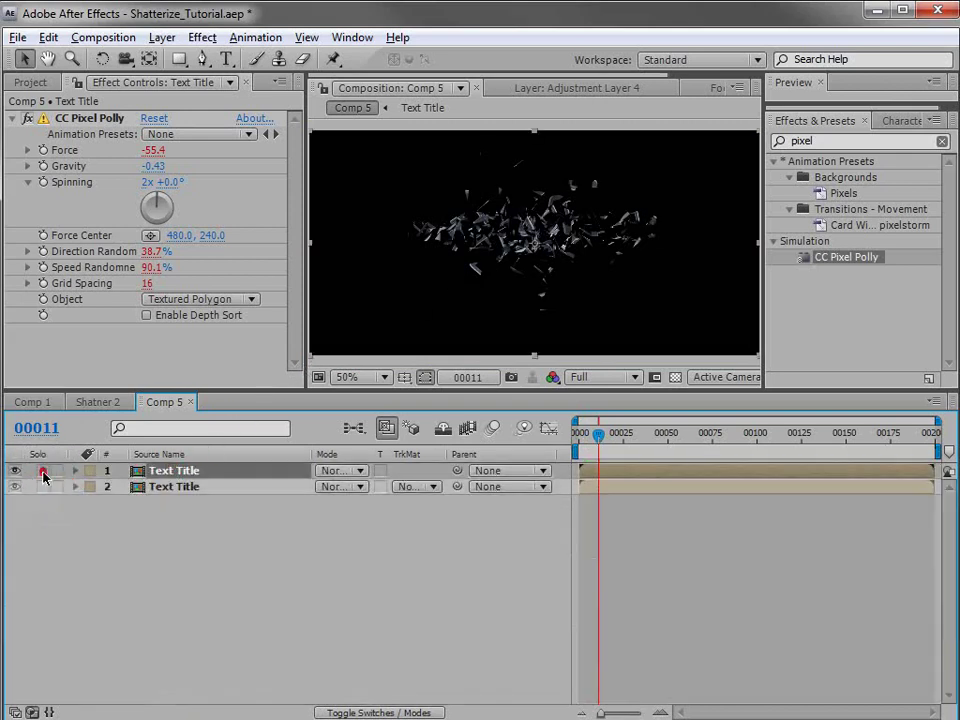
Solo the two Text Title layers in turn to compare their shatter patterns, and delete the duplicate
left_click(43, 471)
left_click(42, 487)
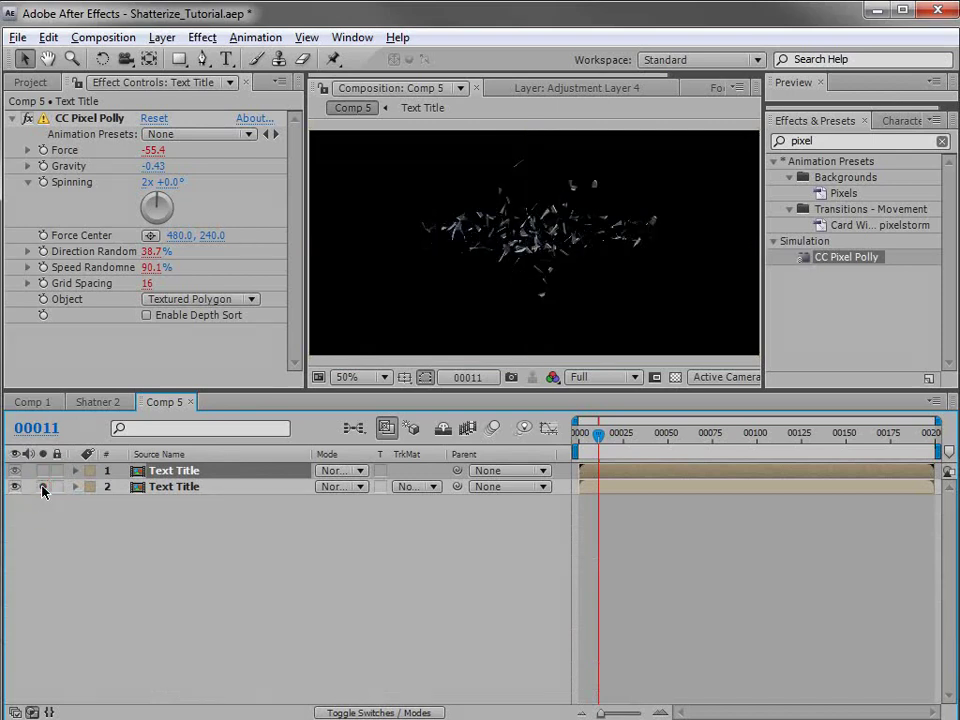
left_click(42, 471)
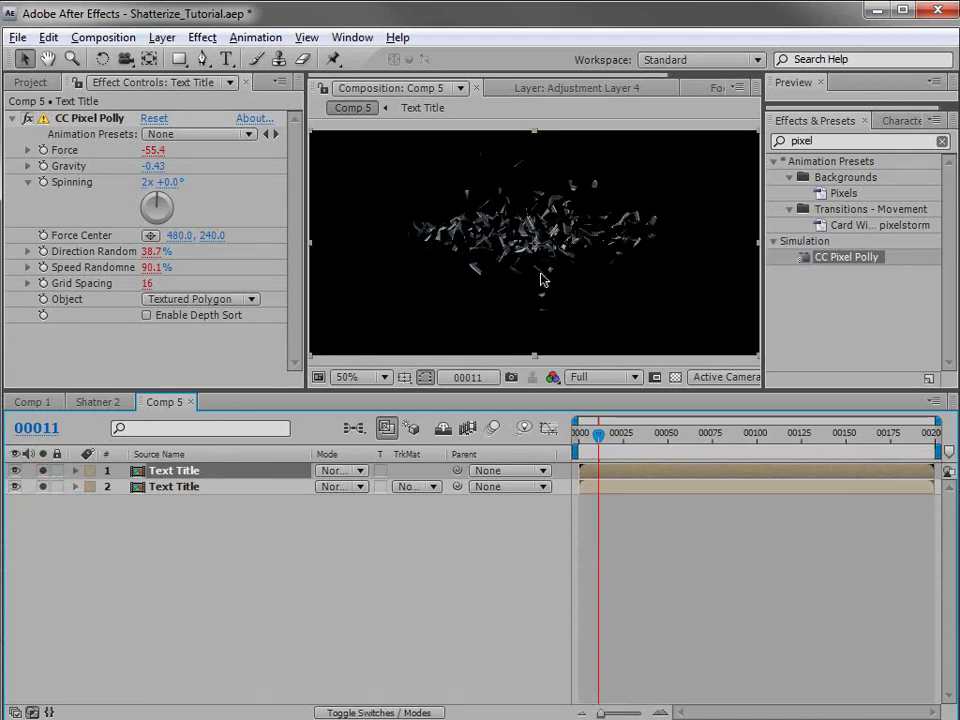
scroll(560, 306, "up", 2)
mouse_move(598, 436)
left_mouse_down()
mouse_move(582, 440)
mouse_move(591, 450)
left_mouse_up()
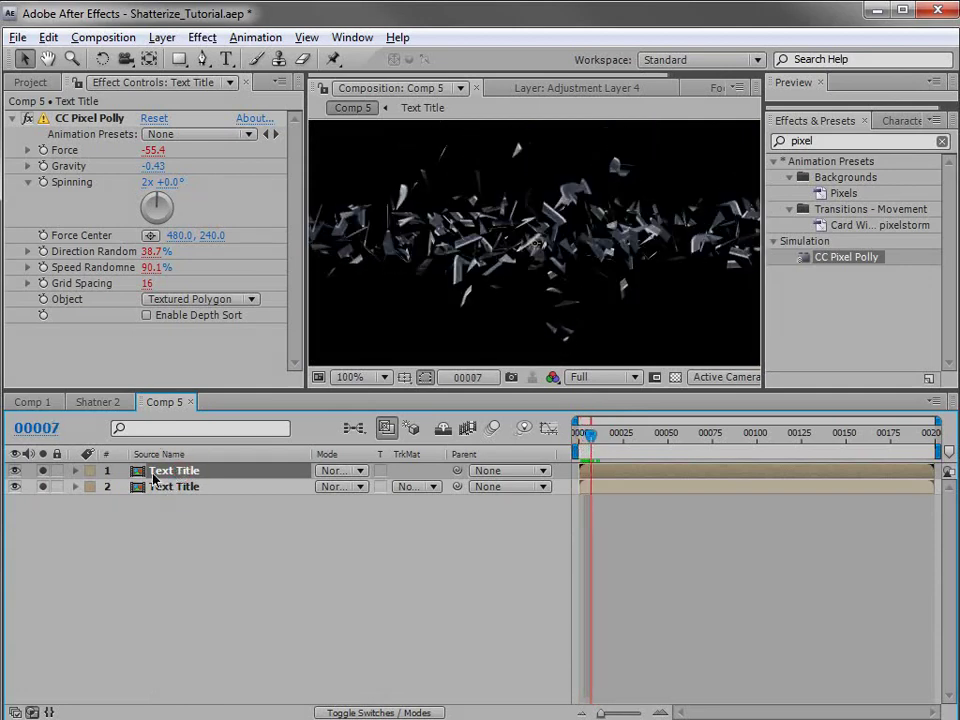
key("Delete")
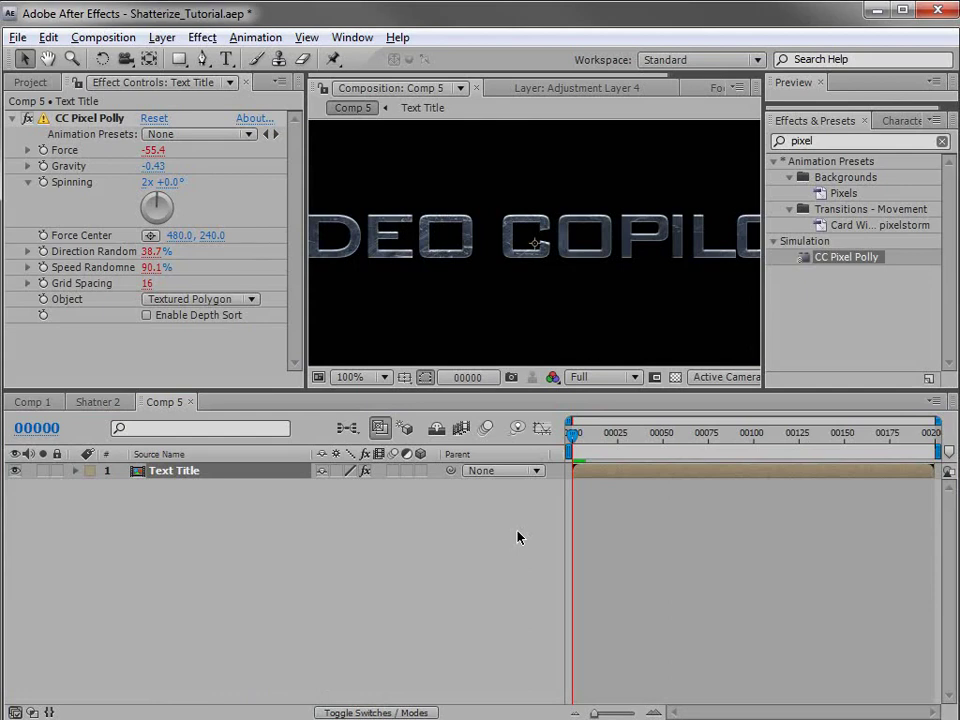
Draw a thin full-width rectangular mask on the Text Title layer along the top edge of the letters
left_click(179, 58)
key("grave")
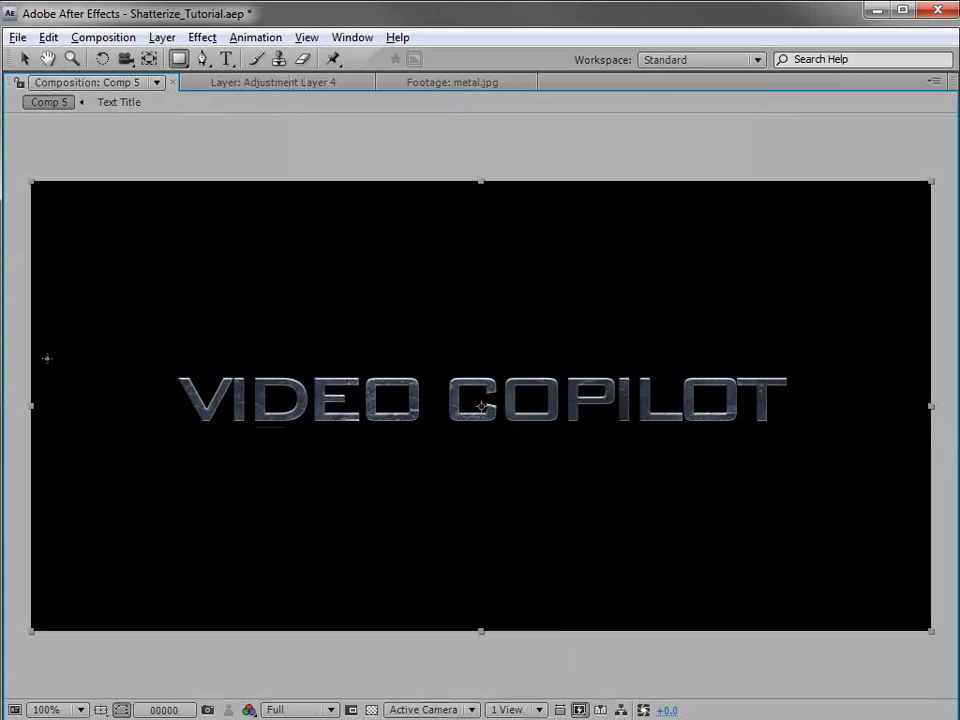
left_click_drag(19, 367, 940, 371)
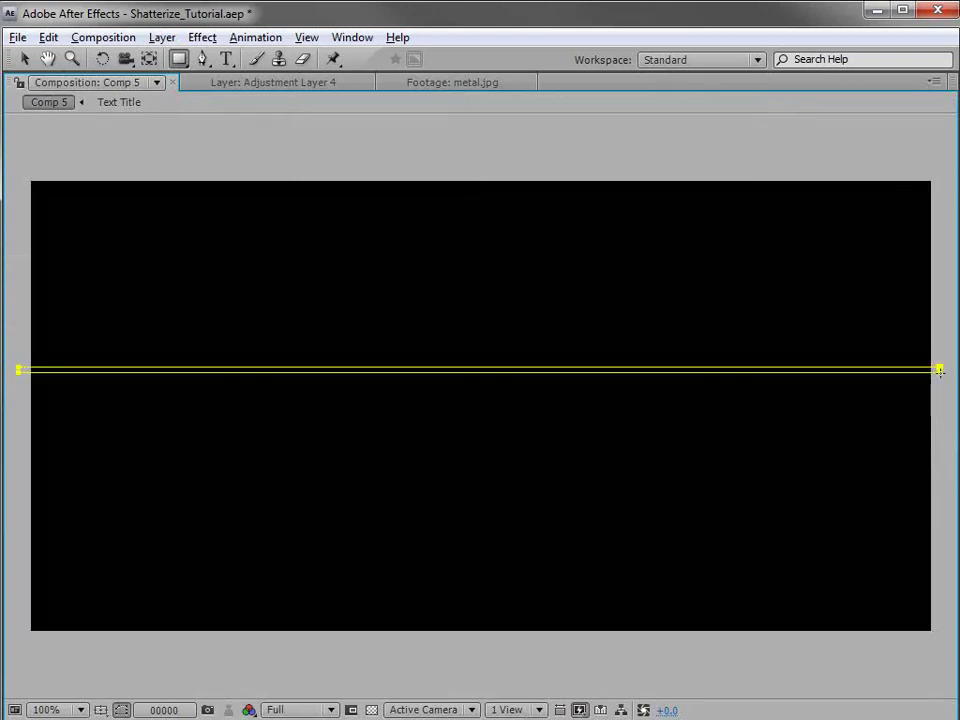
key("v")
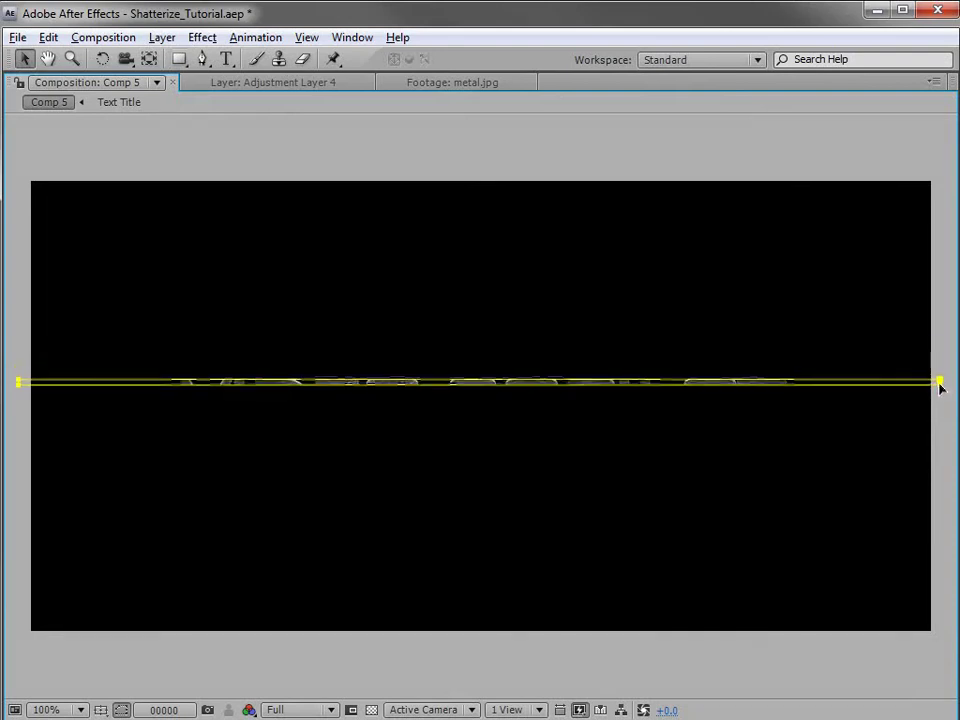
Transform the strip mask, extending its lower edge slightly to make it a little taller
double_click(939, 380)
scroll(495, 391, "up", 1)
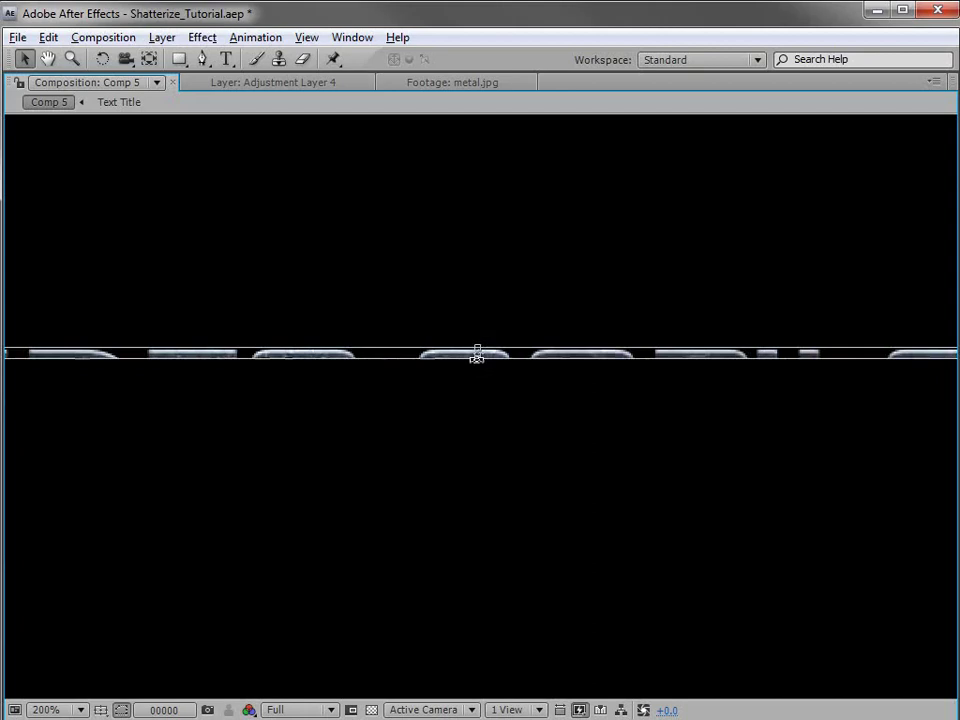
left_click_drag(477, 359, 475, 362)
double_click(489, 362)
key("grave")
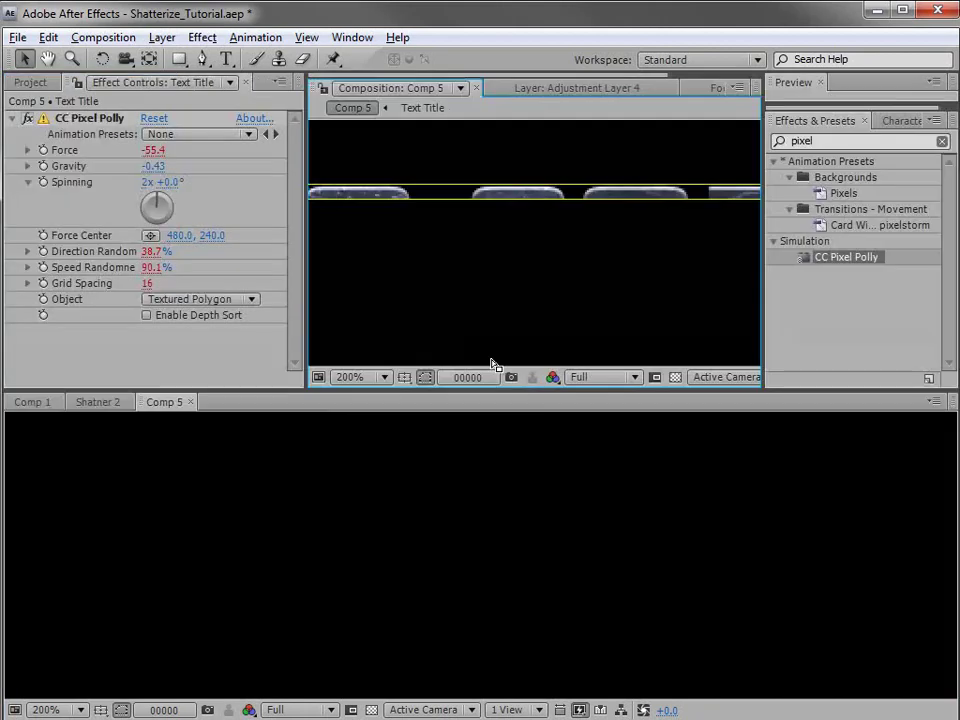
scroll(495, 275, "down", 1)
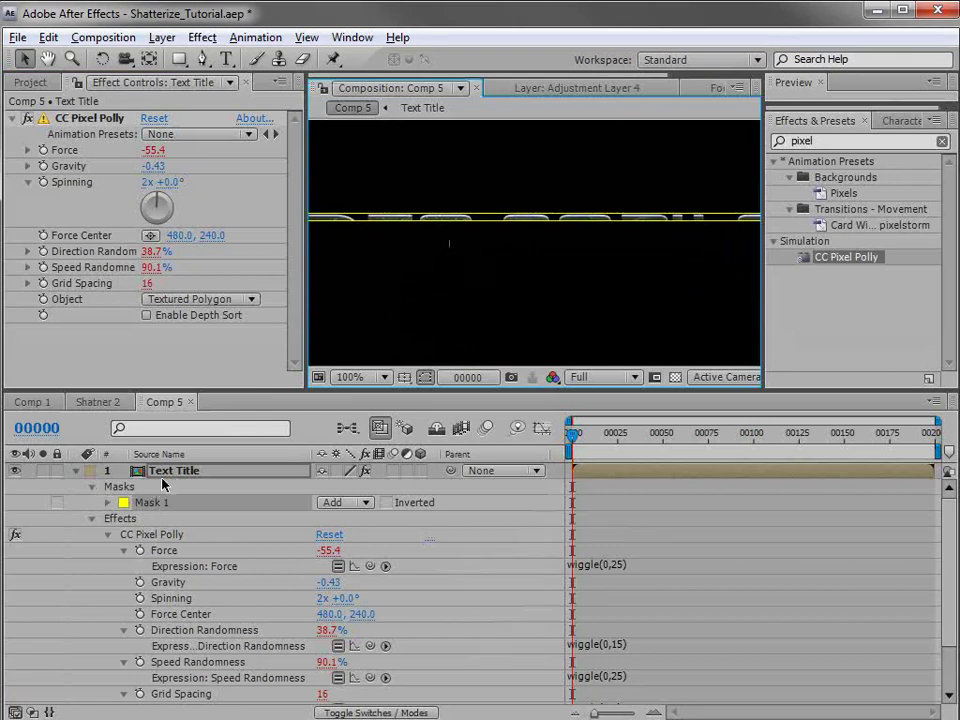
Set a Mask Path keyframe for Mask 1 at frame 0
key("m")
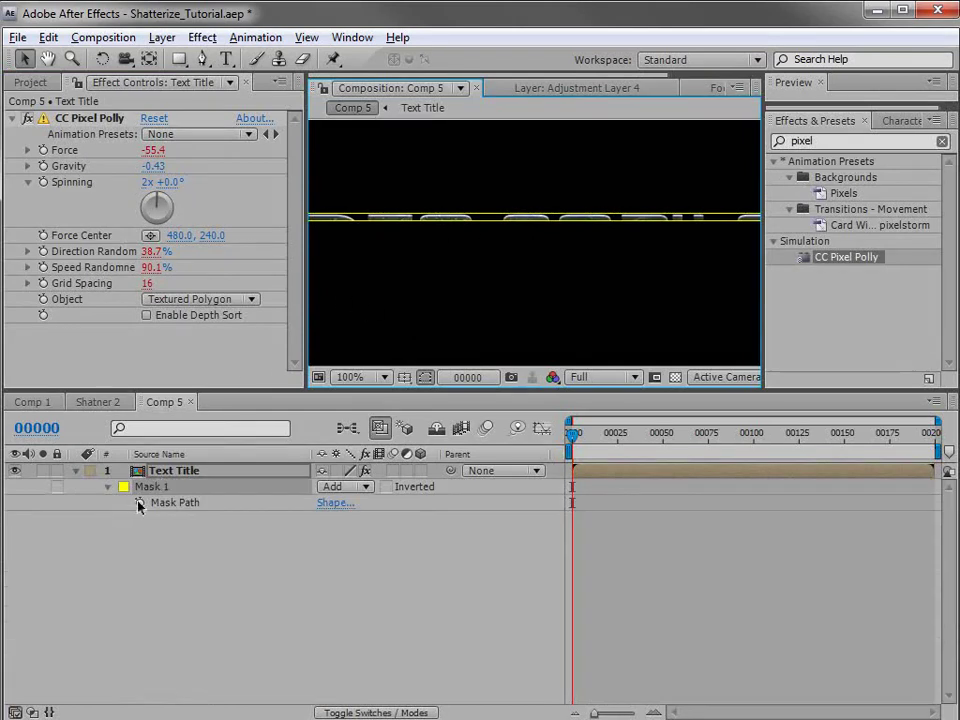
left_click(140, 503)
key("=")
Preview the masked shatter at frame 11 and turn off the Text Title layer's effects to show the intact strip
mouse_move(604, 435)
left_mouse_down()
mouse_move(621, 445)
mouse_move(615, 452)
left_mouse_up()
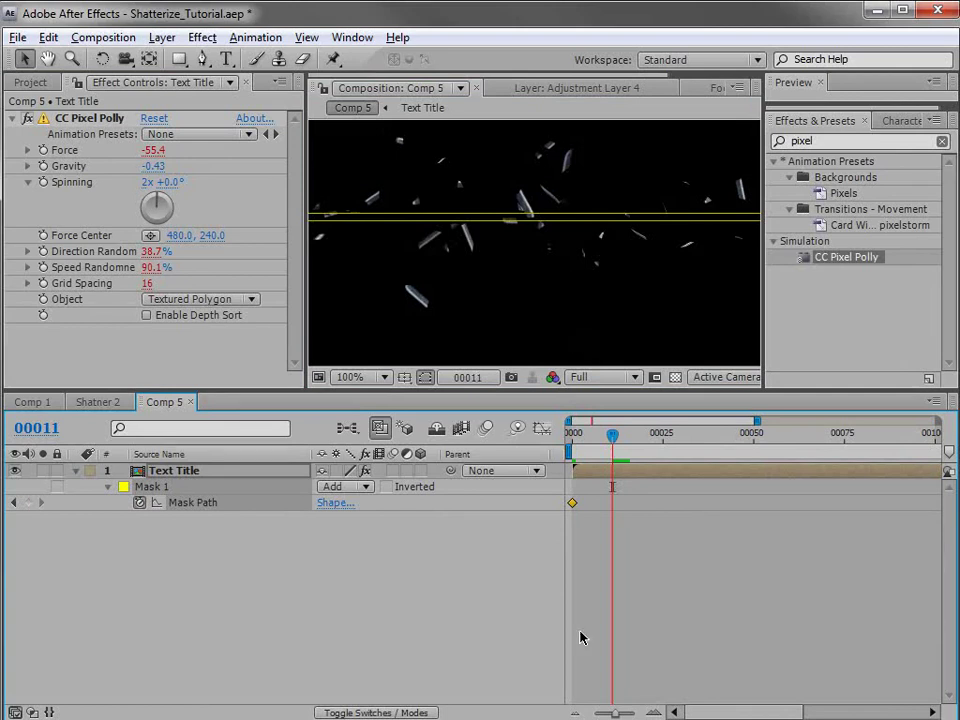
mouse_move(614, 442)
left_mouse_down()
mouse_move(654, 446)
mouse_move(628, 438)
mouse_move(614, 460)
left_mouse_up()
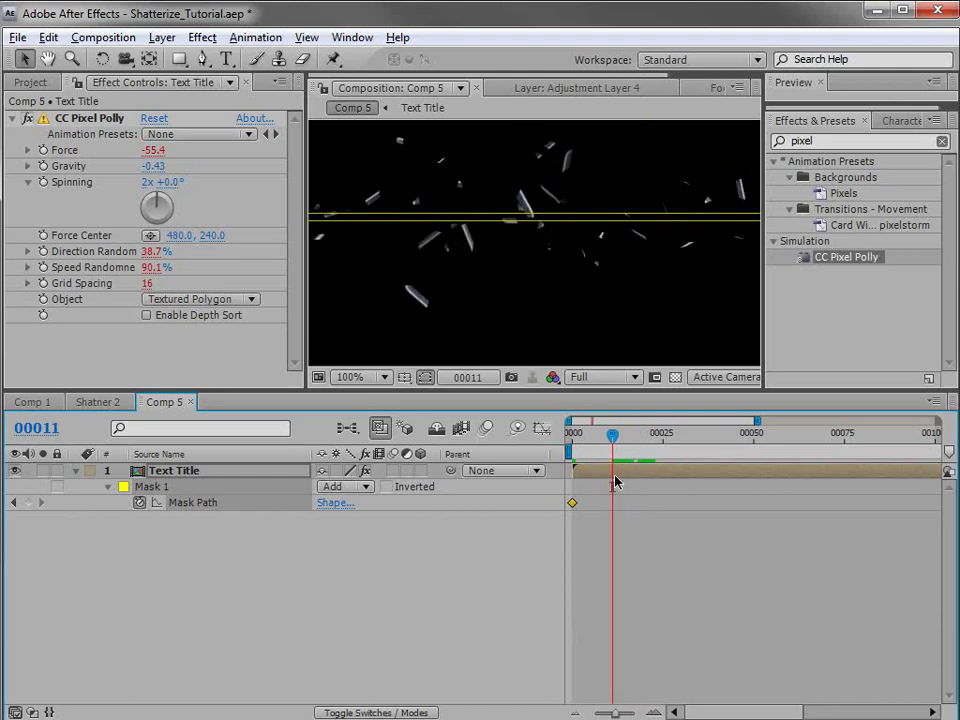
left_click(617, 474)
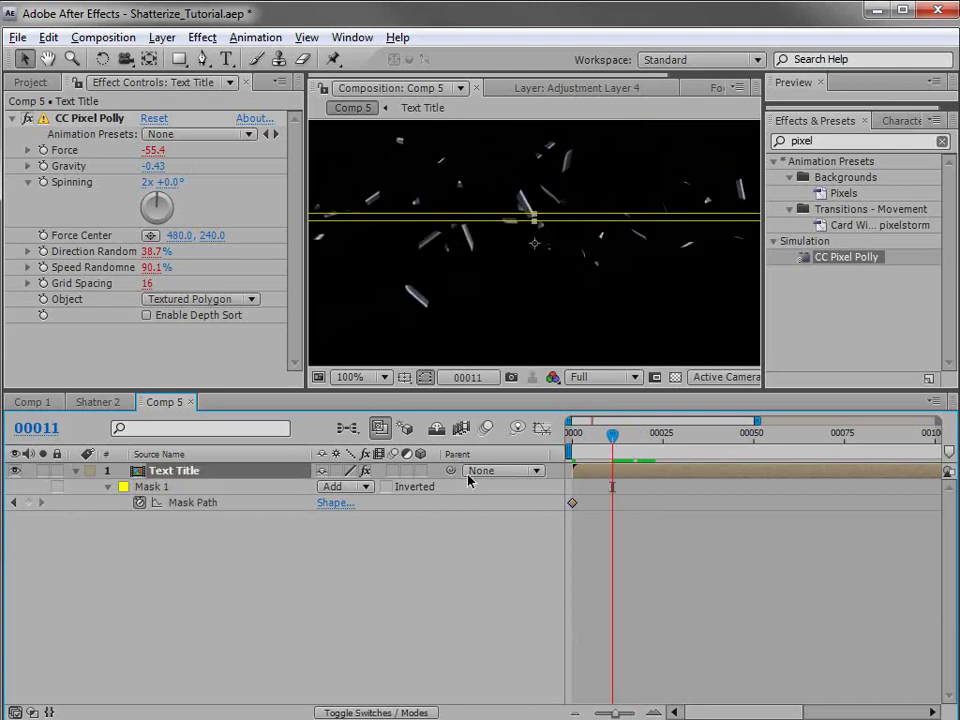
left_click(365, 471)
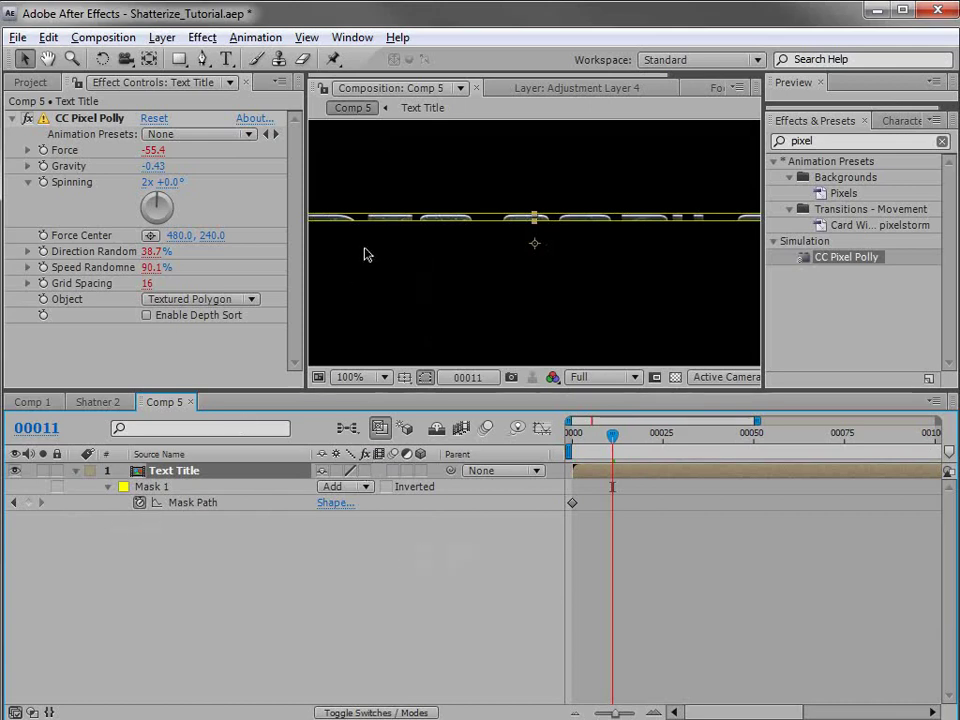
Move the strip mask down to the letters' bottom edge at frame 11 to keyframe its path, and preview the sweep
left_click(422, 223)
left_click_drag(430, 221, 424, 261)
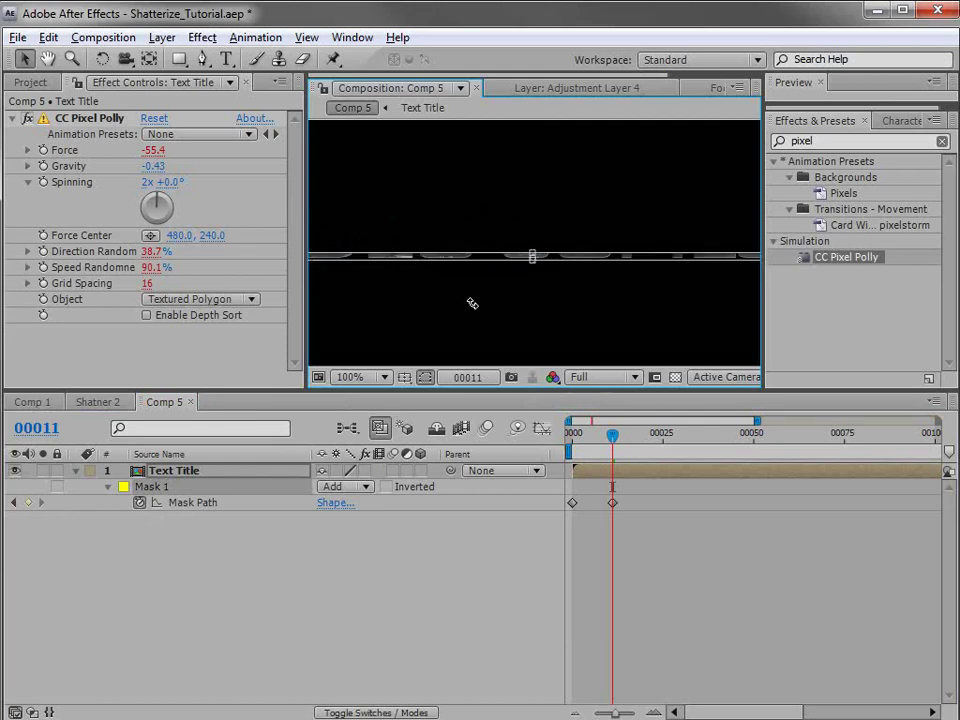
left_click(639, 579)
left_click_drag(611, 435, 611, 461)
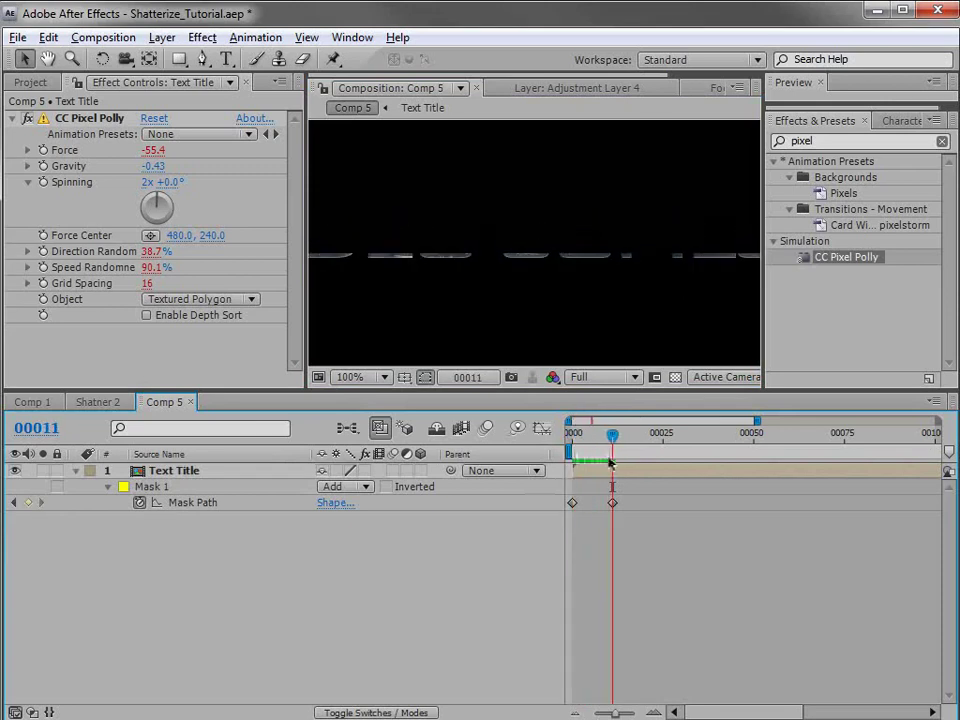
Duplicate the masked Text Title layer five times and duplicate all six layers to make twelve
left_click(611, 461)
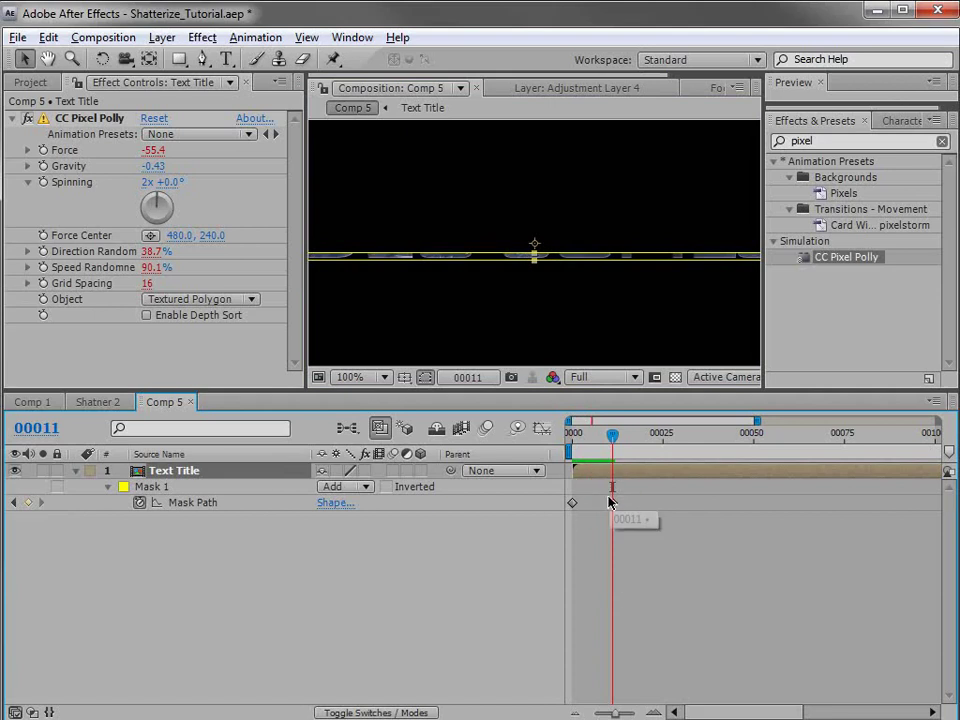
key("ctrl+d")
key("ctrl+d")
key("ctrl+d")
key("ctrl+d")
key("ctrl+d")
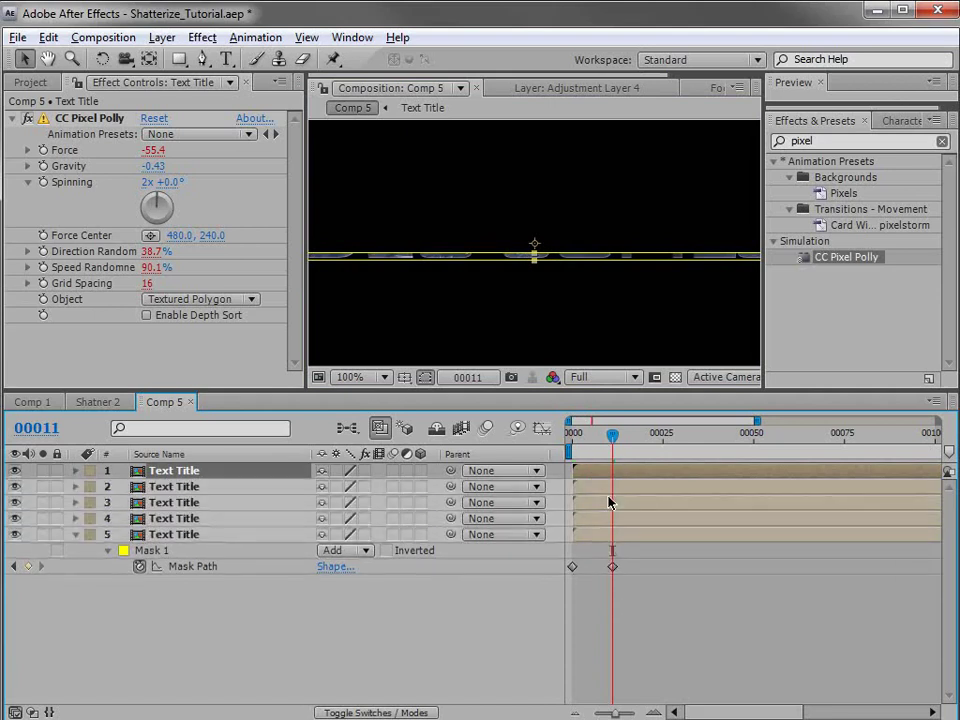
left_click(208, 549, "shift")
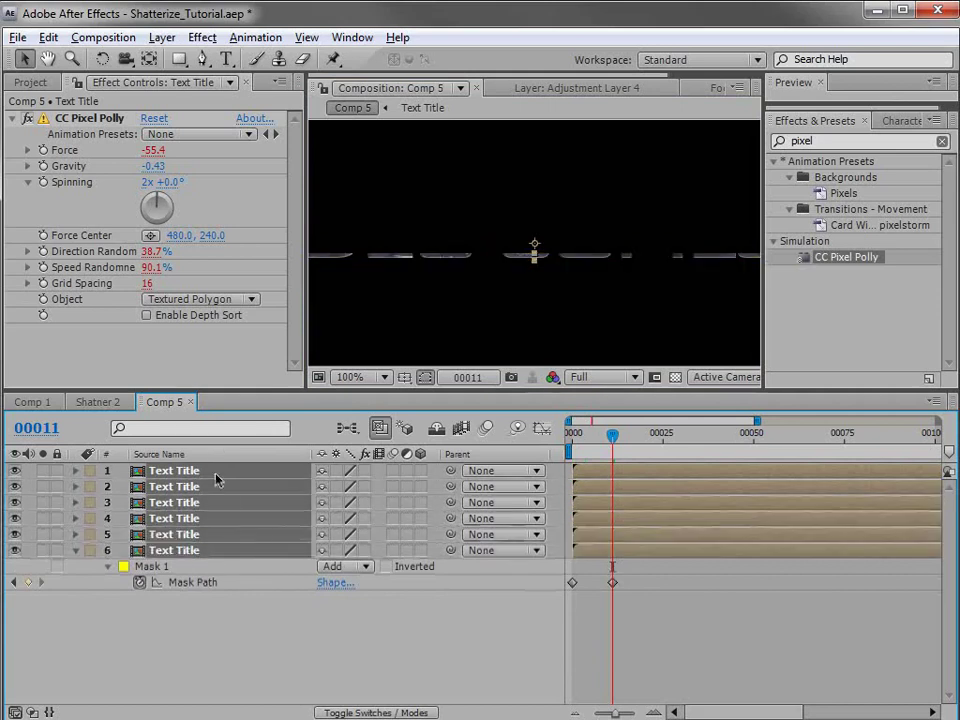
key("ctrl+d")
left_click(602, 659)
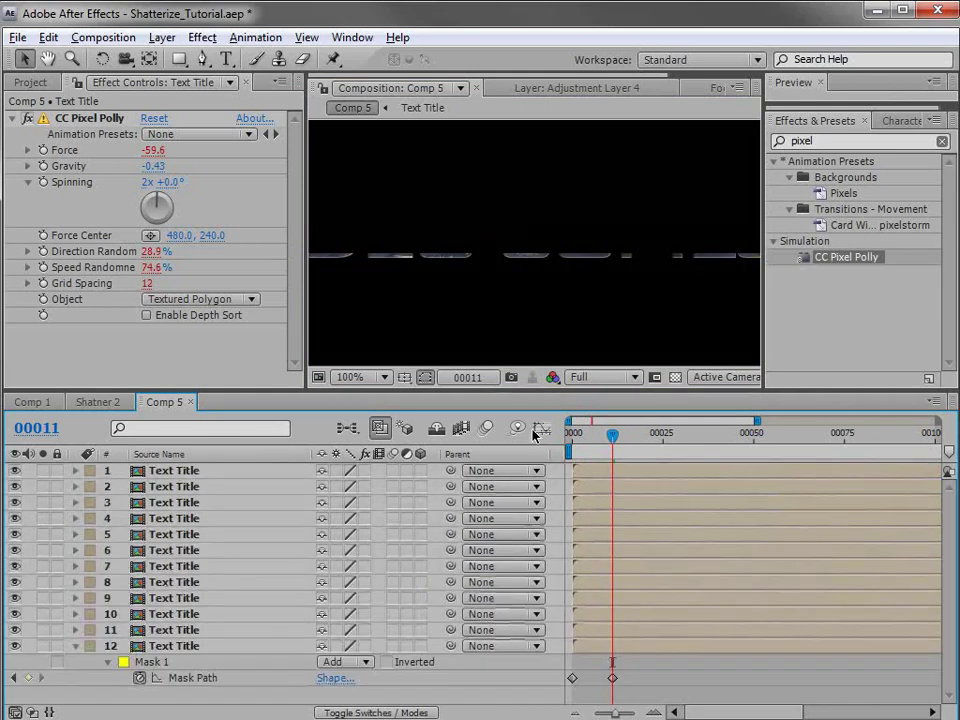
Offset all twelve Text Title layers by 1 frame each with the Sequencer script and preview the staggered strips
left_click(160, 472)
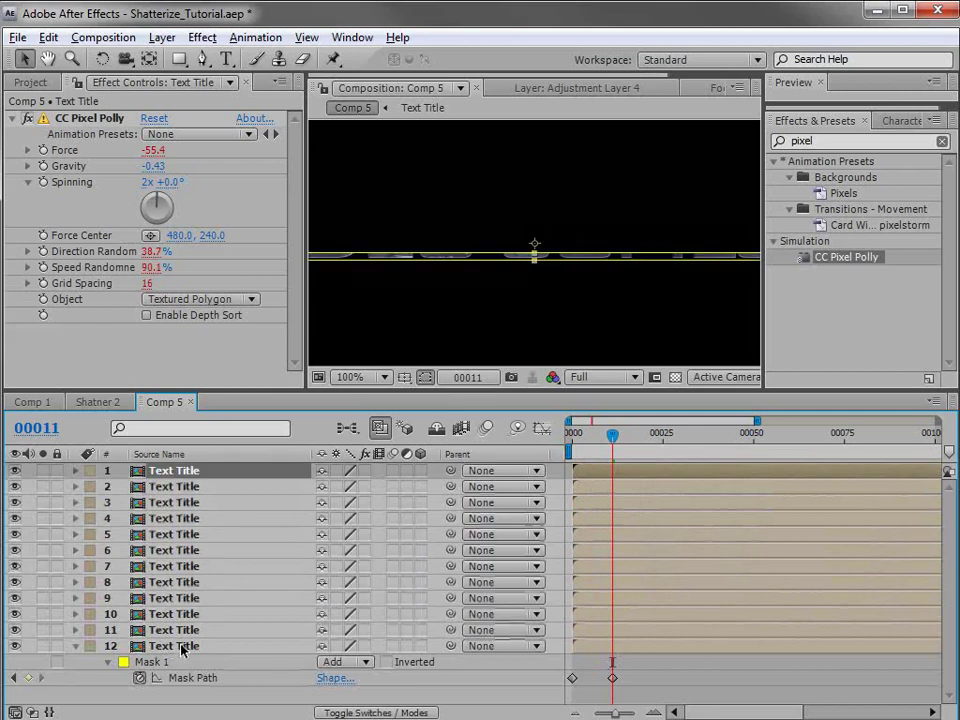
left_click(184, 646, "shift")
left_click(18, 37)
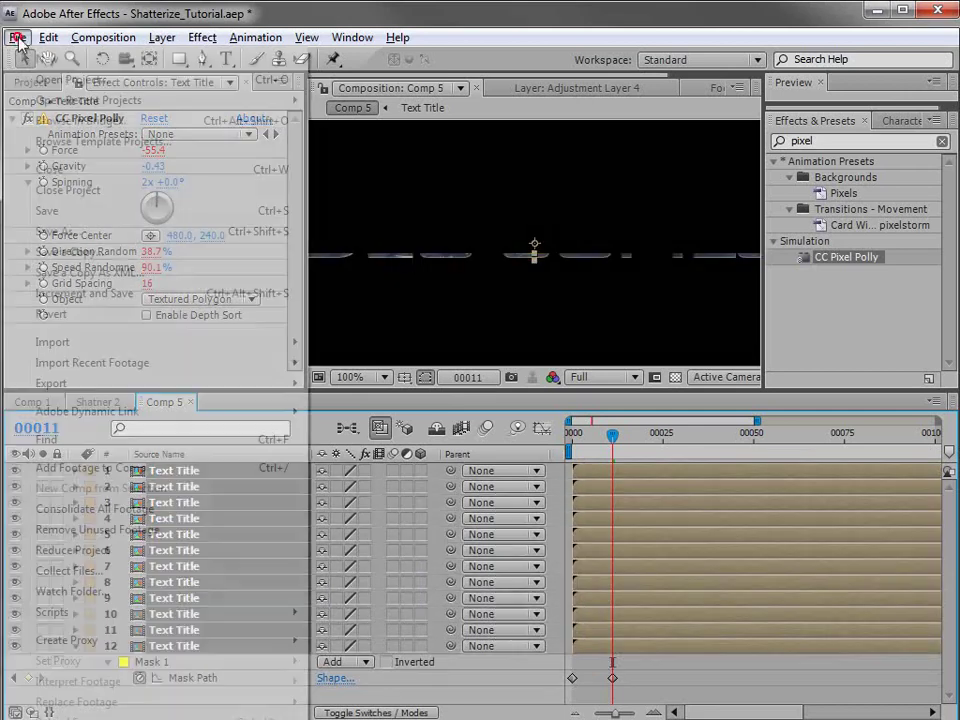
mouse_move(72, 614)
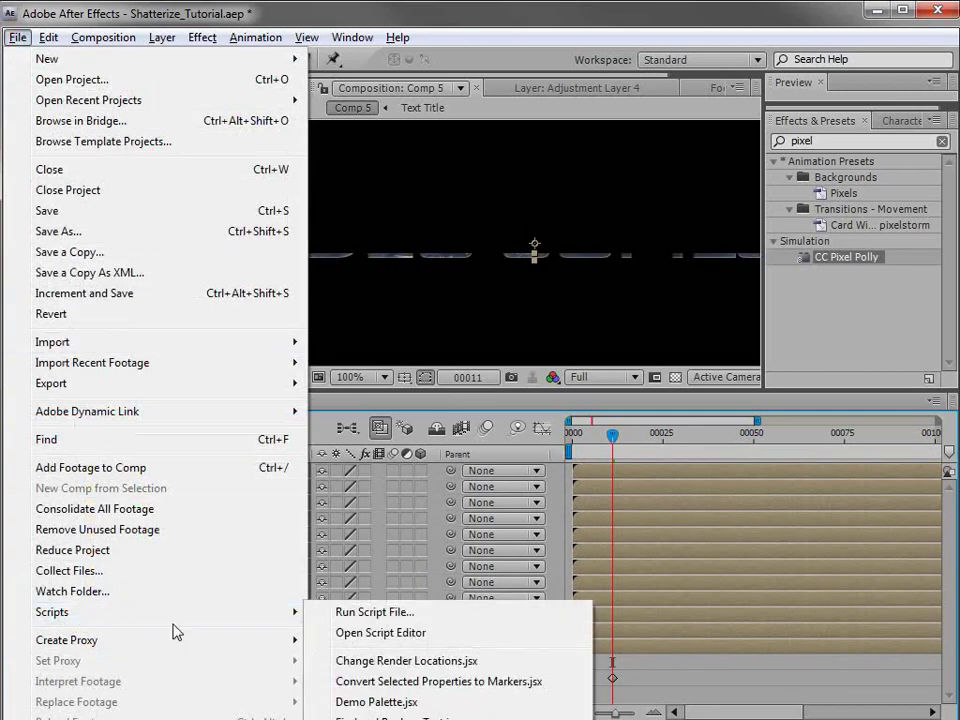
left_click(366, 613)
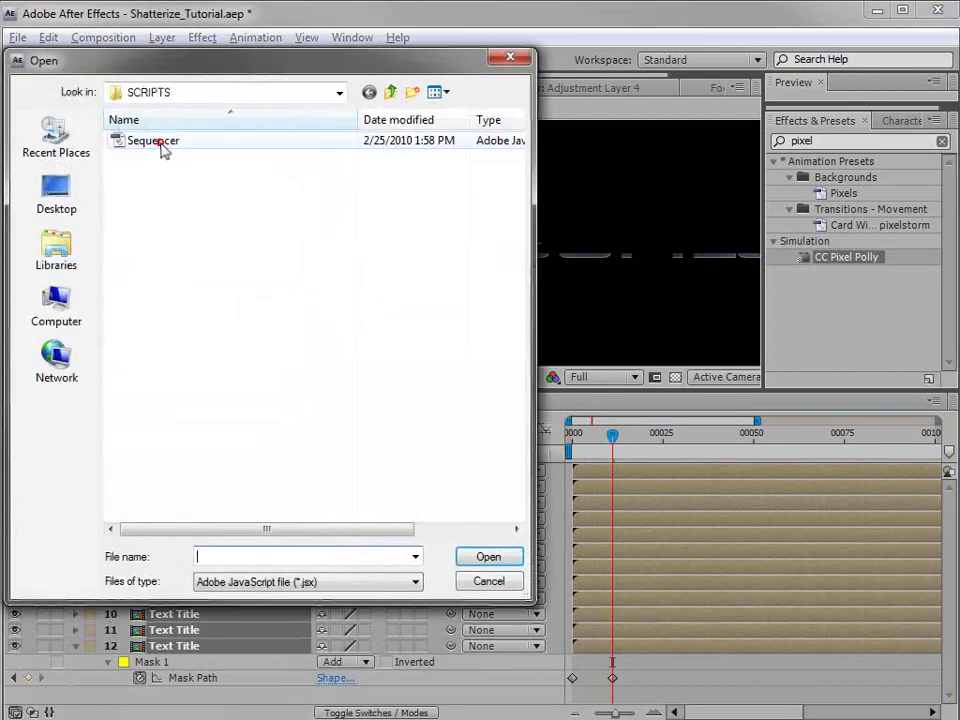
left_click(158, 145)
left_click(487, 558)
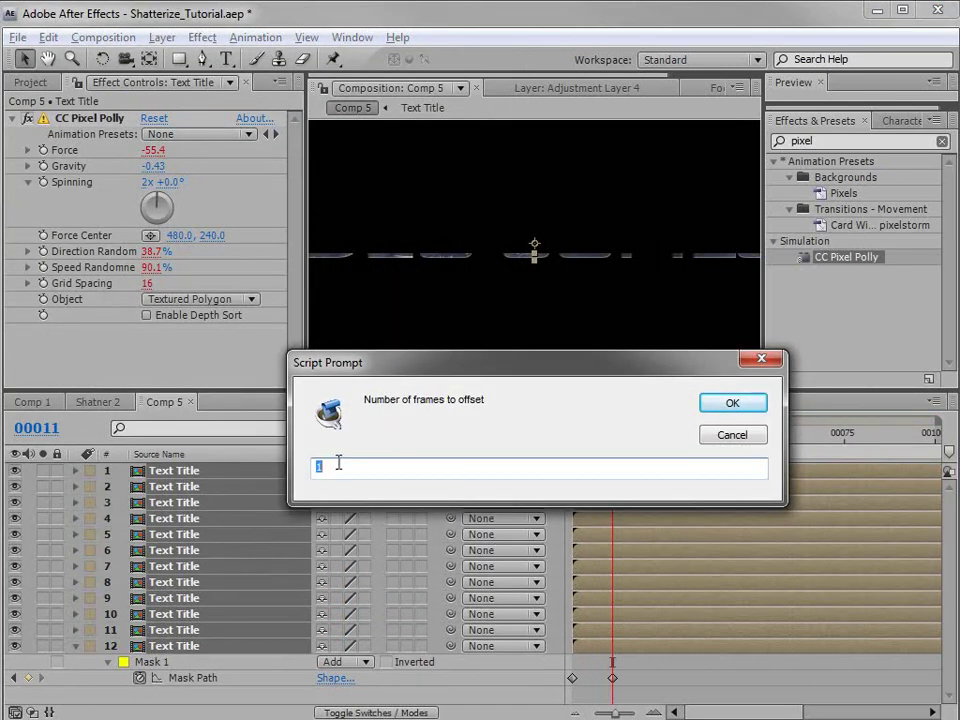
left_click(730, 405)
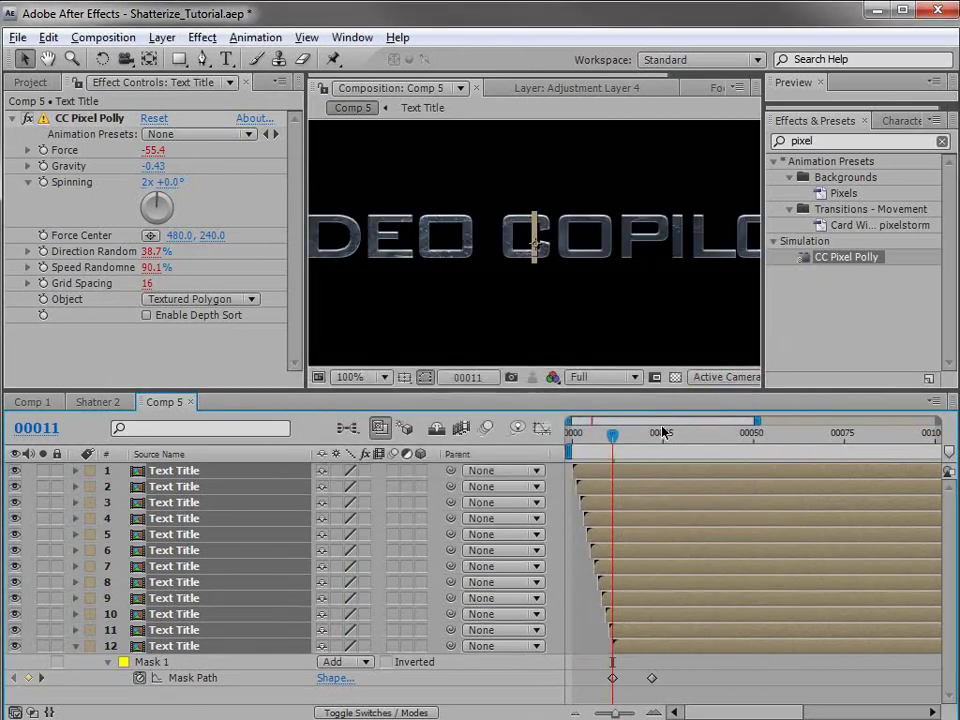
left_click_drag(573, 437, 613, 445)
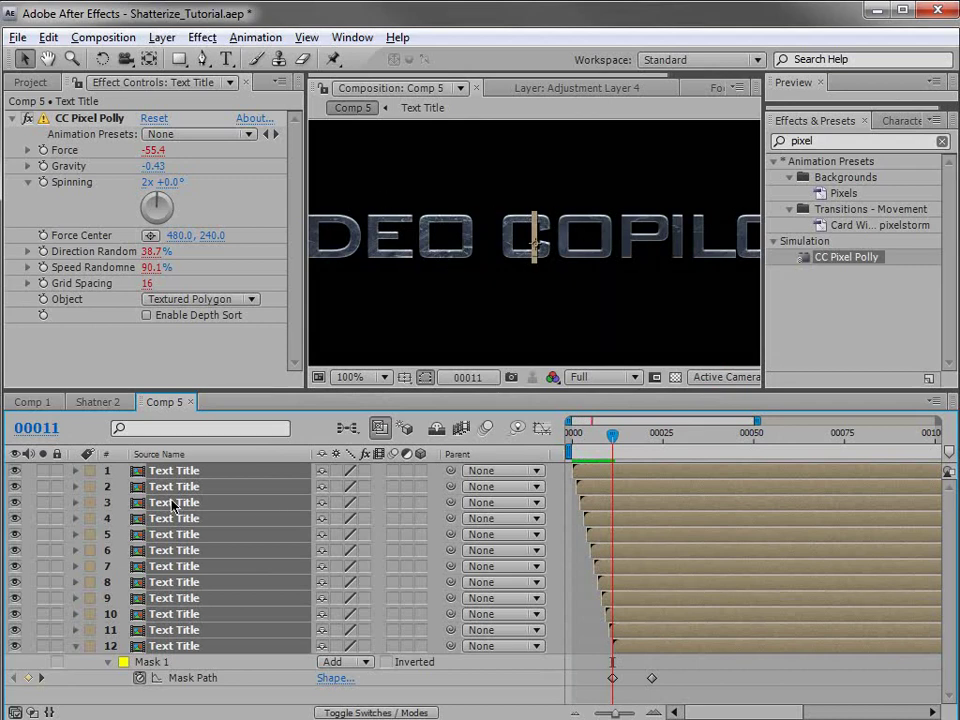
Remove the Mask Path keyframes from all twelve Text Title layers at frame 11 and collapse the layers' properties
key("m")
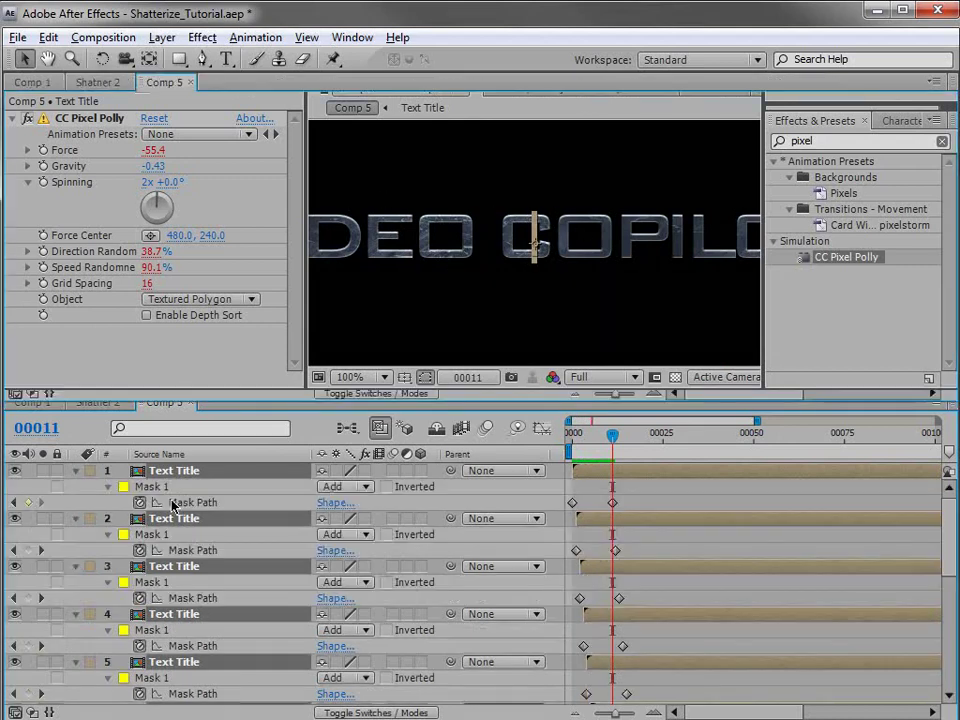
key("grave")
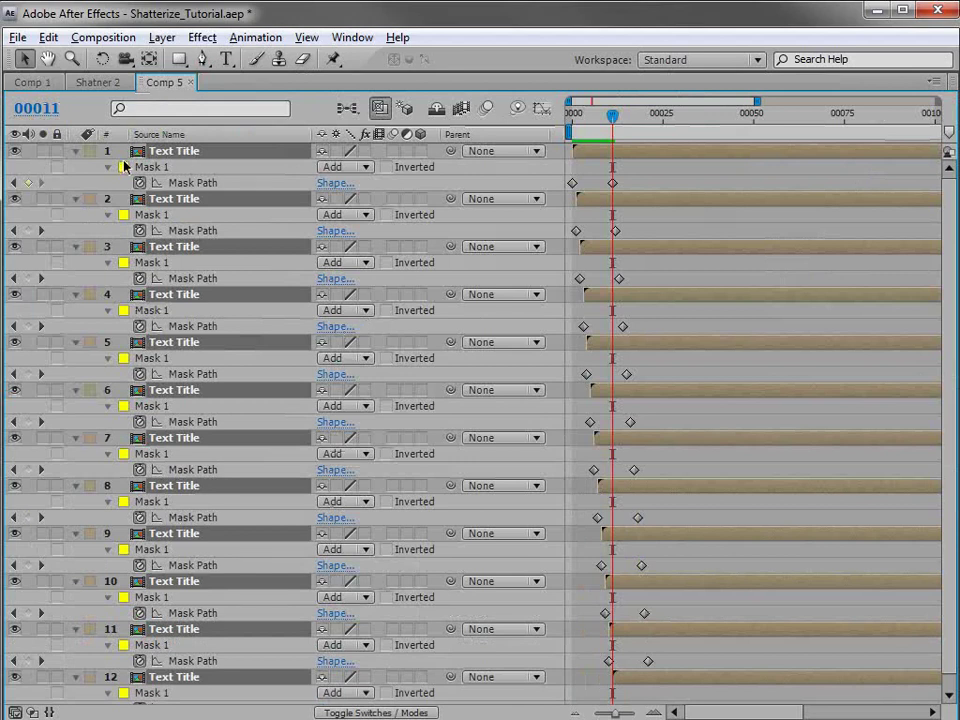
left_click_drag(139, 185, 133, 692)
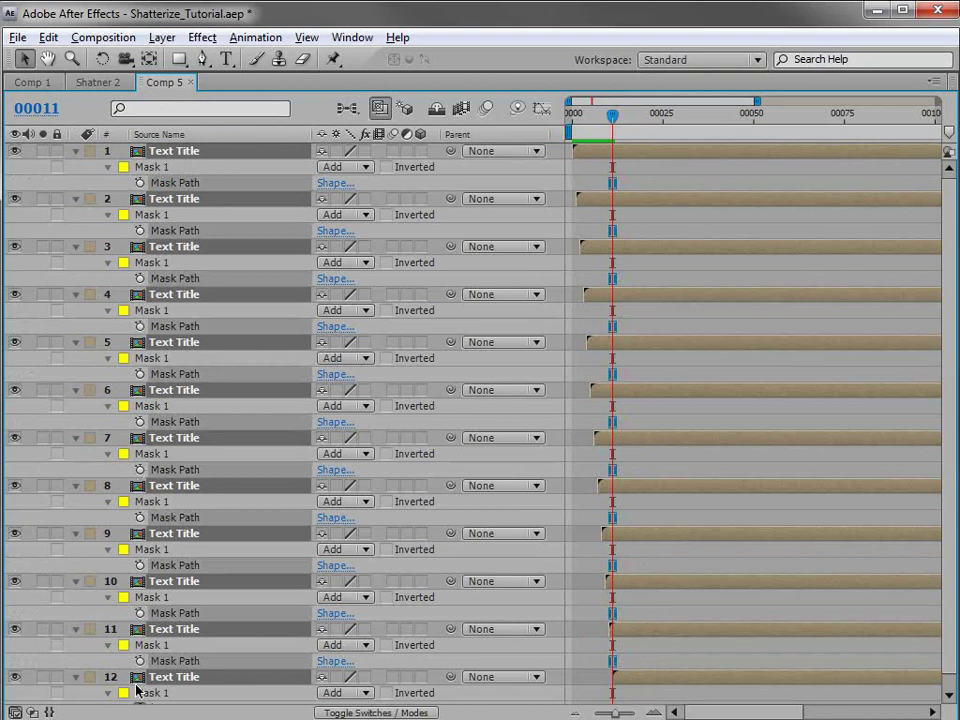
left_click_drag(951, 214, 948, 430)
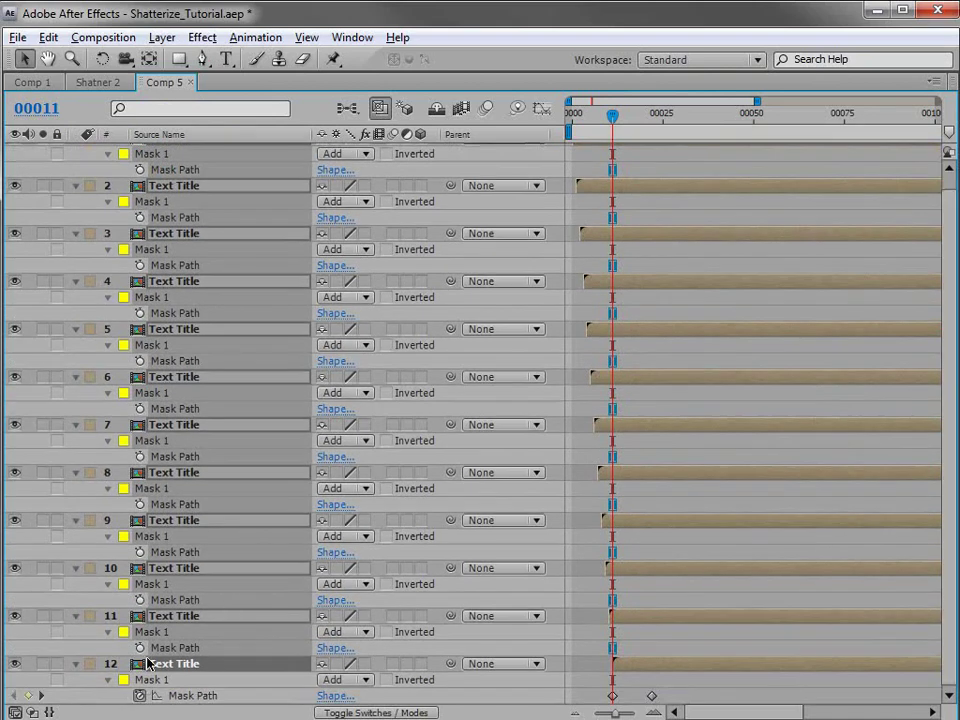
left_click(139, 698)
key("grave")
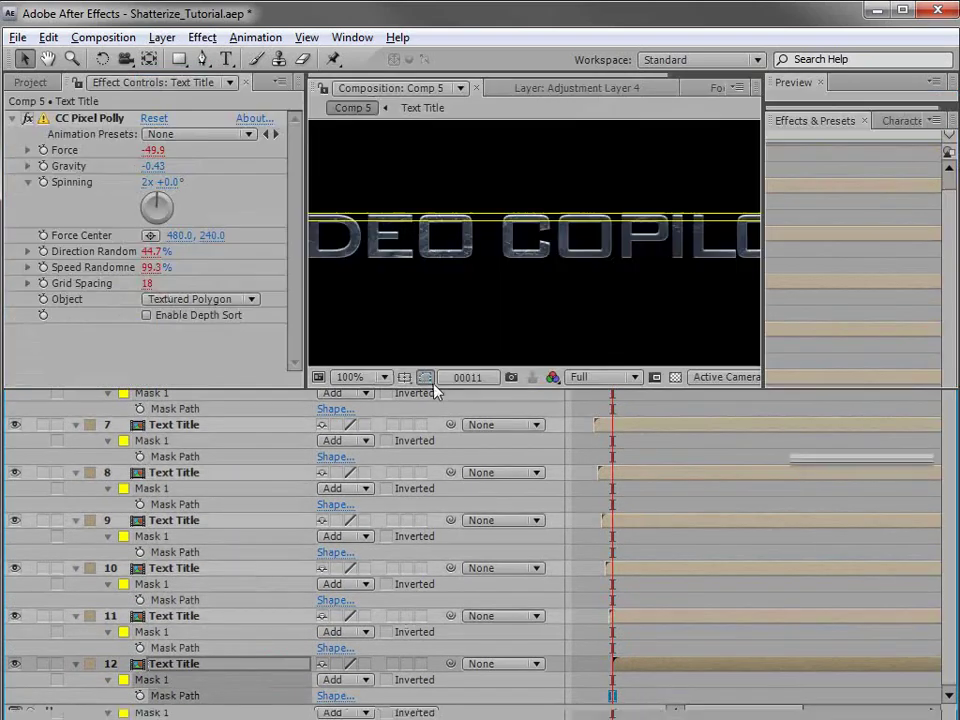
key("ctrl+a")
left_click(77, 507)
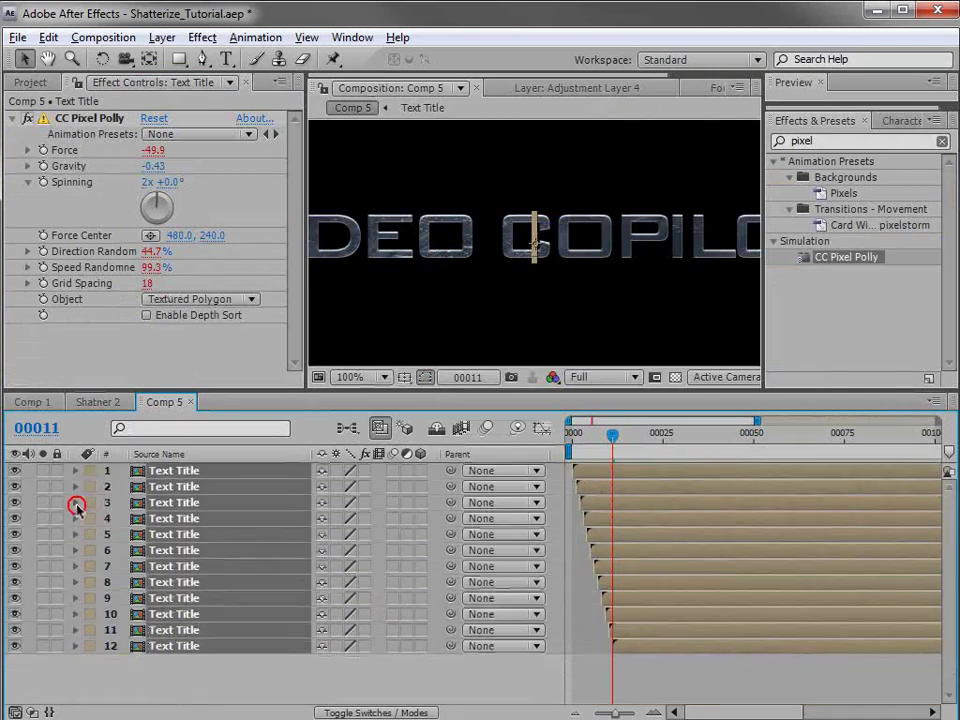
Solo layer 5 to examine its single strip, and show all the layers again
left_click(618, 539)
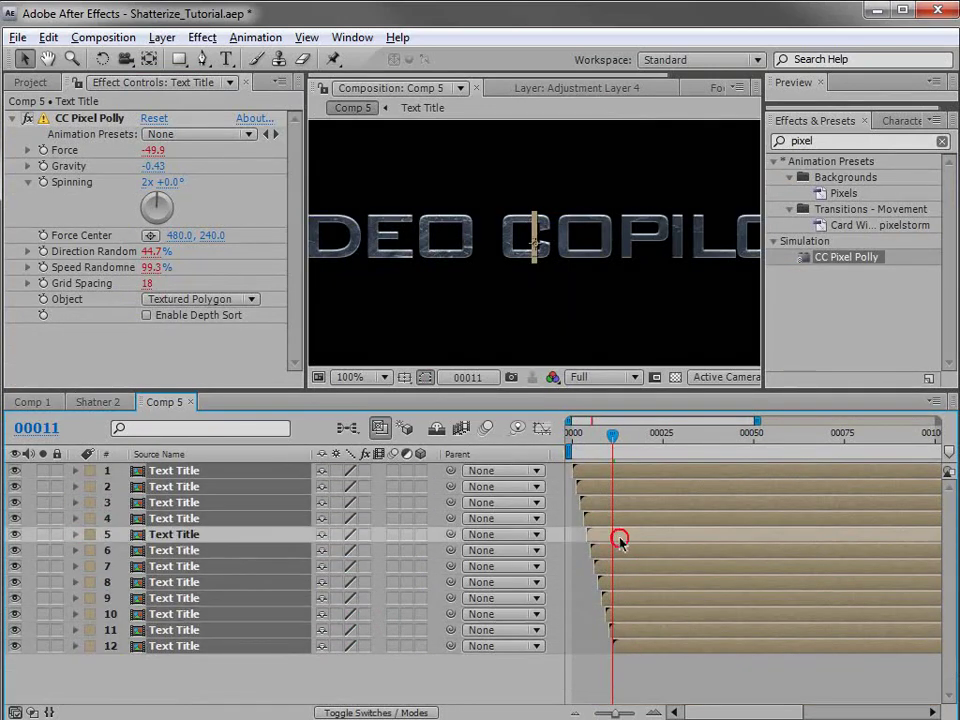
left_click(44, 535)
left_click(602, 531)
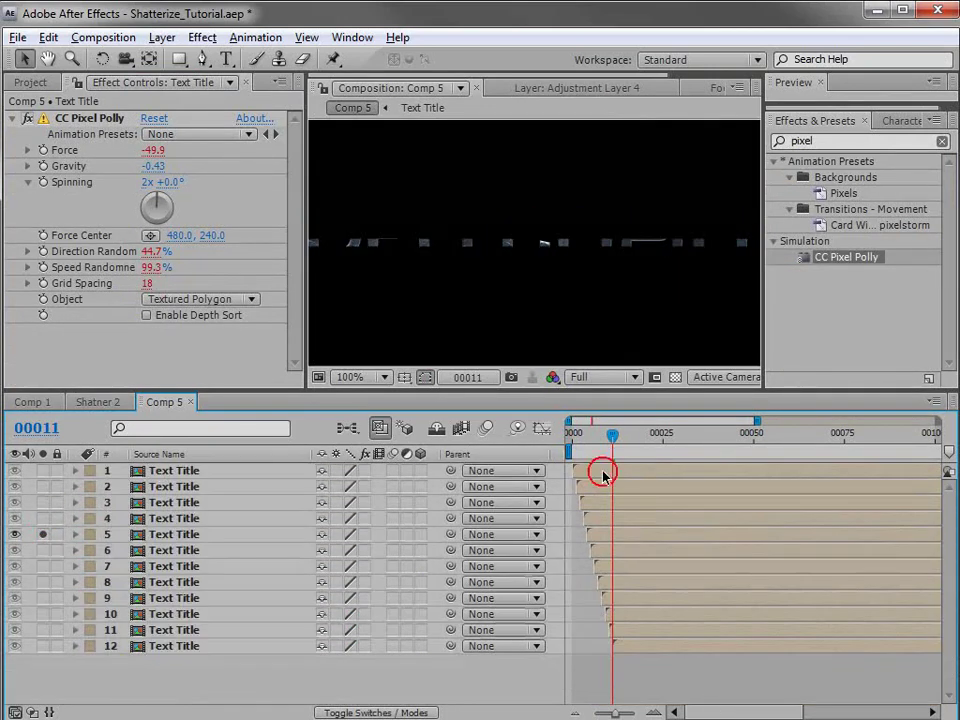
mouse_move(43, 518)
left_mouse_down()
mouse_move(43, 510)
mouse_move(43, 541)
left_mouse_up()
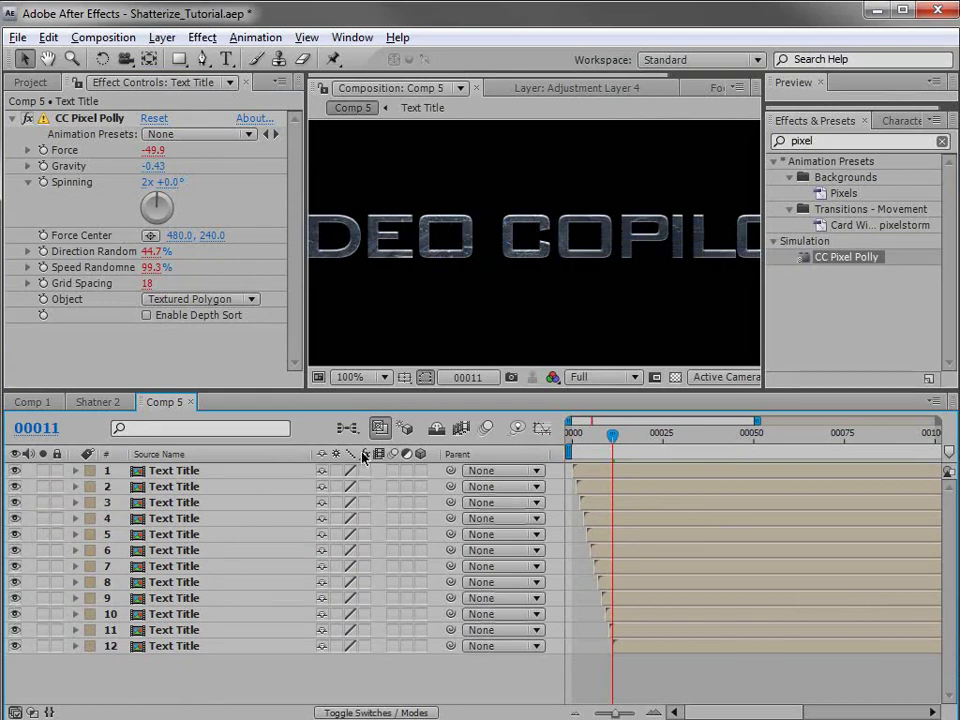
Turn the effects back on for all twelve Text Title layers and preview the first frames of the shatter
left_click_drag(367, 474, 372, 640)
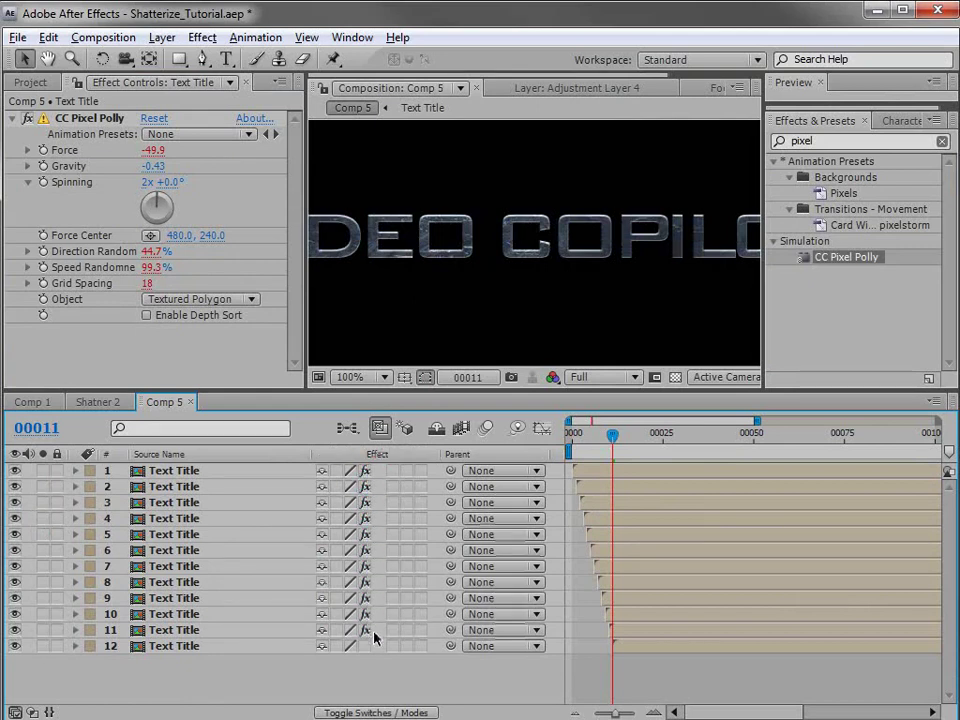
left_click_drag(610, 436, 593, 473)
key("Page_Up")
key("Page_Up")
key("Page_Up")
key("Page_Up")
key("Page_Up")
key("Page_Up")
key("Page_Up")
left_click_drag(579, 440, 606, 446)
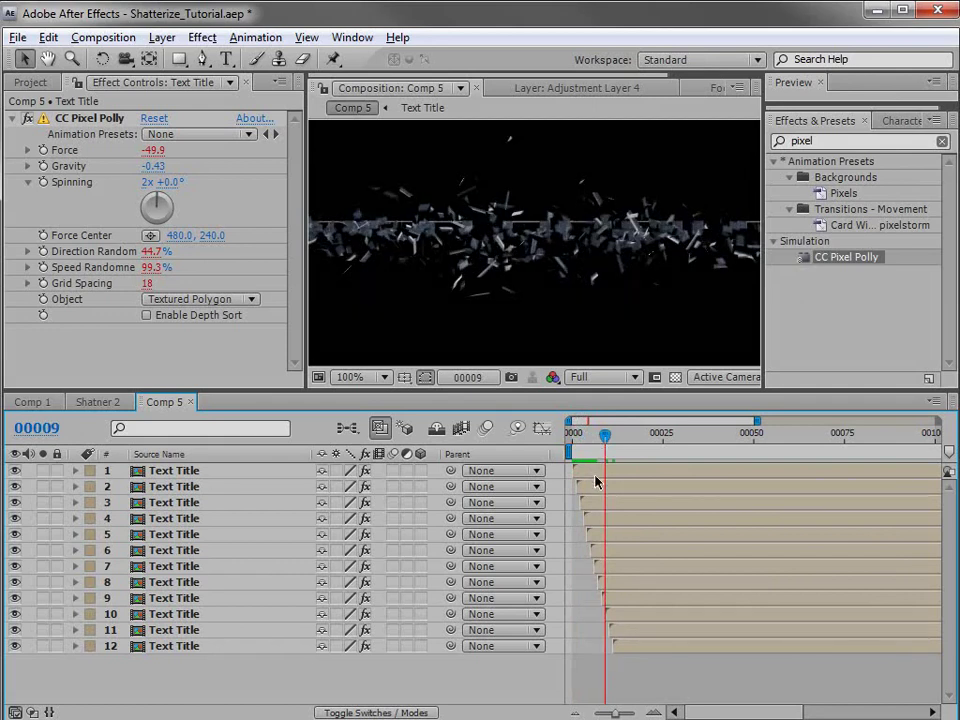
Reverse the layer stagger by running the Sequencer script from layer 12 up to layer 1 with a 1-frame offset, and preview it
left_click(625, 647)
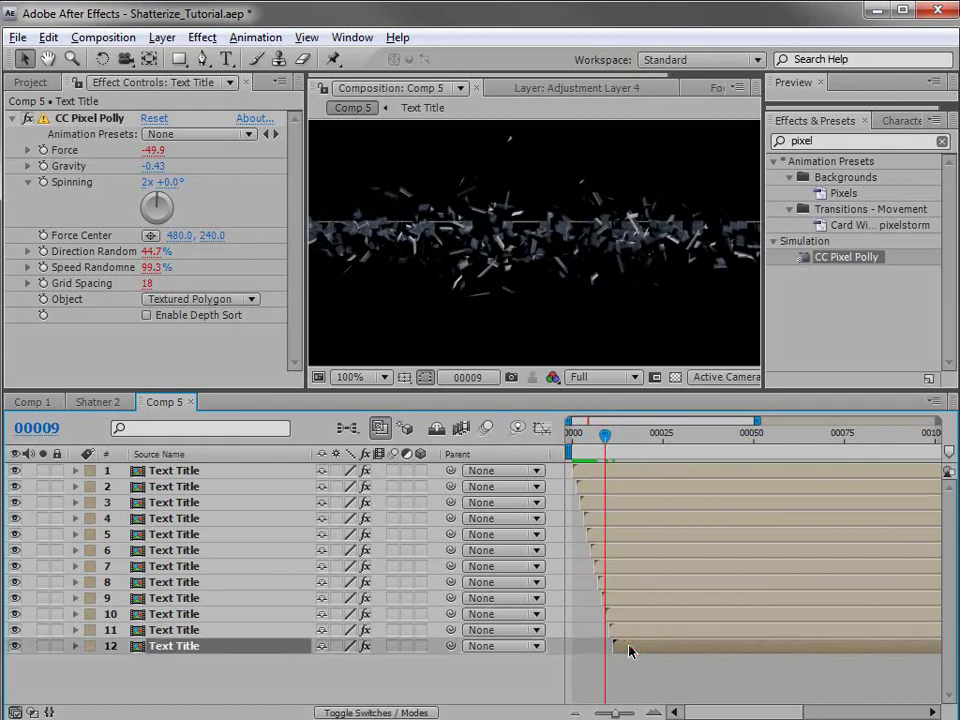
left_click(590, 474, "shift")
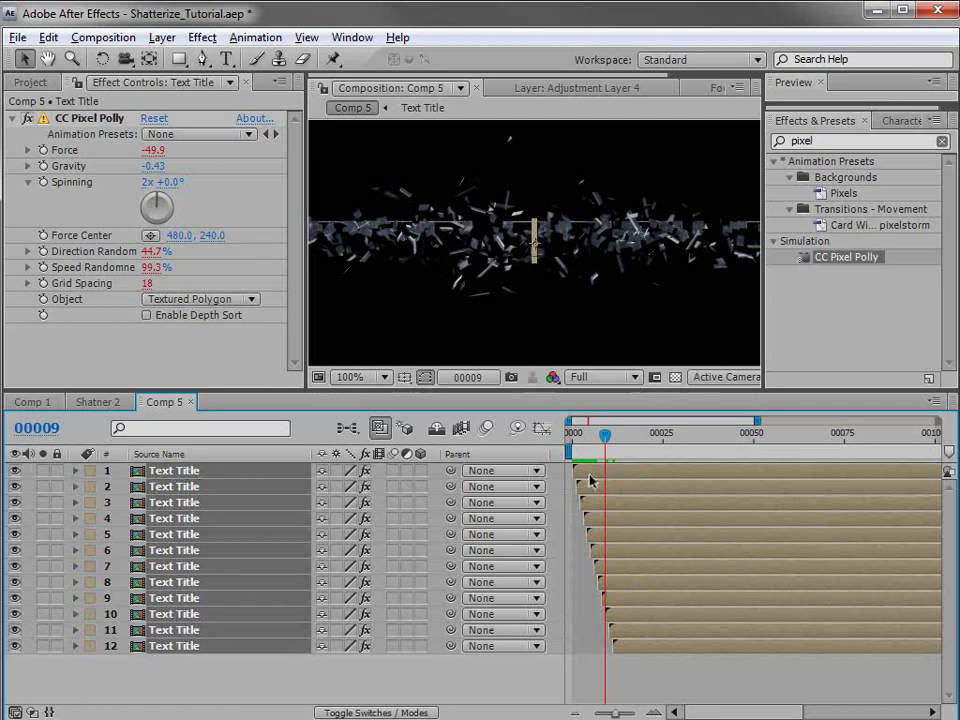
left_click(14, 37)
mouse_move(72, 613)
left_click(375, 612)
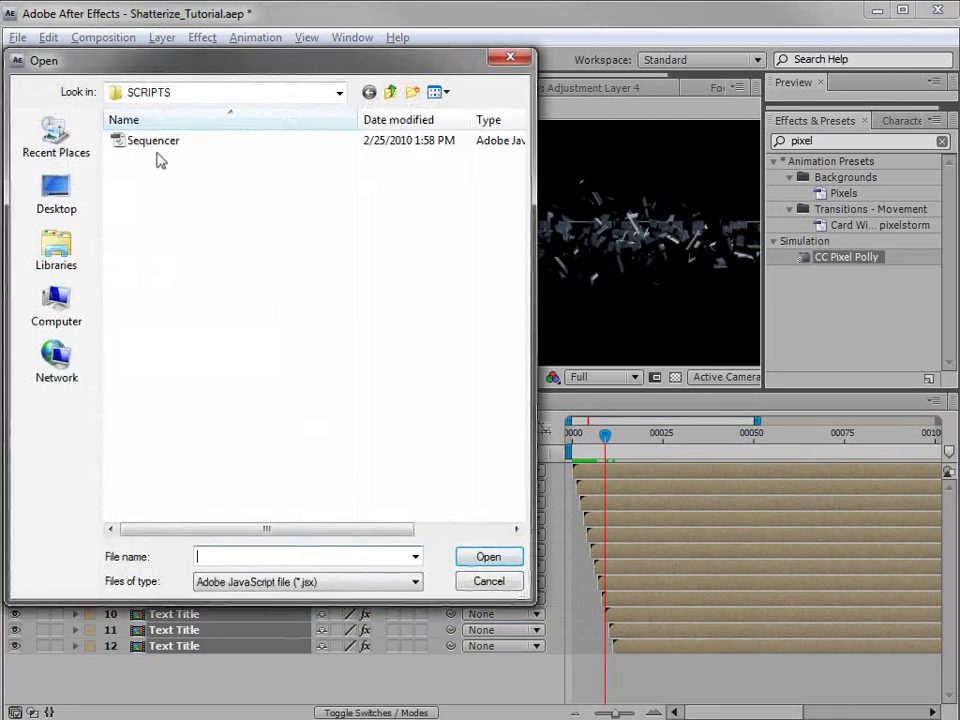
double_click(150, 141)
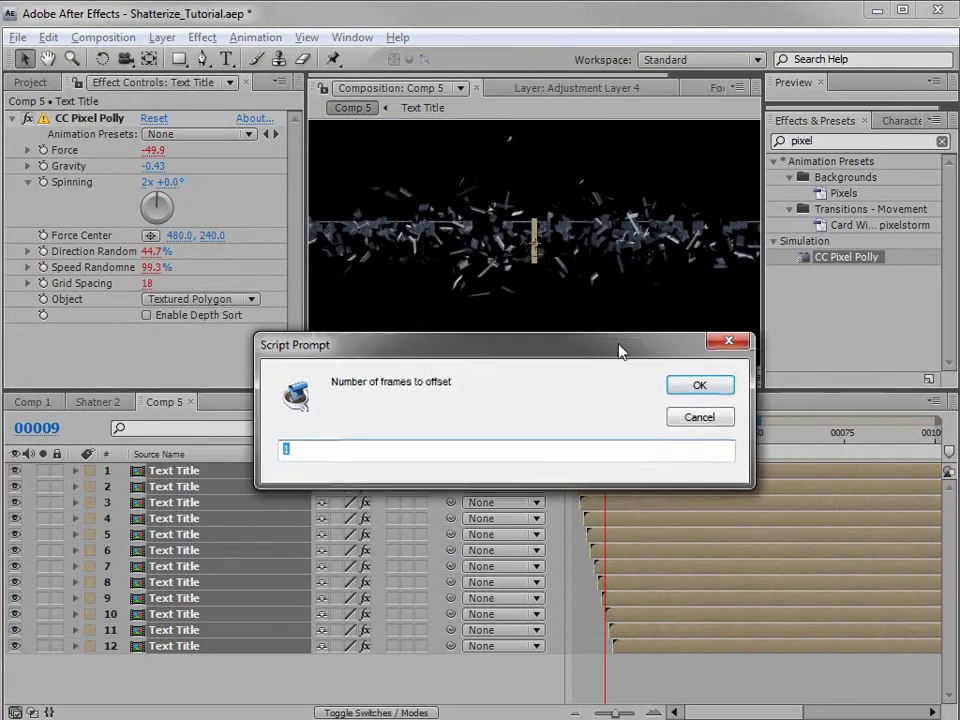
left_click(700, 385)
left_click(580, 448)
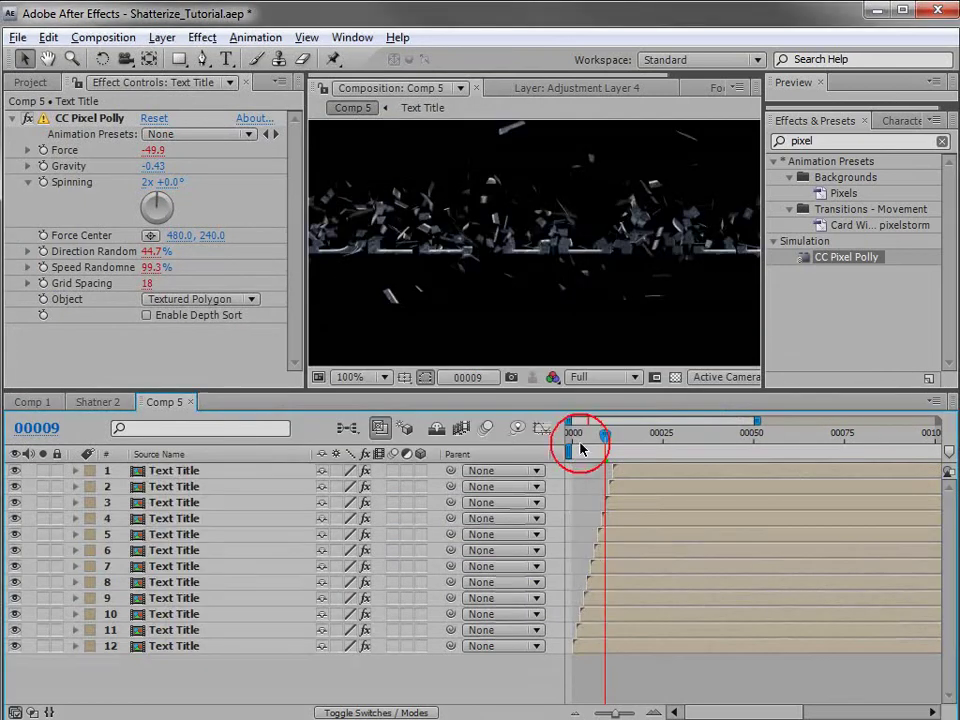
key("KP_0")
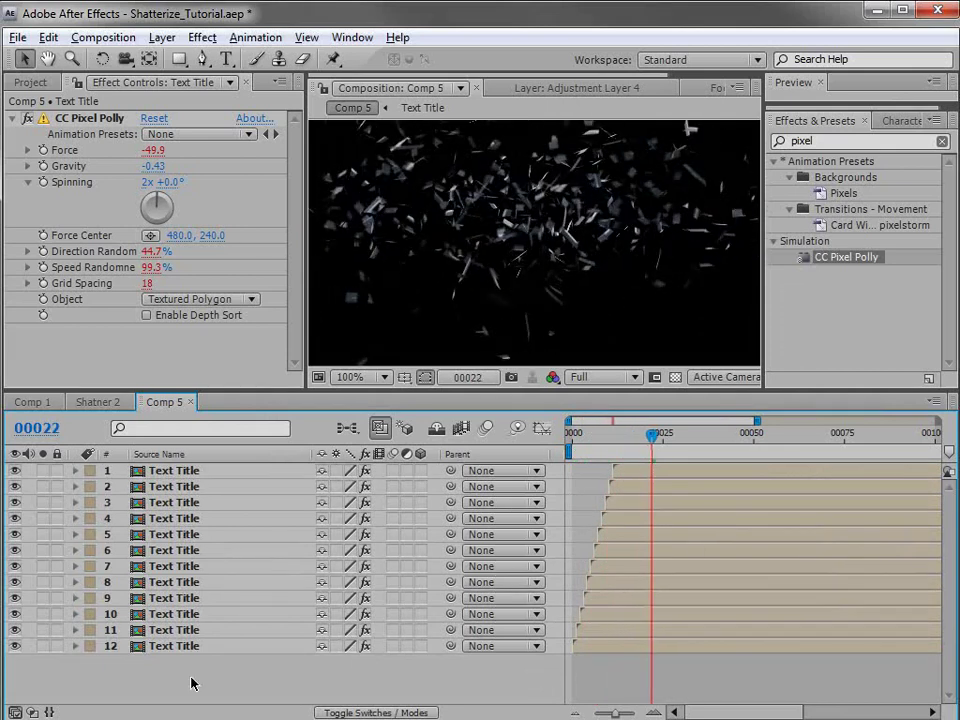
Duplicate the bottommost Text Title layer and give the lower copy a red label
left_click(174, 645)
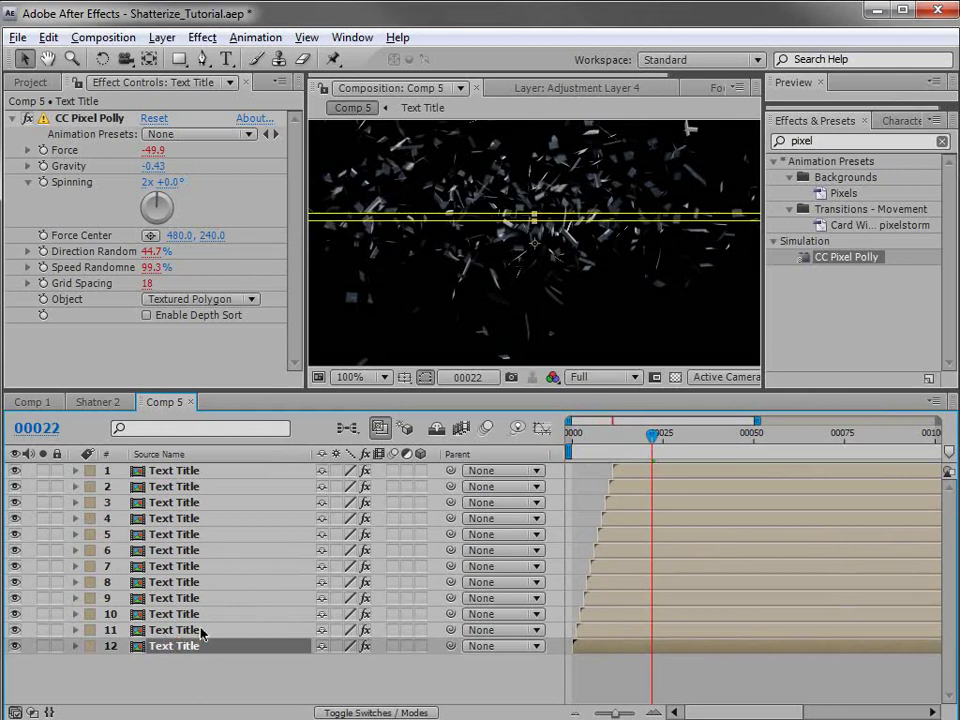
key("ctrl+d")
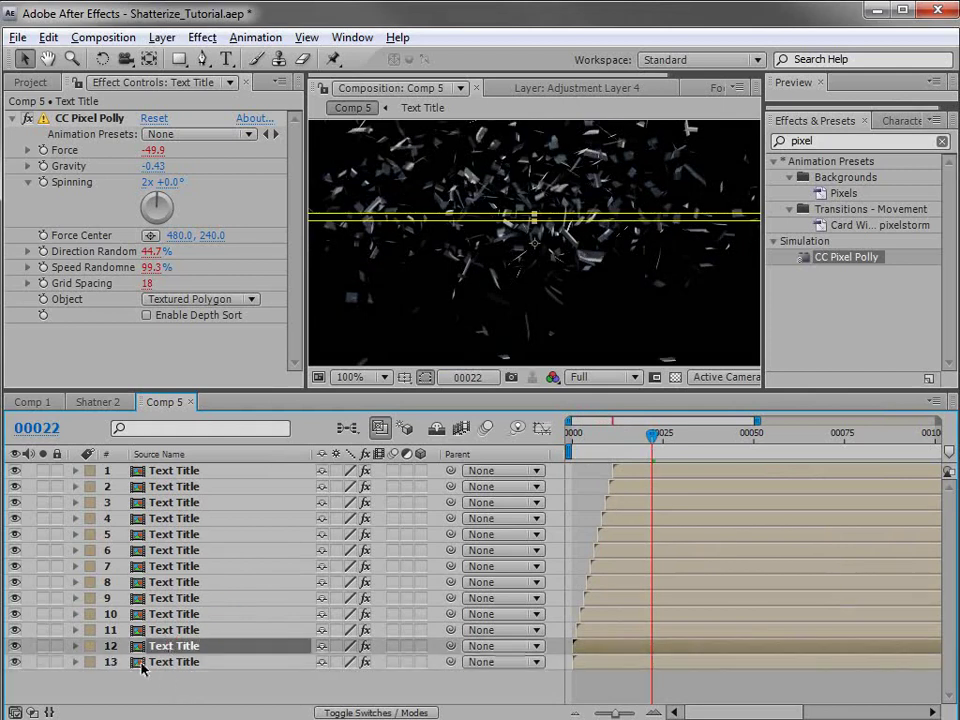
left_click(88, 662)
left_click(156, 704)
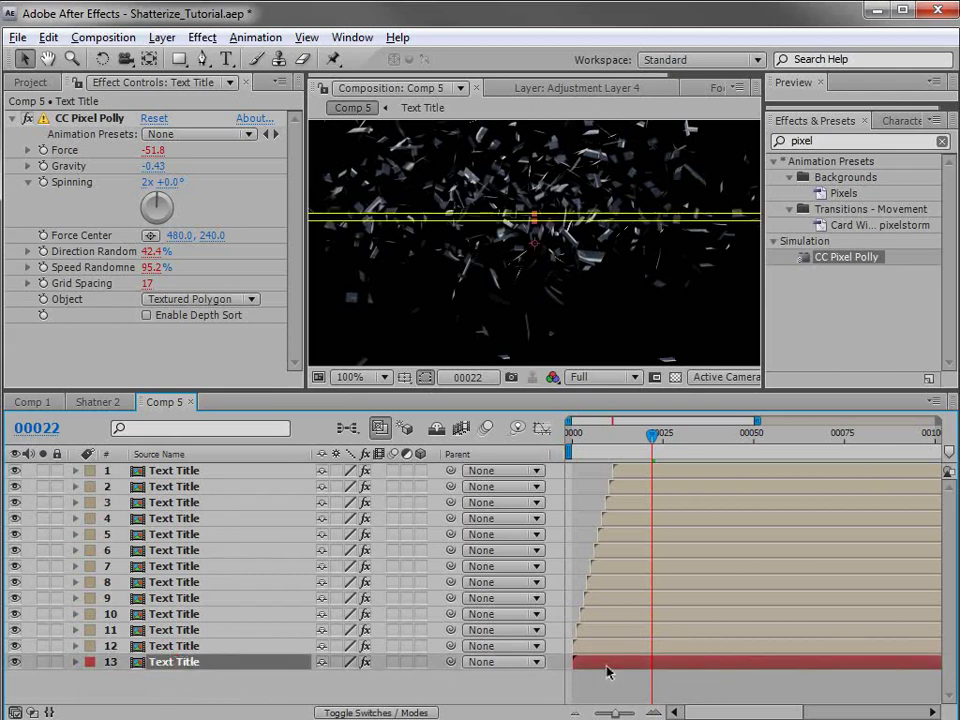
Reveal the red Text Title layer's mask path, turn off its effects and solo it
key("m")
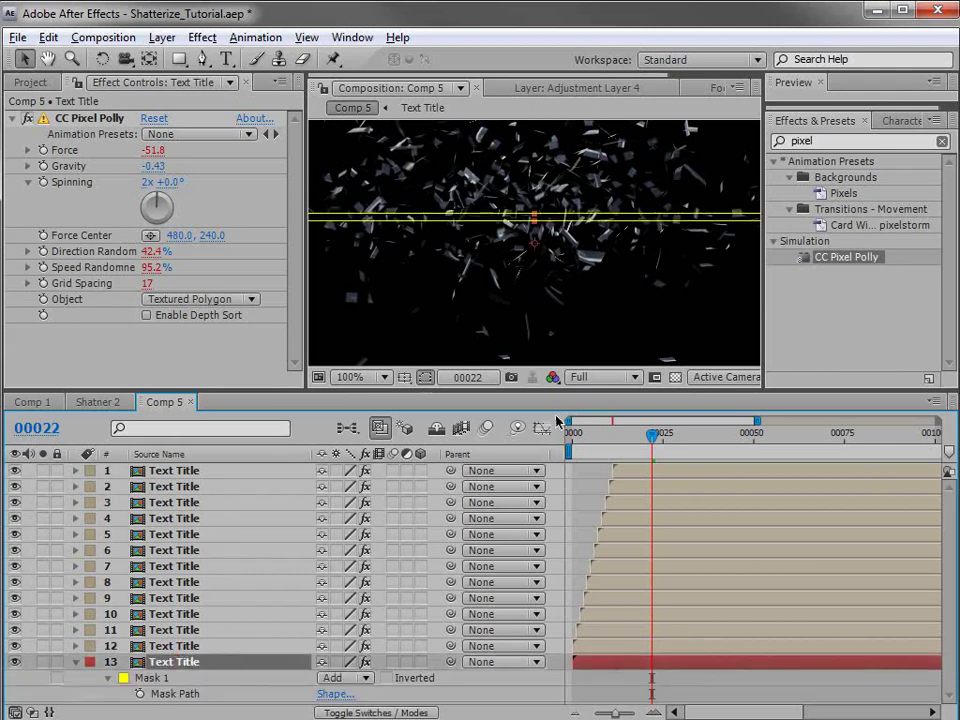
left_click_drag(550, 388, 550, 366)
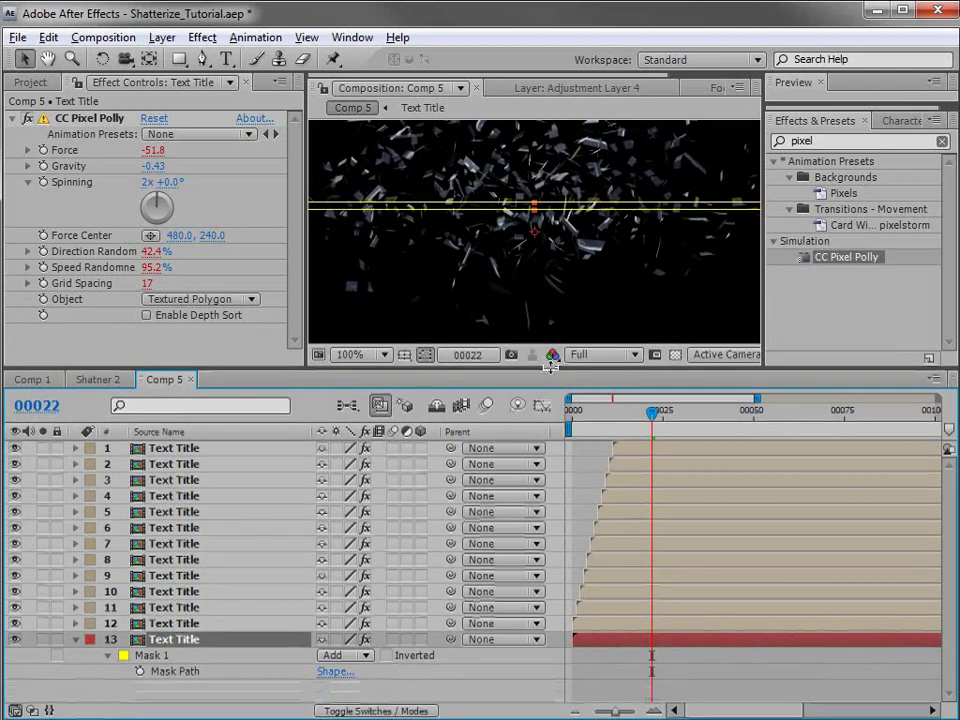
left_click(366, 639)
left_click(43, 639)
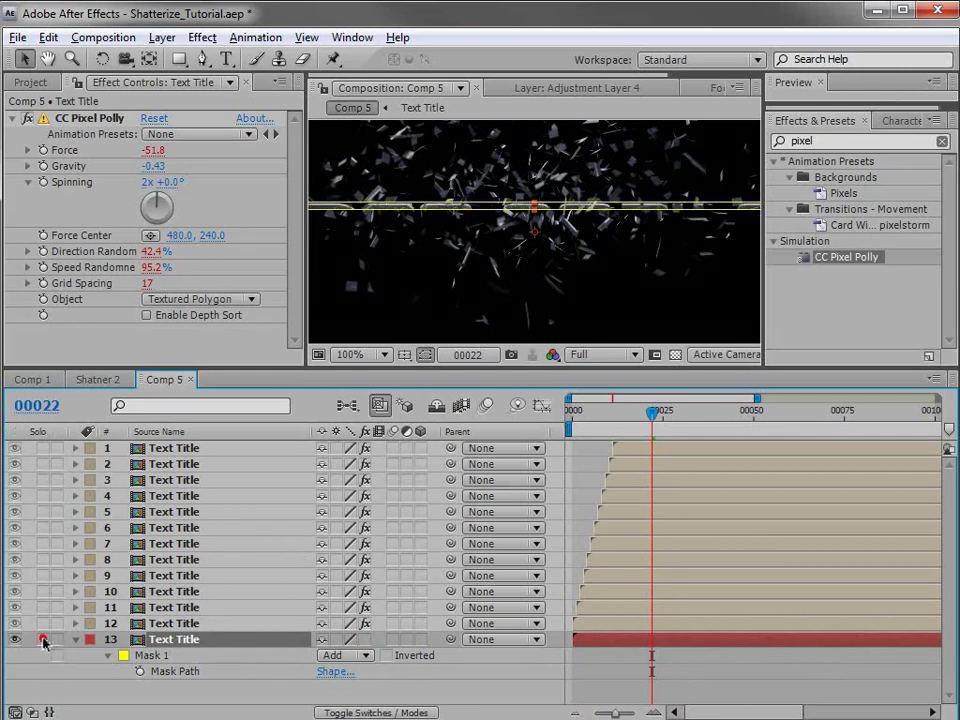
Extend the red layer's mask downward to enclose the full height of the title letters
left_click(534, 207)
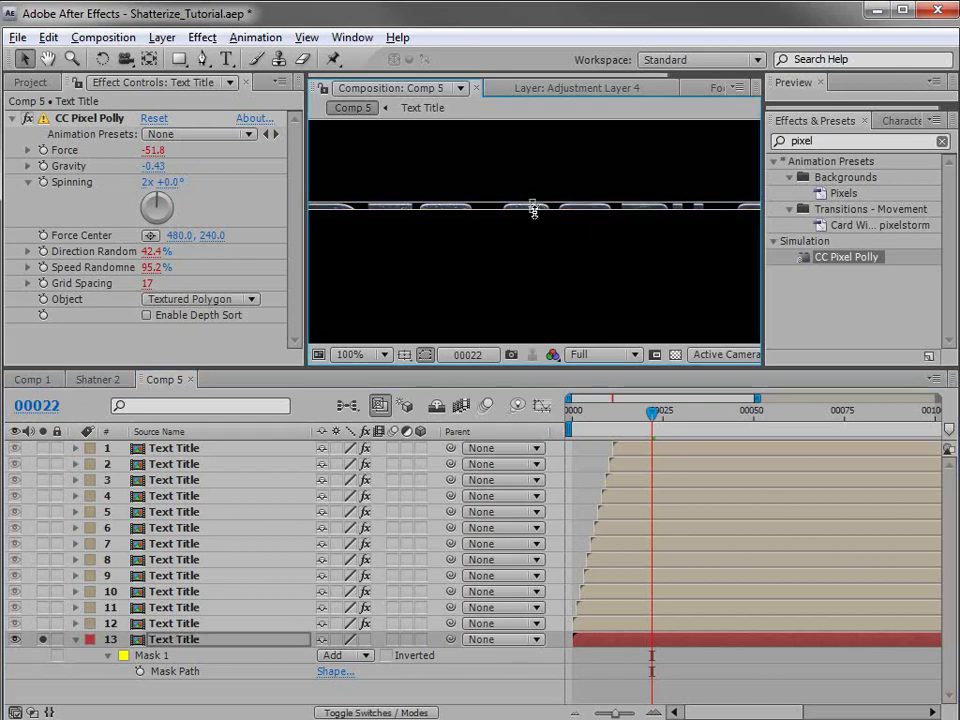
left_click_drag(532, 216, 525, 242)
left_click(633, 656)
left_click(621, 638)
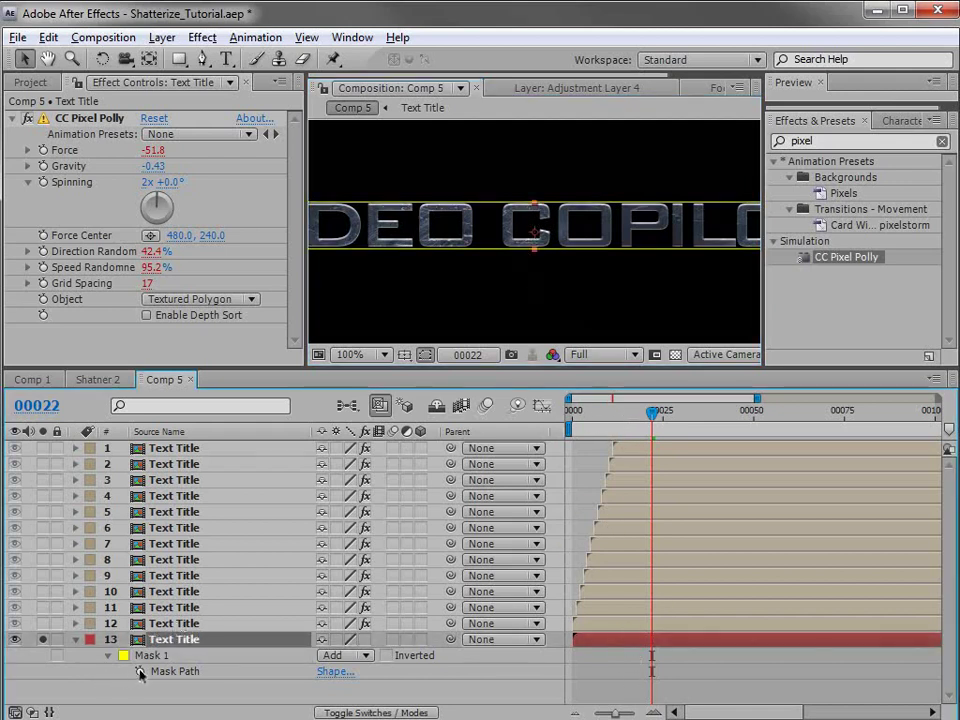
Add a Mask Path keyframe to the red layer and place it at frame 0
left_click(139, 671)
left_click_drag(649, 673, 578, 681)
left_click(568, 419)
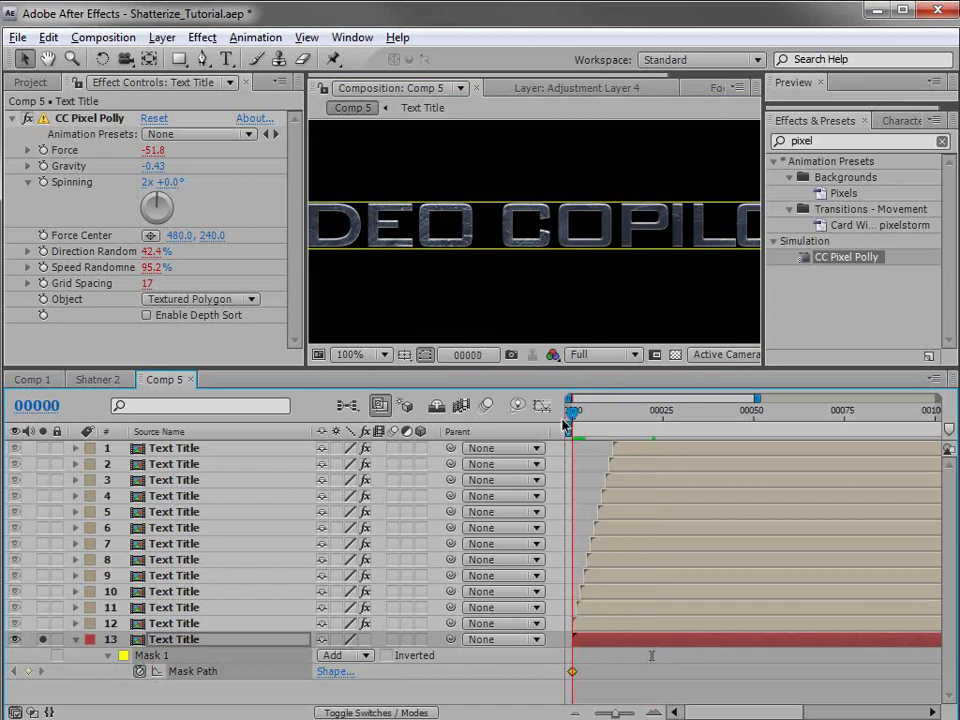
At frame 11, move the red layer's mask straight down until it clears the title letters
left_click_drag(604, 412, 611, 416)
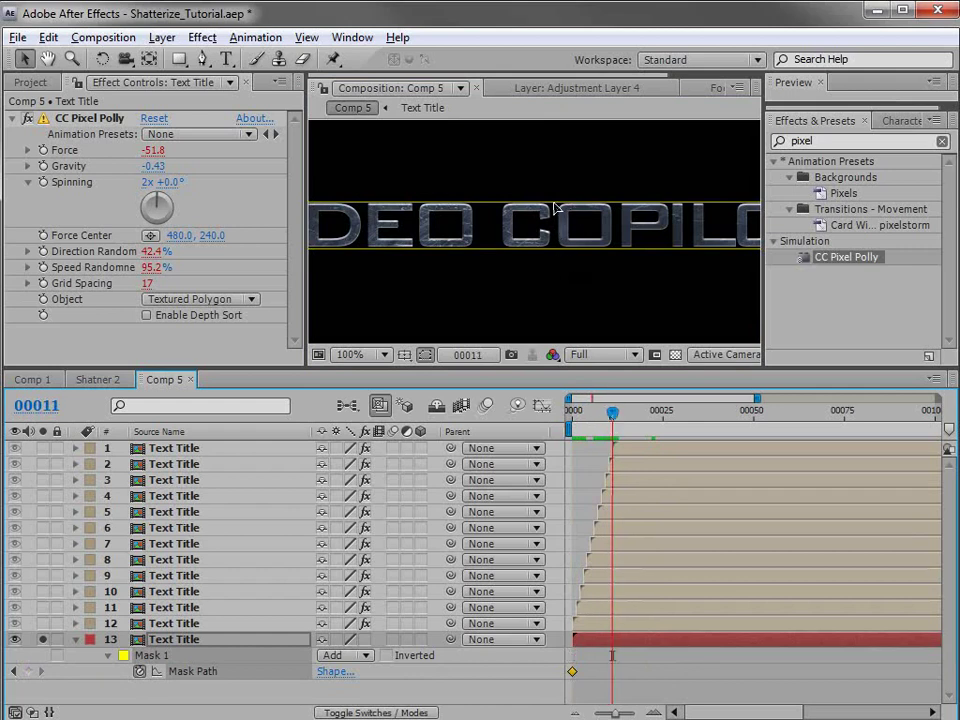
left_click_drag(553, 204, 555, 261)
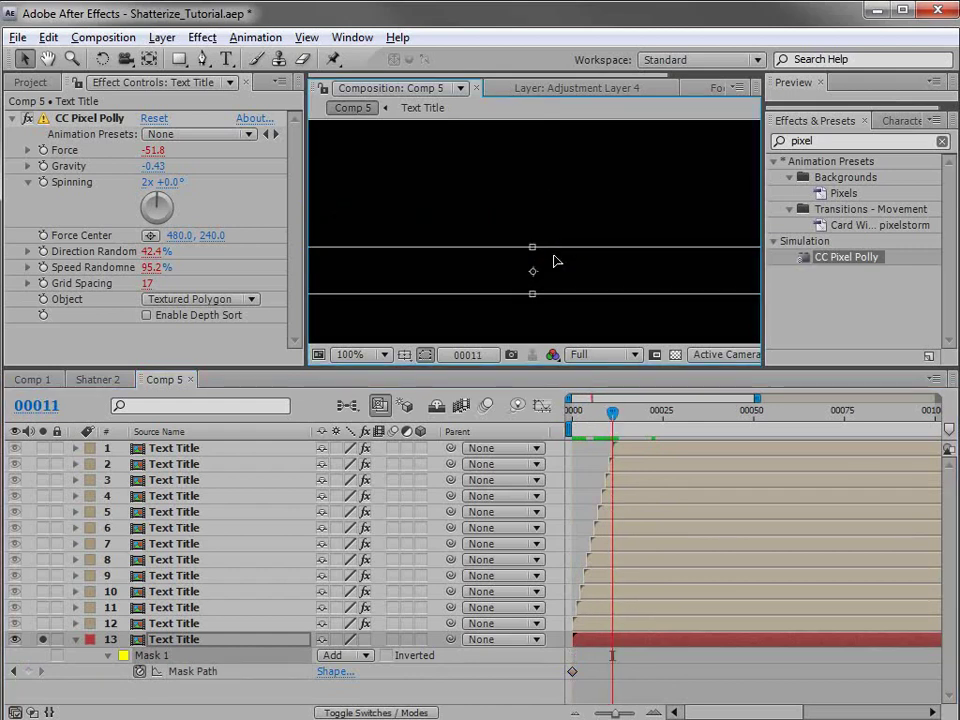
left_click(628, 675)
Unsolo the red layer, set its Mask Feather to 5 pixels and review the combined shatter
mouse_move(612, 437)
left_mouse_down()
mouse_move(572, 437)
mouse_move(597, 437)
mouse_move(579, 404)
mouse_move(577, 418)
mouse_move(634, 425)
mouse_move(574, 450)
mouse_move(630, 441)
left_mouse_up()
key("f")
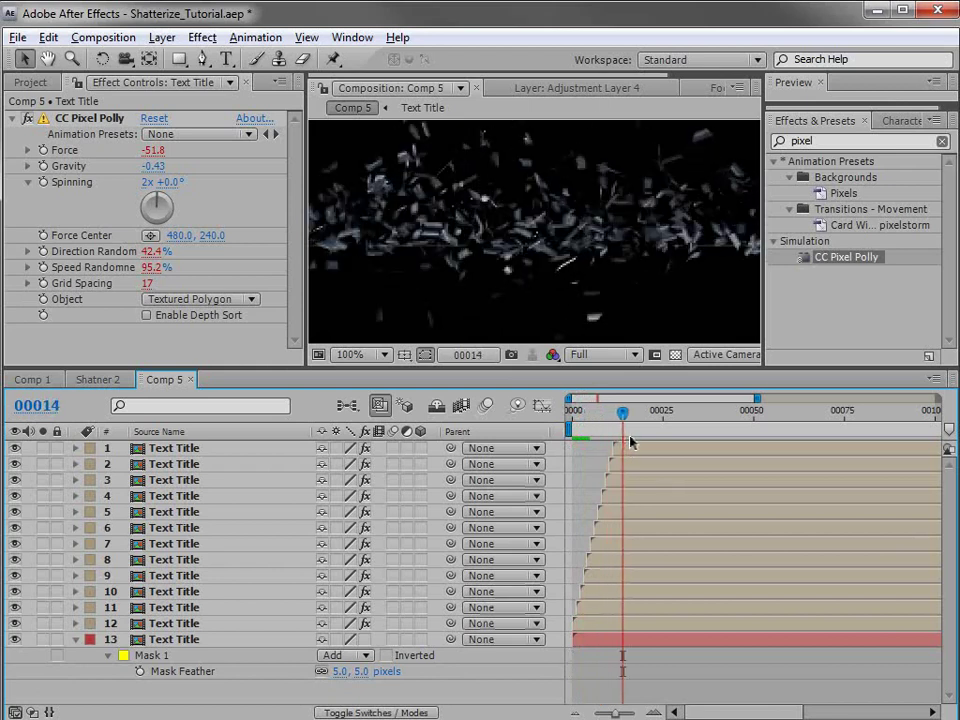
key("grave")
key("grave")
scroll(590, 289, "down", 1)
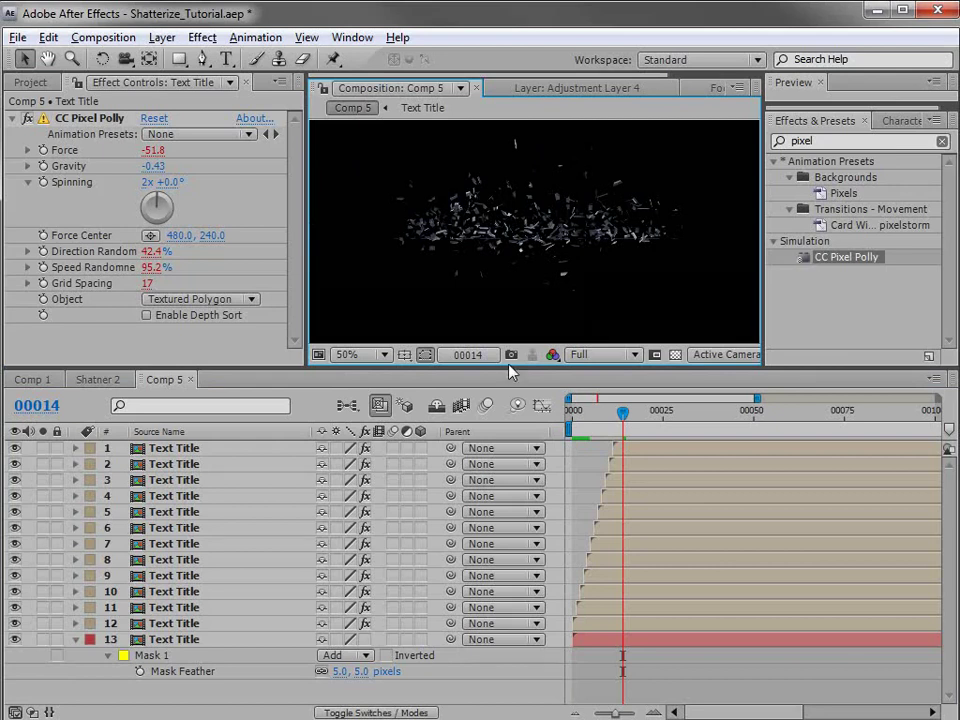
Enlarge the timeline area and collapse the red layer's mask properties
left_click_drag(510, 368, 508, 328)
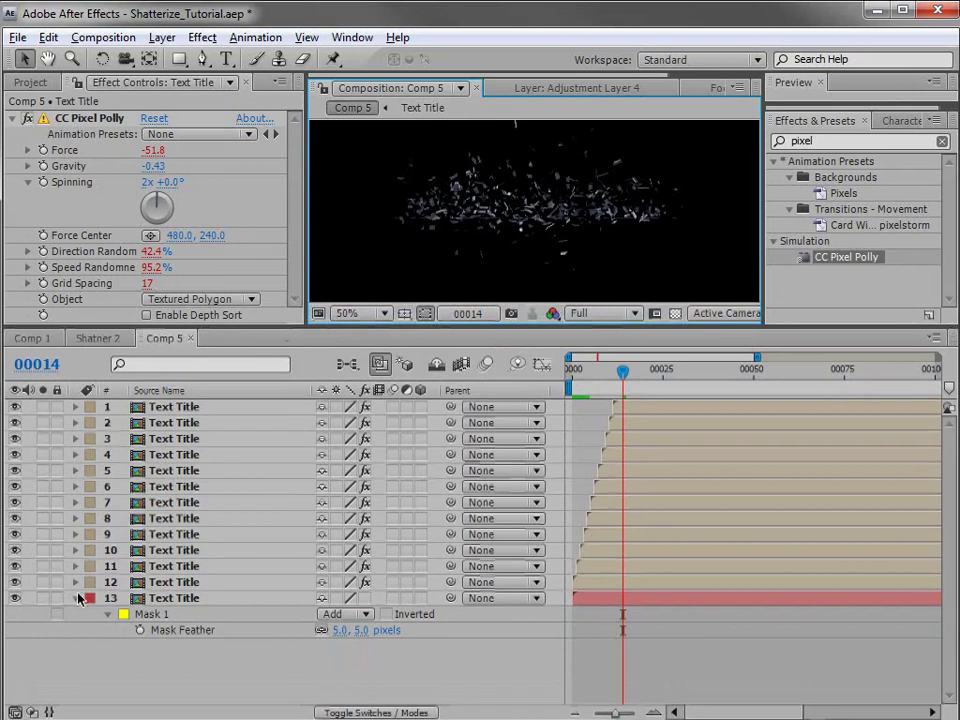
left_click(76, 598)
left_click(364, 603)
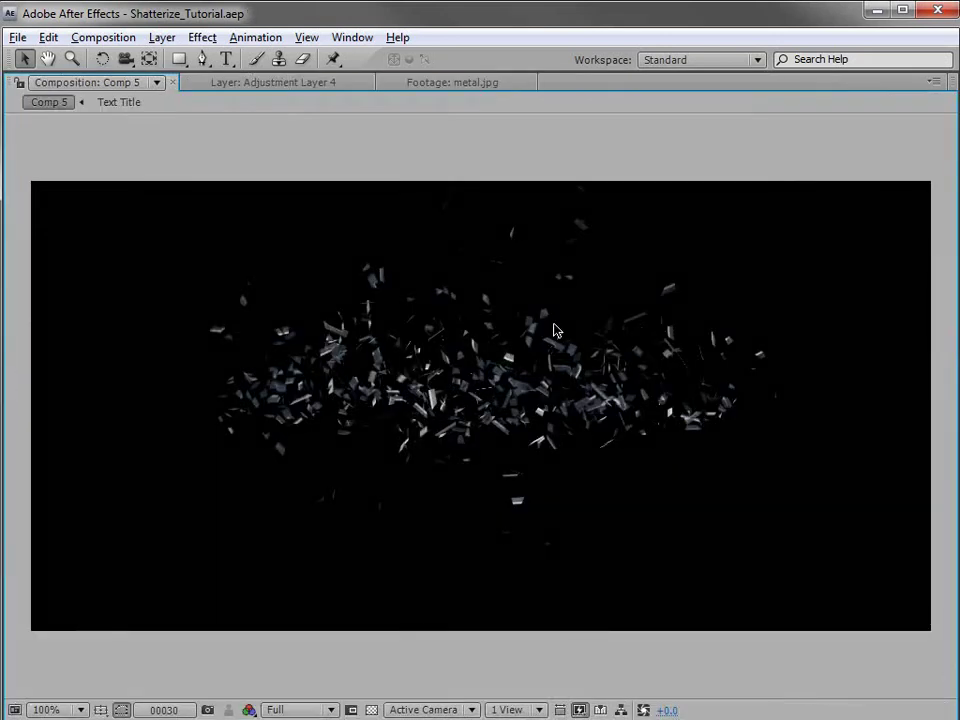
Restore the panel layout and duplicate the twelve tan Text Title shatter layers above the red layer
key("grave")
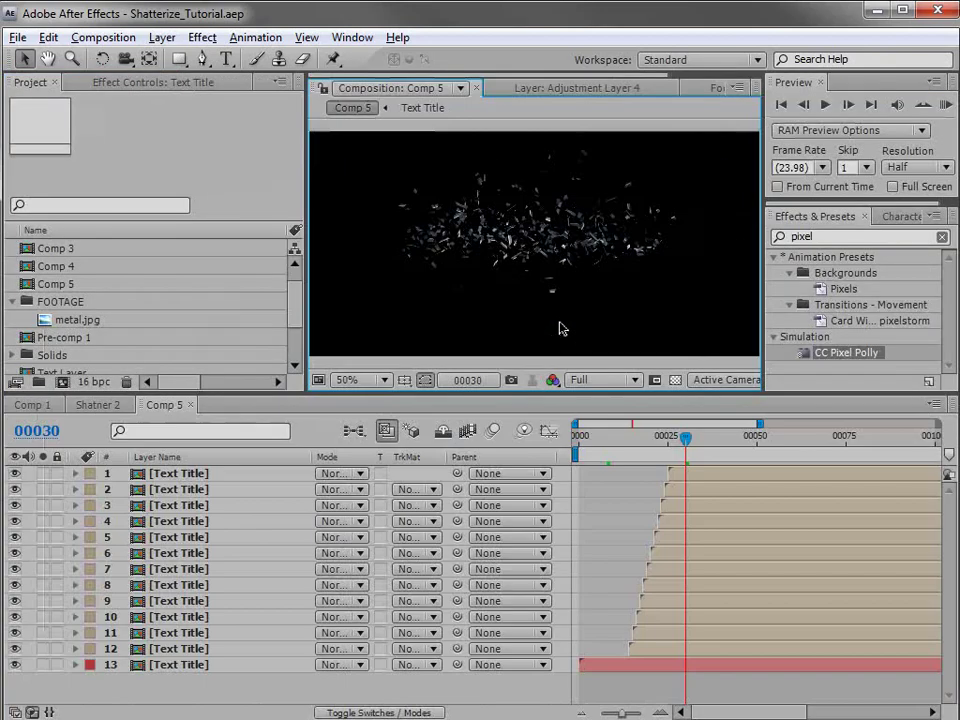
left_click(185, 473)
left_click(176, 648, "shift")
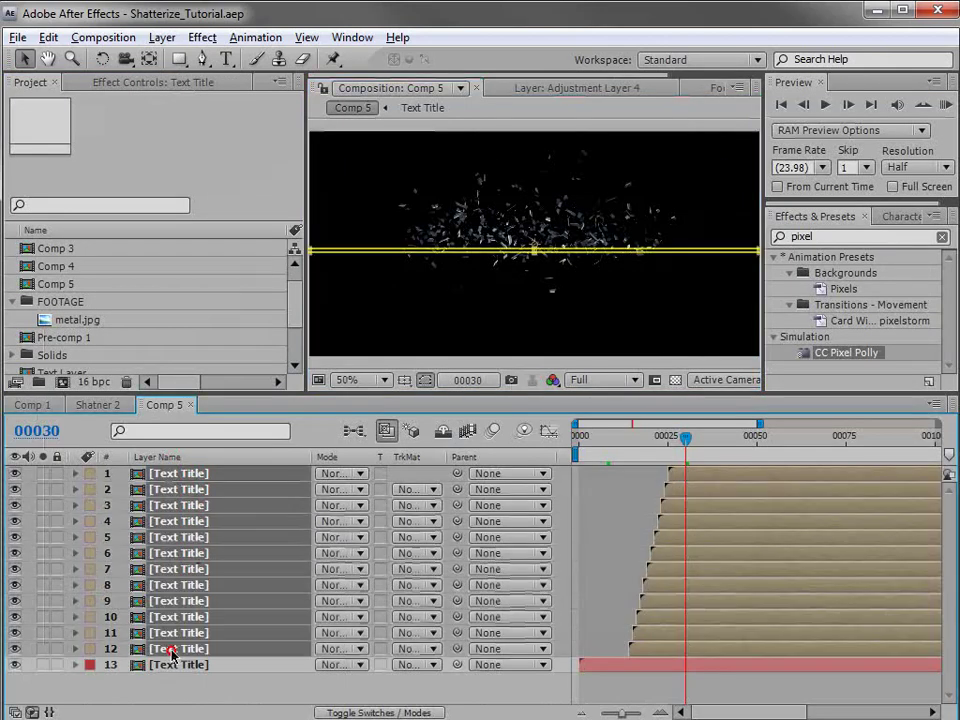
left_click(48, 37)
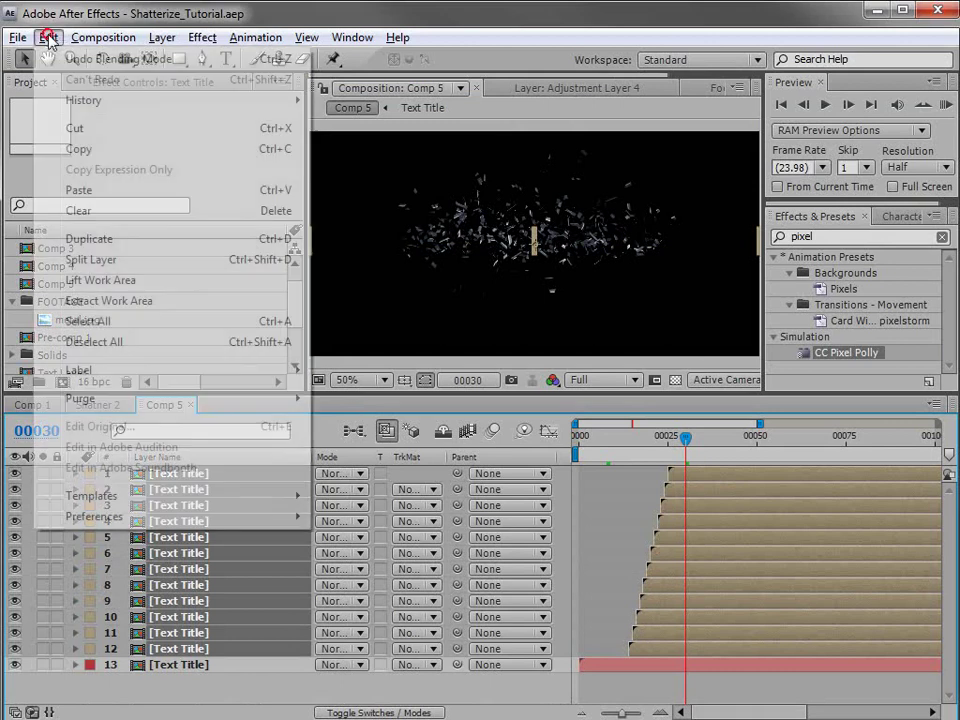
left_click(113, 239)
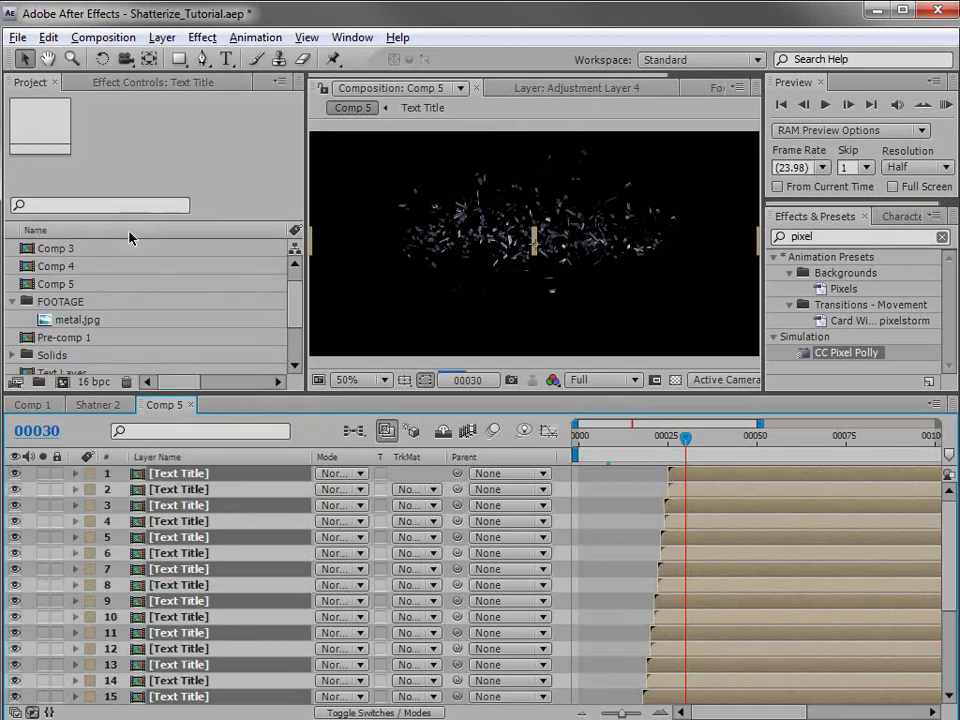
Give the twelve duplicated layers, grouped at the head of the layer stack, a yellow label
left_click(91, 475)
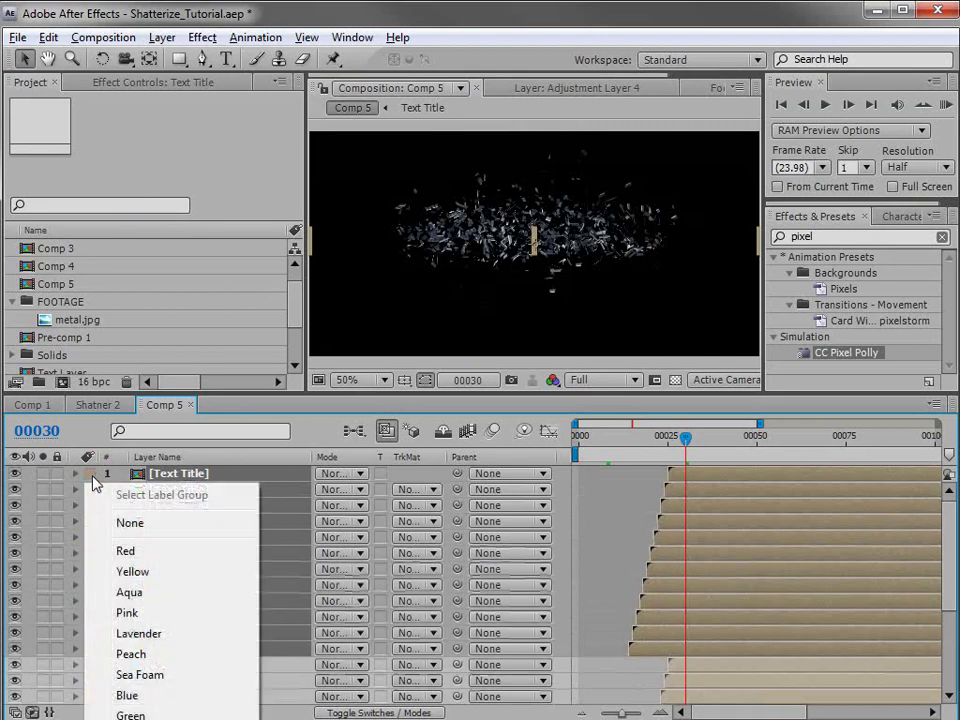
left_click(148, 573)
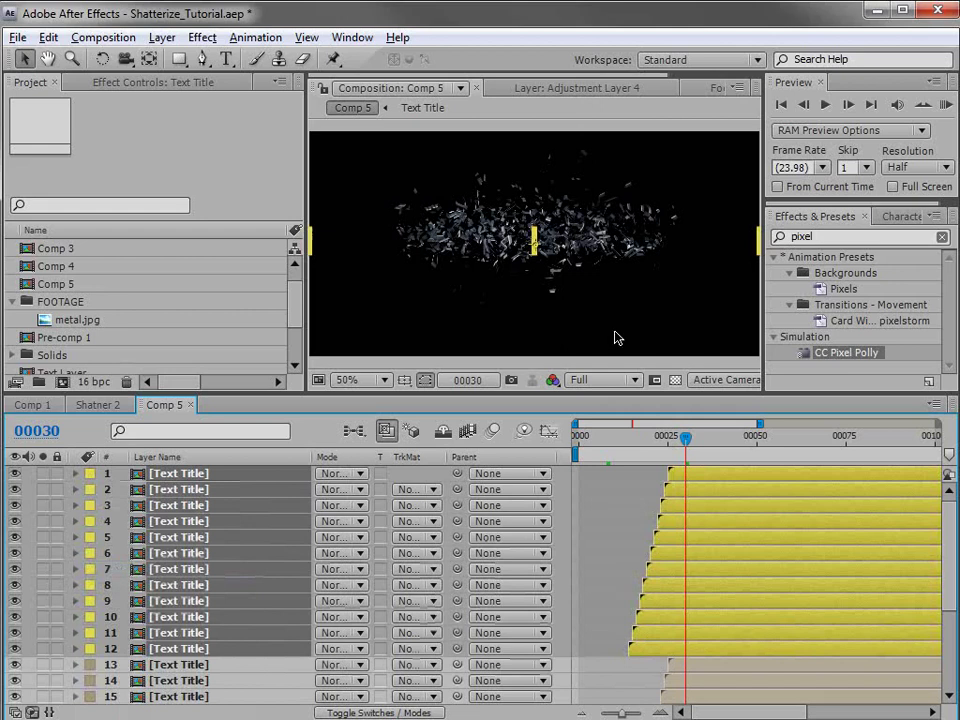
scroll(291, 614, "down", 3)
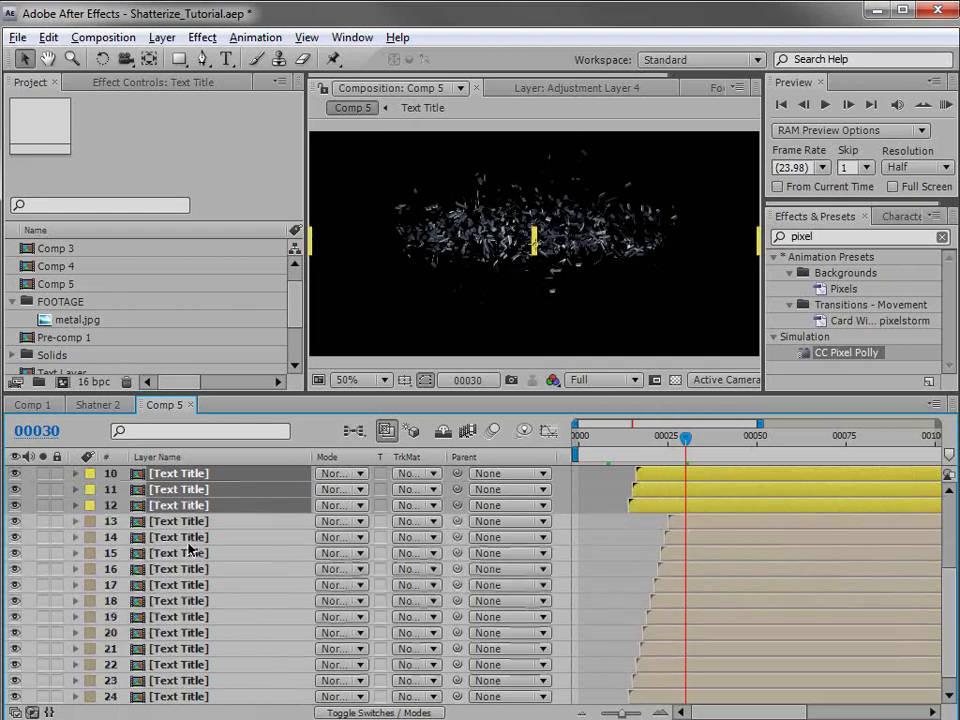
scroll(690, 525, "up", 3)
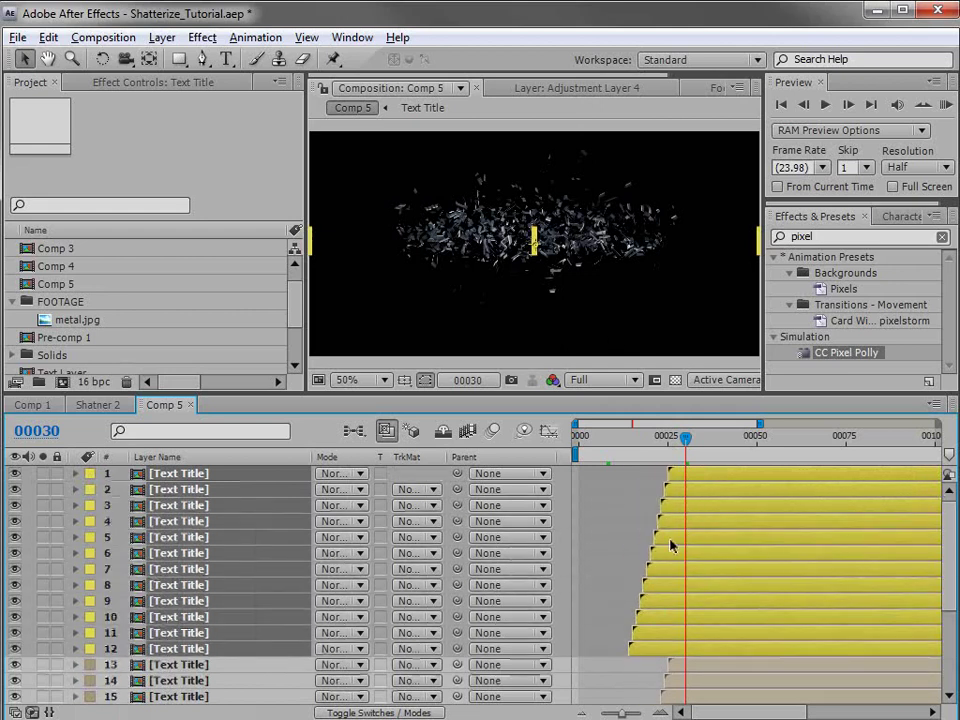
Align the start of all twelve yellow Text Title layers to frame 0
left_click(578, 437)
left_click(576, 437)
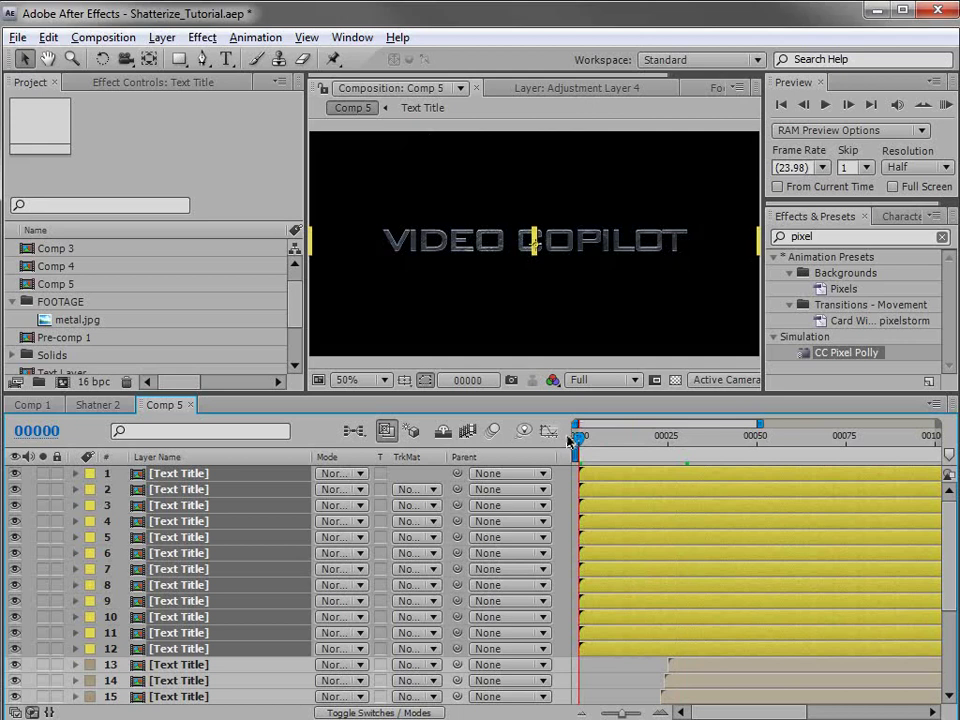
scroll(634, 570, "down", 2)
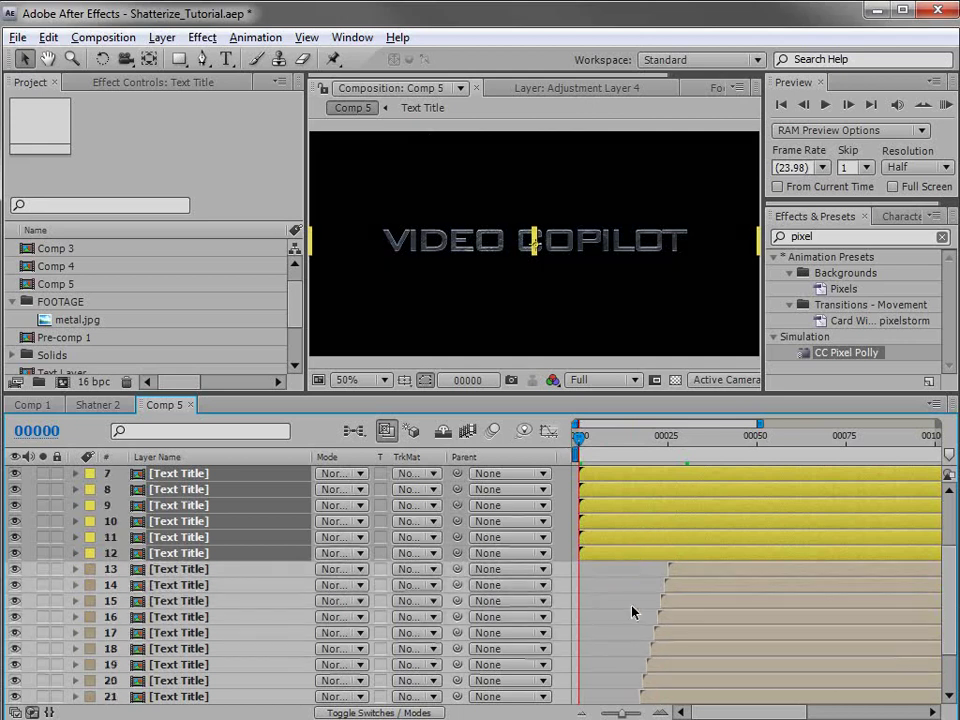
scroll(619, 636, "up", 2)
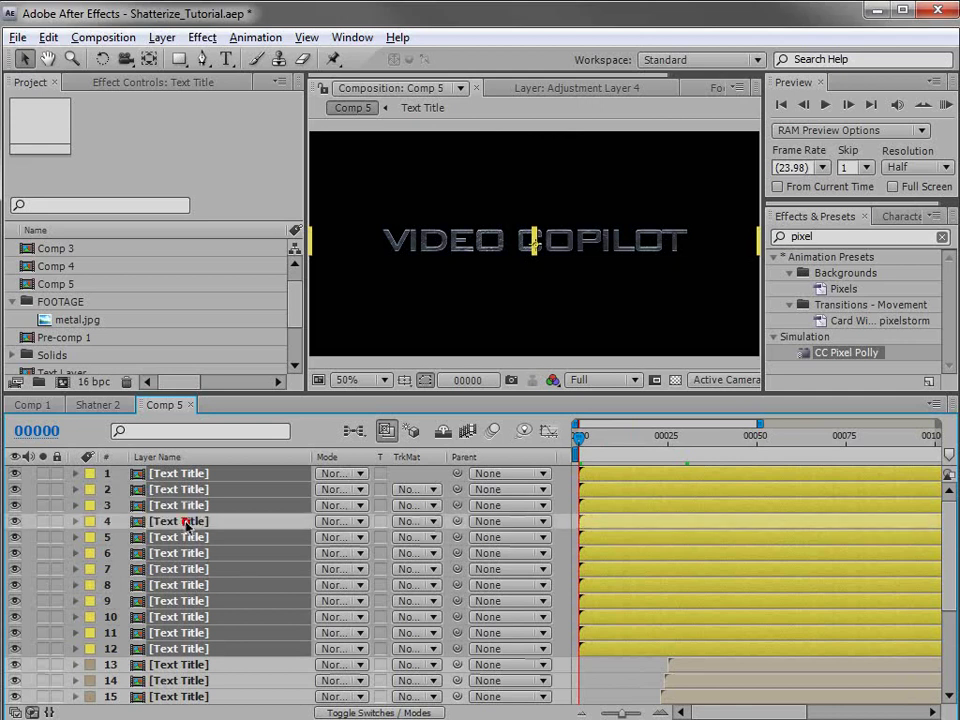
Solo yellow layer 4 and hide the mask outlines to inspect its first shatter frames
left_click(108, 522)
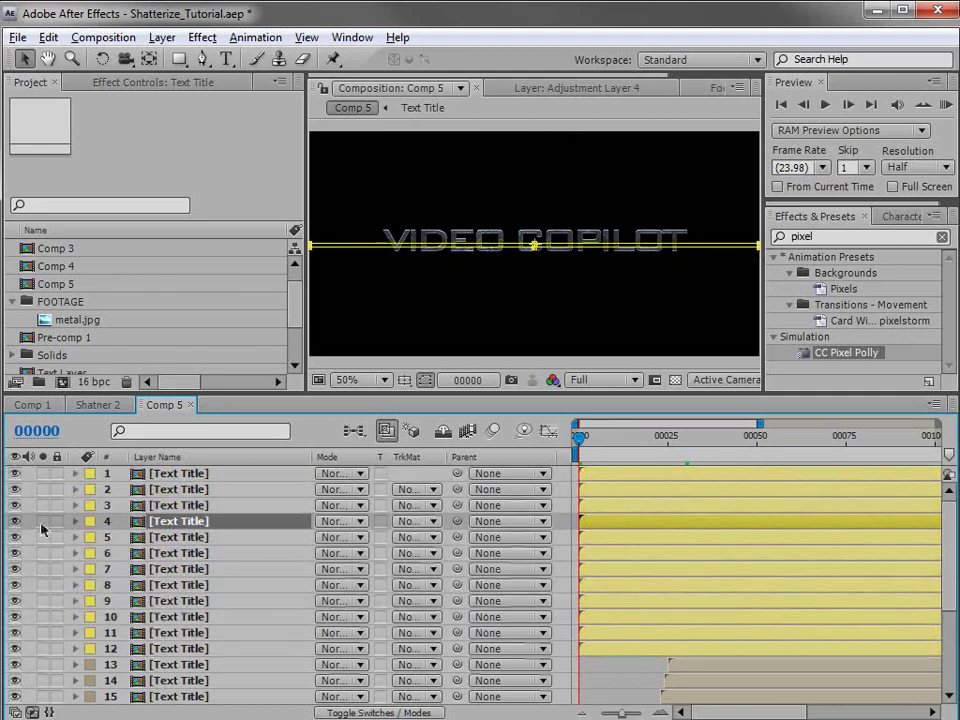
left_click(42, 521)
left_click(425, 380)
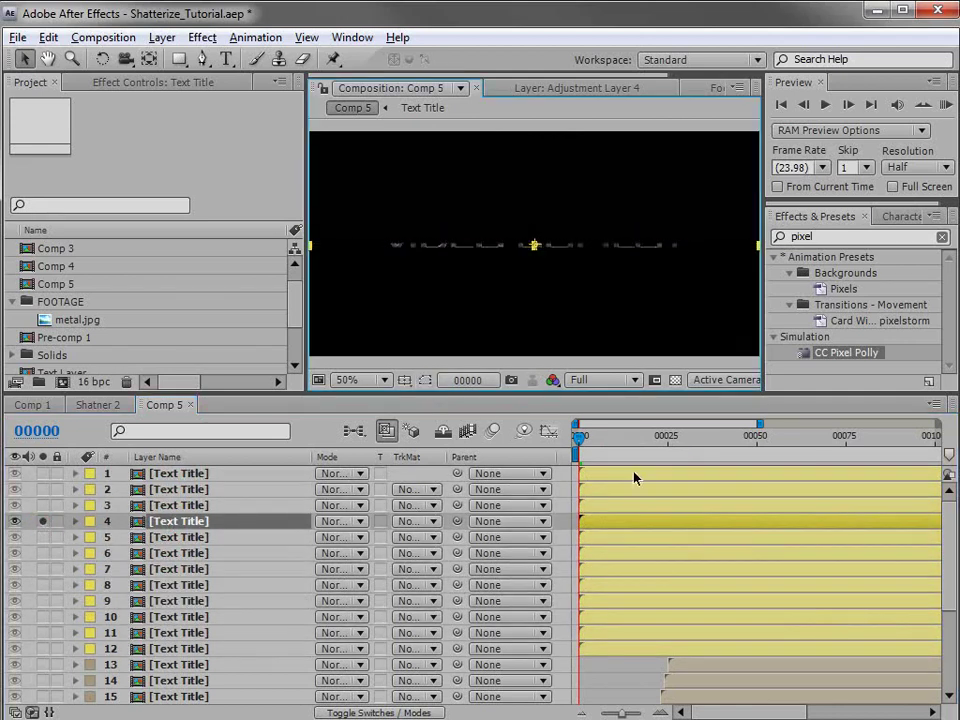
left_click_drag(581, 443, 589, 447)
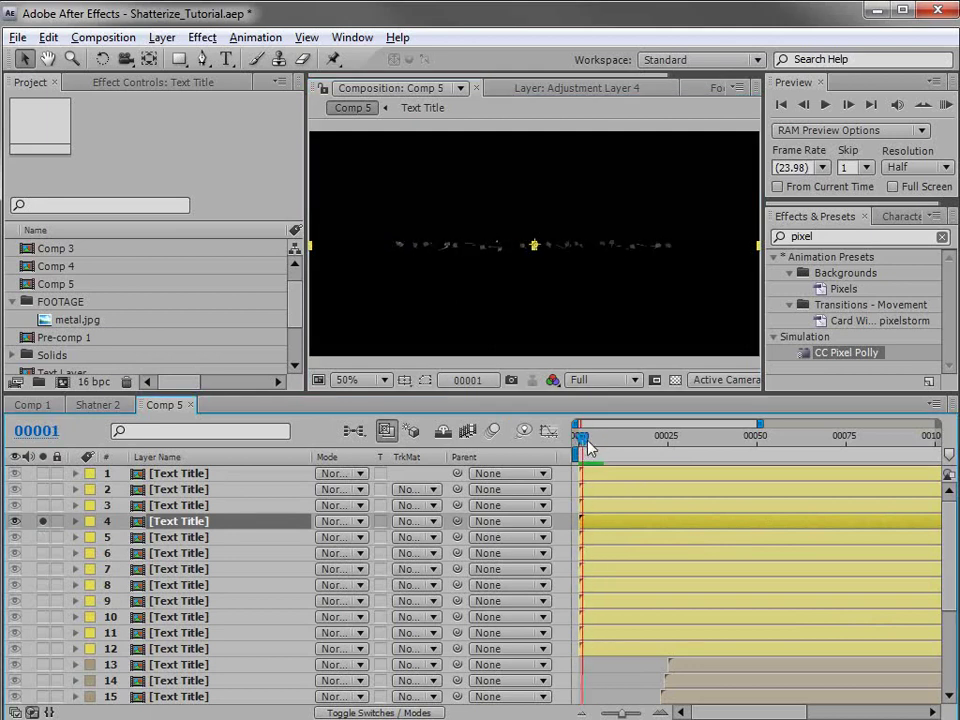
Apply the Fast Blur effect to the soloed yellow Text Title layer
left_click(204, 37)
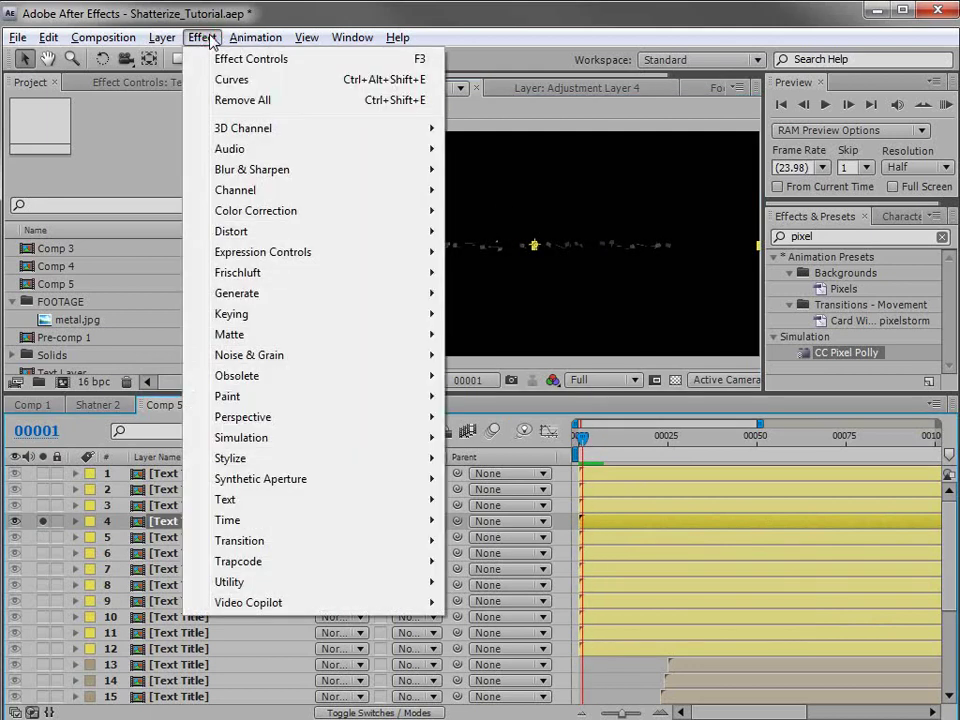
left_click(231, 169)
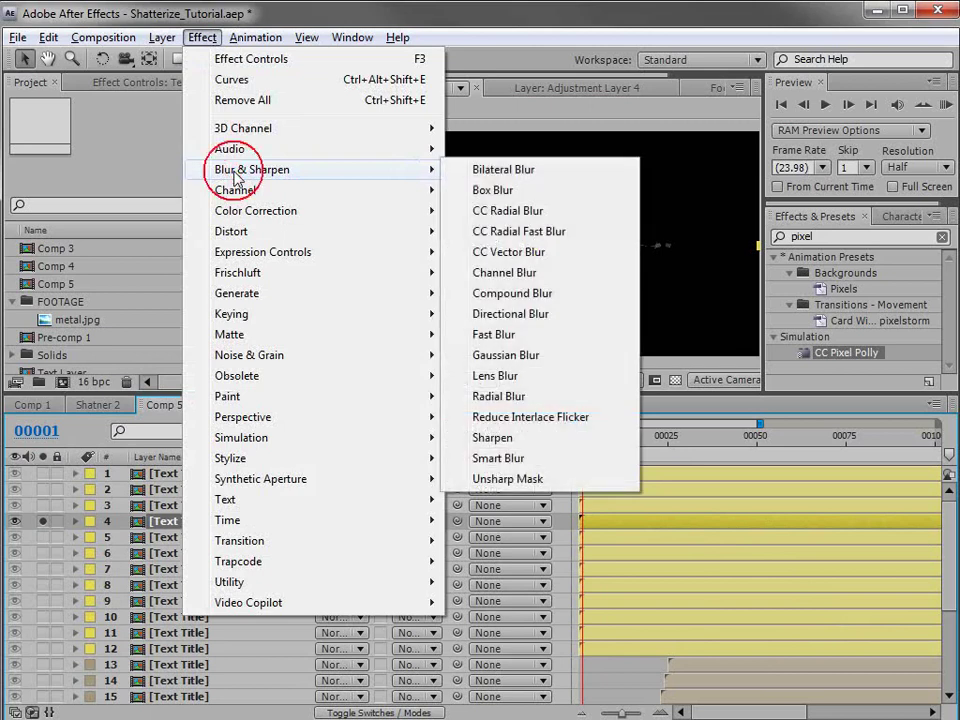
left_click(494, 336)
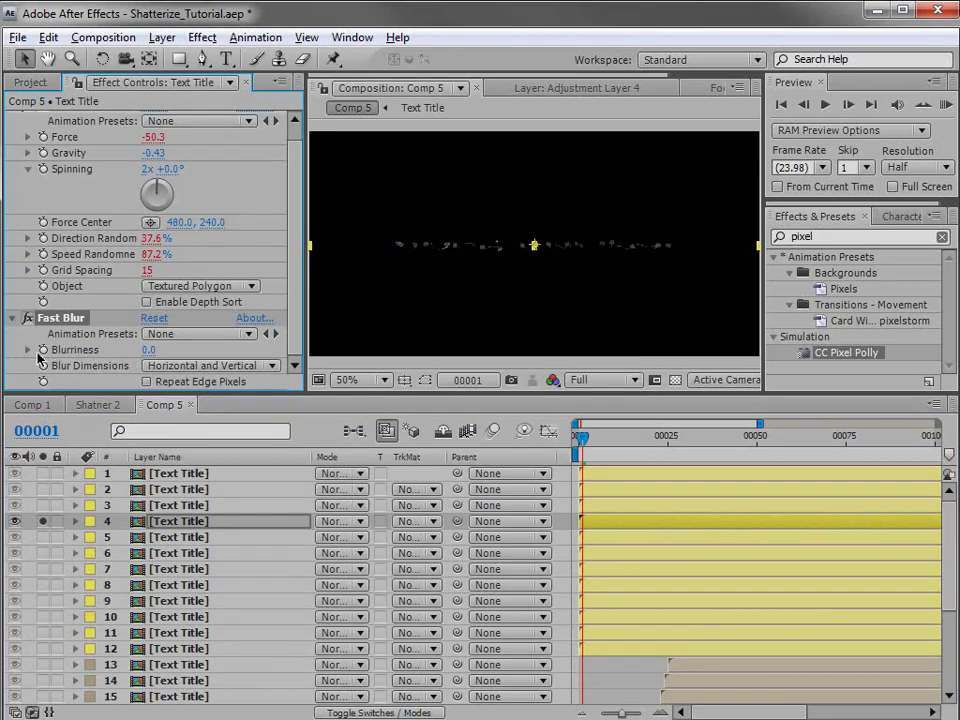
Keyframe Fast Blur's Blurriness at 0 on frame 0 and set Blur Dimensions to Vertical
key("Home")
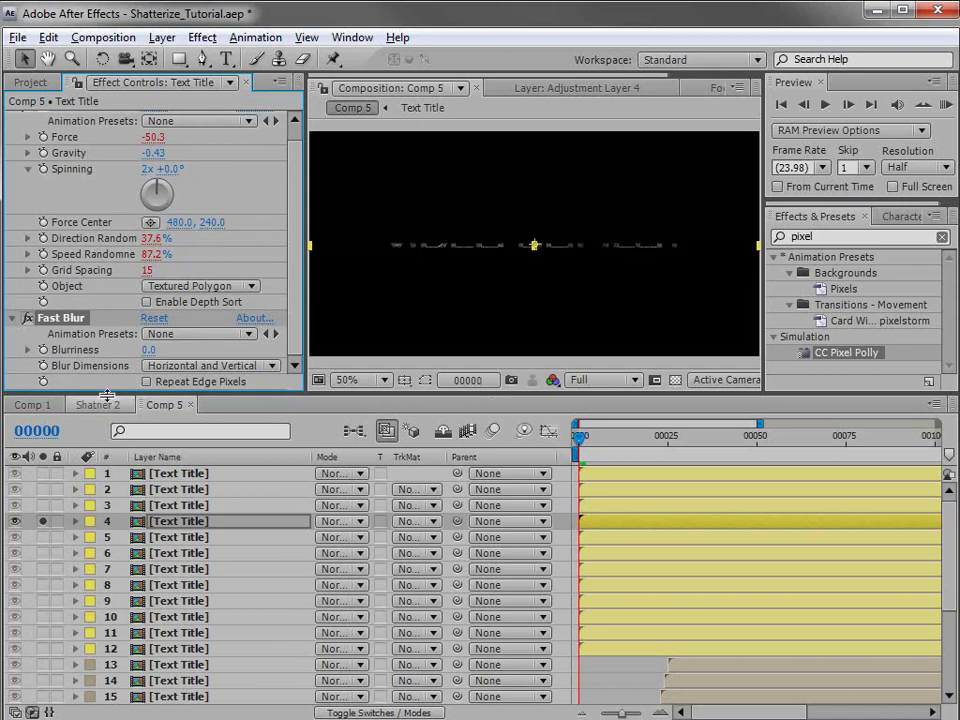
left_click(197, 368)
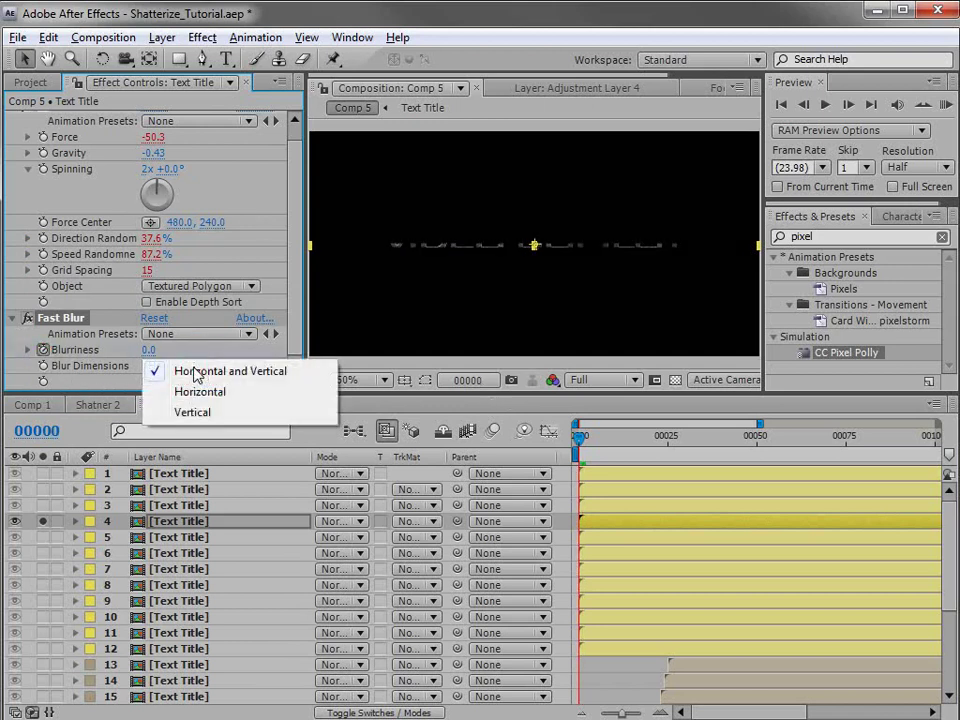
left_click(193, 413)
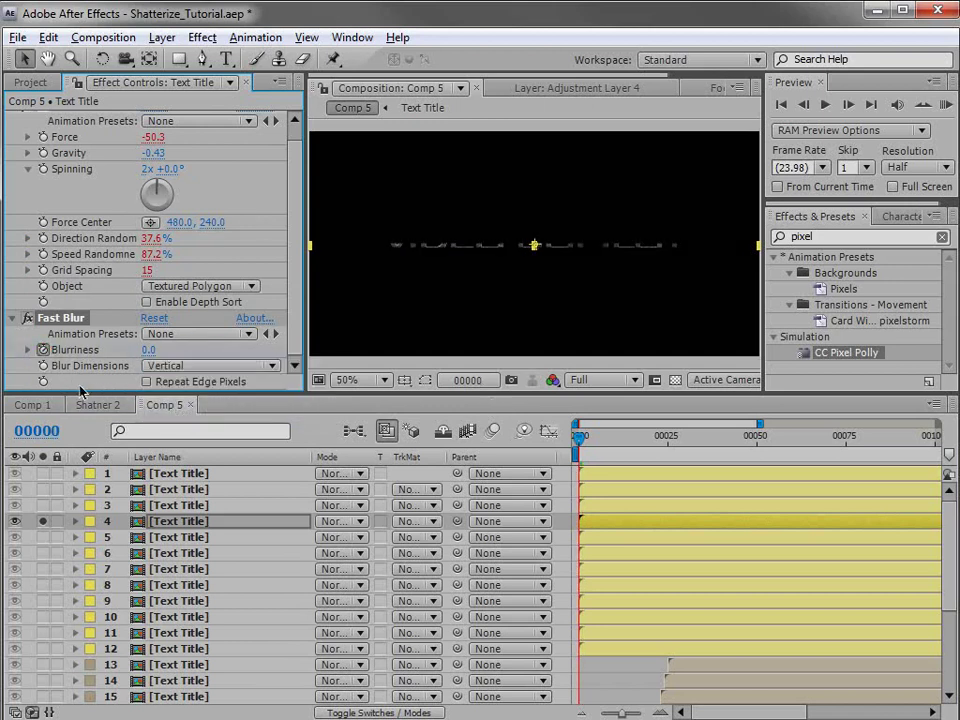
Turn on Repeat Edge Pixels and add a second, higher Blurriness keyframe further along the timeline
left_click_drag(580, 437, 631, 441)
left_click(148, 349)
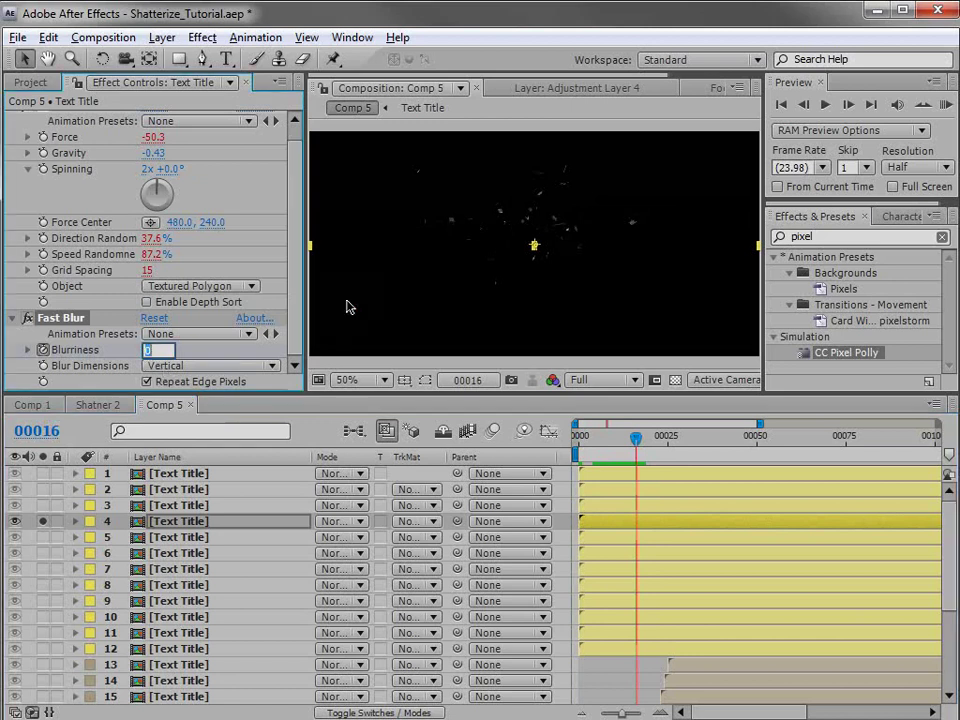
key("Return")
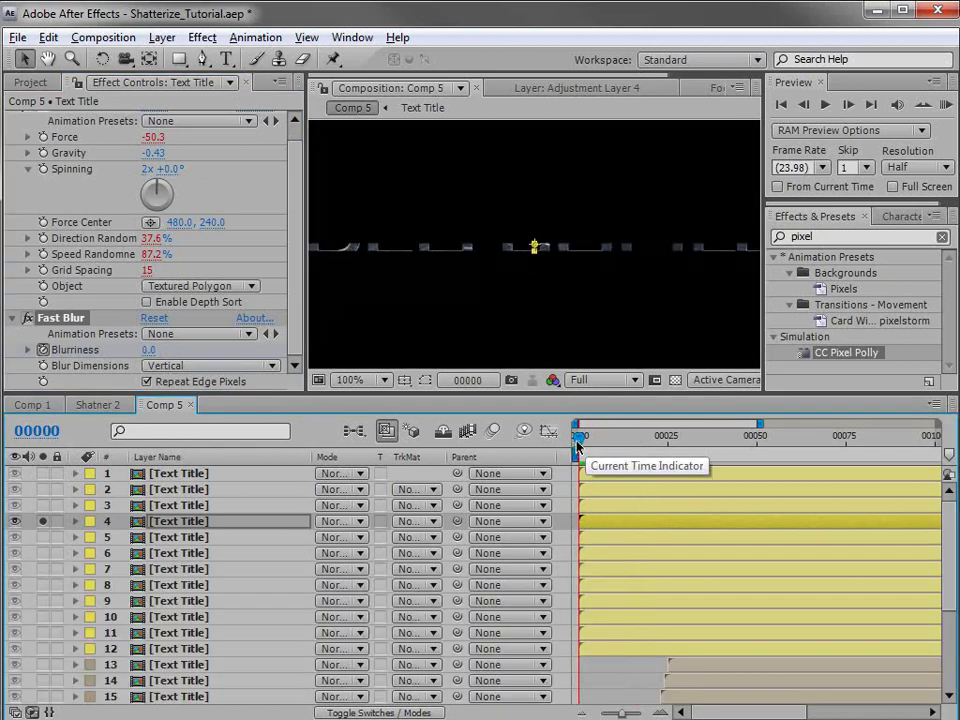
mouse_move(577, 445)
left_mouse_down()
mouse_move(614, 444)
mouse_move(581, 444)
mouse_move(595, 444)
mouse_move(587, 449)
left_mouse_up()
Reveal the soloed layer's keyframes and apply Easy Ease to the first Blurriness keyframe
scroll(487, 553, "down", 1)
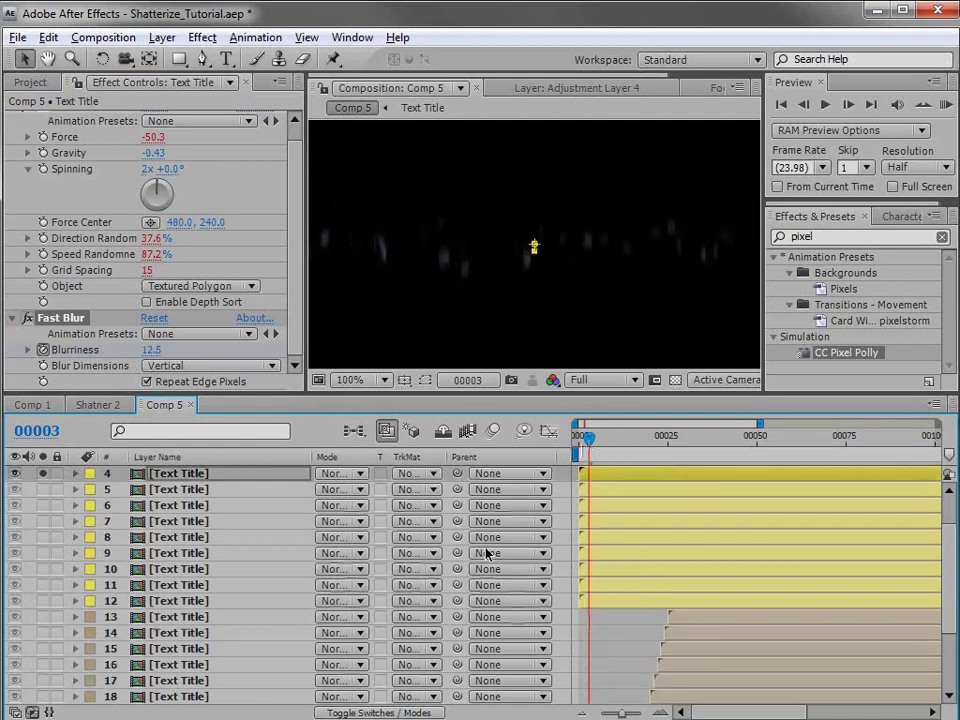
key("u")
left_click(578, 649)
key("F9")
mouse_move(590, 440)
left_mouse_down()
mouse_move(578, 438)
mouse_move(606, 438)
left_mouse_up()
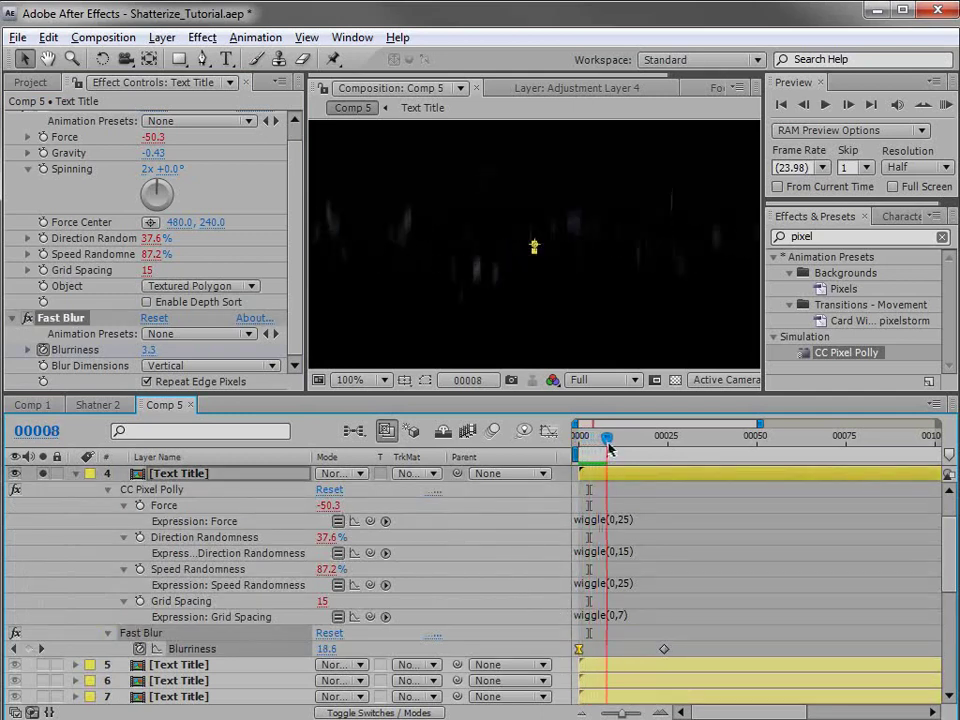
left_click(74, 474)
Copy the keyframed Fast Blur effect from the soloed yellow Text Title layer 4
left_click(190, 474)
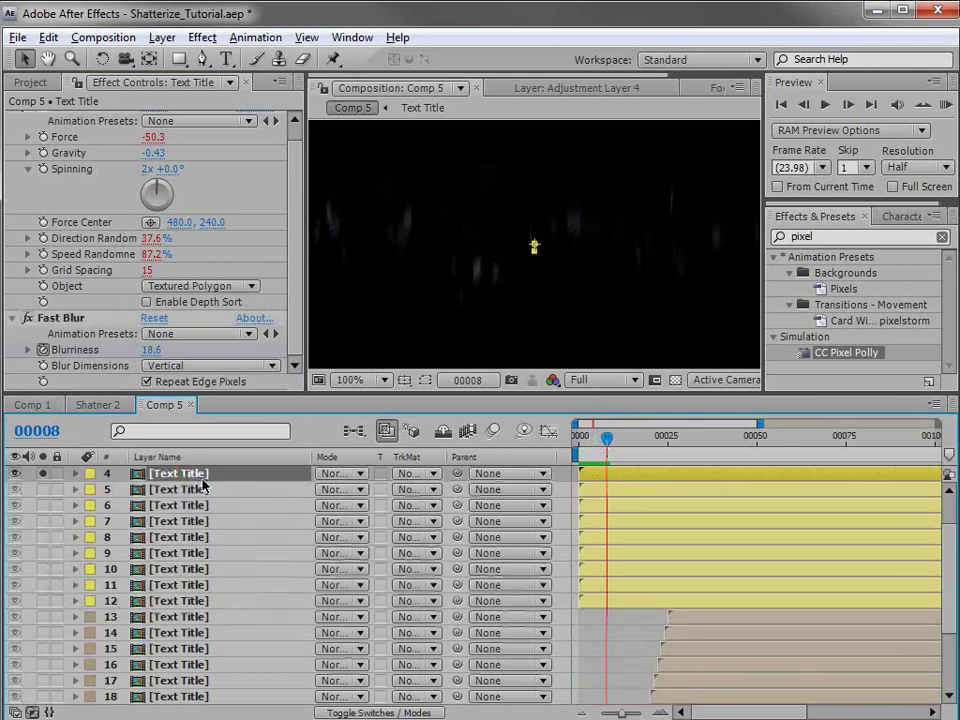
scroll(546, 553, "up", 3)
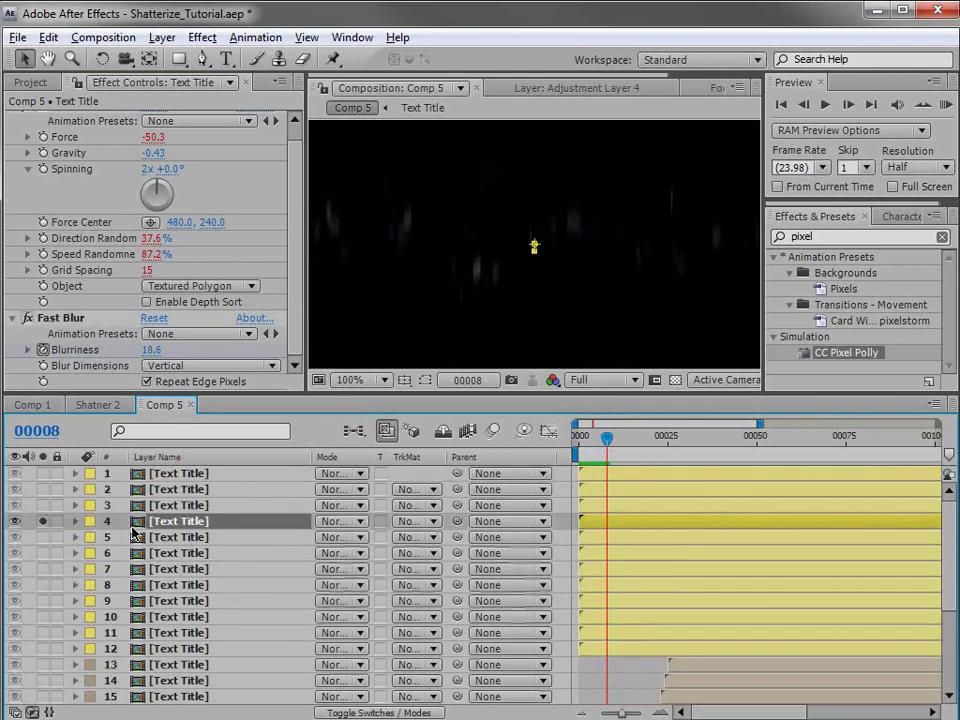
key("e")
left_click(163, 553)
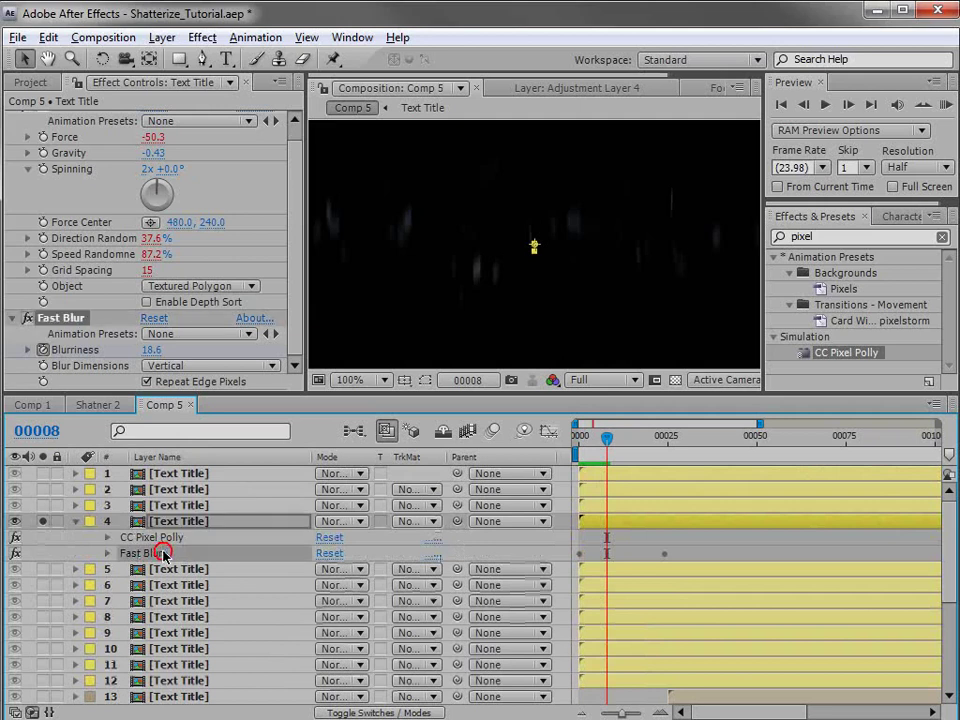
left_click(48, 37)
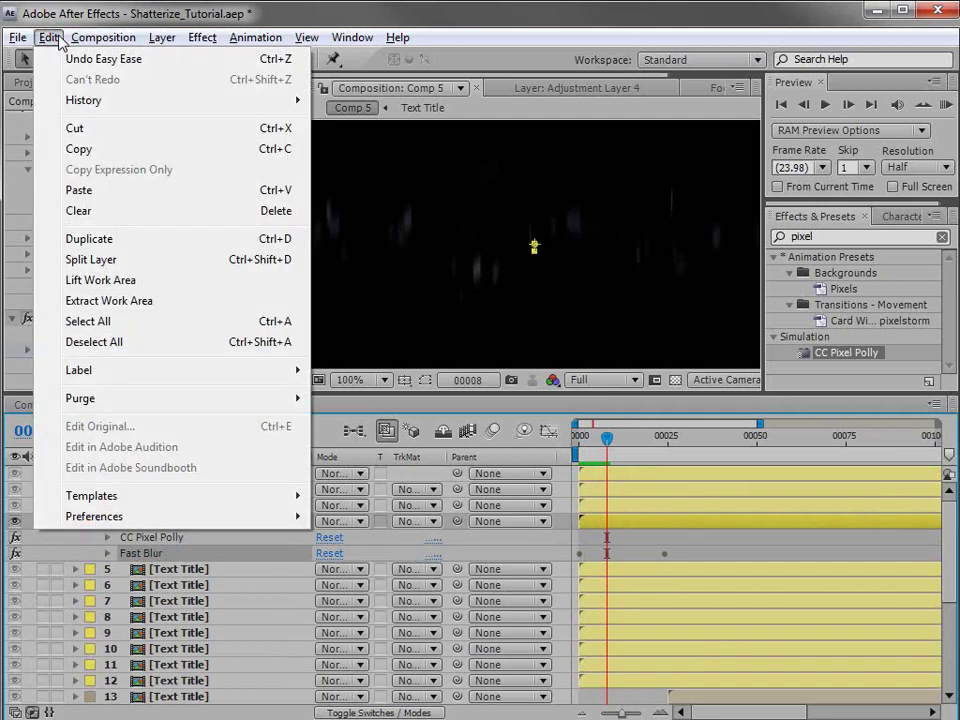
left_click(92, 150)
Paste the copied Fast Blur at frame 8 onto all twelve yellow Text Title layers, then scrub to frame 10
left_click(187, 473)
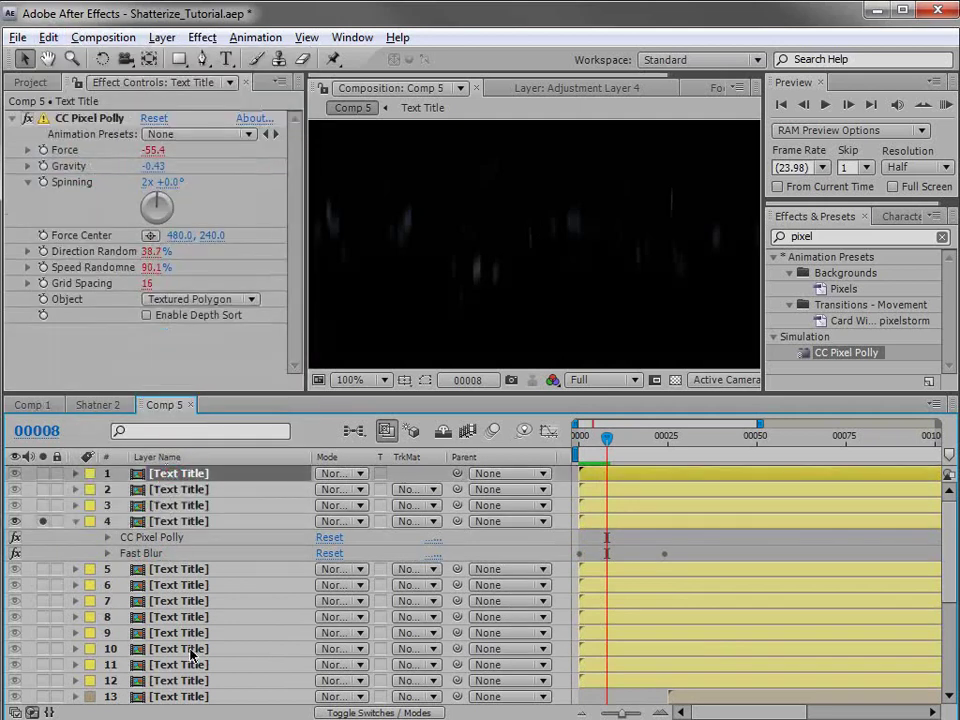
left_click(172, 681, "shift")
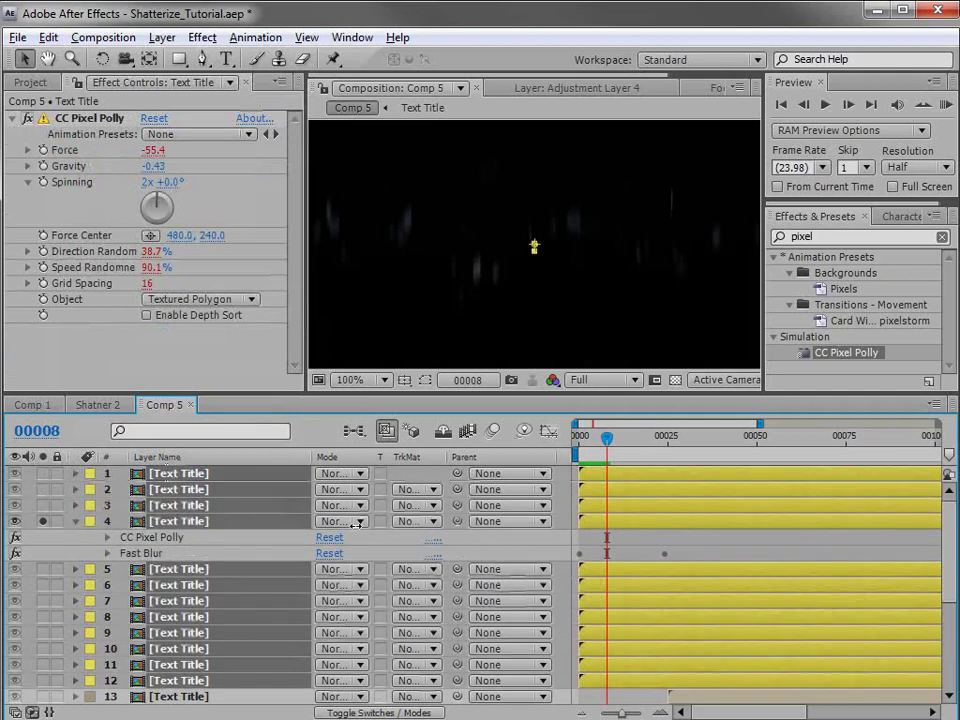
left_click(48, 37)
left_click(80, 189)
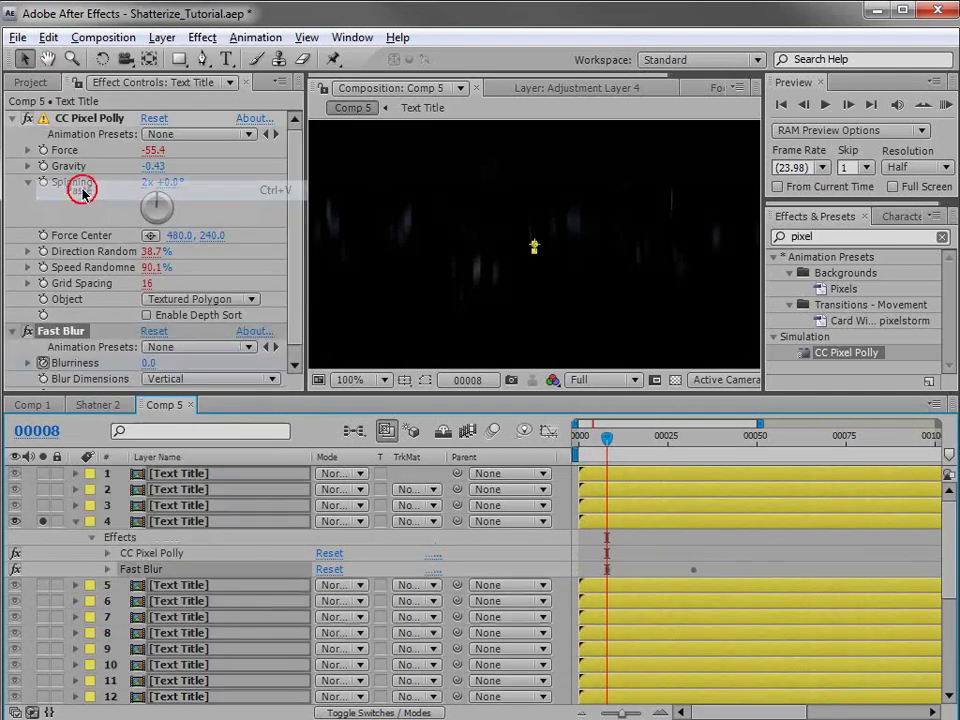
left_click(75, 521)
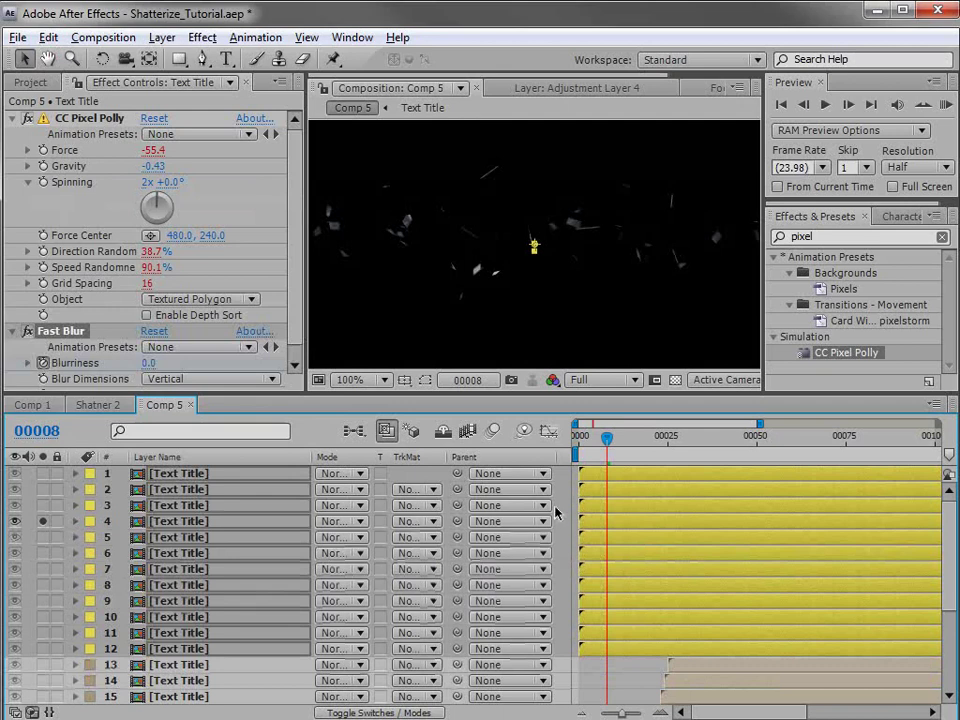
left_click_drag(613, 443, 617, 440)
left_click(618, 703)
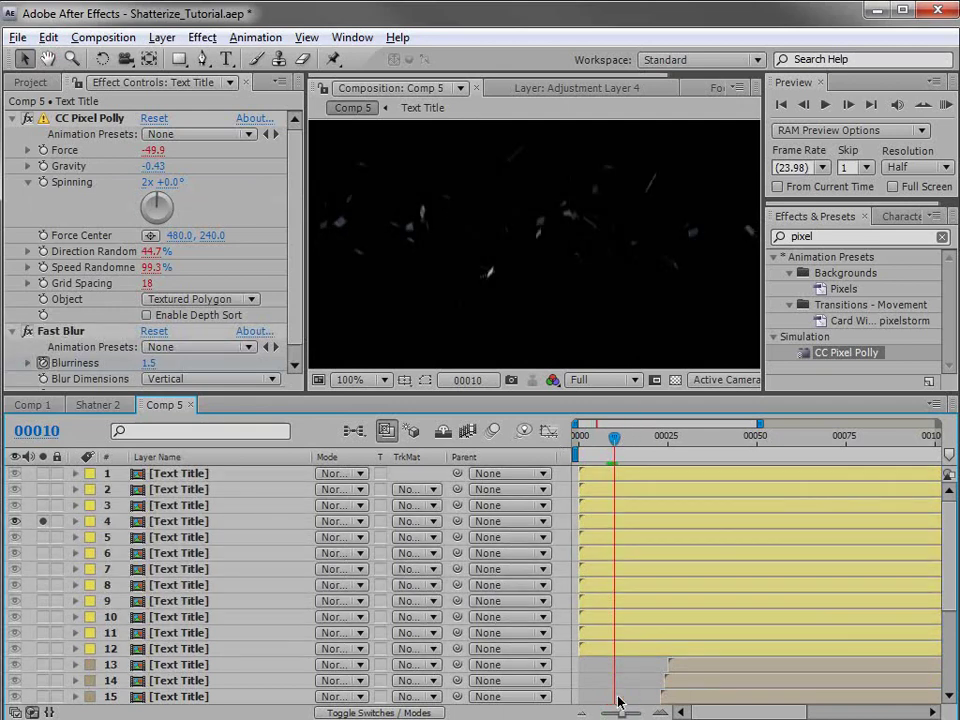
Select the yellow layers from 12 up to 1 and run the Sequencer script with a 1-frame offset
left_click(587, 650)
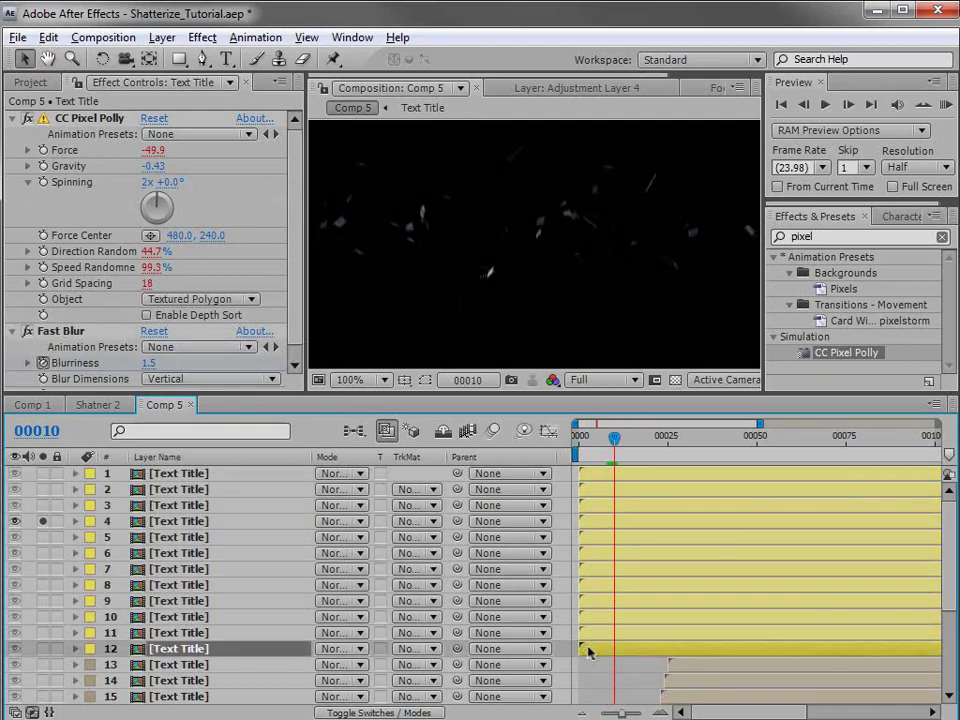
left_click(594, 478, "shift")
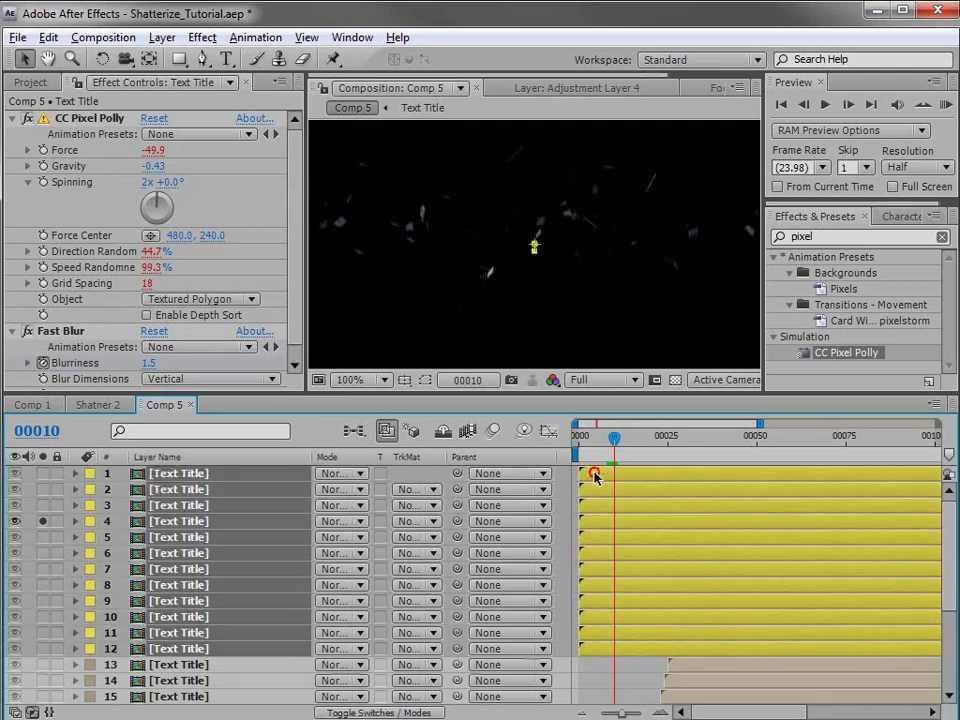
left_click(24, 38)
mouse_move(77, 615)
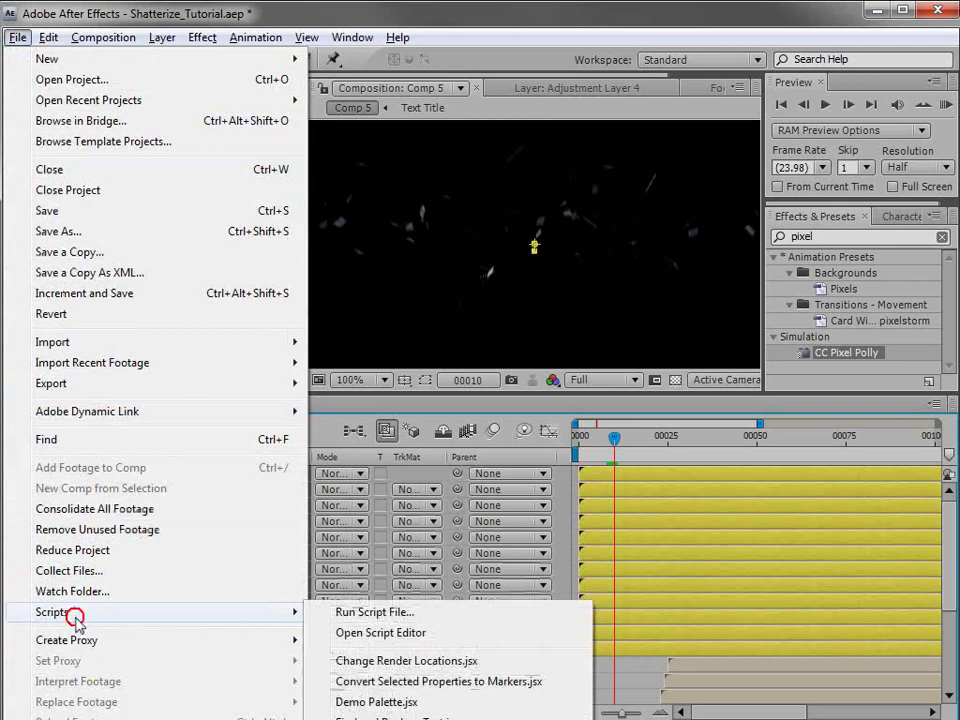
left_click(410, 612)
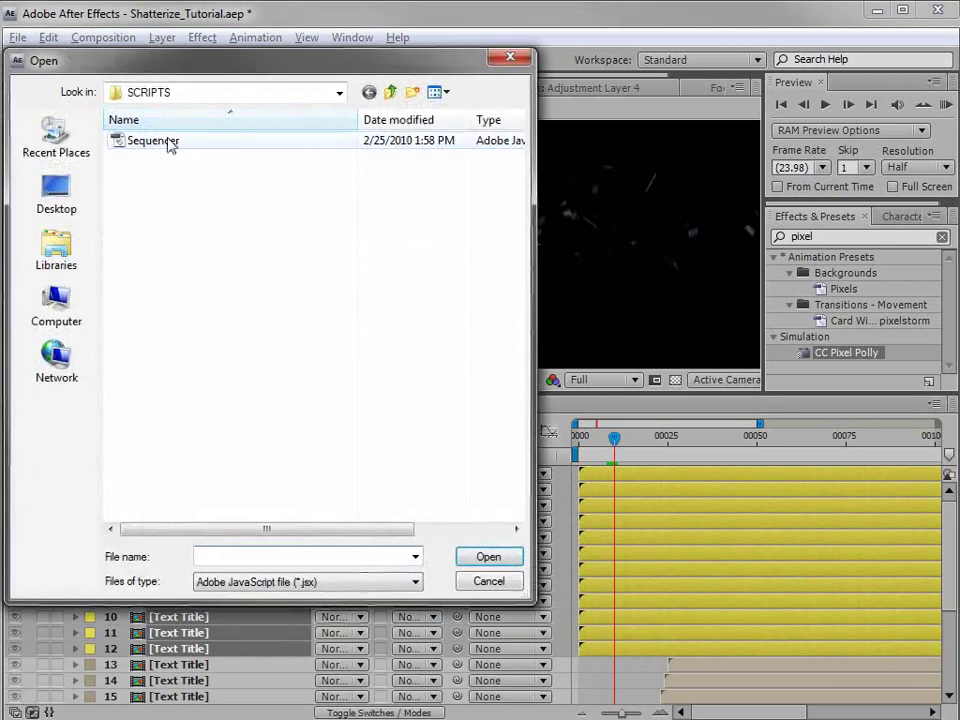
left_click(167, 142)
left_click(487, 557)
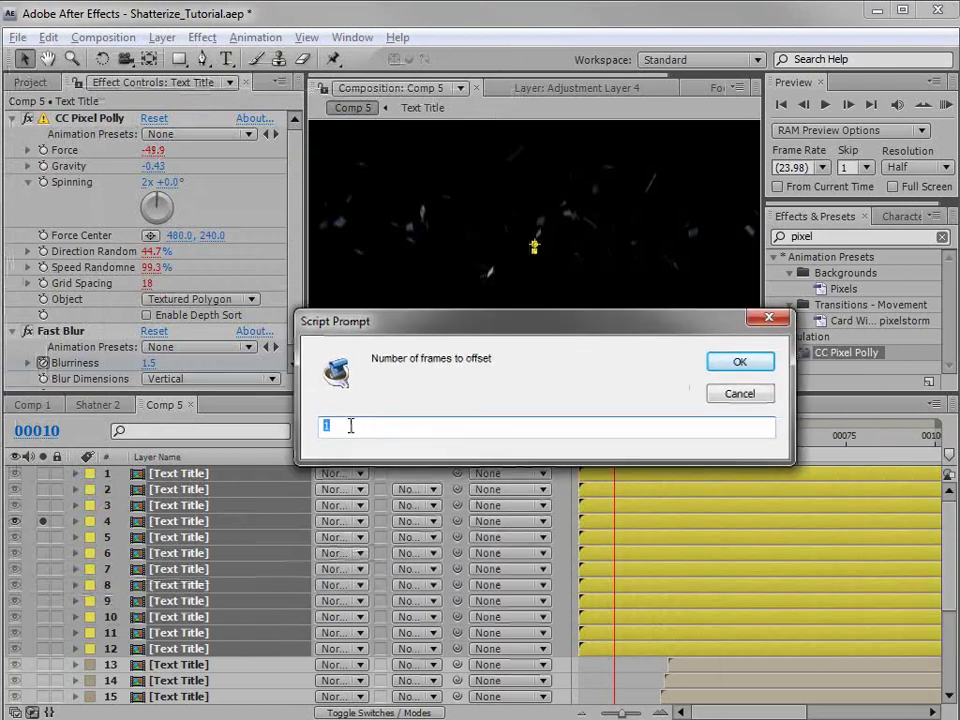
left_click(738, 363)
Unsolo layer 4 and shift the staggered yellow layers together so the lowest one starts at frame 14
left_click(41, 521)
key("grave")
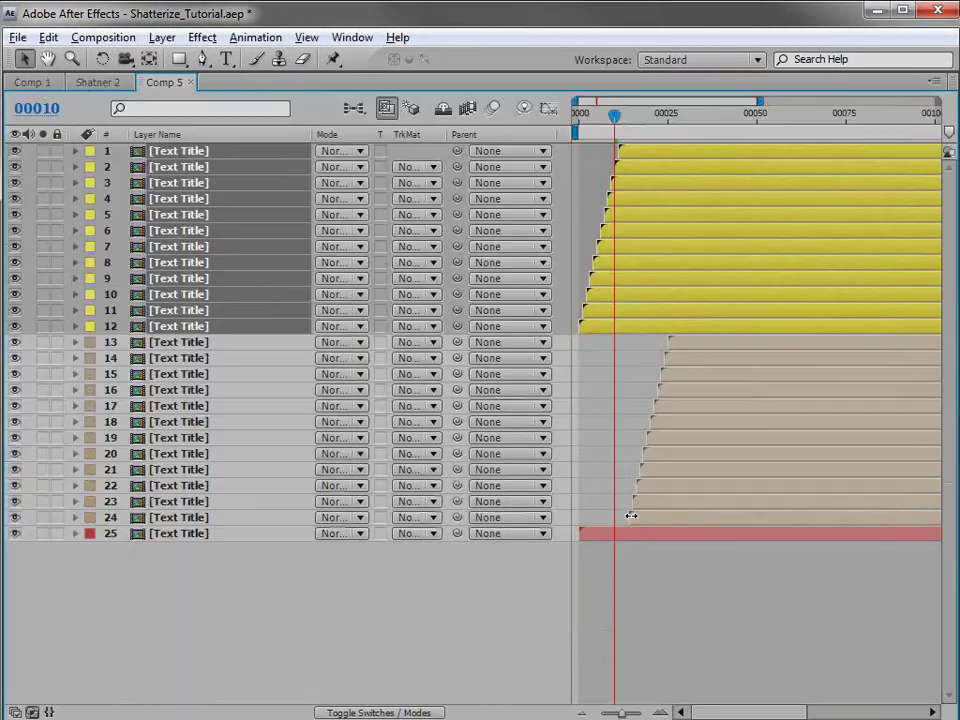
mouse_move(614, 116)
left_mouse_down()
mouse_move(638, 117)
mouse_move(629, 118)
left_mouse_up()
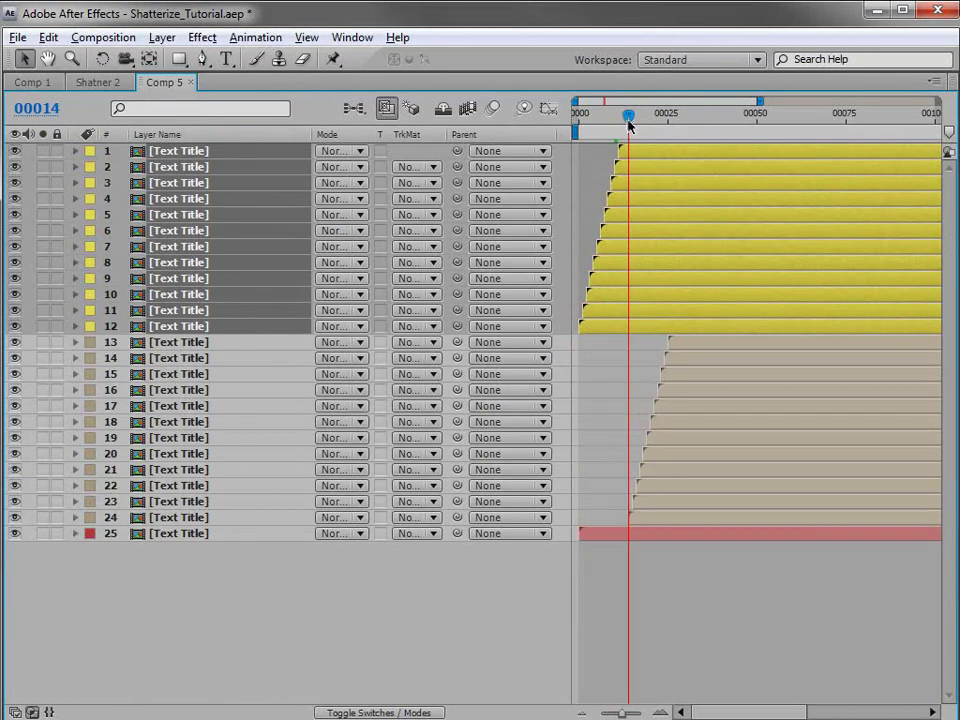
left_click_drag(594, 331, 629, 328)
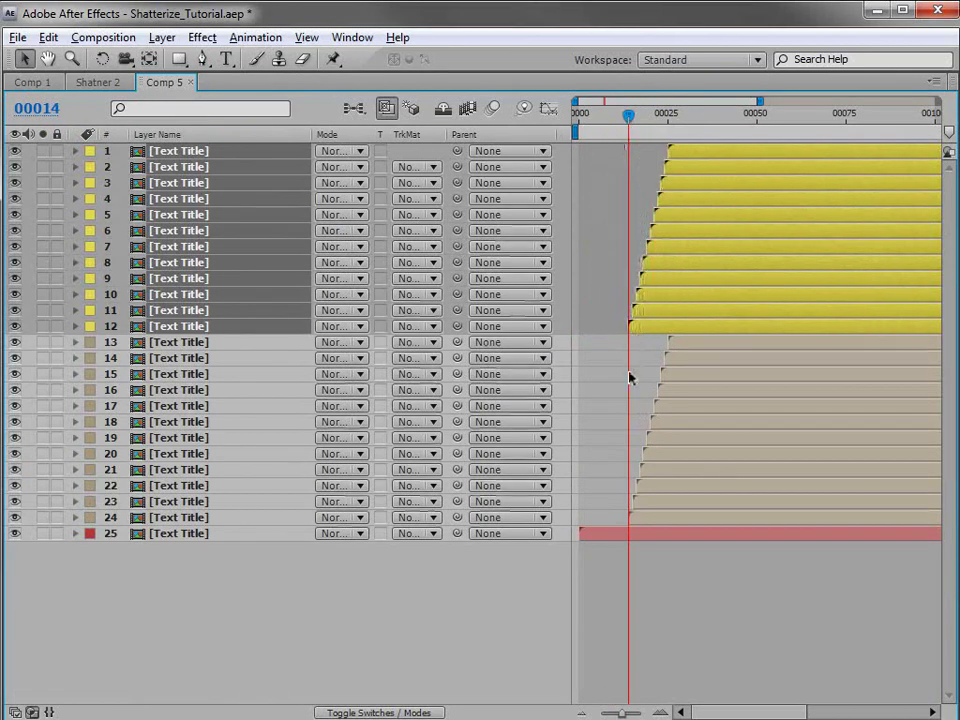
key("grave")
Inspect the shatter at frame 33 and set the blending mode of all twelve yellow layers to Add
left_click_drag(628, 437, 694, 437)
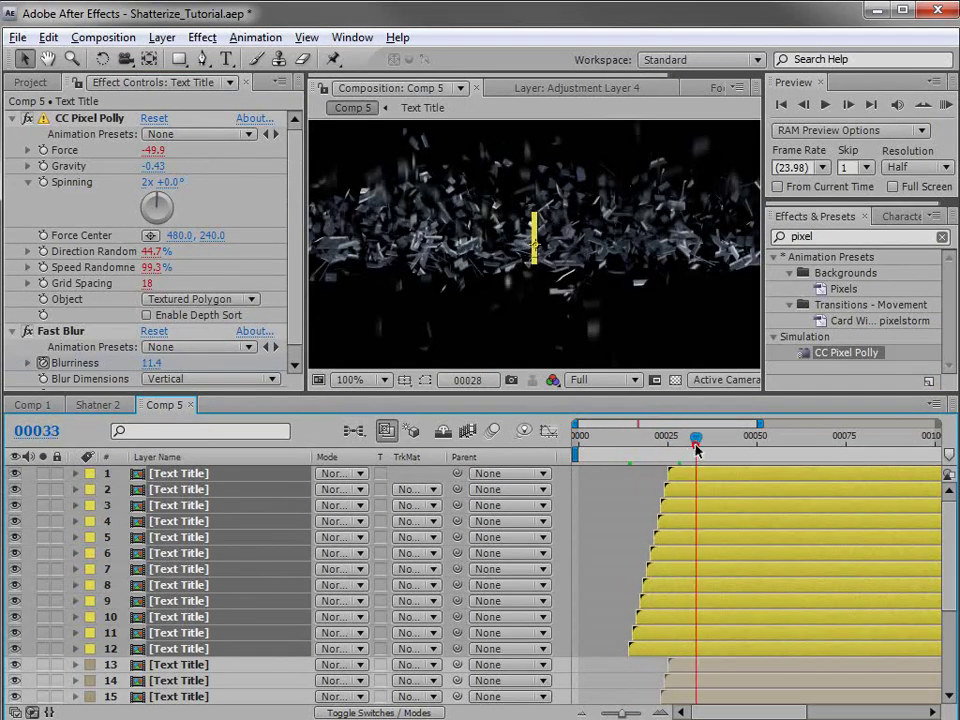
key("grave")
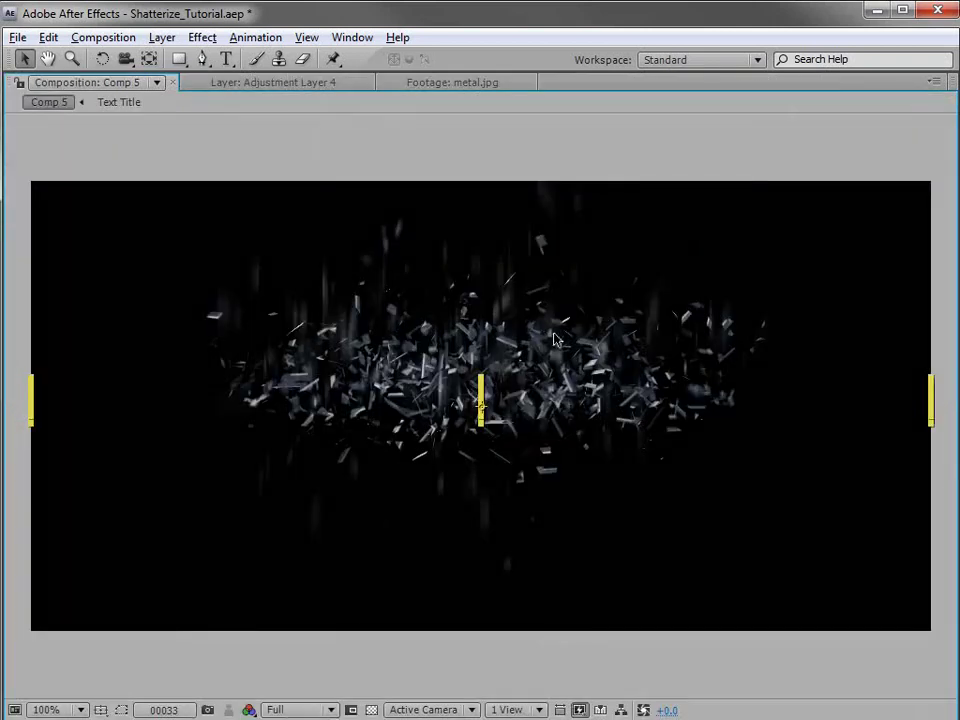
key("grave")
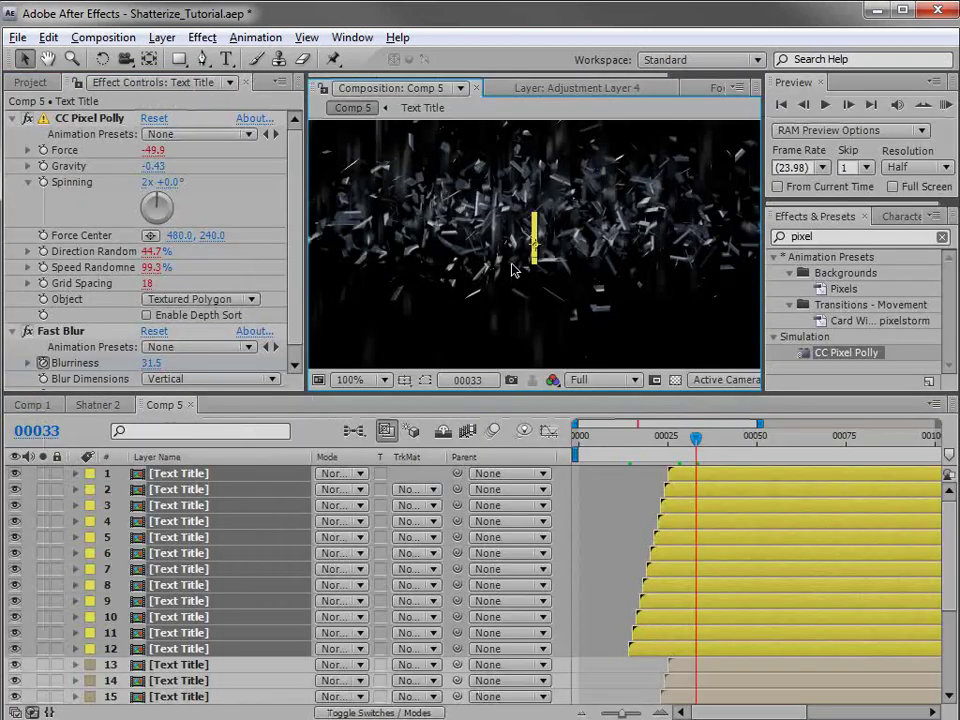
left_click(340, 474)
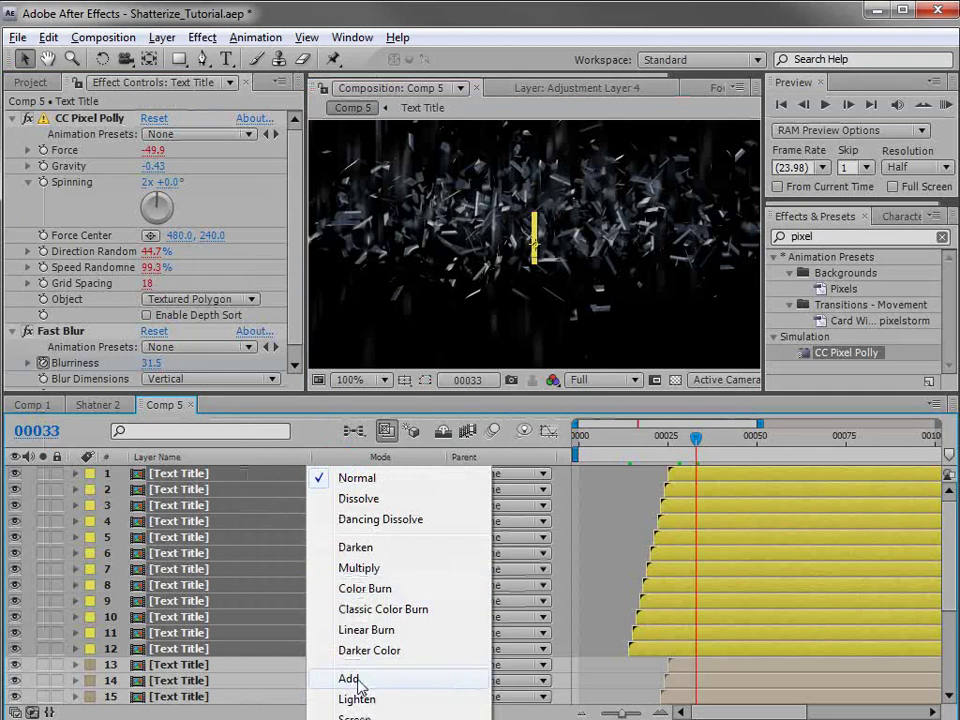
left_click(348, 679)
left_click(601, 469)
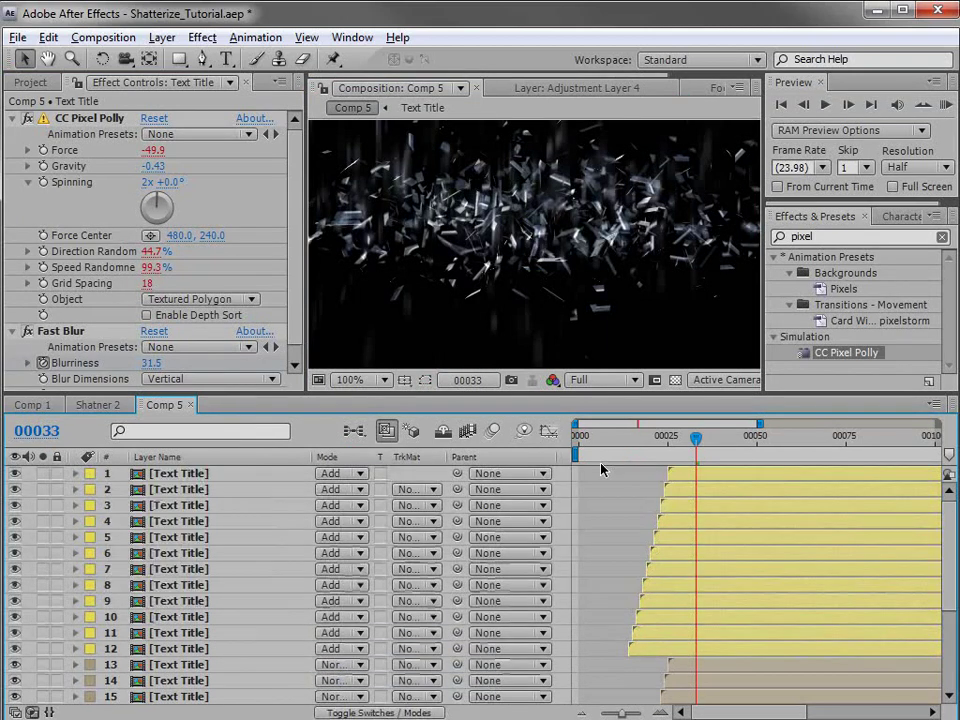
Set the blending mode of the brown Text Title layers 13 to 24 to Add
key("grave")
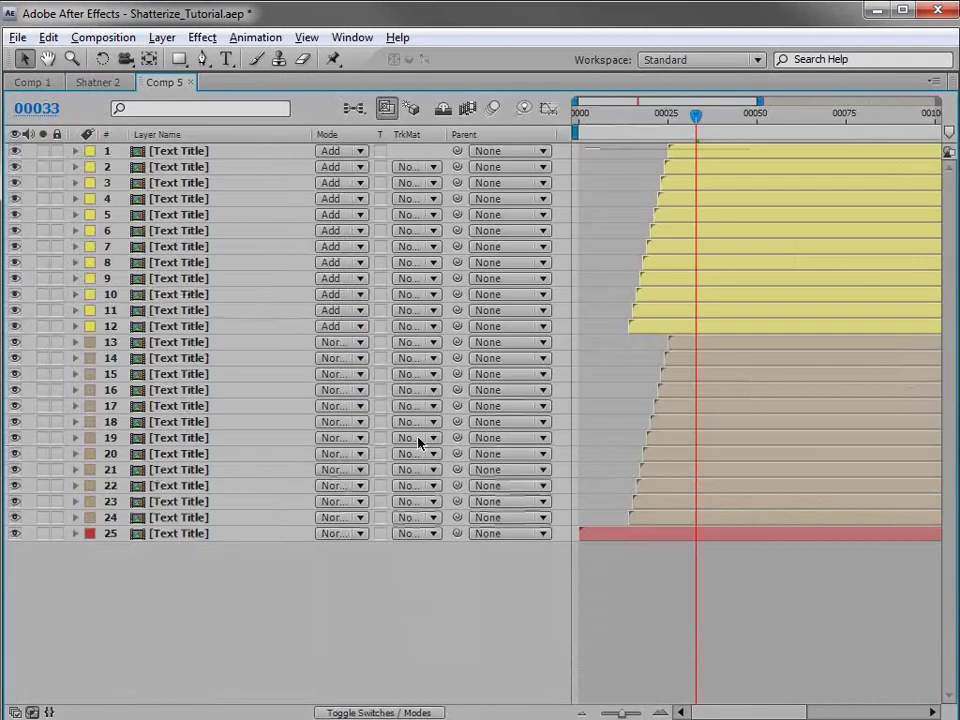
left_click(165, 342)
left_click(143, 522, "shift")
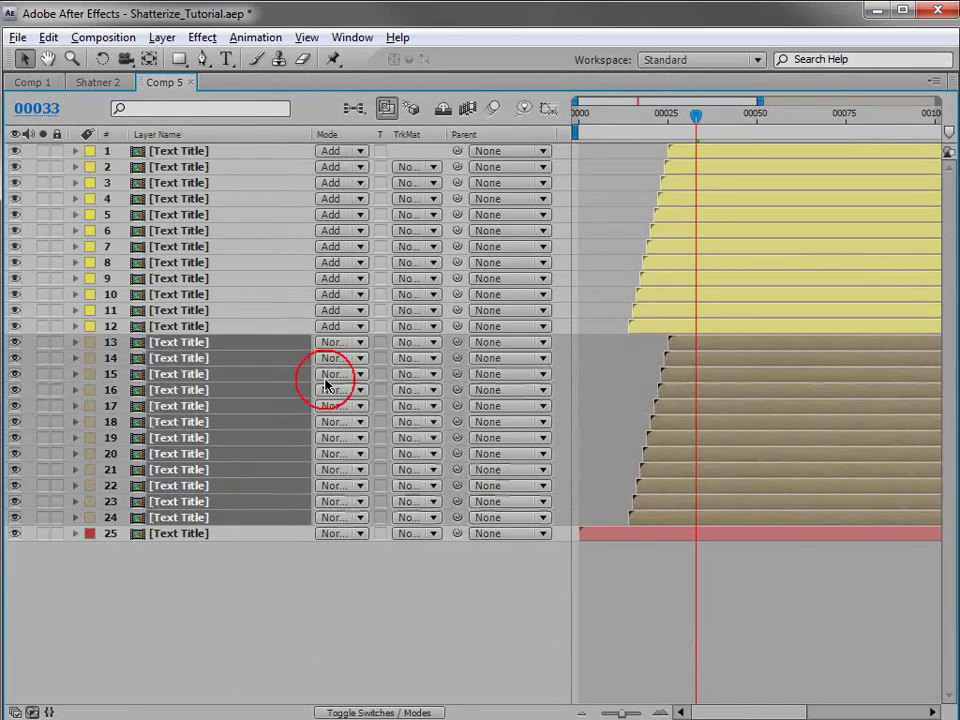
left_click(342, 374)
left_click(352, 549)
key("grave")
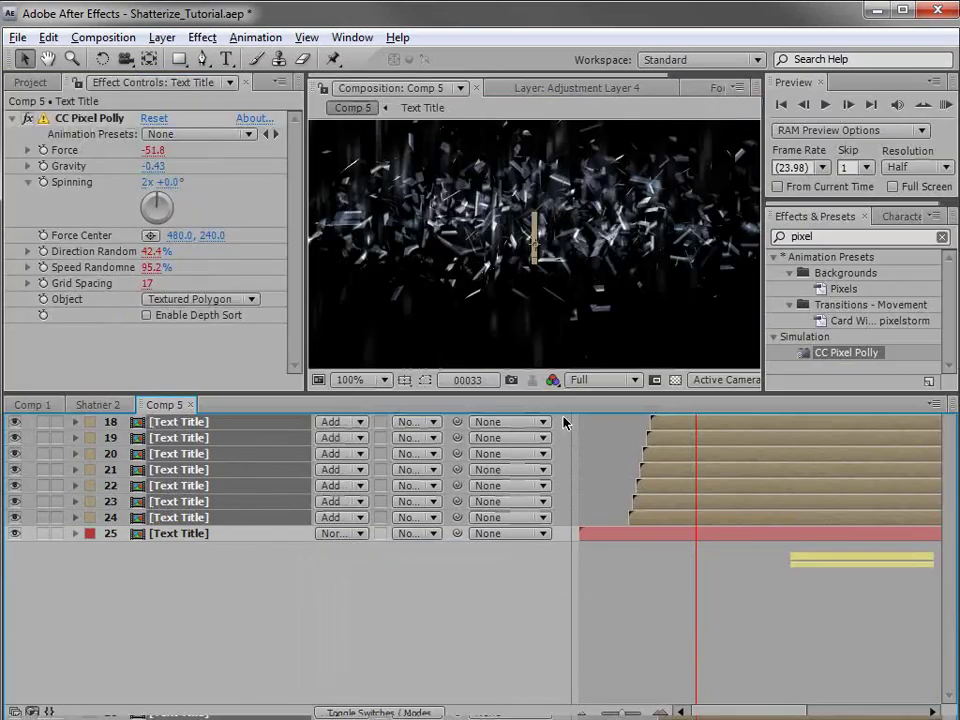
left_click(621, 503)
Start the work area at frame 14 and play a RAM preview of the shattering title
left_click(643, 437)
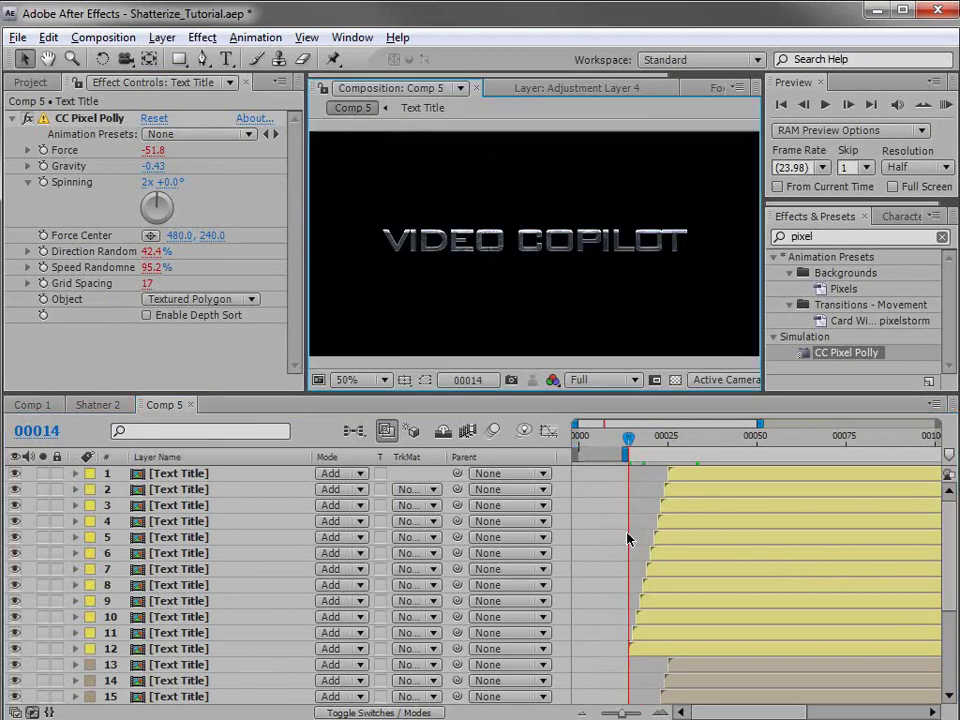
key("KP_0")
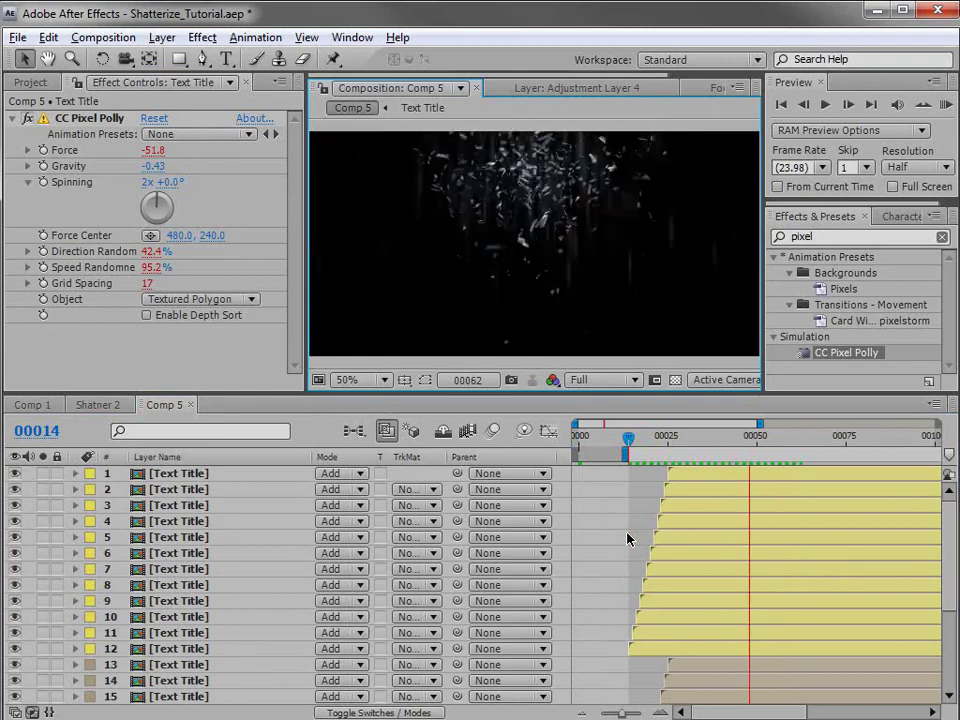
key("space")
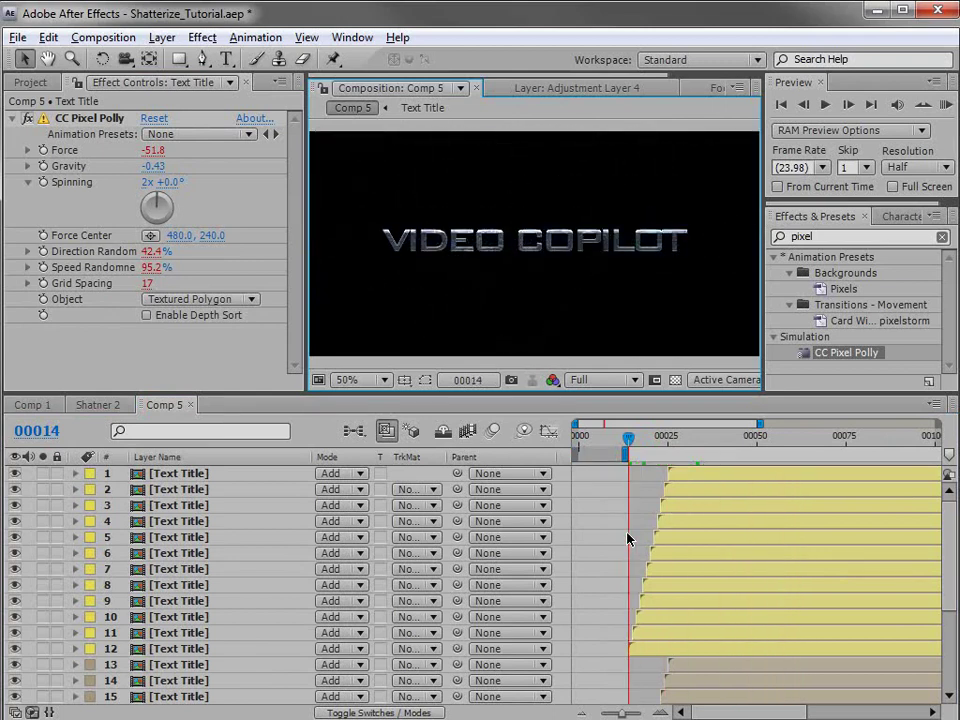
Add a new adjustment layer above all the Text Title layers
left_click(176, 36)
mouse_move(190, 58)
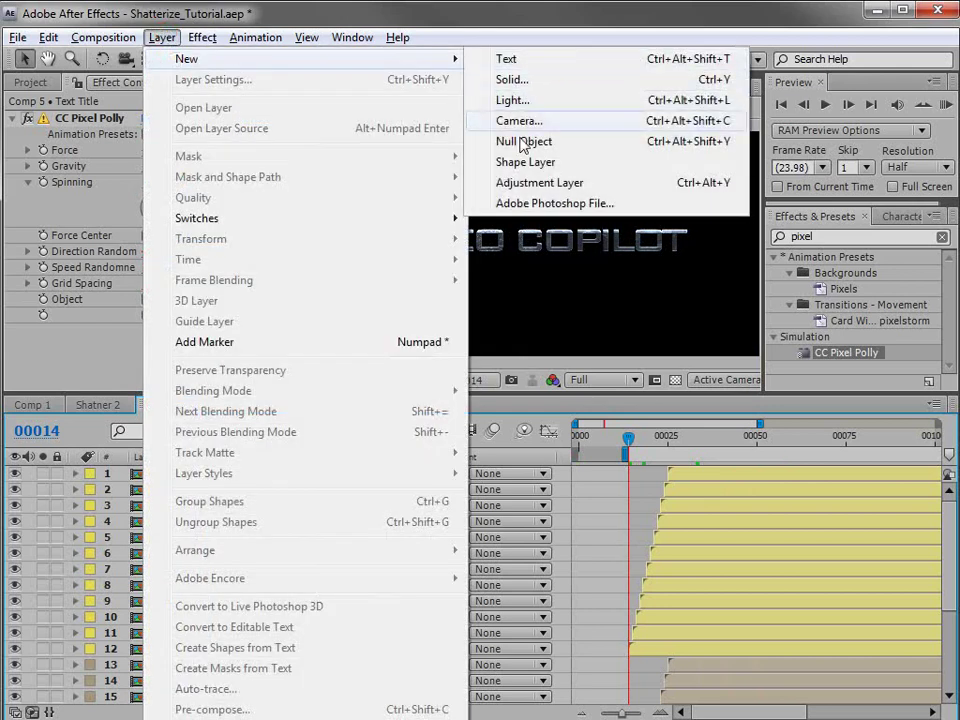
left_click(545, 183)
Create a black 960 x 480 px solid named BG and move it beneath all the other layers
left_click(161, 37)
mouse_move(190, 58)
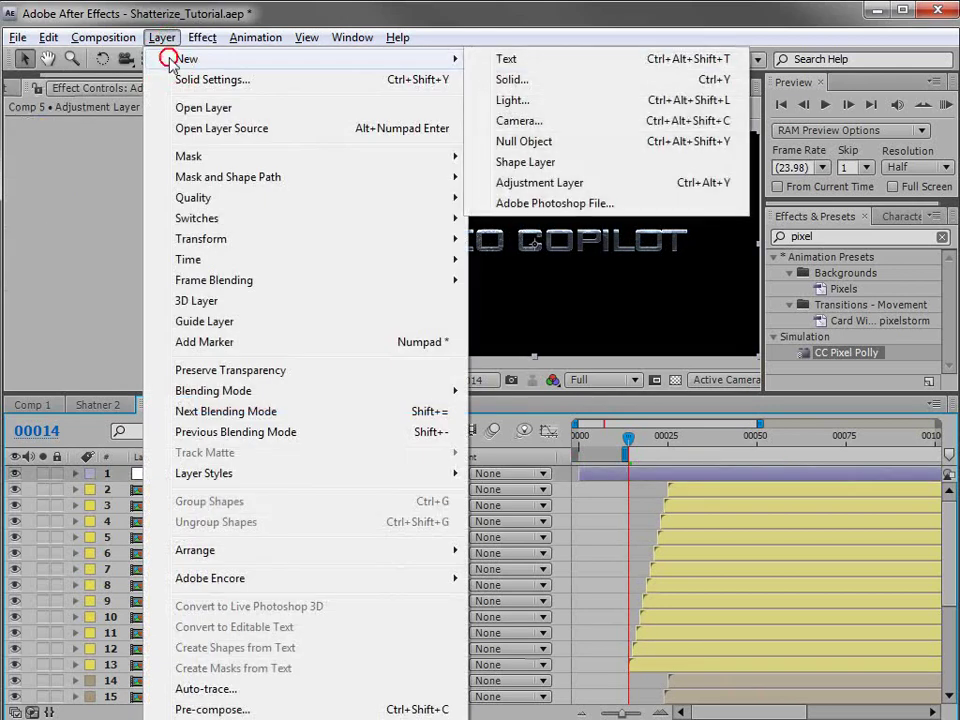
left_click(533, 84)
type("B")
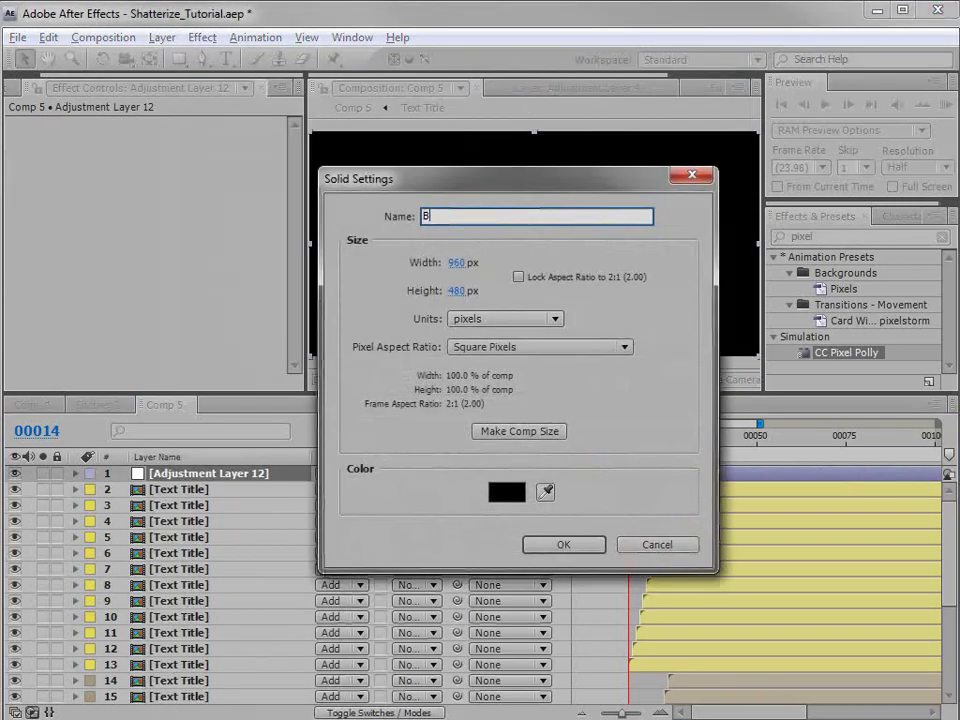
left_click(565, 545)
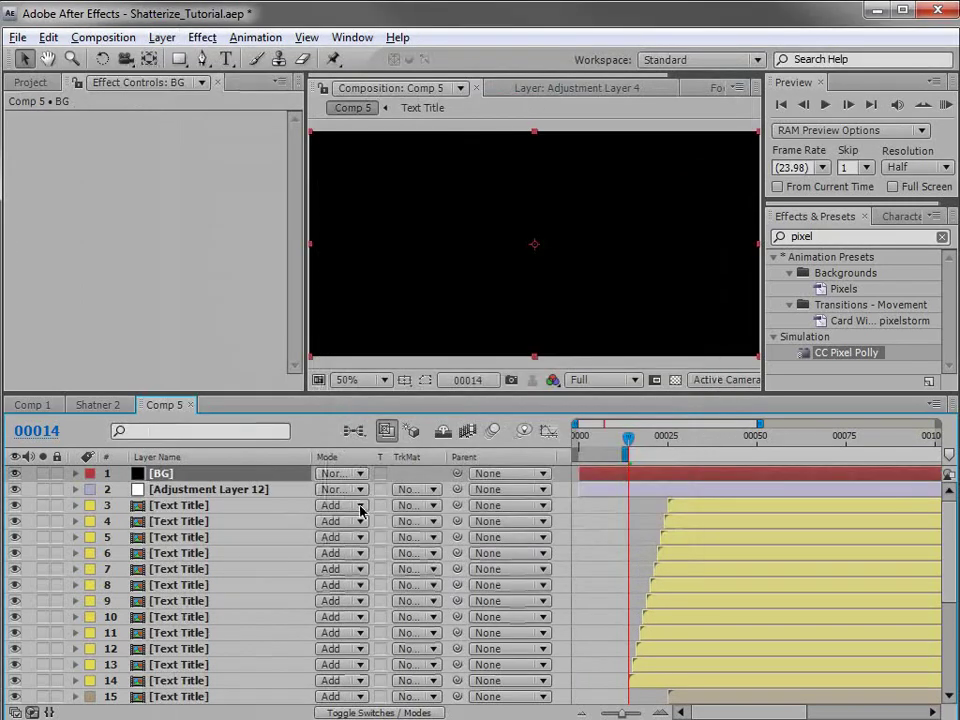
key("grave")
left_click_drag(152, 162, 158, 615)
key("grave")
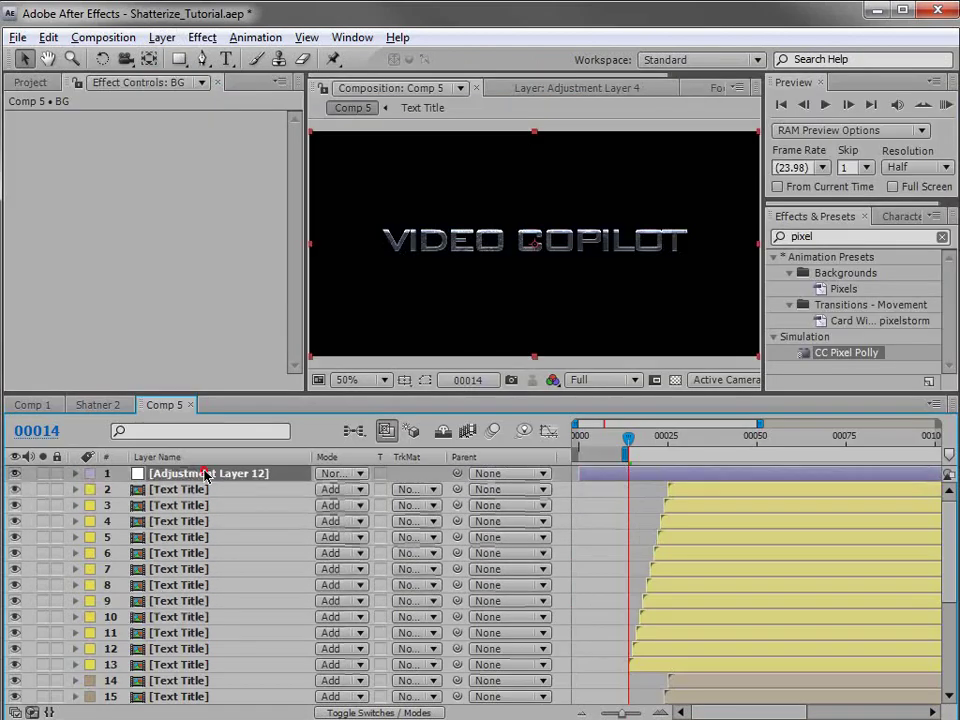
Apply a Stylize Glow effect to the top adjustment layer and set its glow dimensions to Vertical
left_click(205, 476)
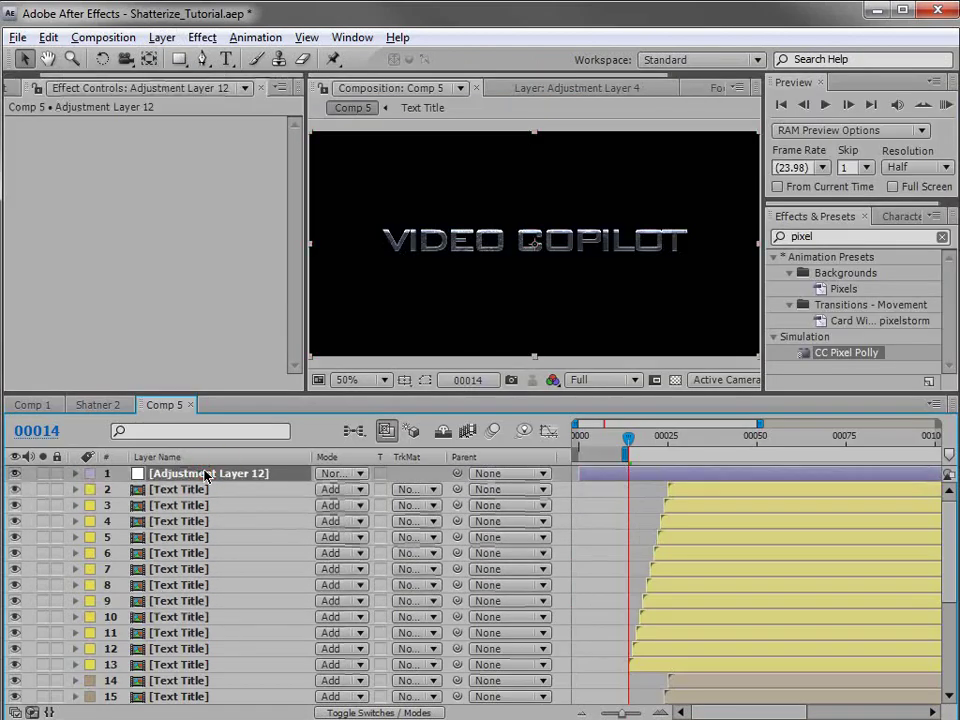
left_click(200, 37)
mouse_move(246, 460)
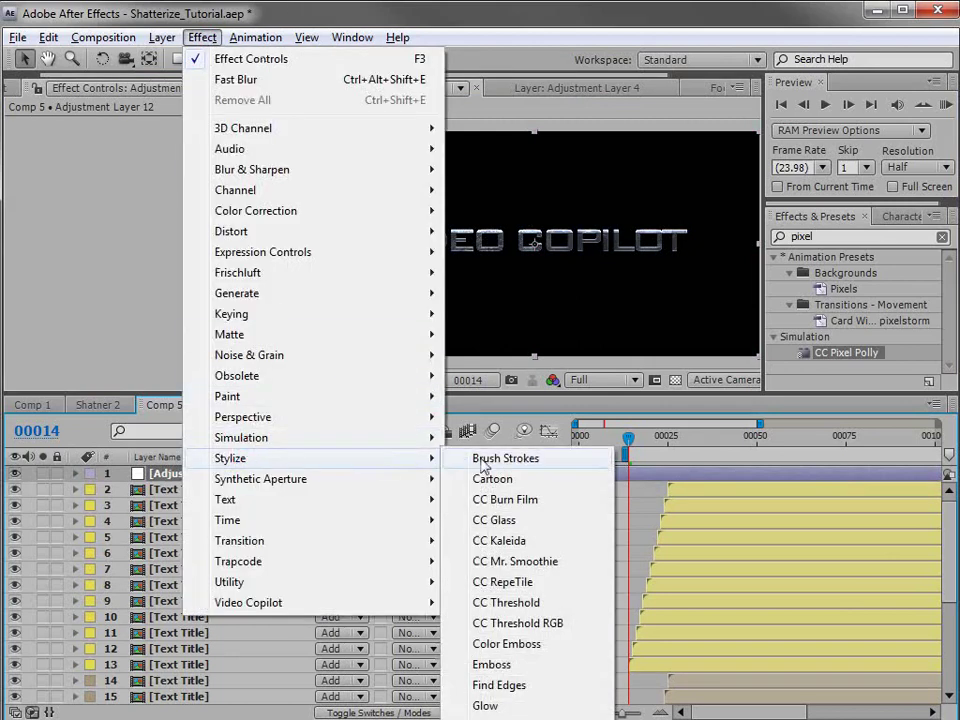
left_click(521, 710)
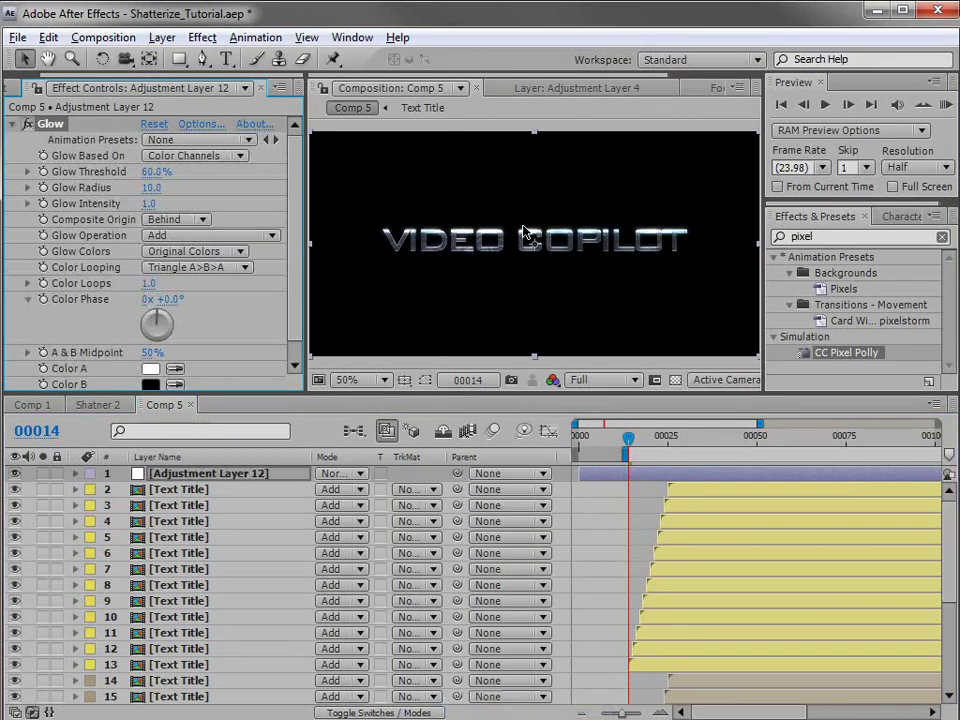
scroll(530, 243, "up", 1)
scroll(530, 243, "up", 1)
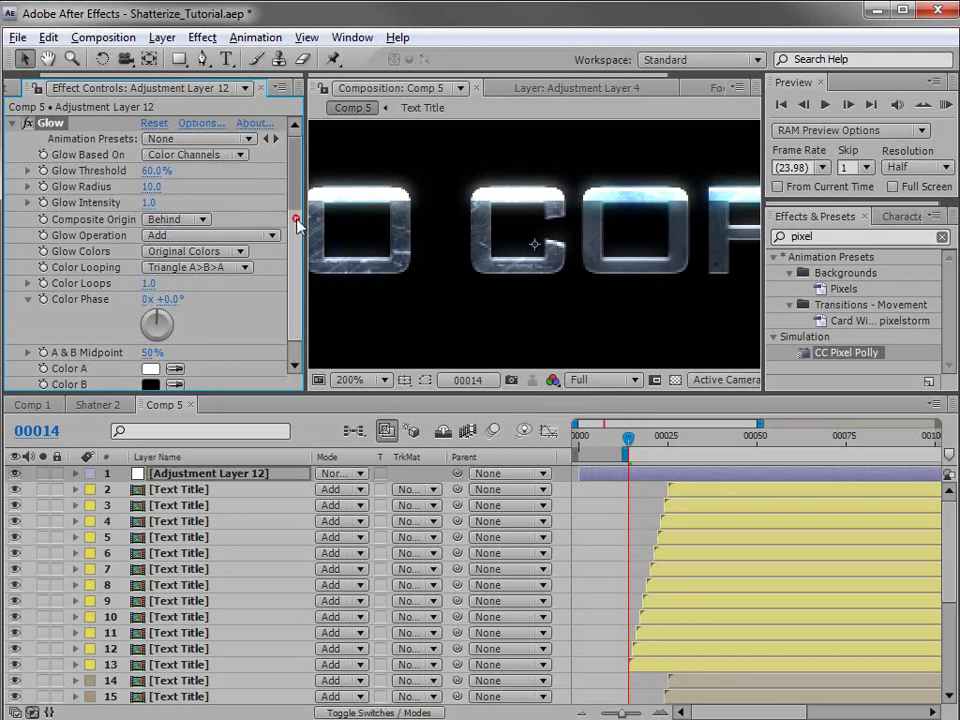
scroll(230, 300, "down", 1)
left_click(182, 382)
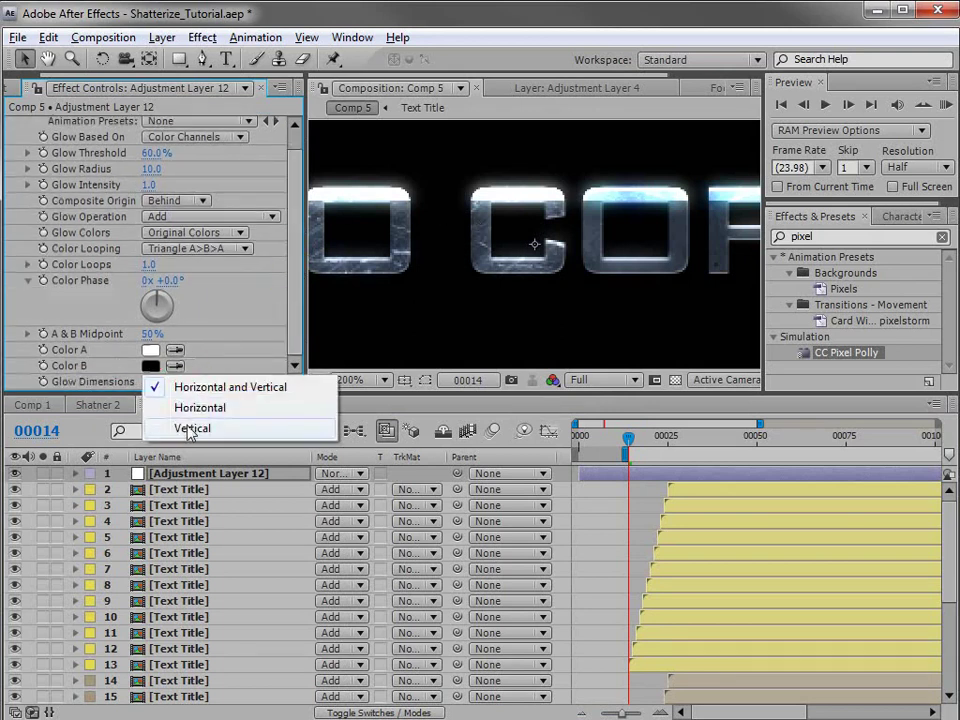
left_click(189, 427)
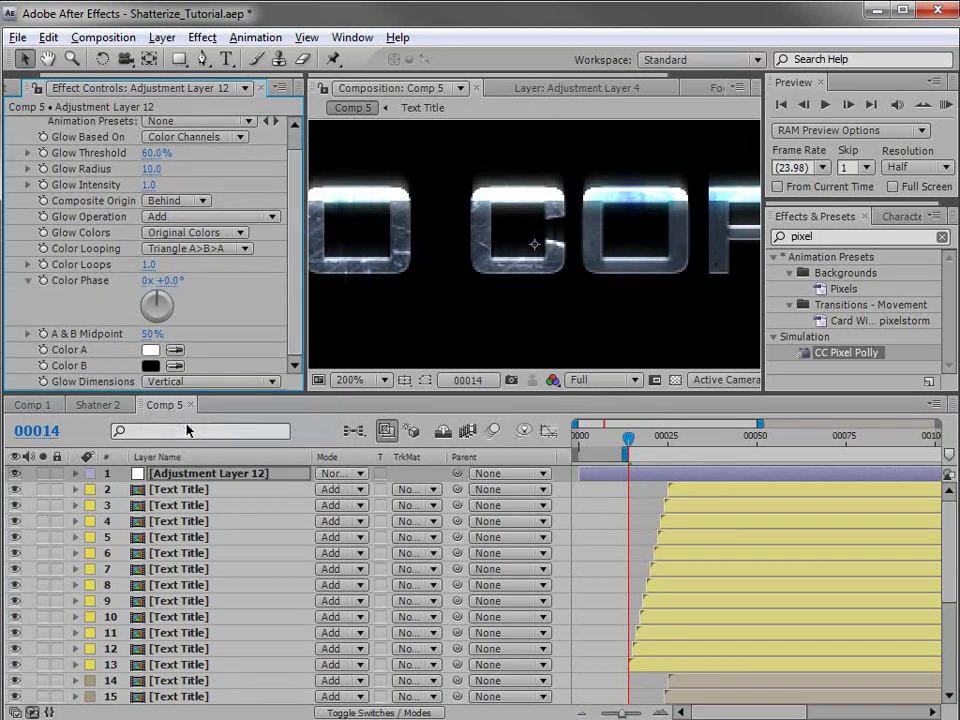
Switch the Glow to A & B Colors, with light blue 67C5F1 as Color A and deep blue 154DBE as Color B
left_click(186, 233)
left_click(225, 256)
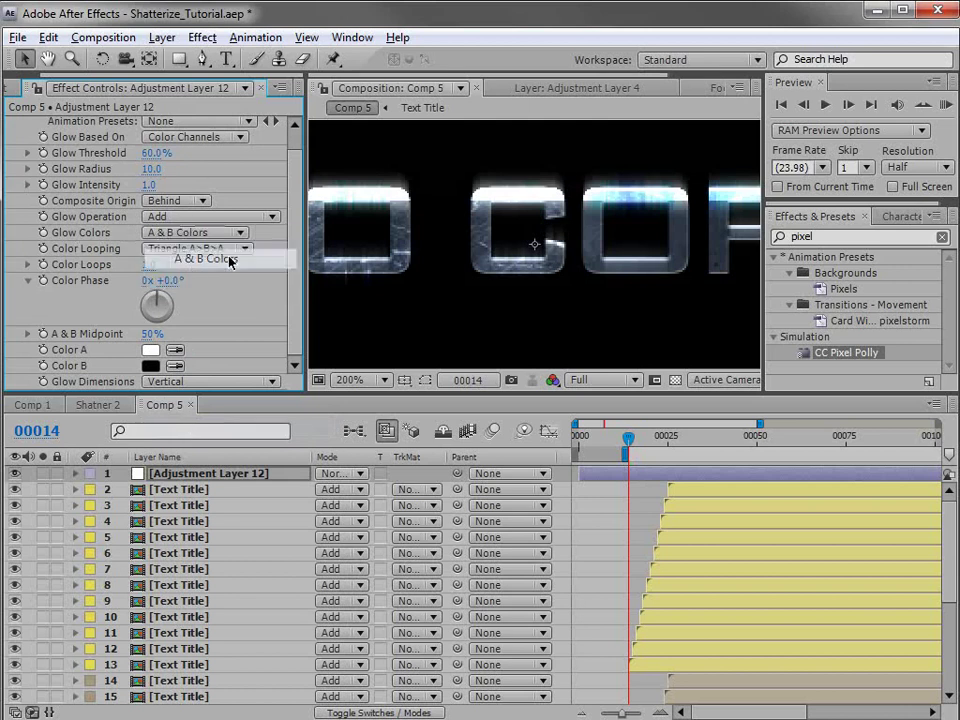
left_click(150, 351)
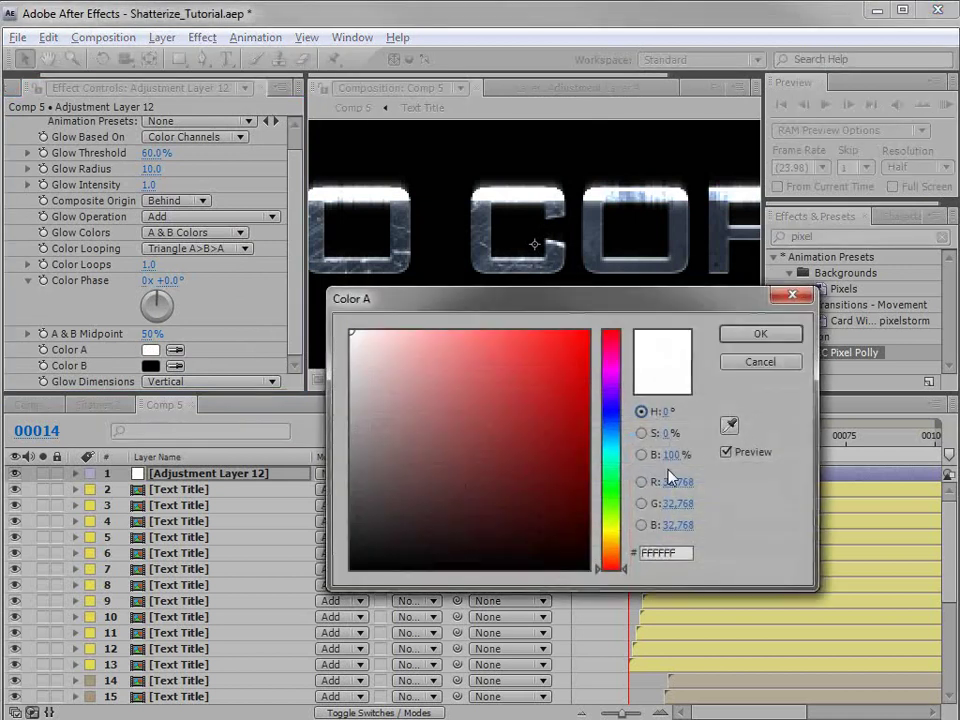
left_click(610, 440)
left_click(461, 343)
left_click(486, 343)
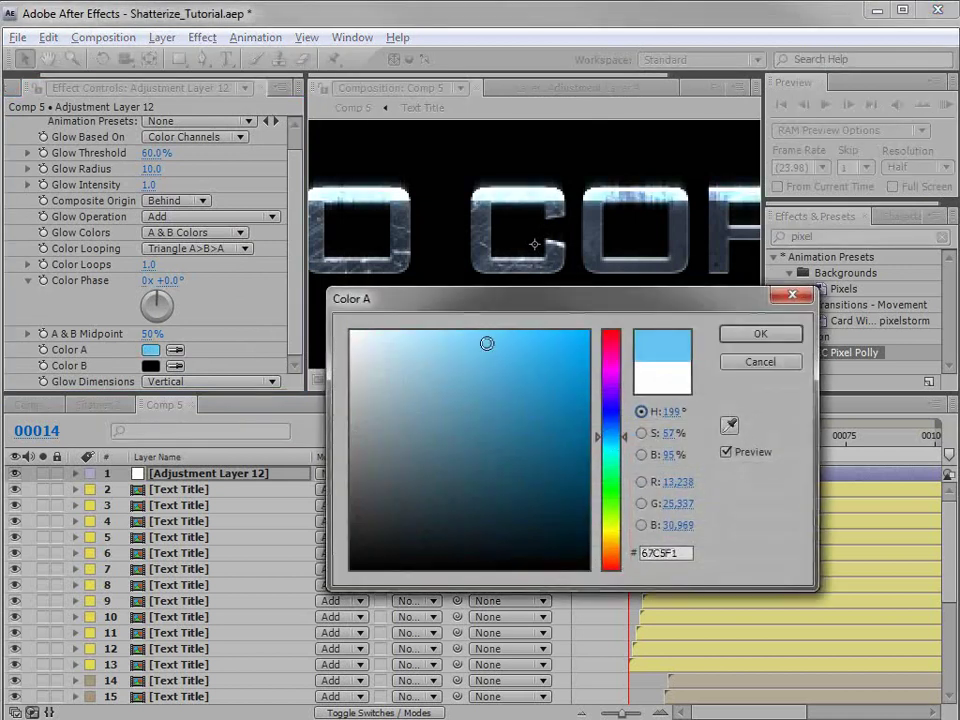
left_click(776, 337)
left_click(150, 366)
left_click(617, 425)
mouse_move(560, 388)
left_mouse_down()
mouse_move(564, 401)
mouse_move(562, 390)
left_mouse_up()
left_click(748, 327)
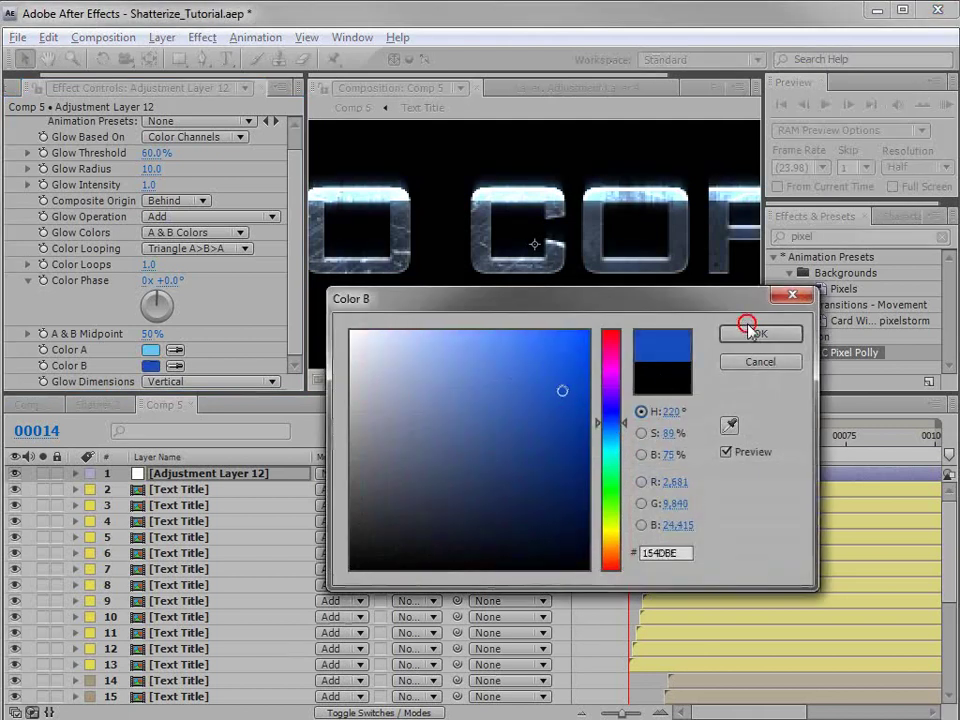
Set the Glow's intensity to 3.1 and radius to 9.0, and check the shattering title at frame 20
left_click(173, 184)
left_click_drag(173, 184, 352, 190)
left_click_drag(150, 169, 131, 175)
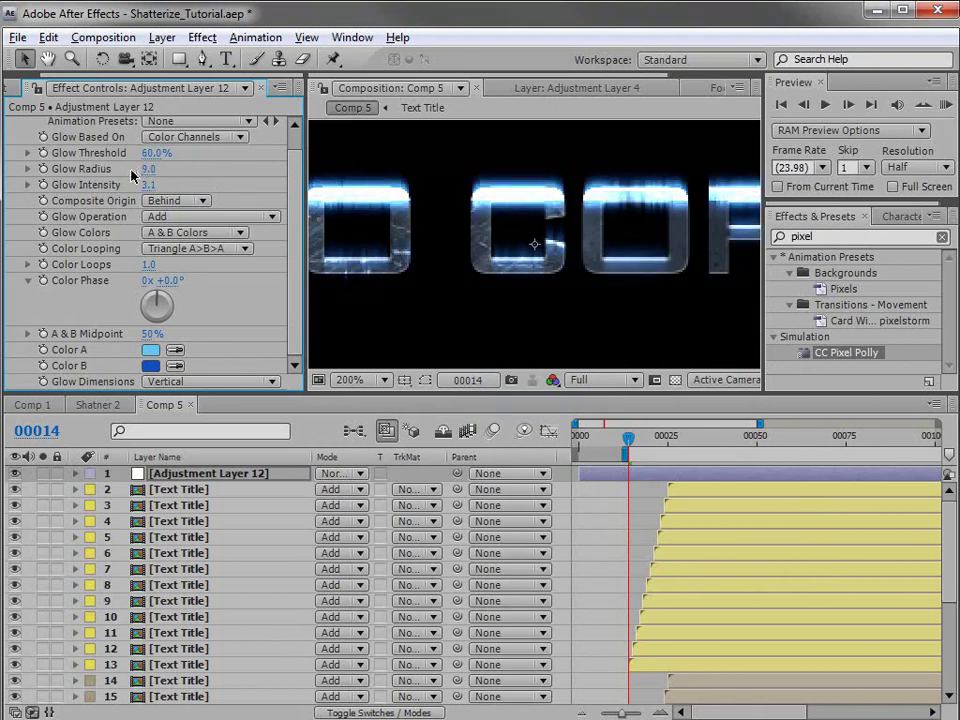
left_click(650, 439)
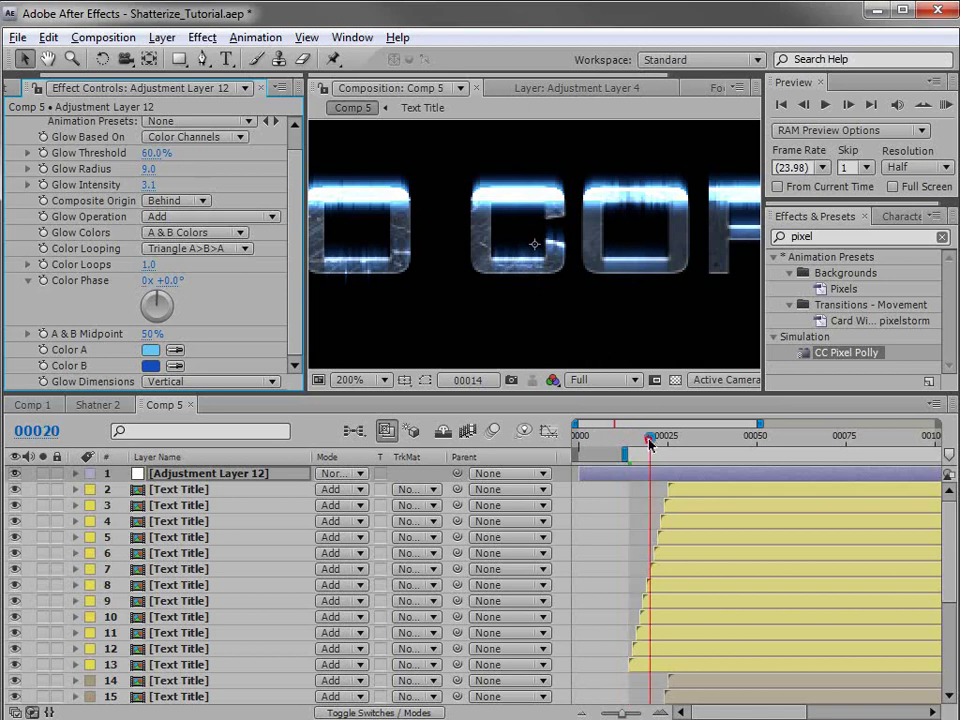
scroll(561, 270, "down", 2)
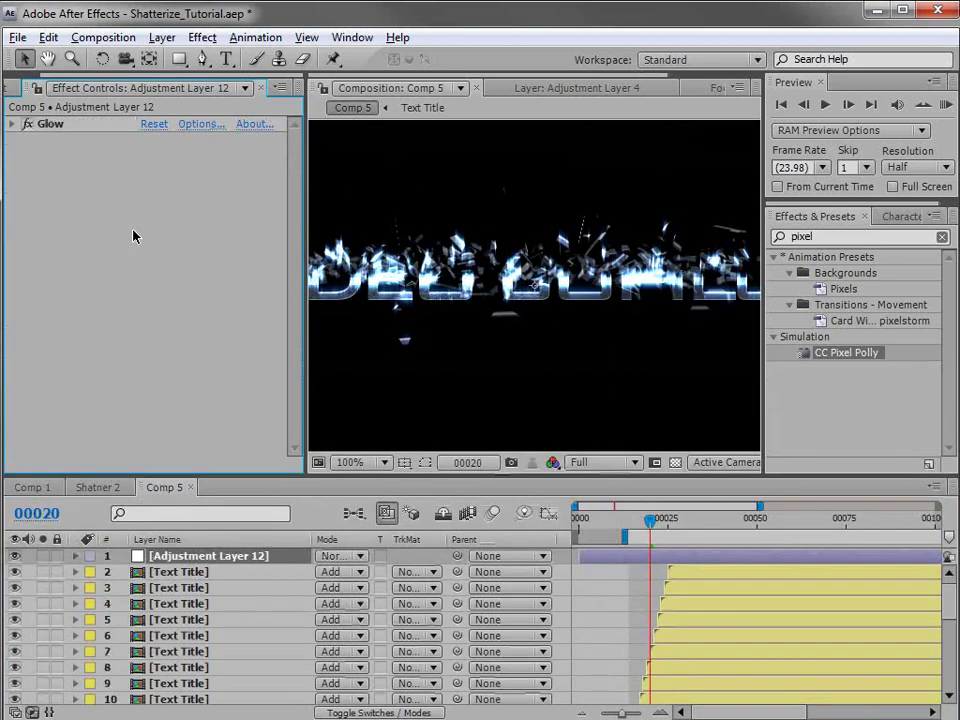
Duplicate the Glow effect on the adjustment layer and set the copy's radius to 67
left_click(40, 124)
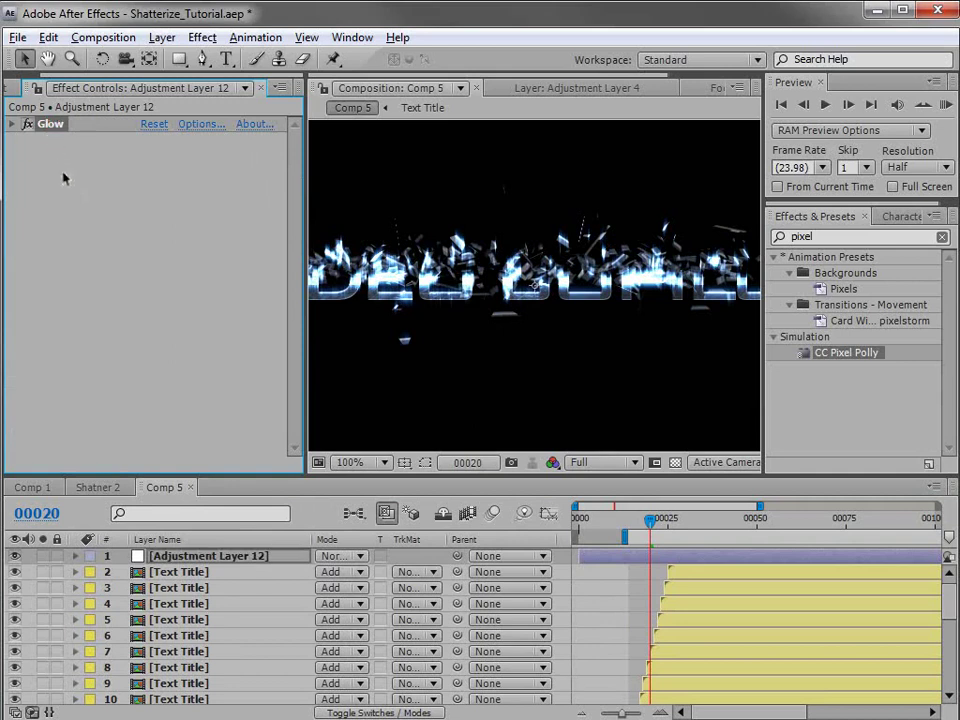
key("ctrl+d")
left_click(208, 196)
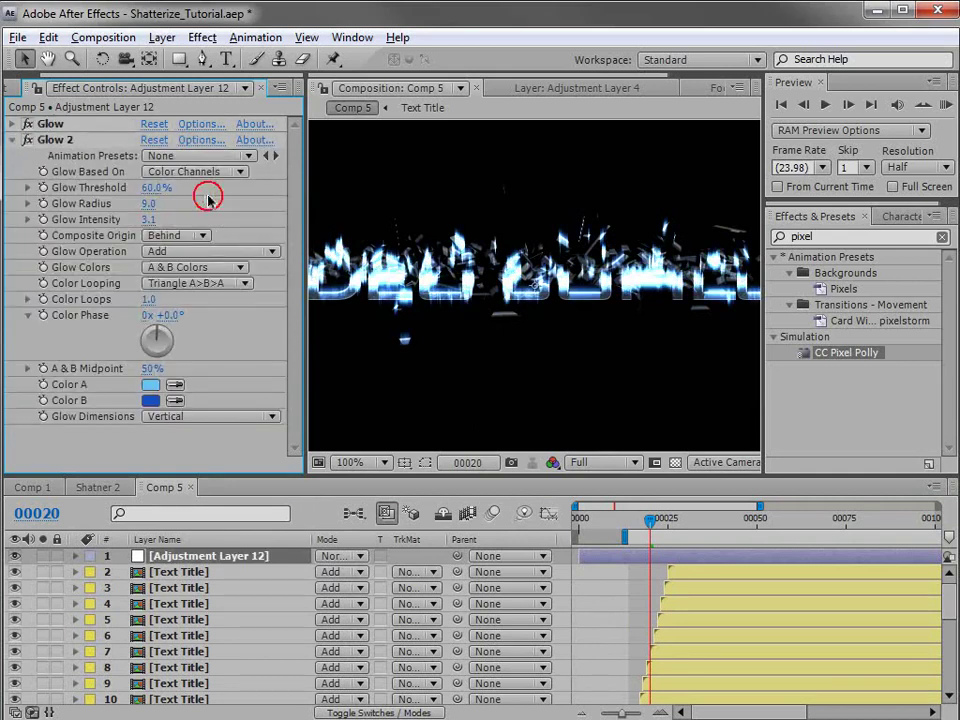
left_click_drag(143, 204, 190, 202)
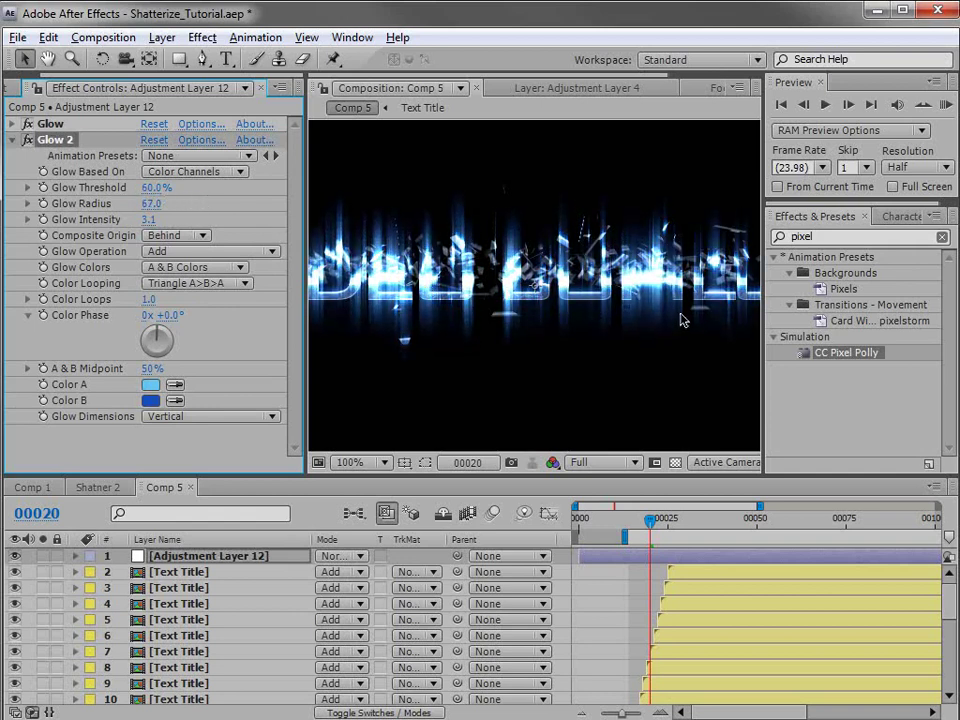
Set the Glow 2 intensity to 1 at frame 13, just before the shattering starts, and keyframe it there
left_click_drag(690, 537, 627, 534)
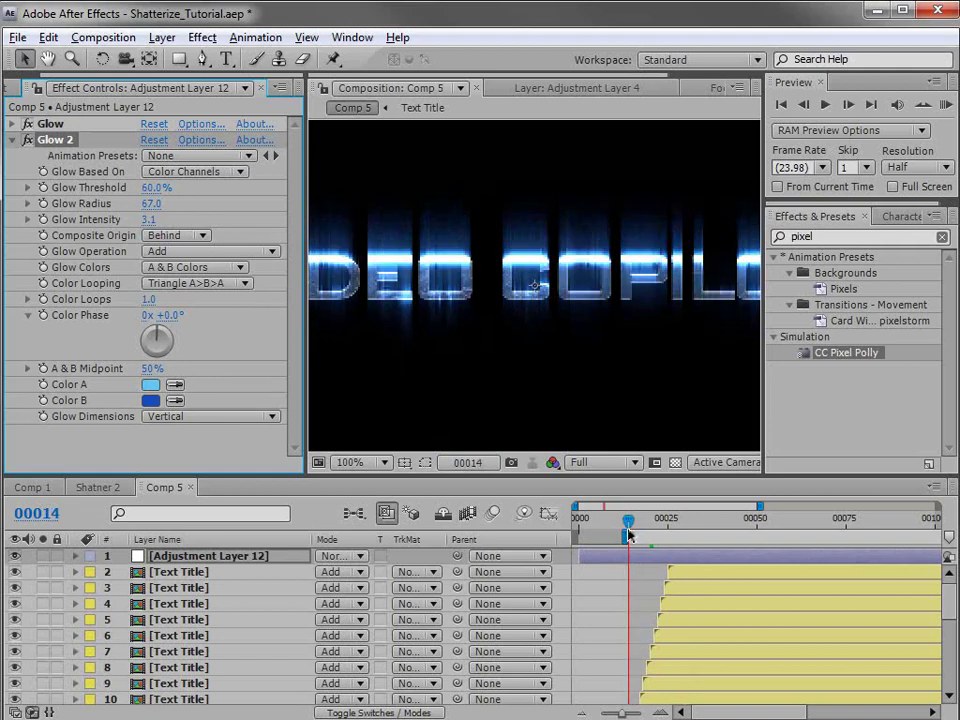
key("Page_Up")
key("Page_Down")
key("Page_Up")
left_click(151, 219)
type("1")
key("Return")
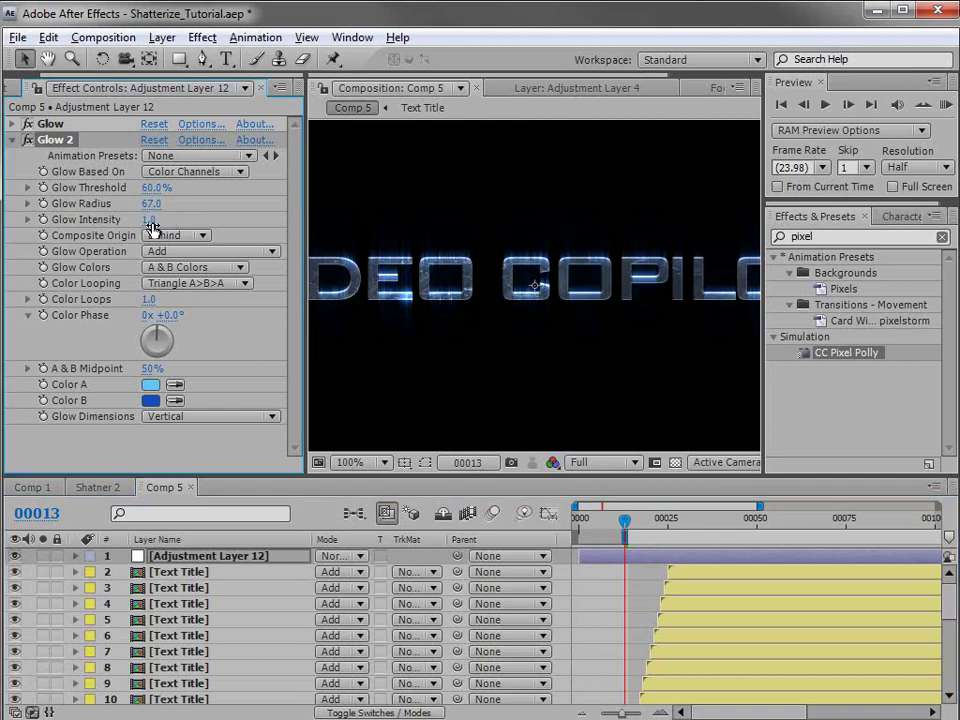
left_click(43, 220)
Keyframe a stronger Glow 2 intensity at frame 32 and check the ramp at frame 21
left_click_drag(640, 527, 686, 527)
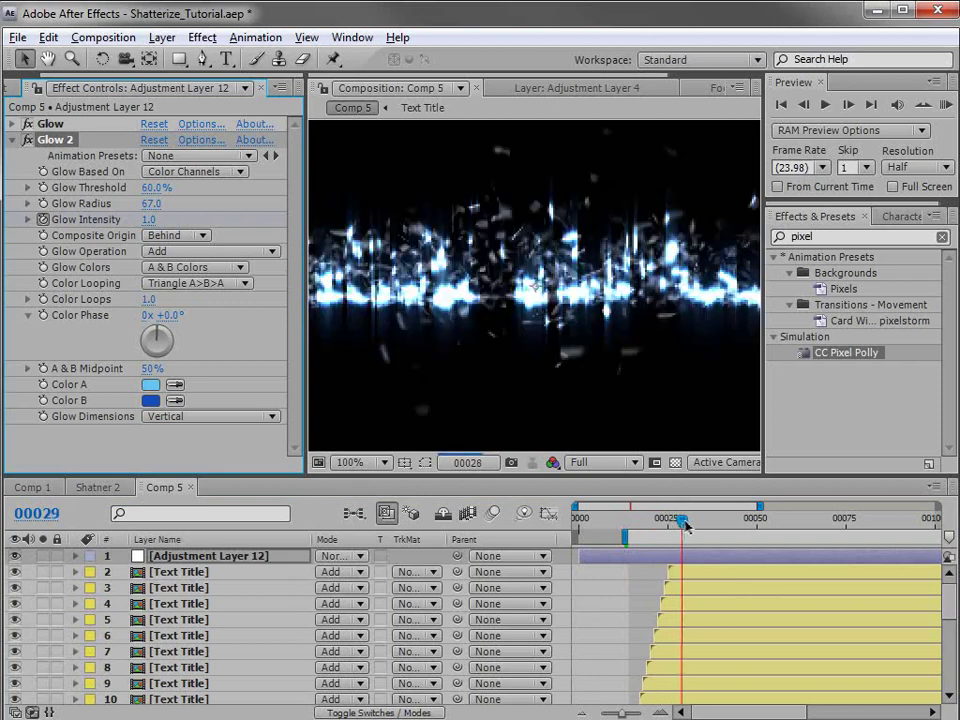
key("Page_Down")
key("Page_Down")
key("Page_Down")
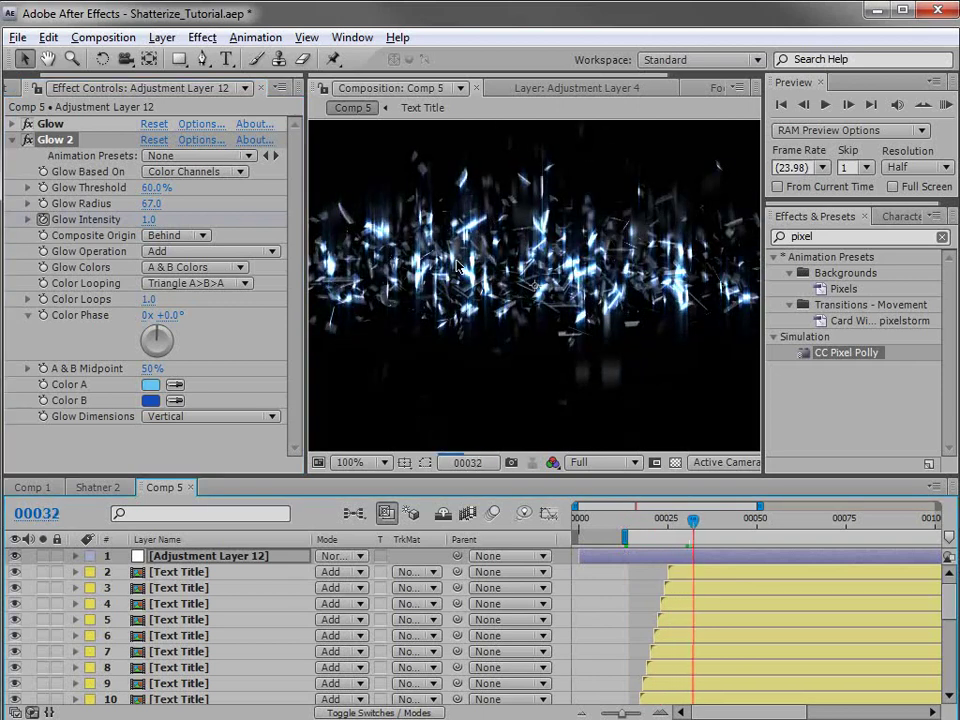
left_click(148, 219)
key("Return")
left_click_drag(688, 521, 654, 522)
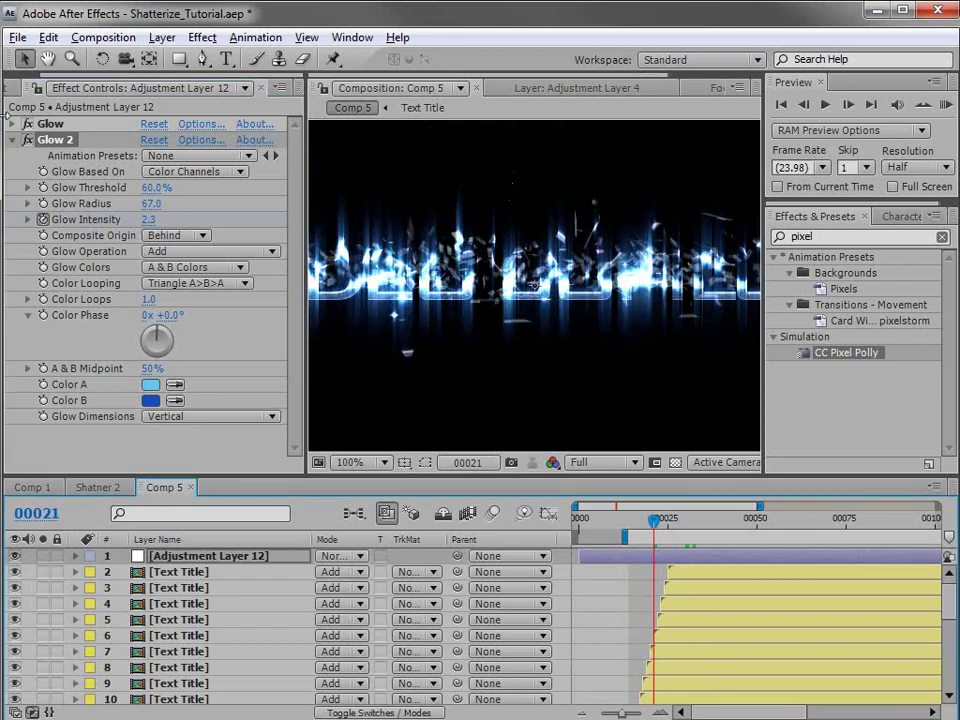
Duplicate Glow 2 and give the copy Horizontal and Vertical dimensions with a radius of 93
left_click(11, 140)
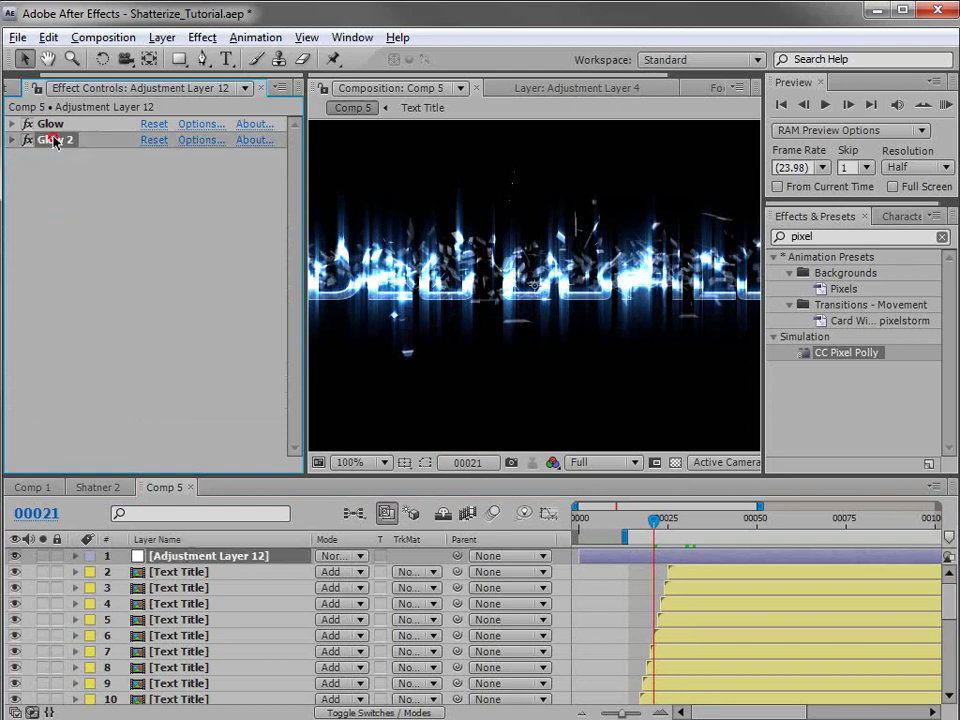
key("ctrl+d")
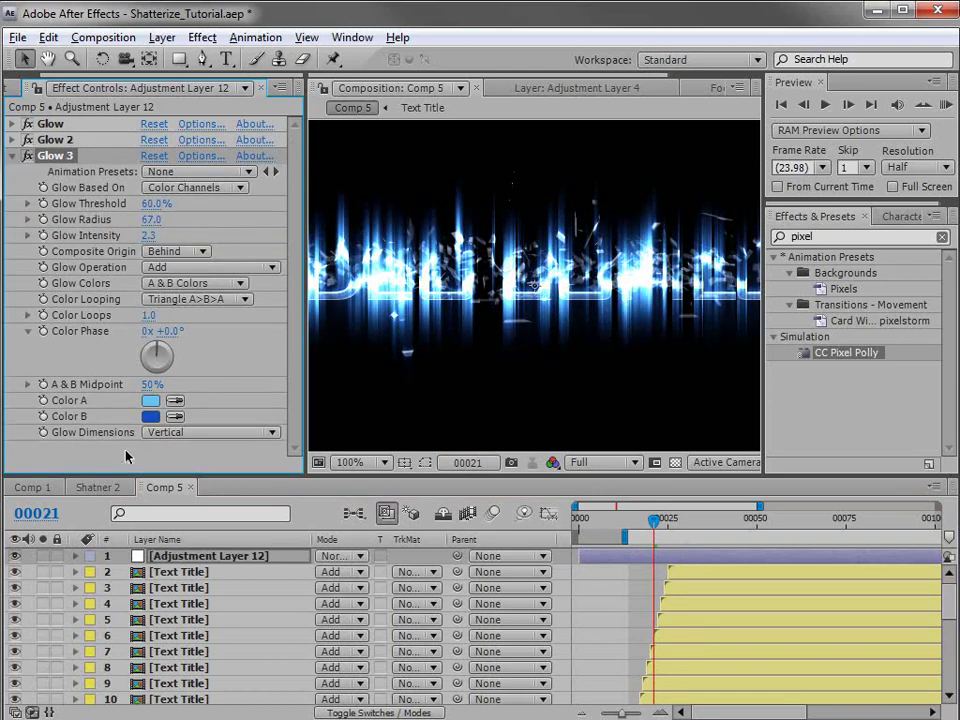
left_click(182, 432)
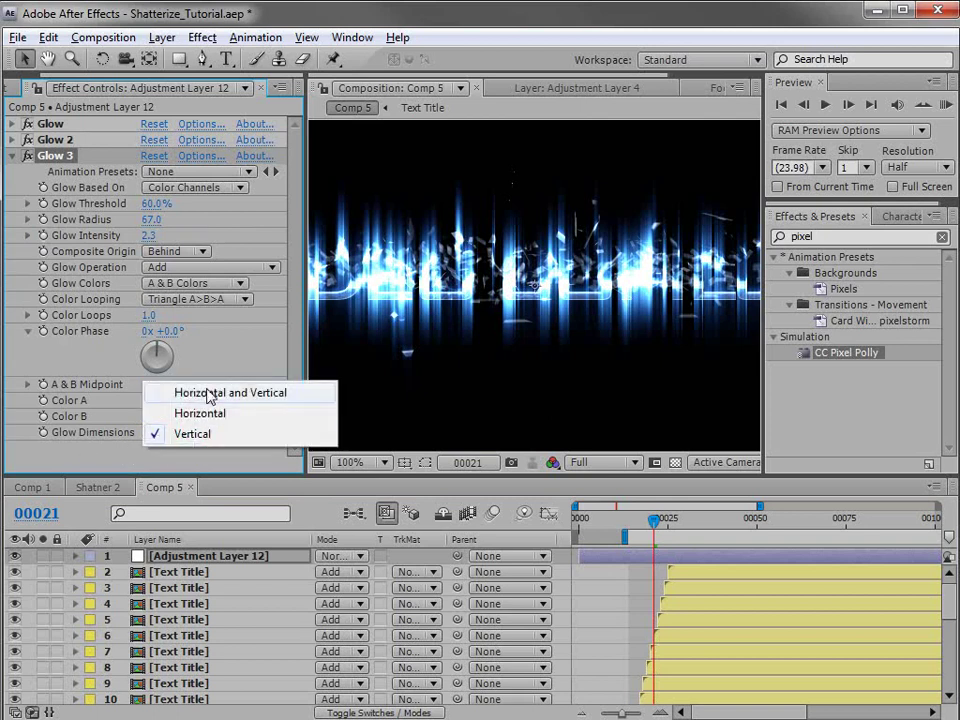
left_click(207, 392)
left_click_drag(155, 219, 181, 221)
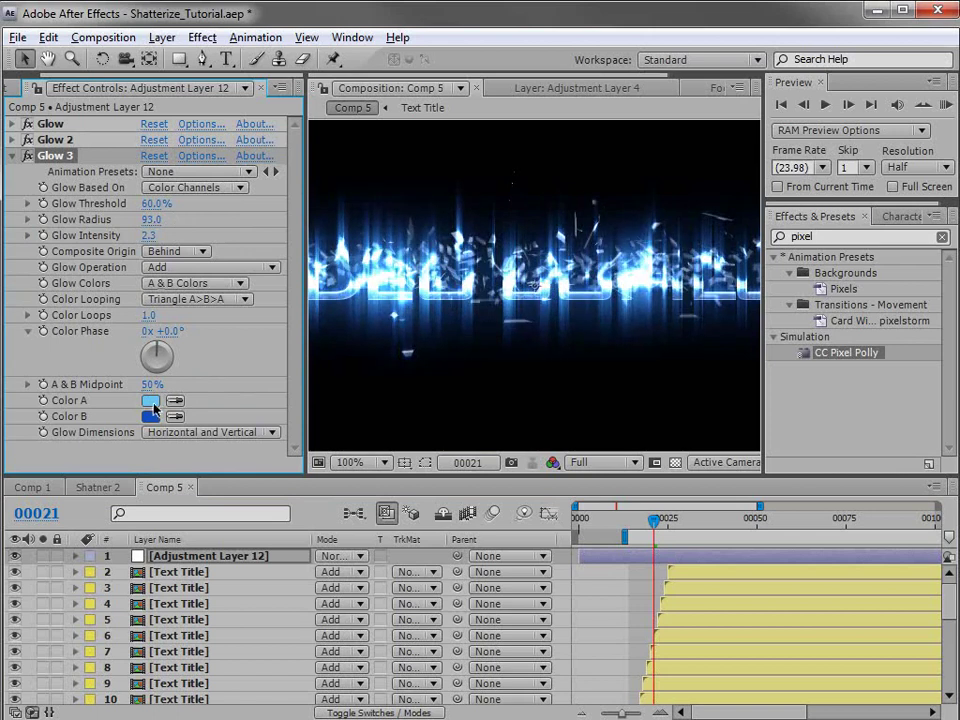
Darken Color A of Glow 3 to a deeper blue and check the result at frame 17
left_click(151, 400)
mouse_move(489, 343)
left_mouse_down()
mouse_move(516, 358)
mouse_move(527, 399)
left_mouse_up()
left_click(760, 334)
mouse_move(655, 521)
left_mouse_down()
mouse_move(710, 532)
mouse_move(624, 534)
mouse_move(641, 530)
left_mouse_up()
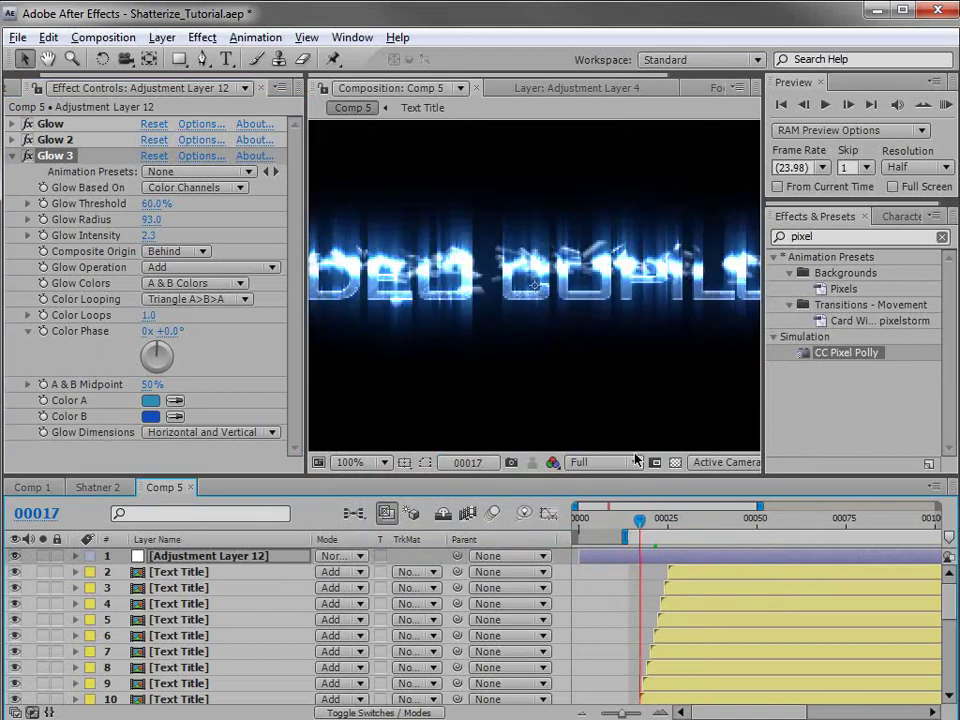
left_click(600, 604)
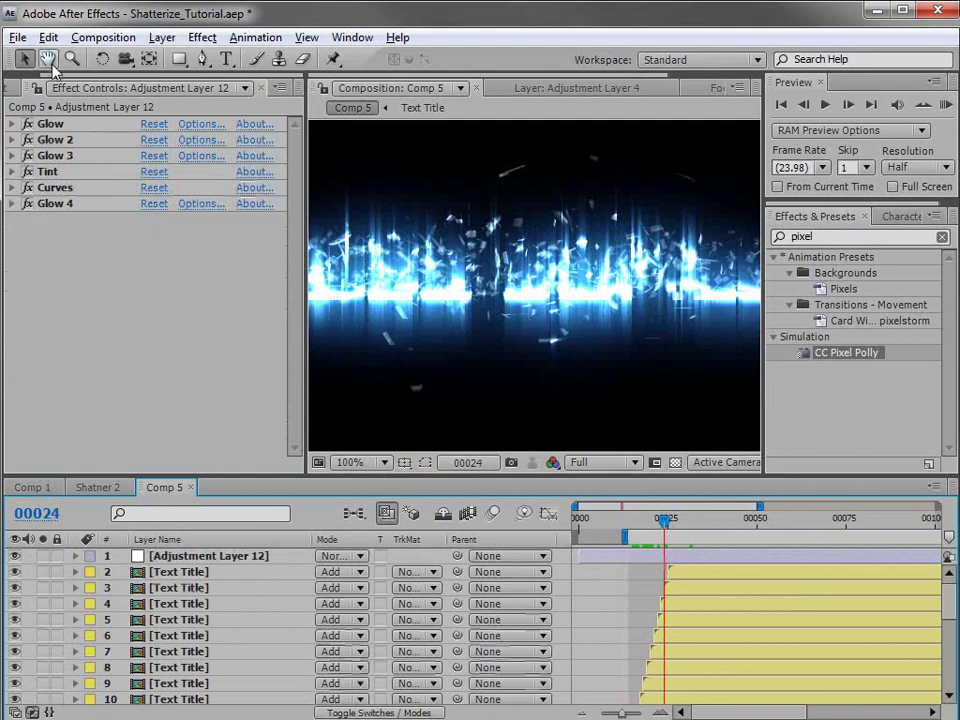
Create a new composition containing Comp 5 as a nested layer and view its frame enlarged
left_click(14, 88)
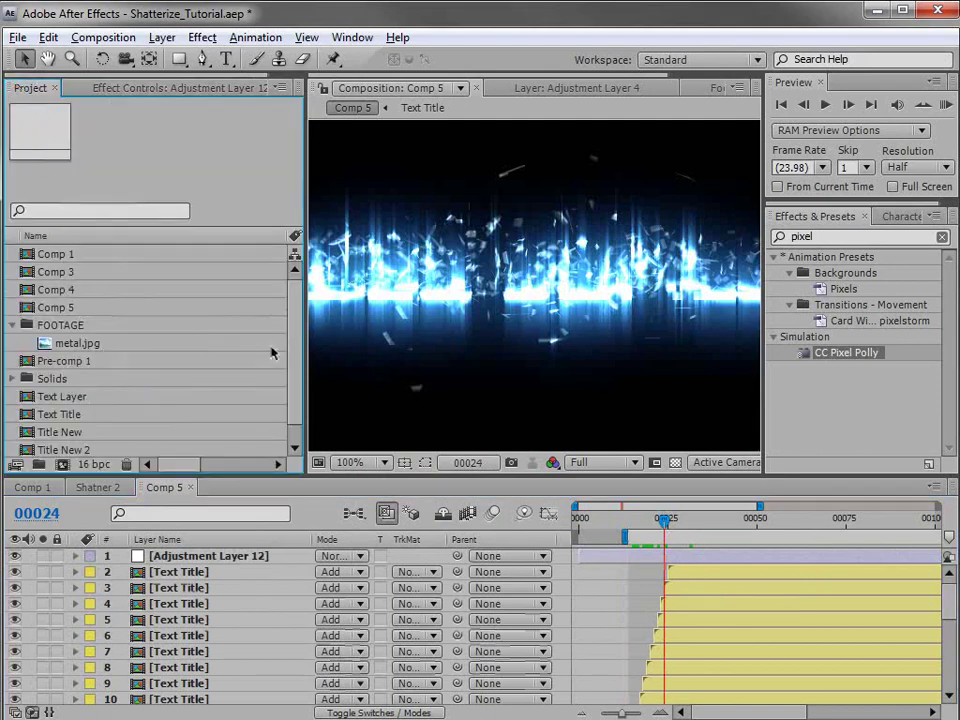
scroll(290, 360, "down", 1)
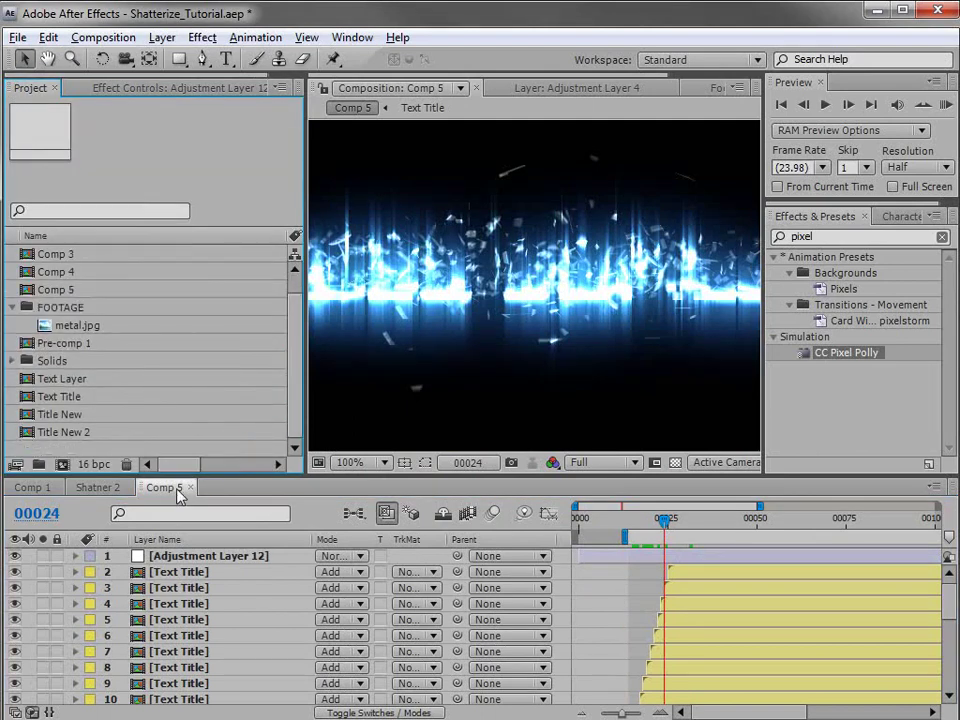
left_click(58, 288)
left_click_drag(56, 293, 62, 464)
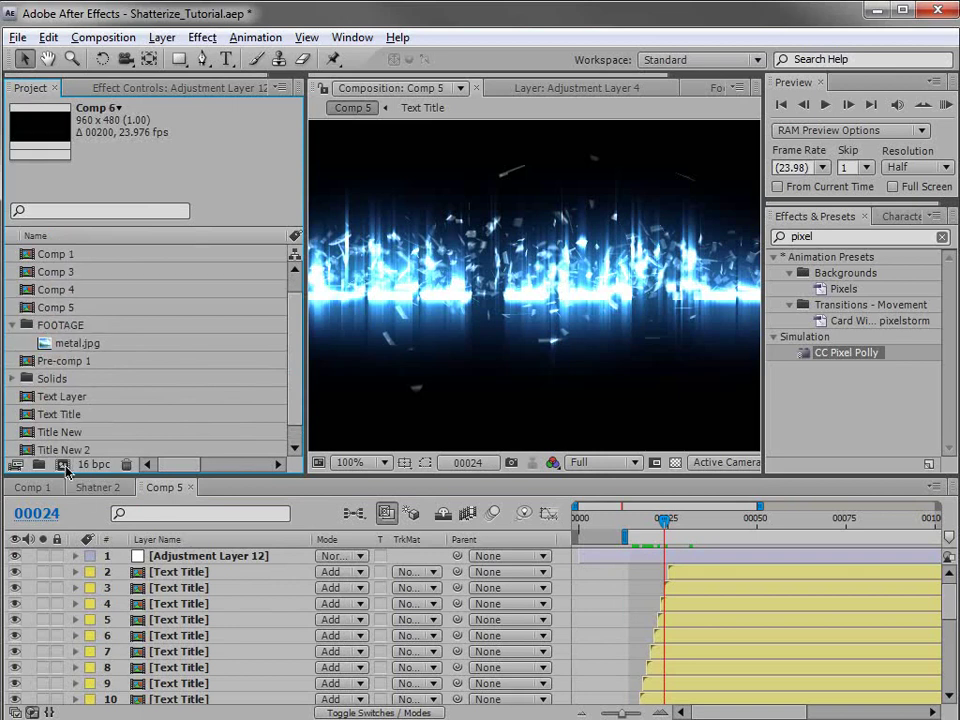
key("grave")
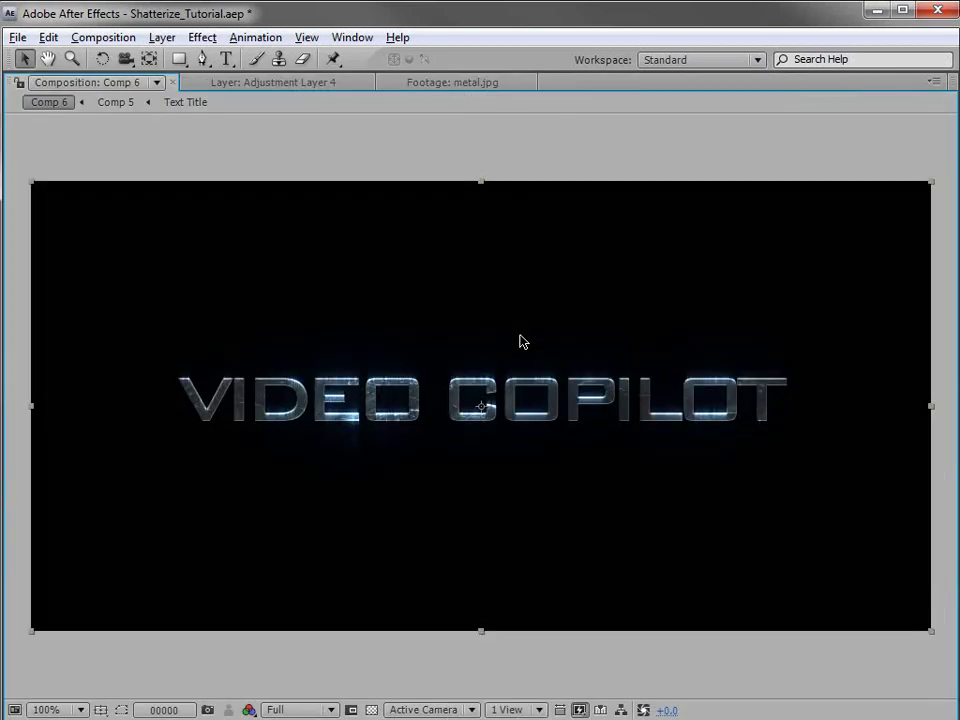
key("grave")
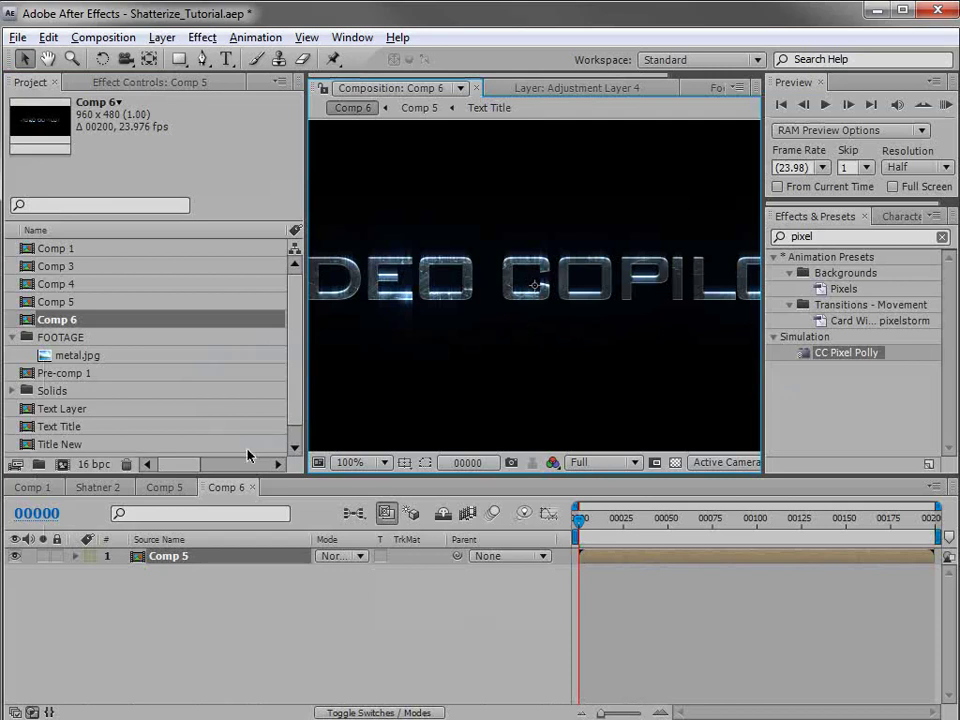
Open Comp 5 and solo the base Text Title layer just above the BG layer
left_click(160, 488)
key("grave")
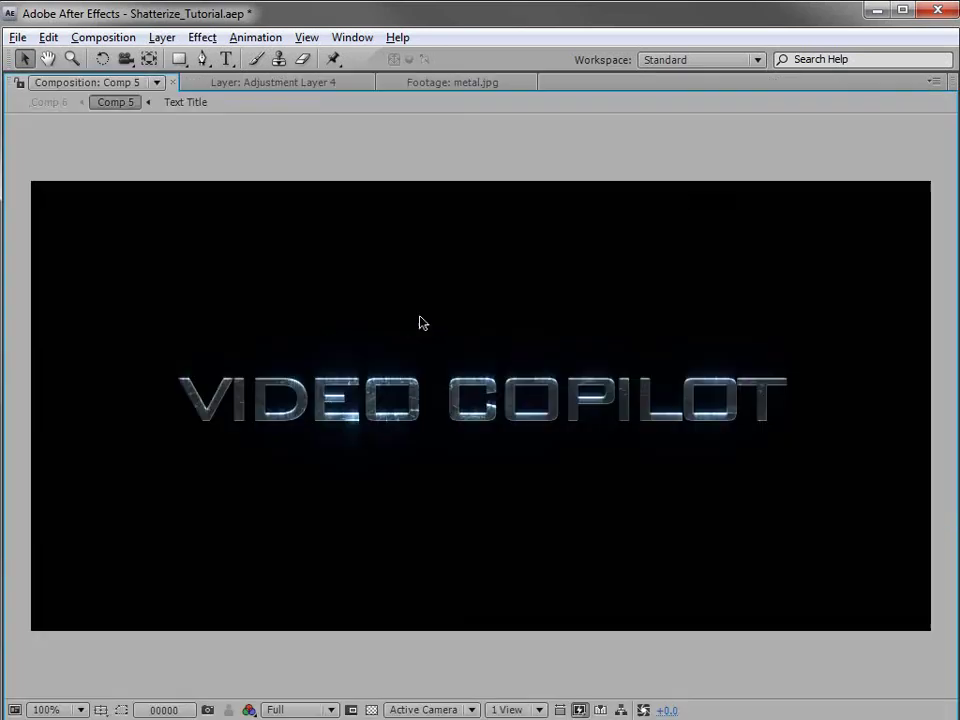
key("grave")
scroll(536, 334, "down", 2)
left_click_drag(456, 332, 488, 364)
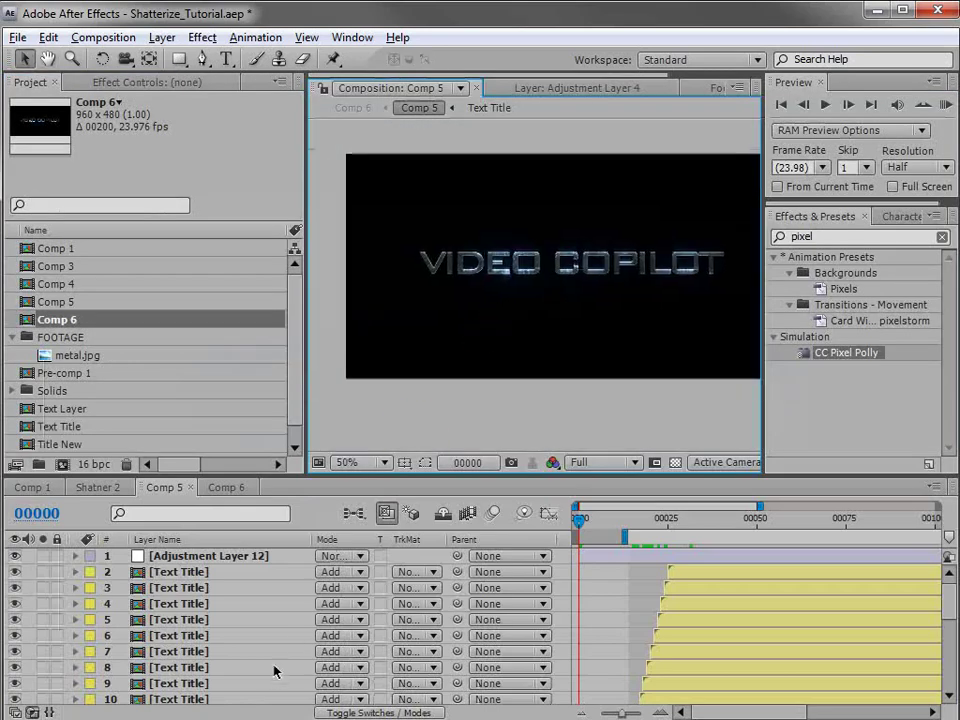
scroll(172, 660, "down", 5)
left_click(42, 679)
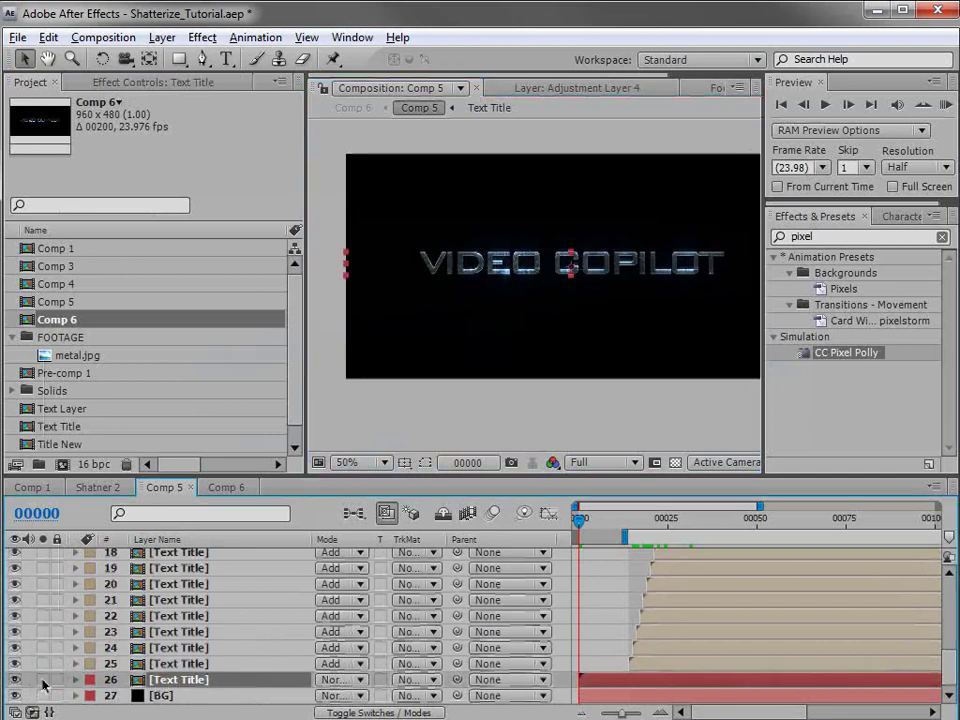
key("slash")
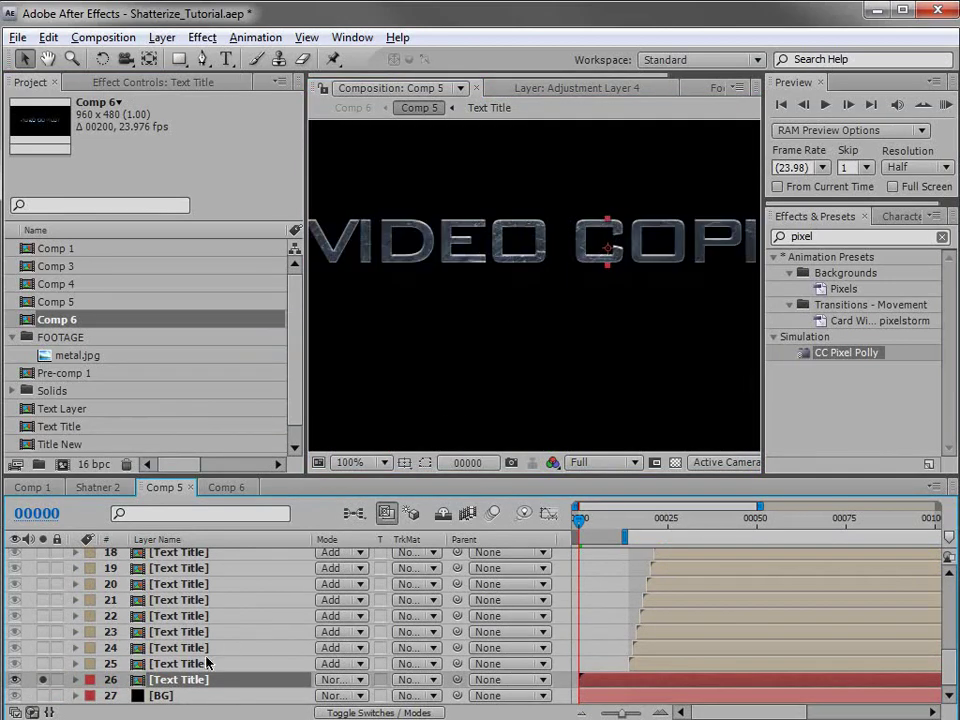
Duplicate the soloed Text Title layer and set the lower copy's scale to 98%
key("ctrl+d")
left_click(189, 681)
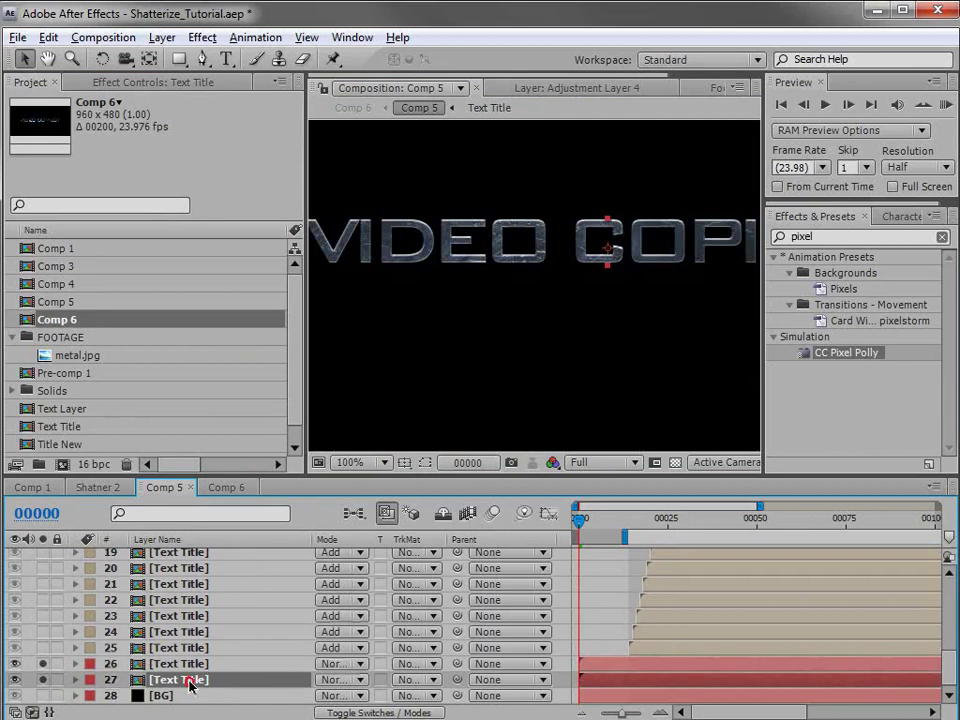
key("s")
left_click_drag(376, 703, 379, 697)
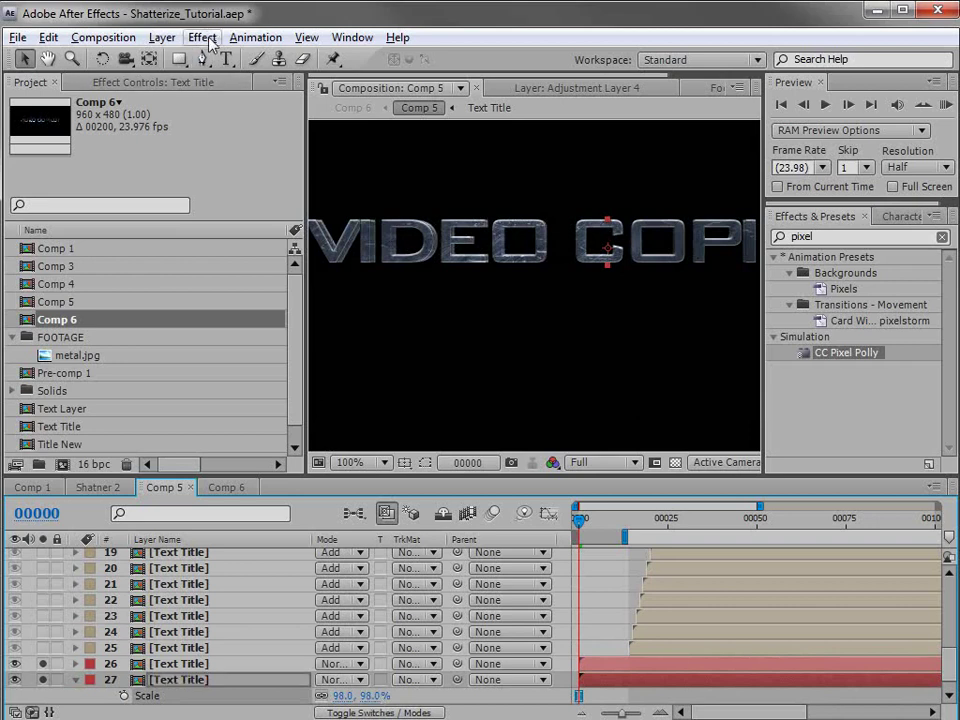
Apply Curves to the lower title copy, pull the RGB midtones down to darken it, and inspect the letter edges enlarged
left_click(202, 37)
mouse_move(257, 210)
left_click(478, 521)
left_click_drag(140, 233, 146, 281)
key("grave")
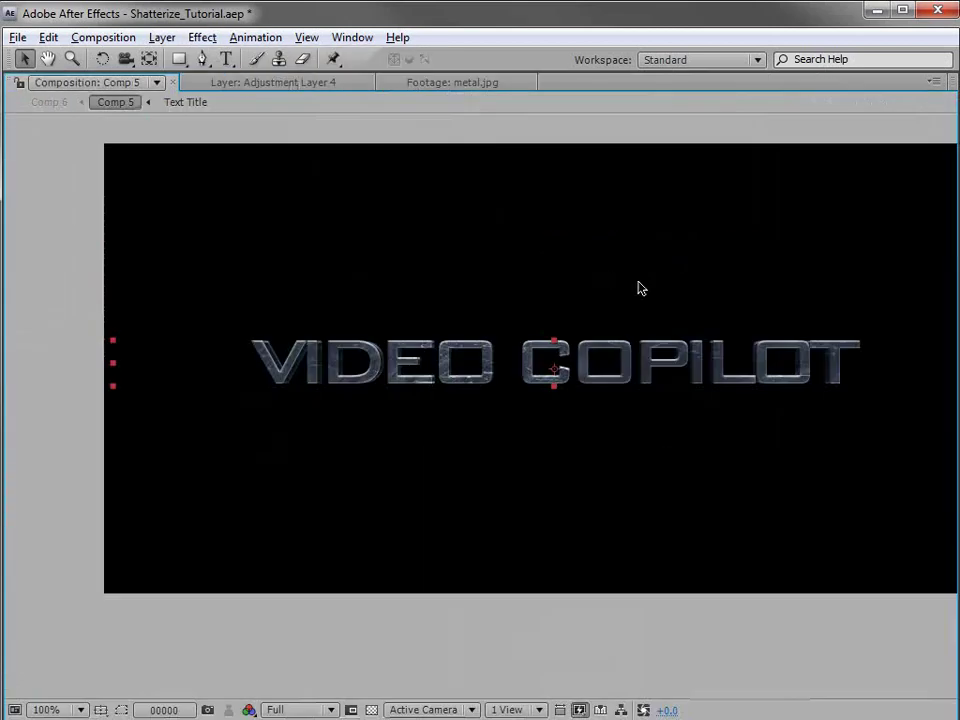
key("period")
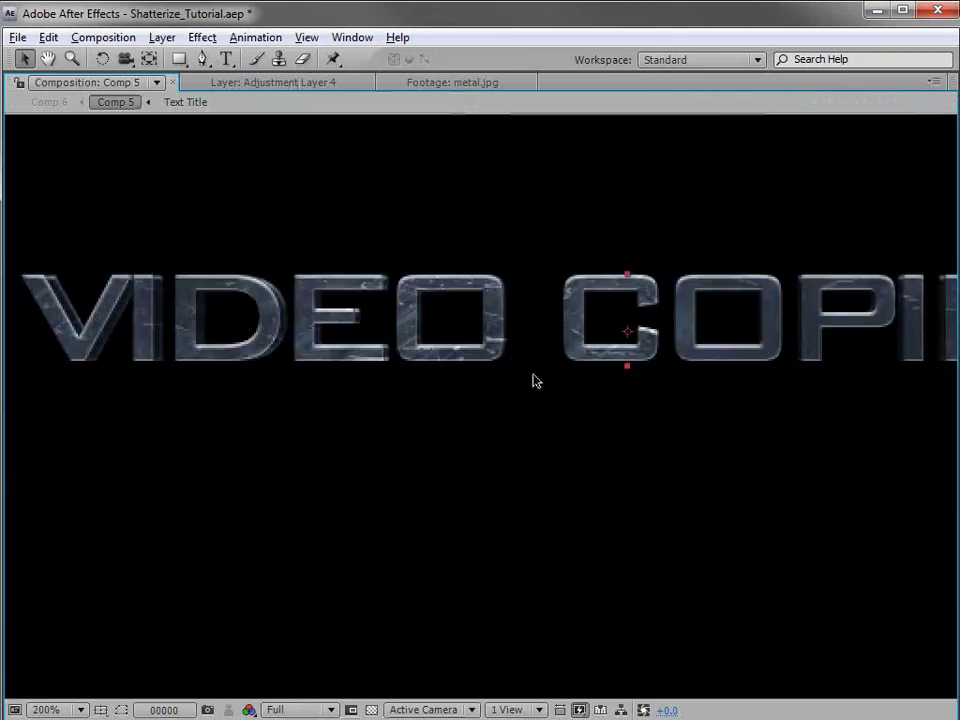
left_click_drag(129, 328, 167, 332)
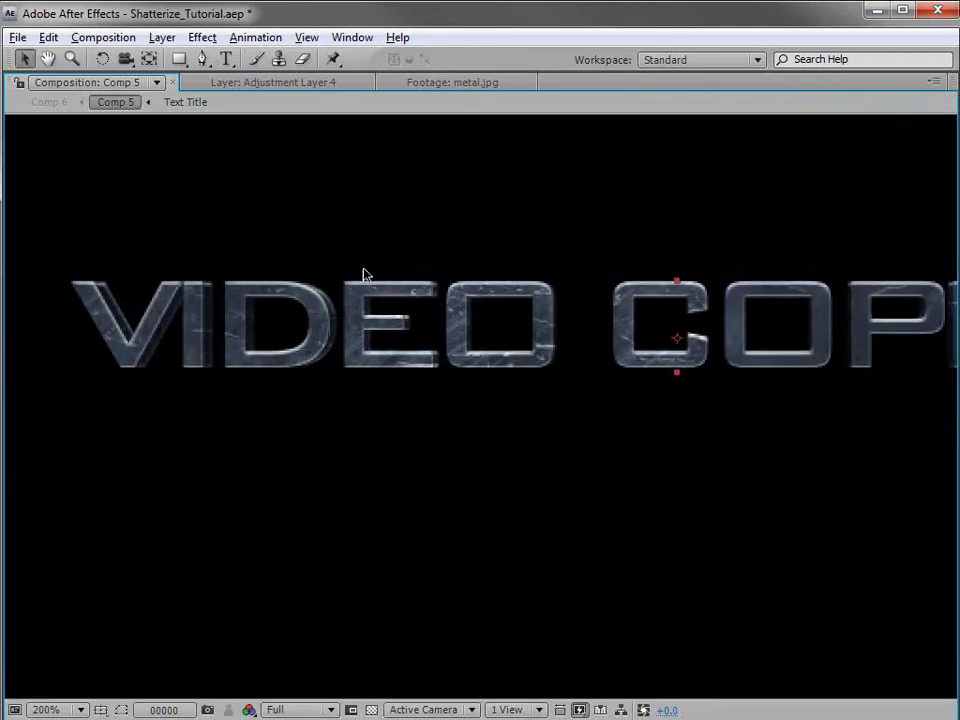
key("grave")
key("comma")
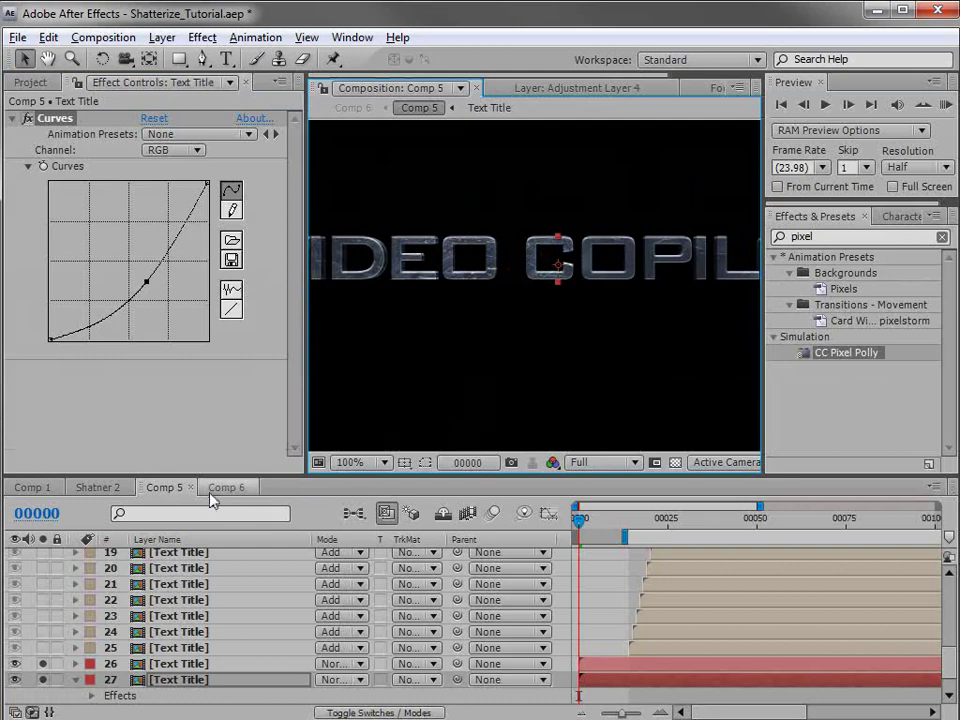
Turn off the solo on both base title layers in Comp 5 and check Comp 6 at frame 25
left_click(220, 488)
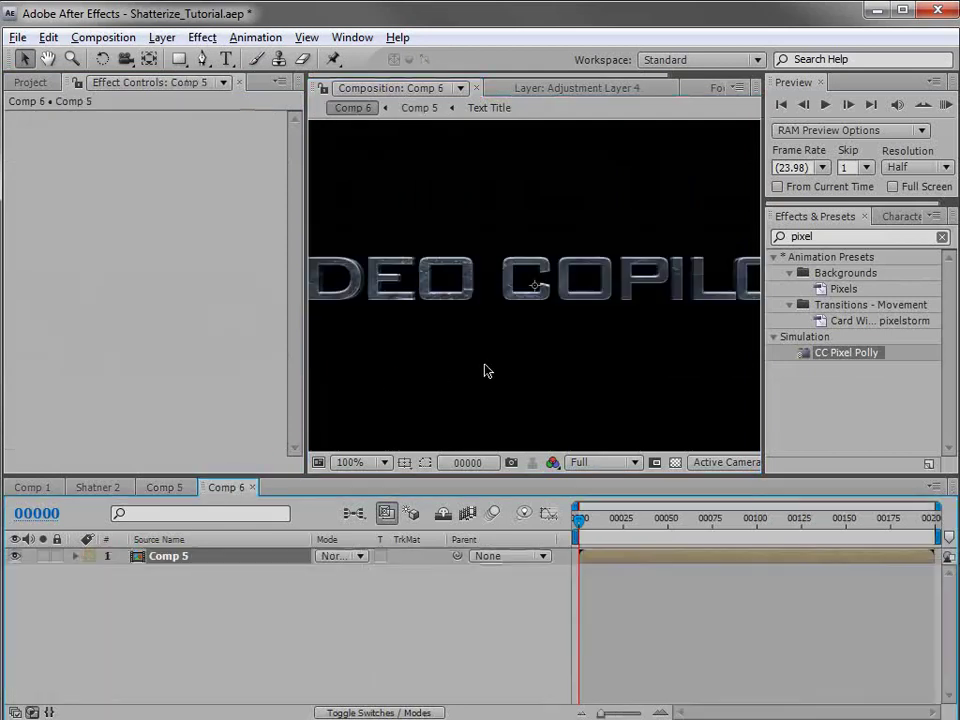
left_click(166, 487)
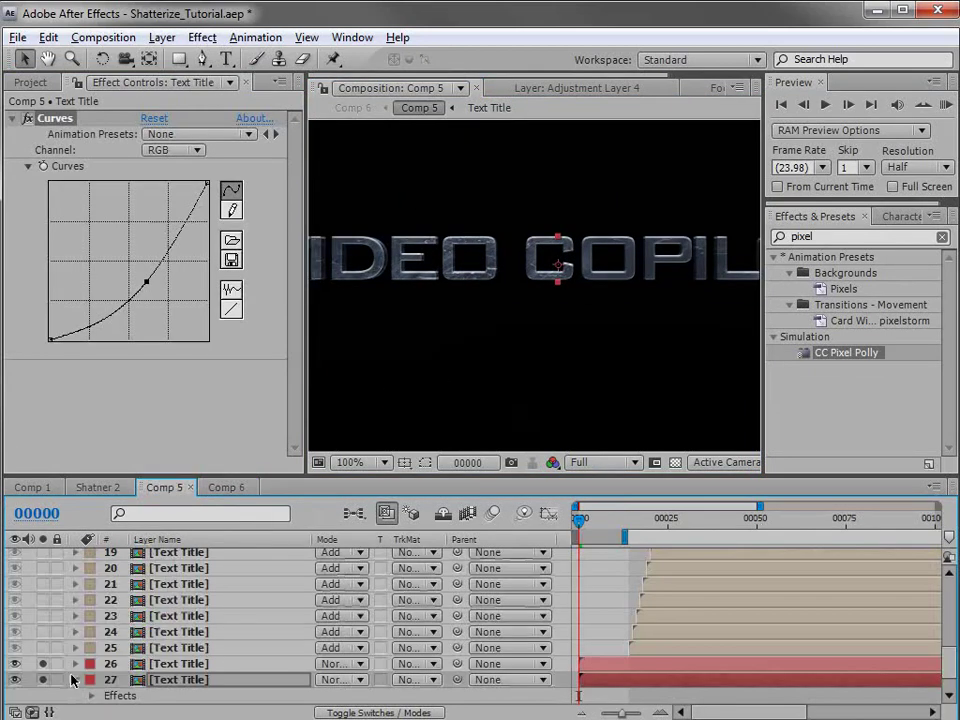
left_click(221, 489)
left_click_drag(600, 518, 625, 528)
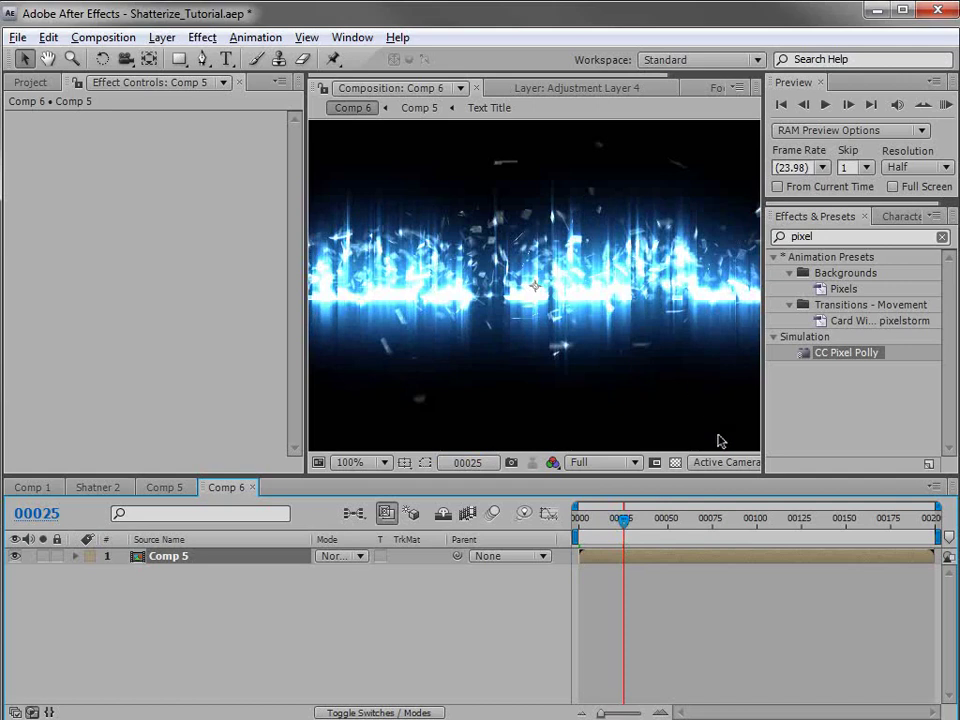
Add a new null object to Comp 6 above the nested Comp 5 layer
left_click(160, 37)
mouse_move(160, 40)
mouse_move(200, 60)
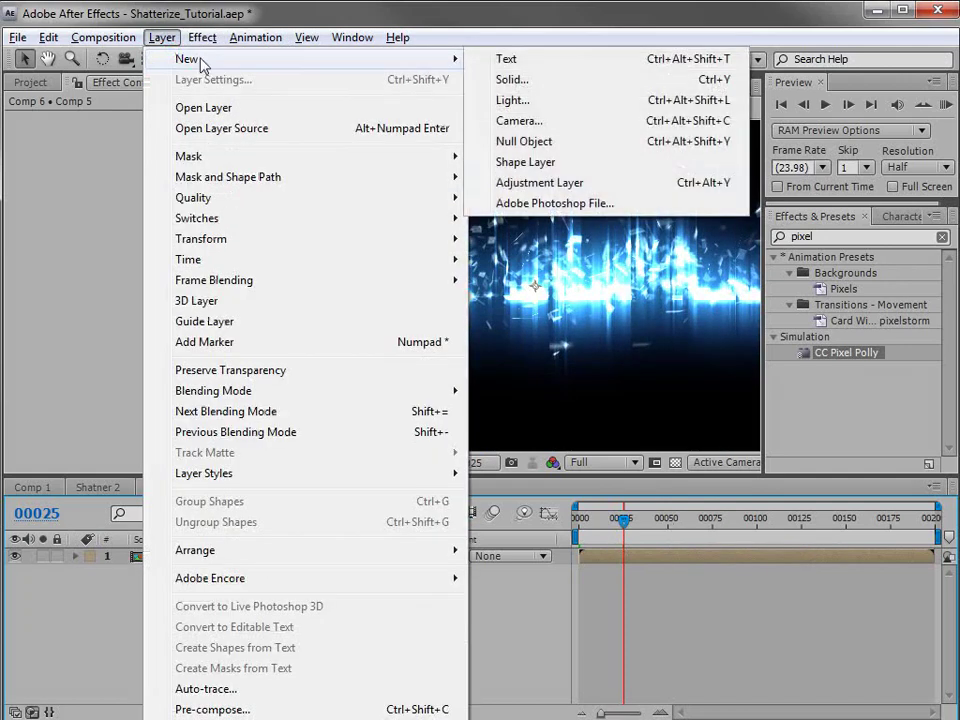
left_click(545, 145)
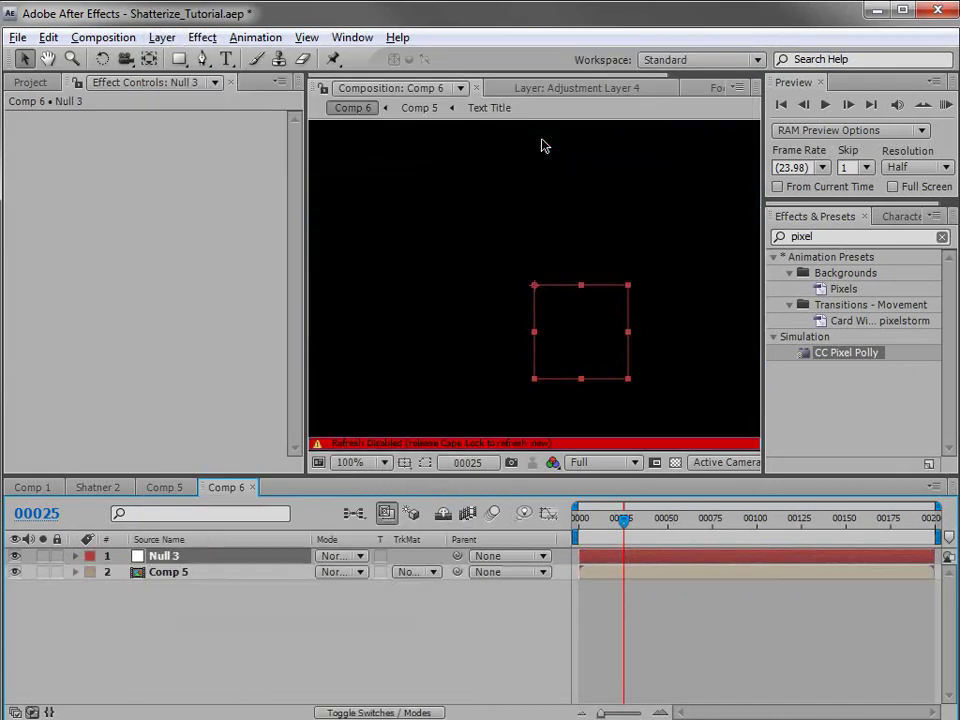
Apply a Slider Control to the null object and rename the effect SHAKE
left_click(201, 37)
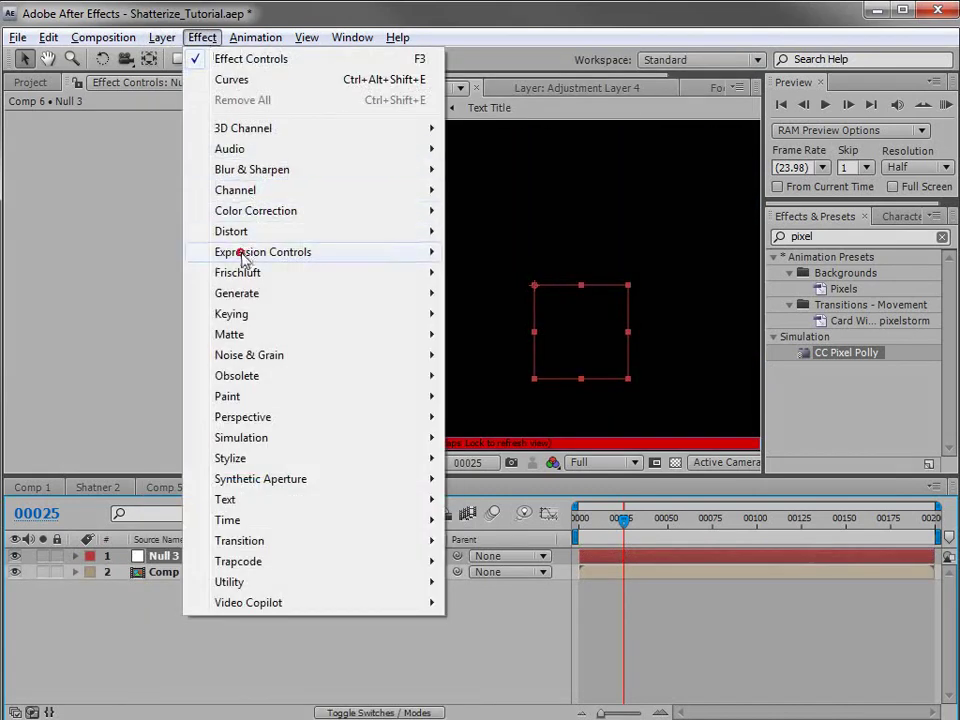
mouse_move(263, 252)
left_click(517, 356)
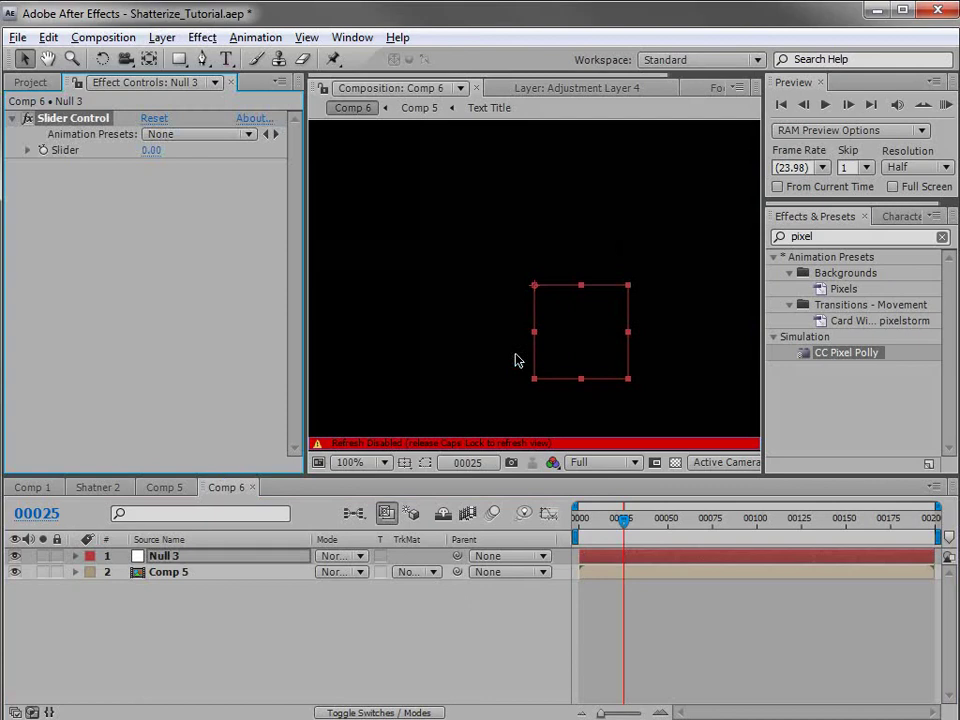
key("Return")
type("SHA")
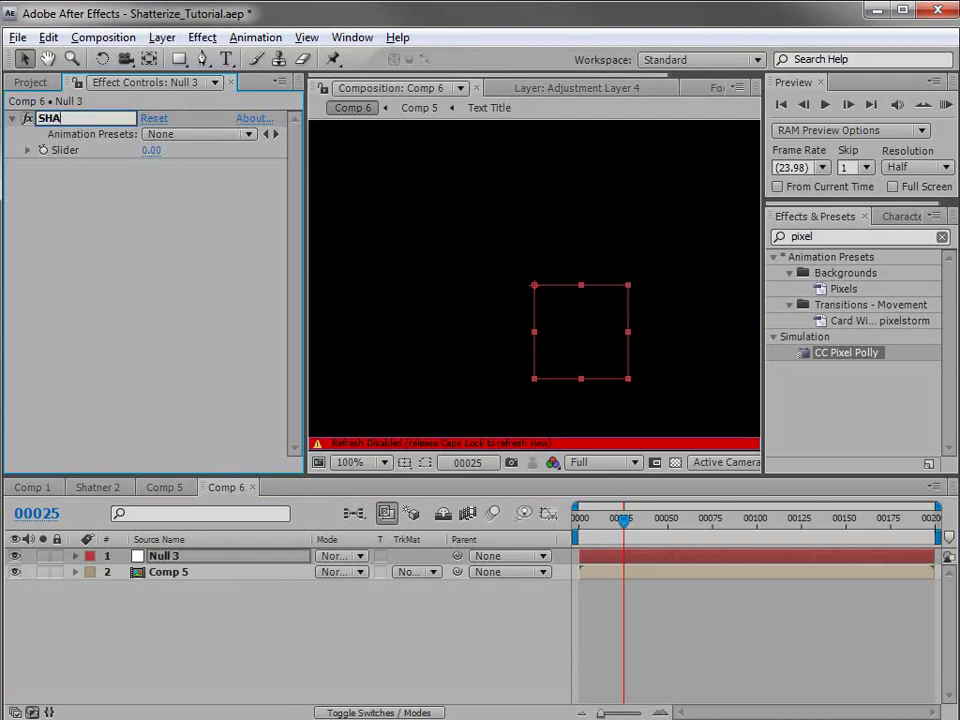
key("Return")
key("Caps_Lock")
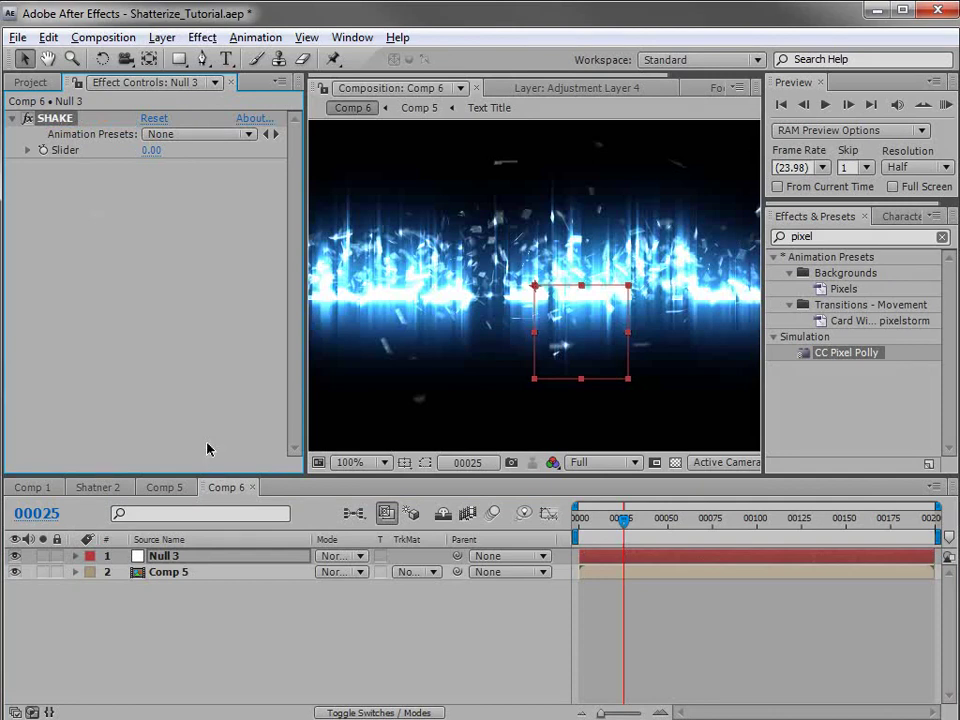
Give the null's Position the expression wiggle(7,effect("SHAKE")("Slider"))
key("p")
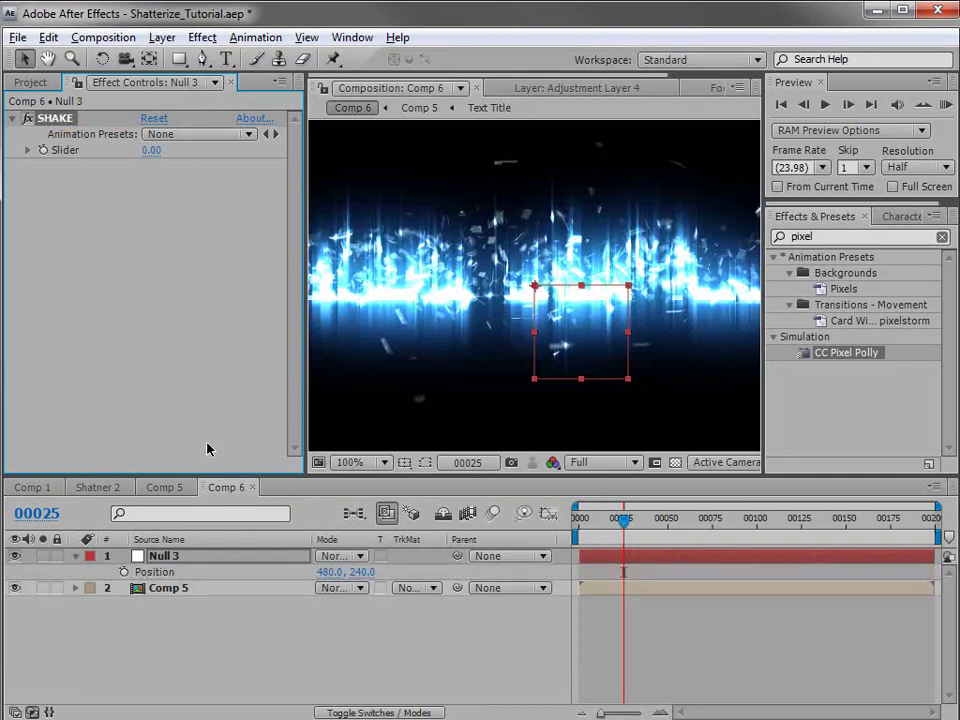
left_click(124, 572, "alt")
type("wiggle(7,")
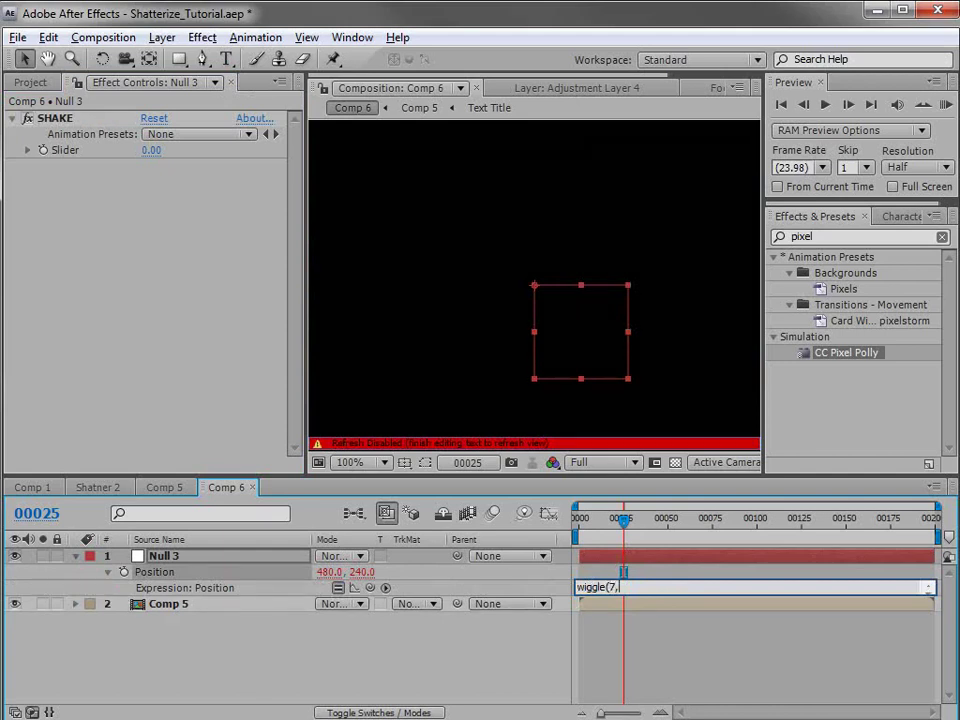
left_click_drag(370, 587, 60, 150)
type(")(\"Slider\"))")
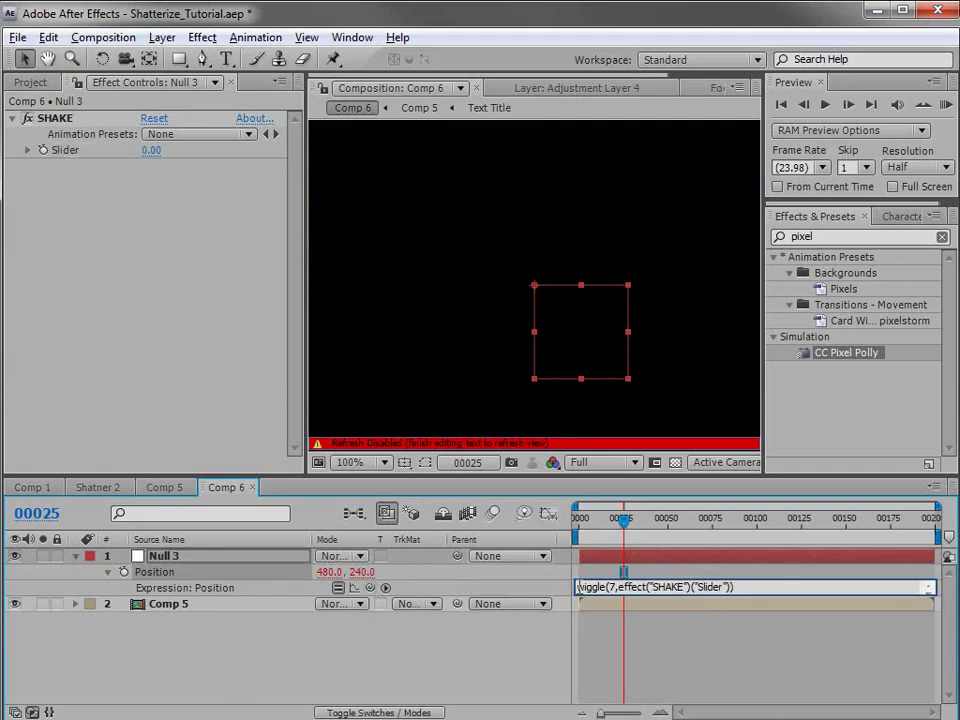
left_click(665, 646)
Keyframe the SHAKE slider at 0 on frame 13 and at 40 on frame 16
left_click_drag(620, 547, 602, 547)
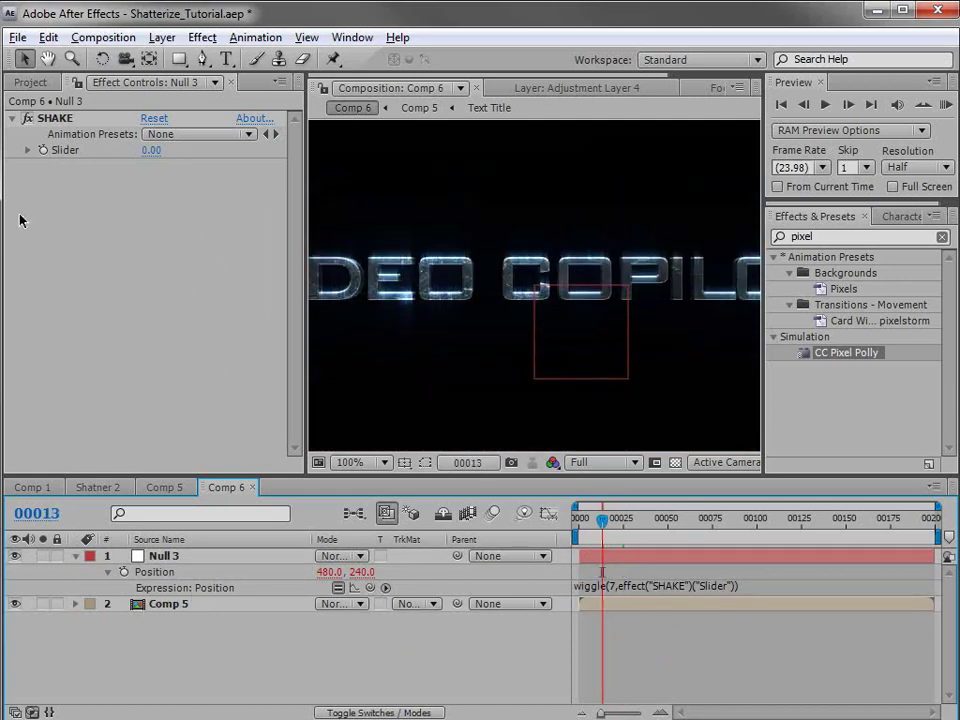
left_click(55, 120)
key("Page_Down")
key("Page_Up")
left_click(43, 151)
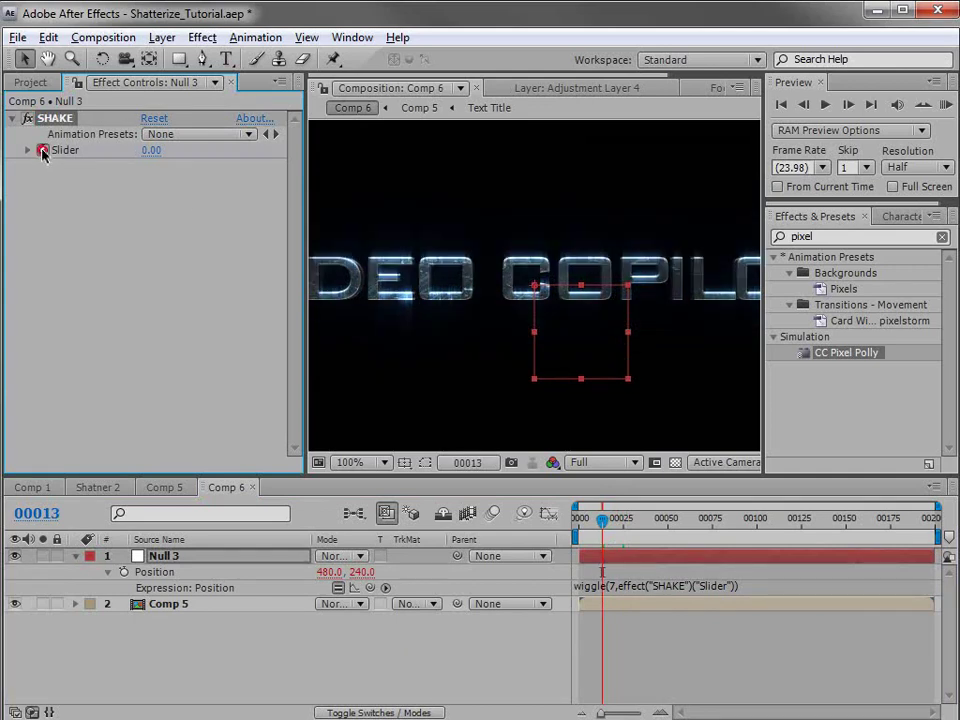
key("Page_Down")
key("Page_Down")
key("Page_Down")
left_click(148, 156)
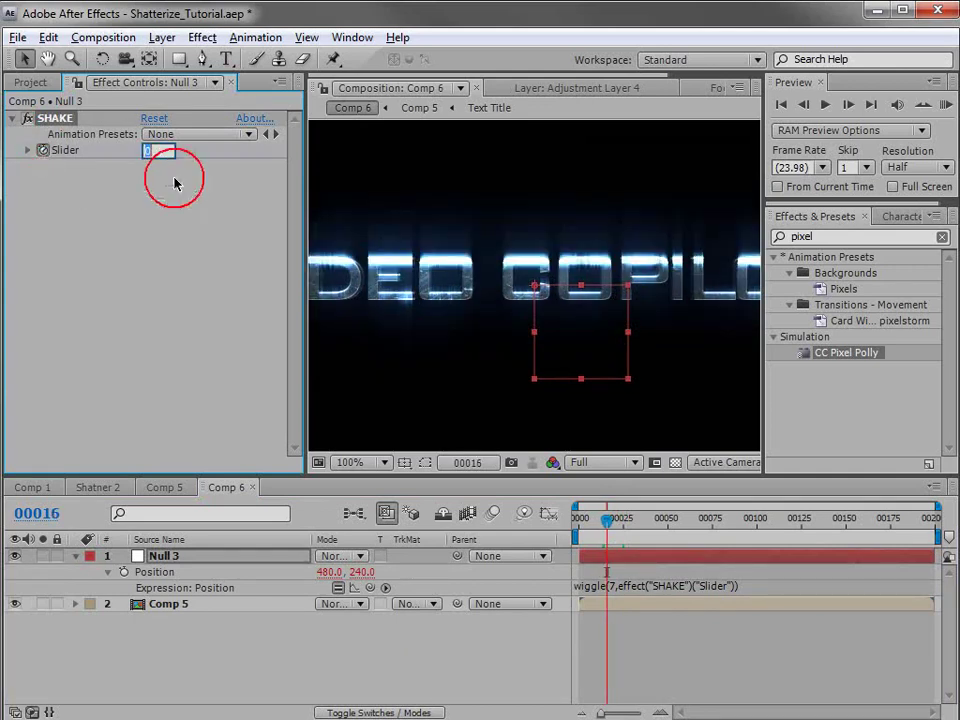
key("Return")
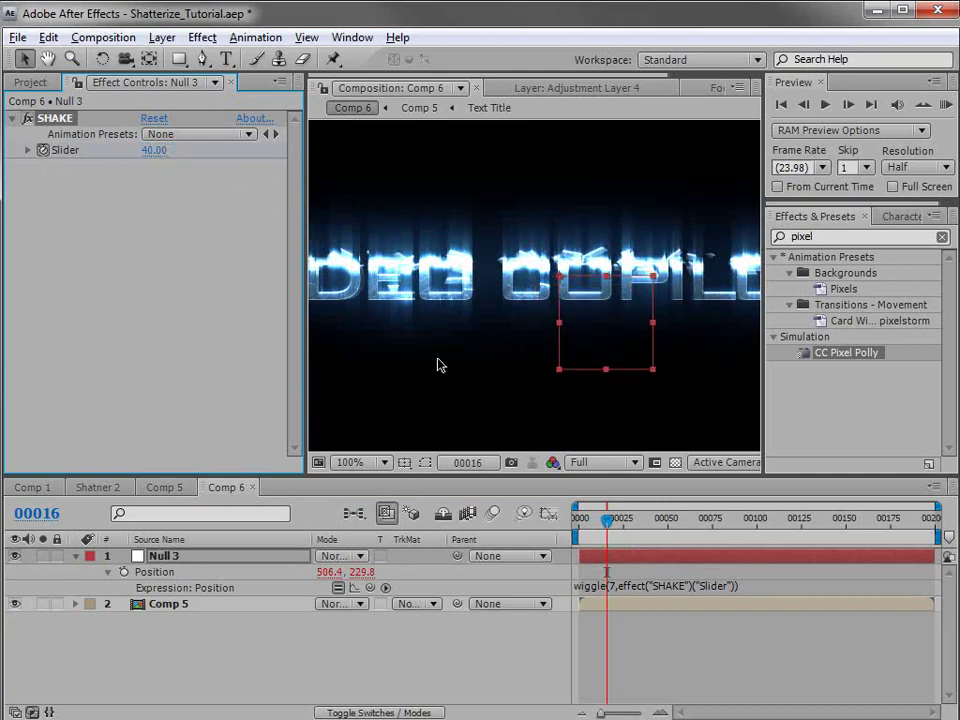
Keyframe the SHAKE slider at 10 on frame 51 and shift that keyframe earlier to frame 44
left_click_drag(620, 525, 670, 521)
left_click(158, 154)
type("10")
key("Return")
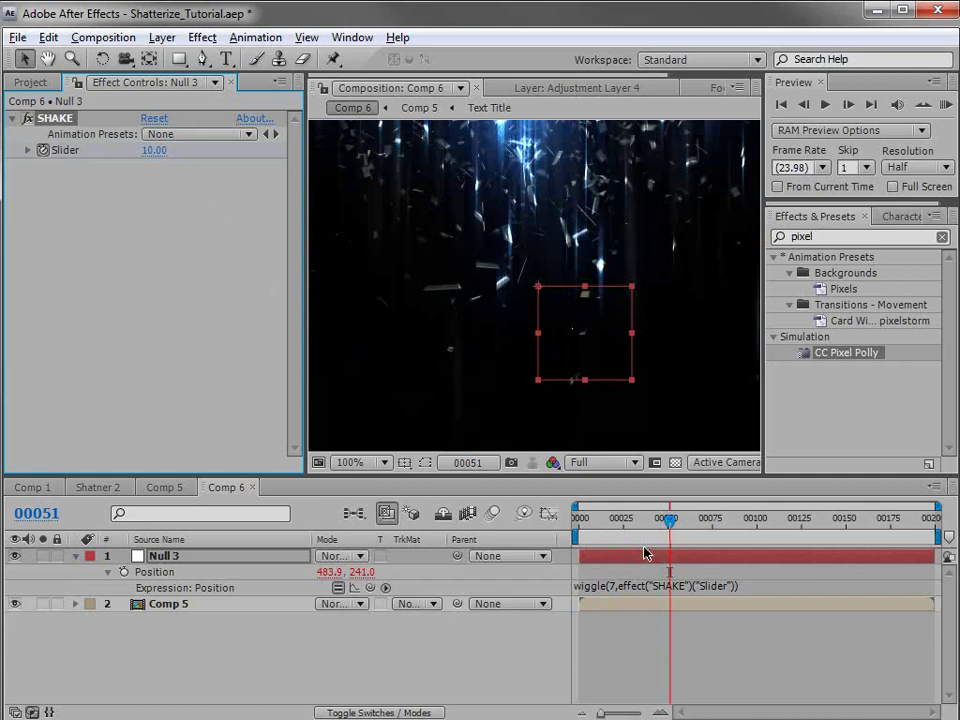
key("u")
left_click_drag(668, 594, 657, 594)
left_click_drag(607, 522, 657, 525)
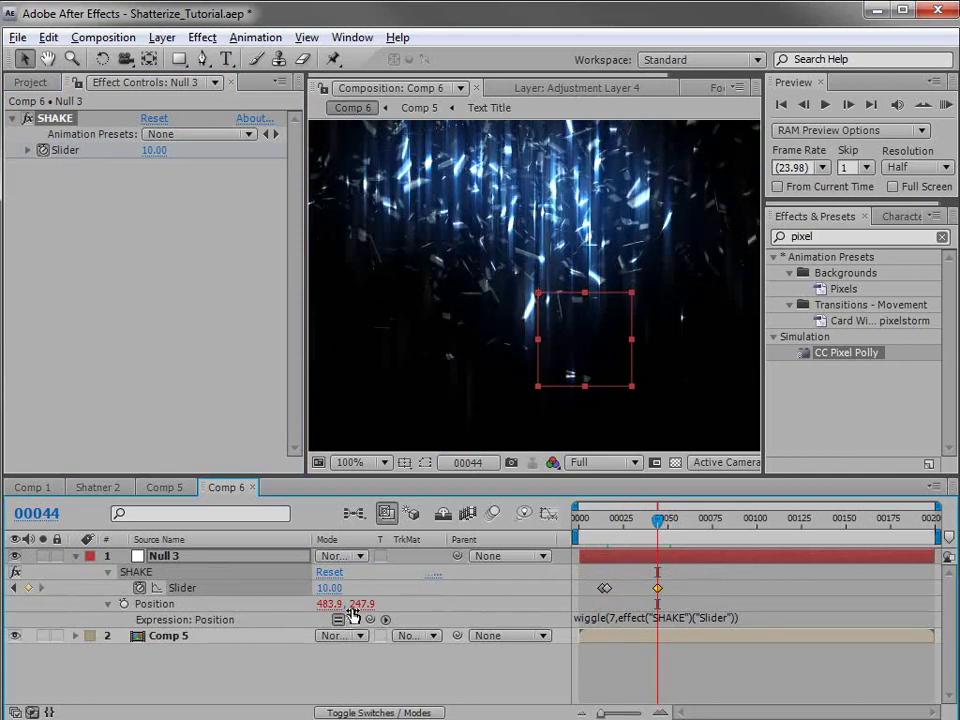
Parent the Comp 5 layer to the null at frame 7, before the shake begins
left_click(590, 522)
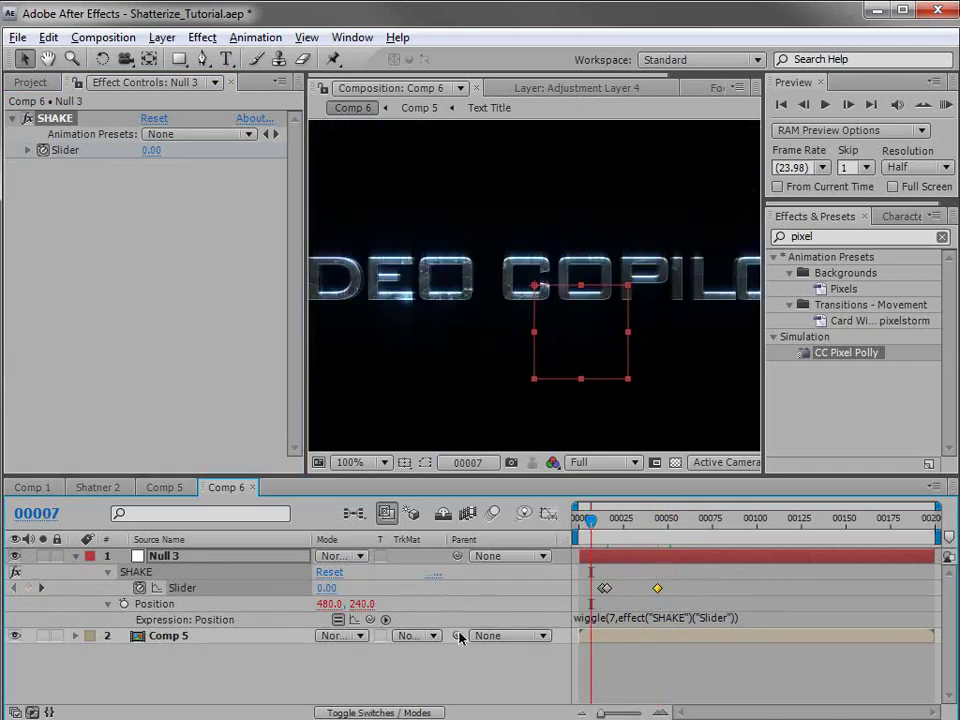
left_click_drag(458, 636, 168, 560)
left_click(279, 664)
Enable motion blur for the Comp 5 layer and the composition, and check the shake up to frame 47
key("F4")
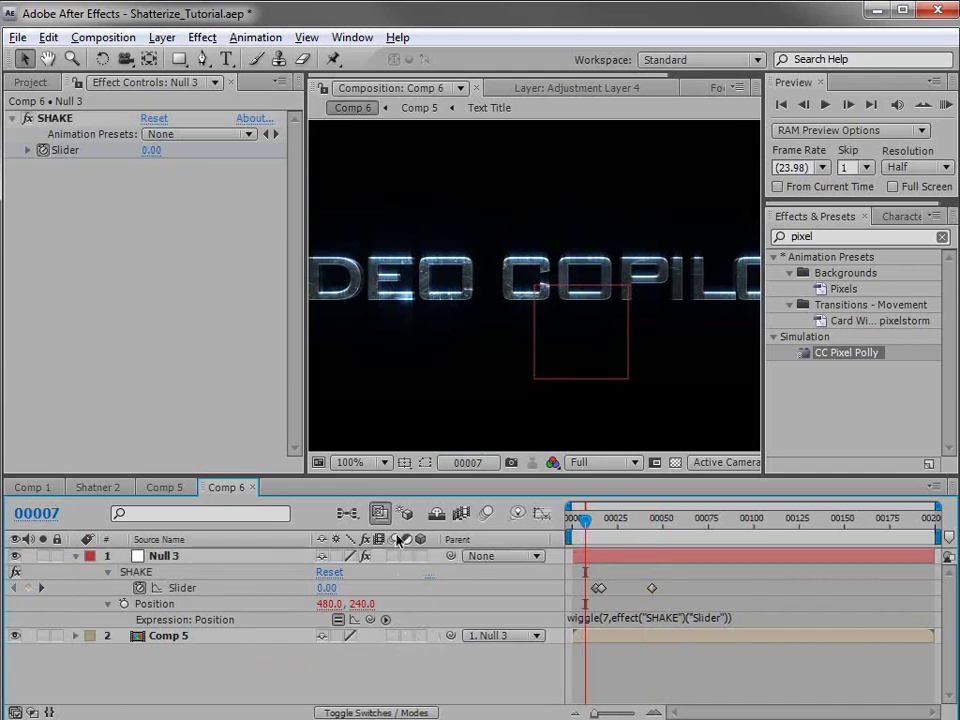
left_click(487, 513)
left_click(596, 521)
left_click_drag(596, 521, 631, 521)
left_click(658, 521)
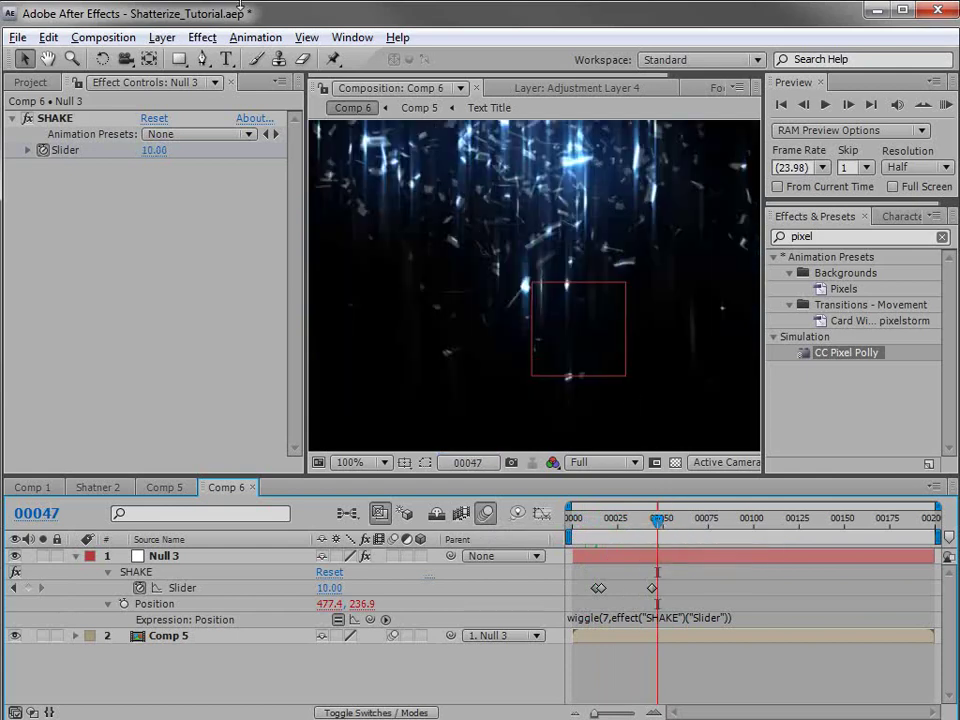
Apply Box Blur to the Comp 5 layer and keyframe its Blur Radius at 0 on frame 47
left_click(204, 38)
left_click(688, 634)
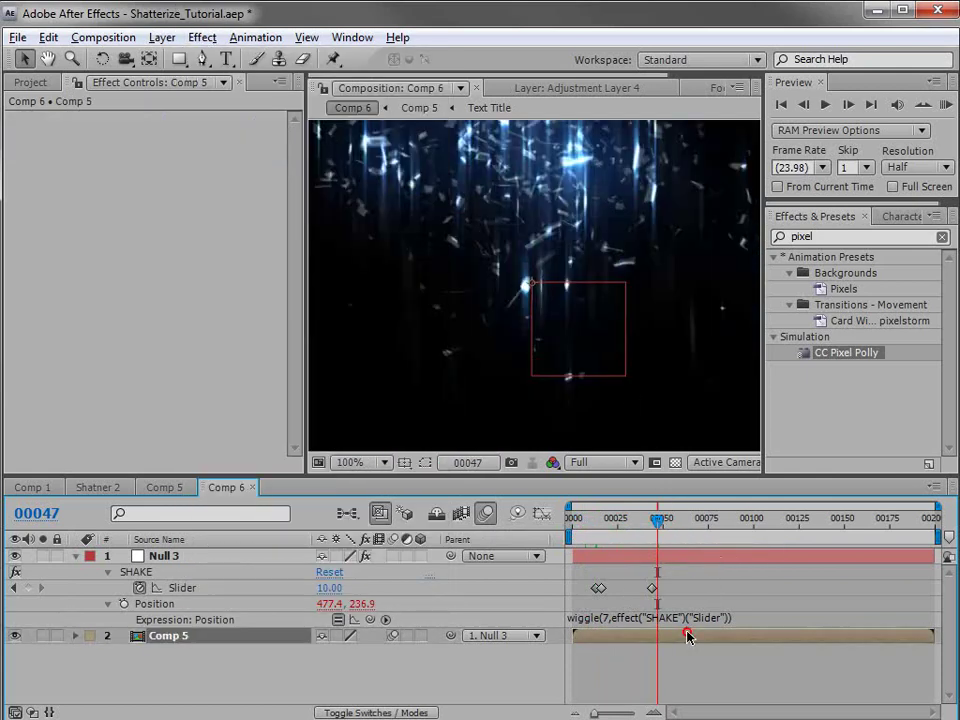
left_click(204, 38)
mouse_move(222, 172)
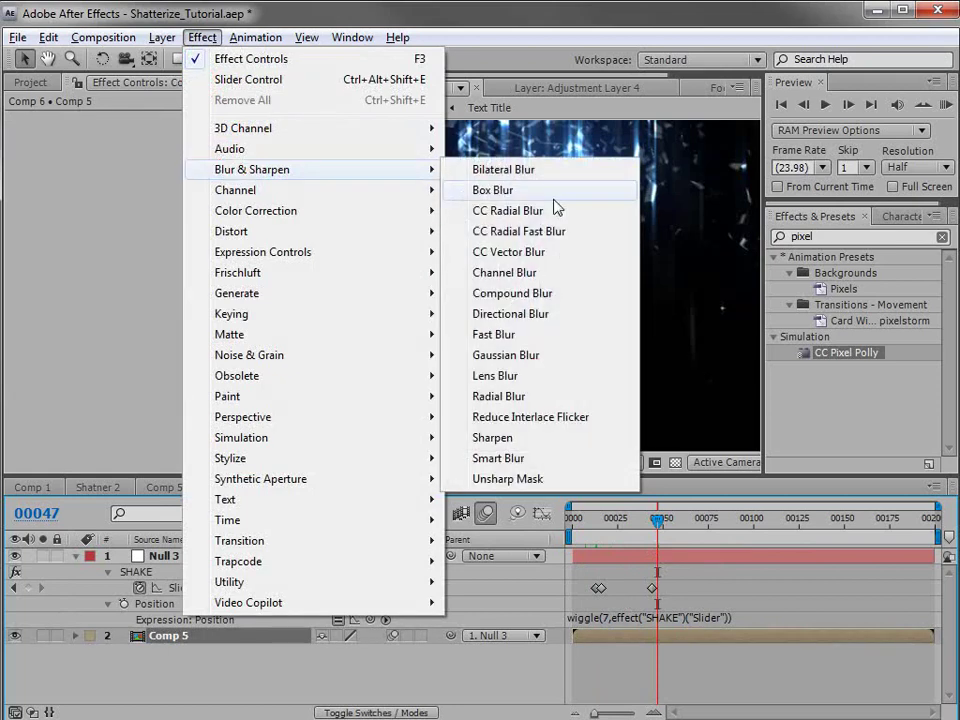
left_click(486, 195)
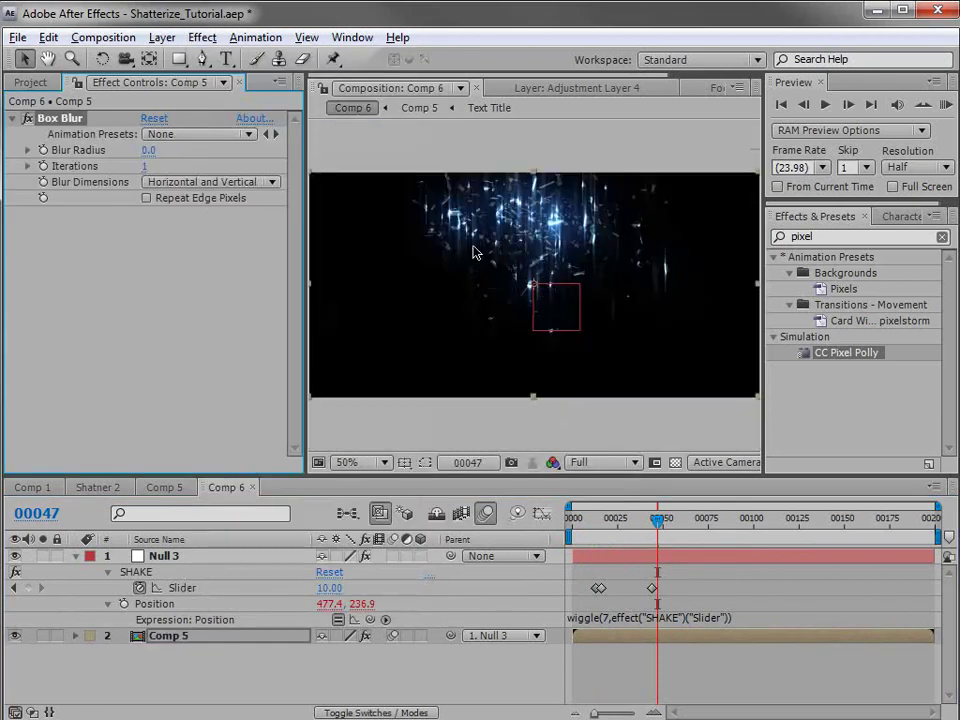
left_click(43, 150)
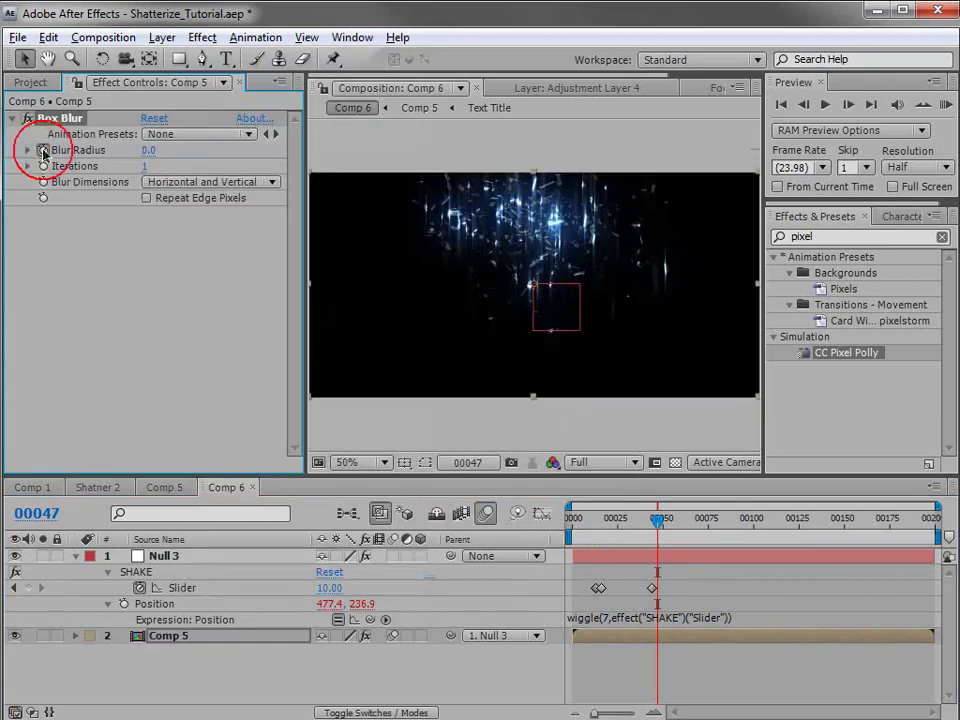
Enable Repeat Edge Pixels for the Box Blur and raise its Blur Radius at frame 86 so the blur builds up
left_click(147, 197)
left_click(728, 520)
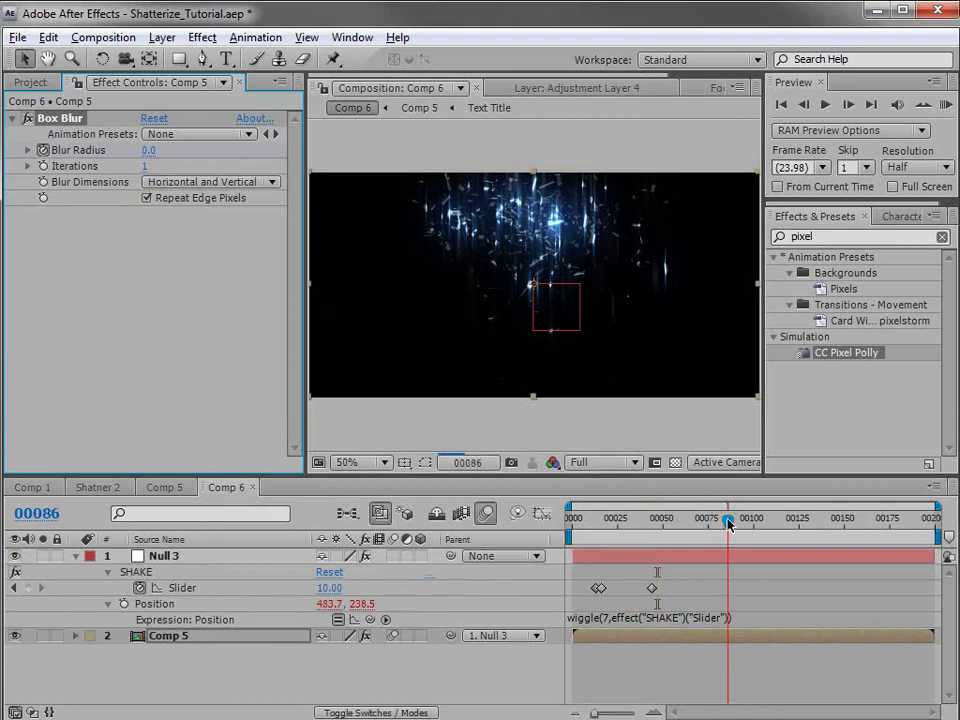
left_click_drag(148, 150, 175, 145)
mouse_move(679, 519)
left_mouse_down()
mouse_move(649, 519)
mouse_move(685, 520)
left_mouse_up()
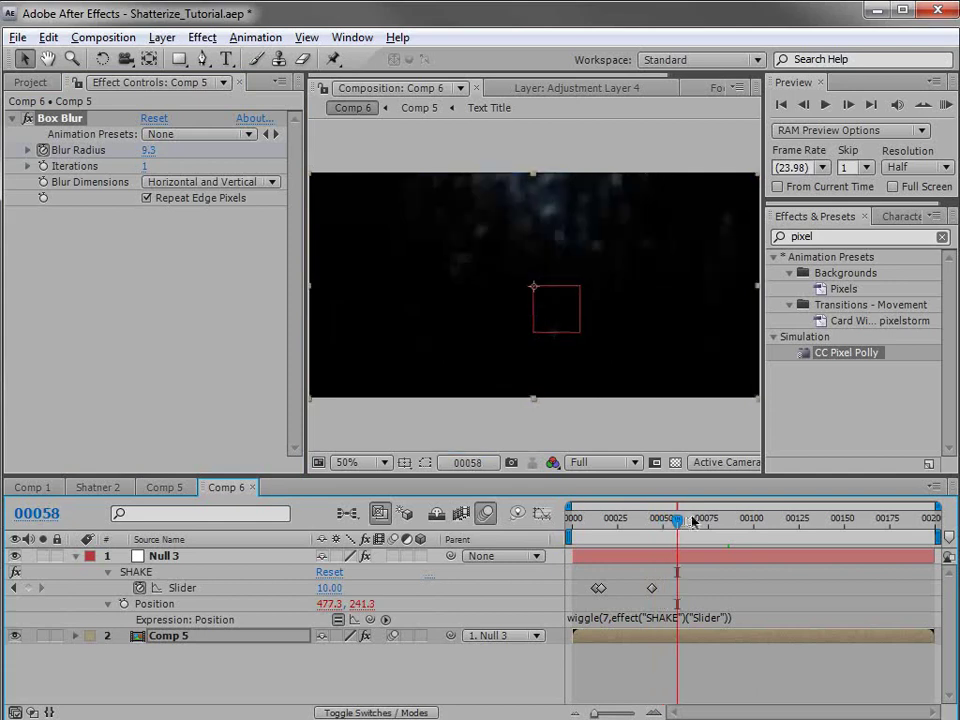
Inspect the upper edge of the shaking Comp 5 layer at frame 41 and apply Motion Tile to that layer
left_click(647, 525)
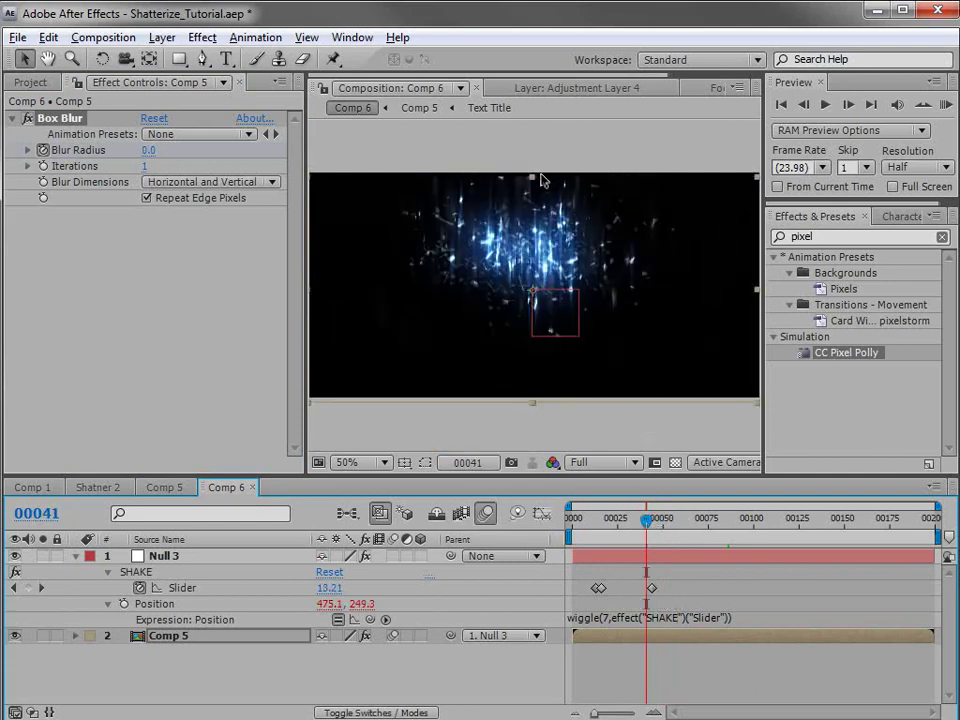
scroll(540, 174, "up", 1)
left_click_drag(540, 174, 551, 305)
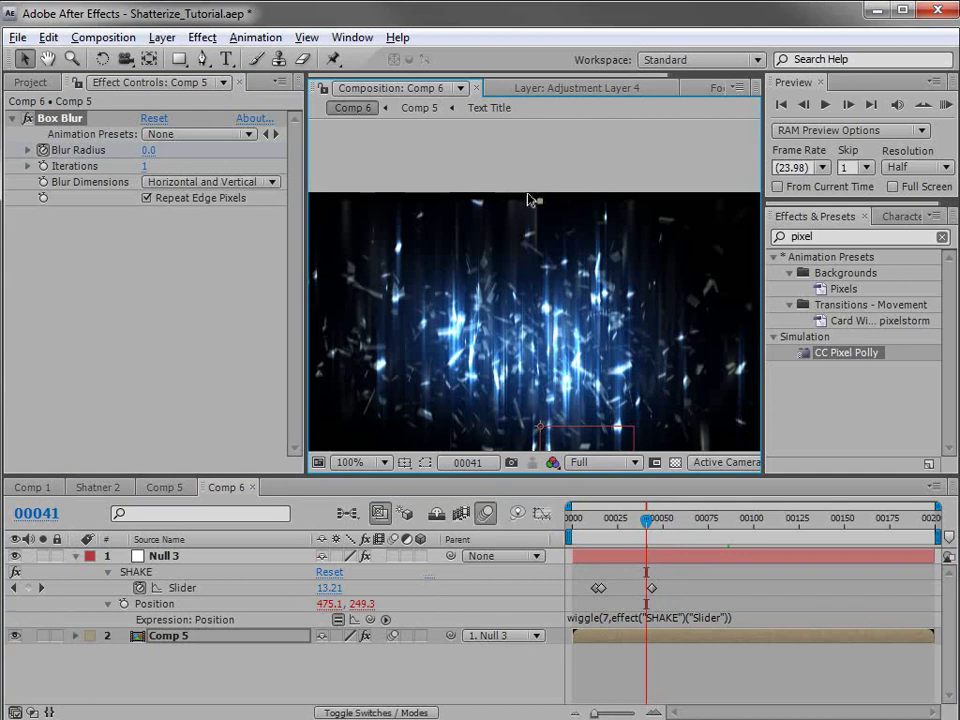
left_click(816, 233)
type("motio")
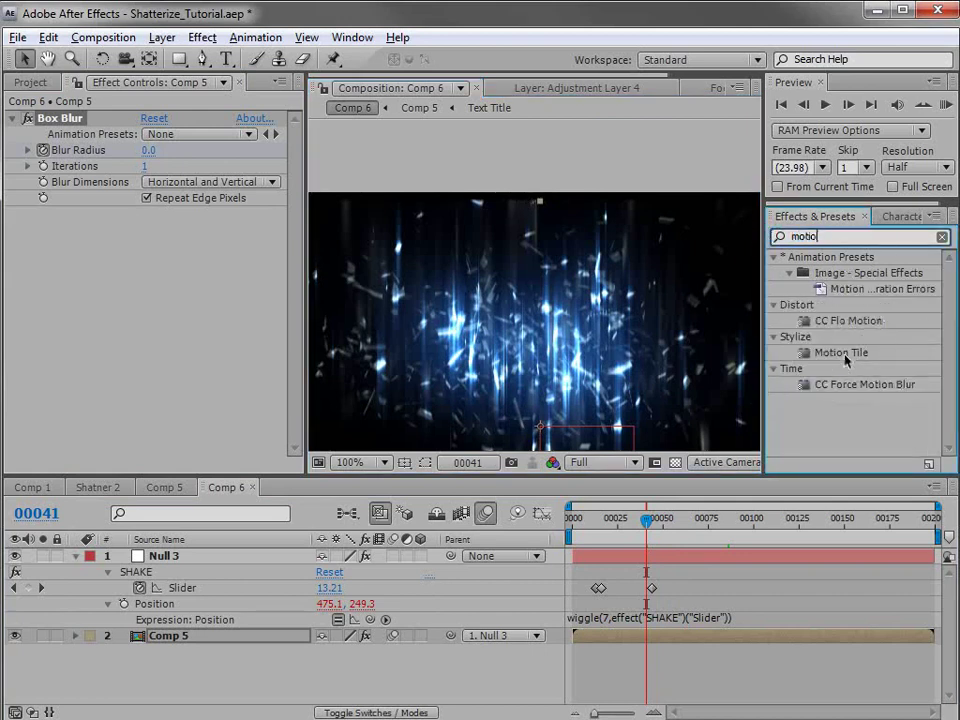
left_click_drag(844, 354, 677, 636)
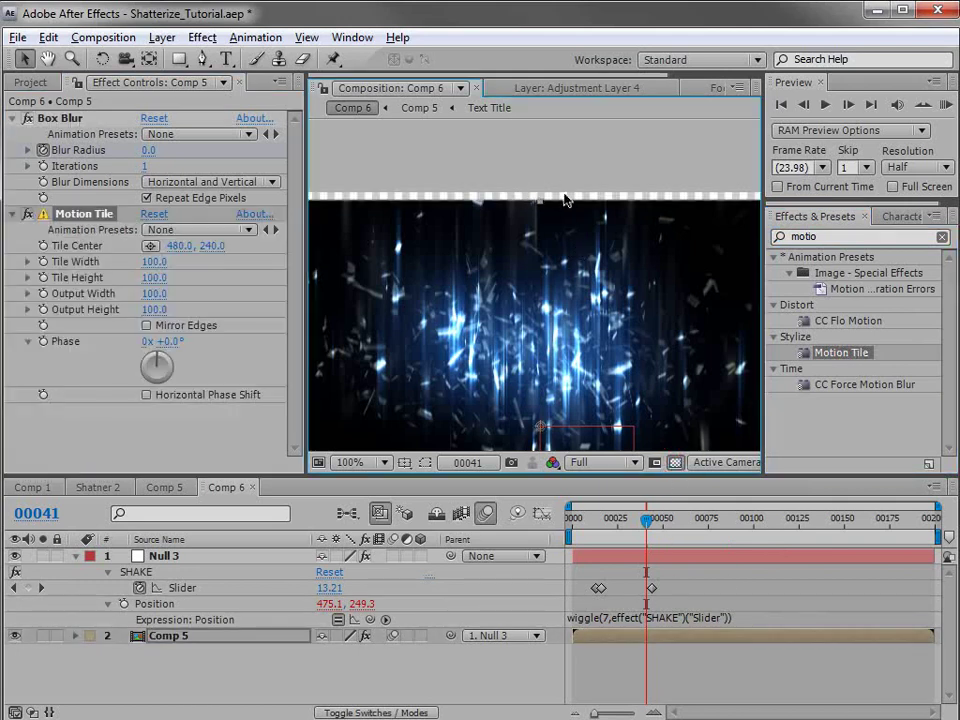
left_click(676, 462)
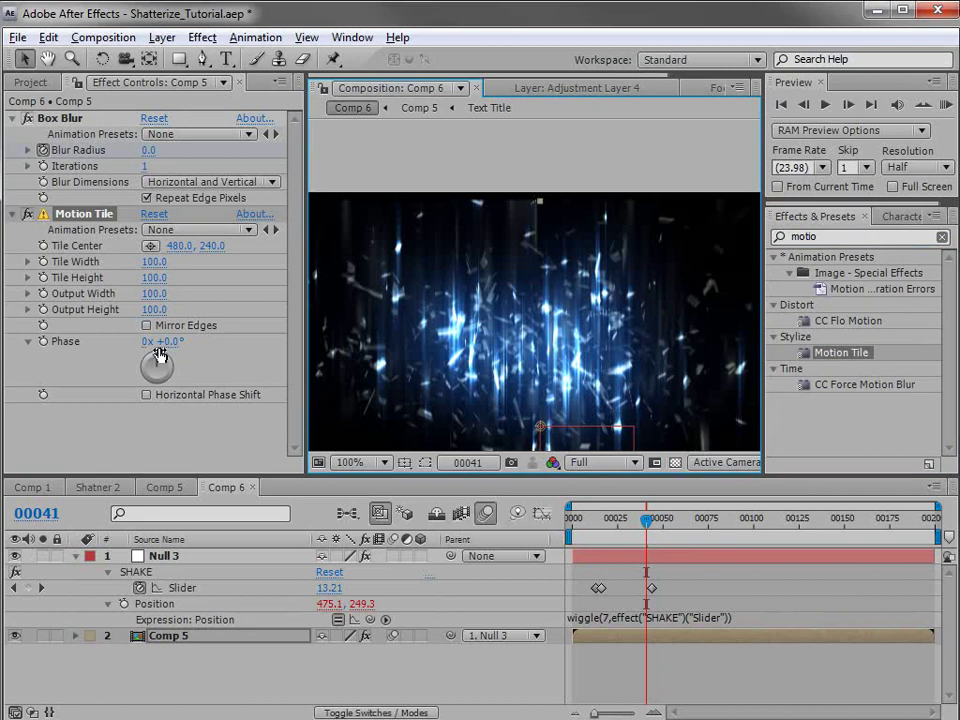
Set Motion Tile's Output Width to 170 and Output Height to 150 with Mirror Edges enabled, and check the shake on earlier frames
left_click_drag(151, 310, 161, 292)
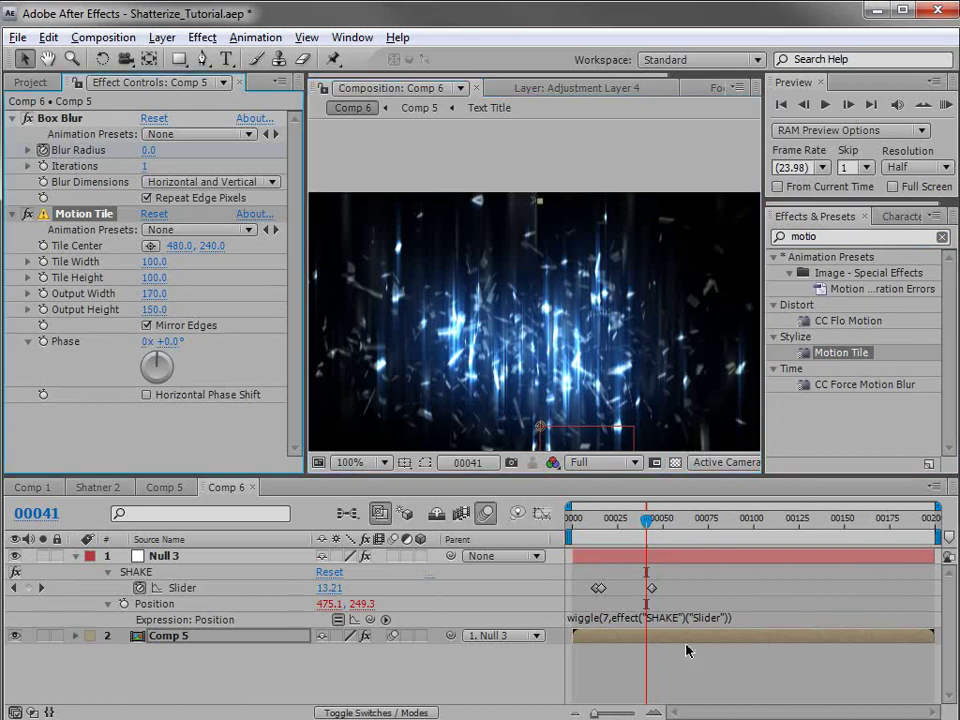
left_click(632, 519)
left_click_drag(632, 519, 624, 519)
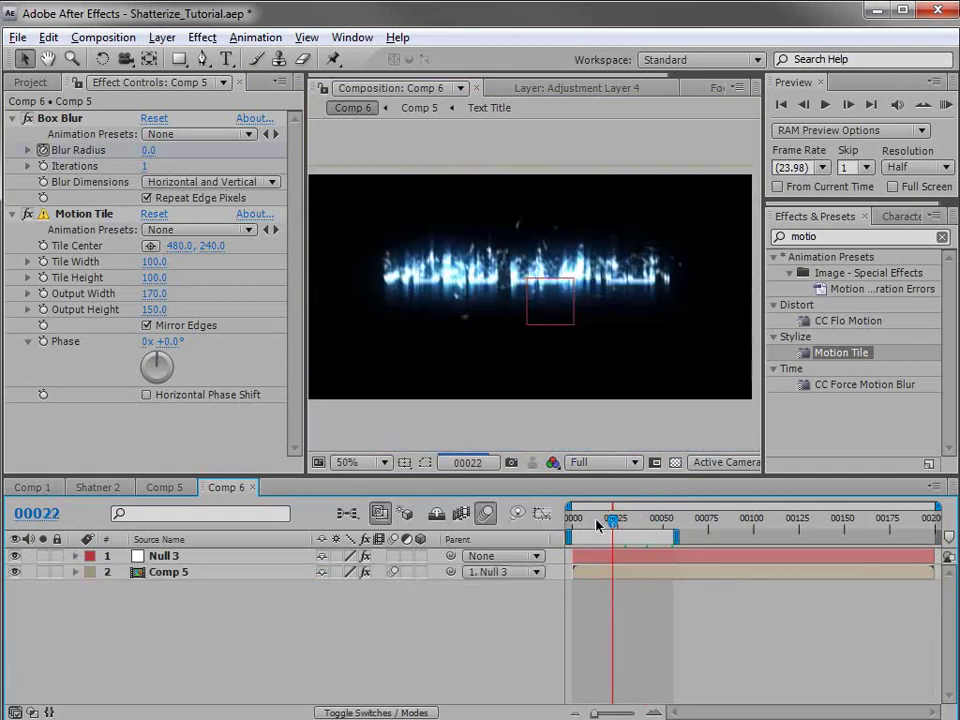
At frame 10, create a black 960 x 480 px solid named "of"
left_click_drag(609, 519, 589, 519)
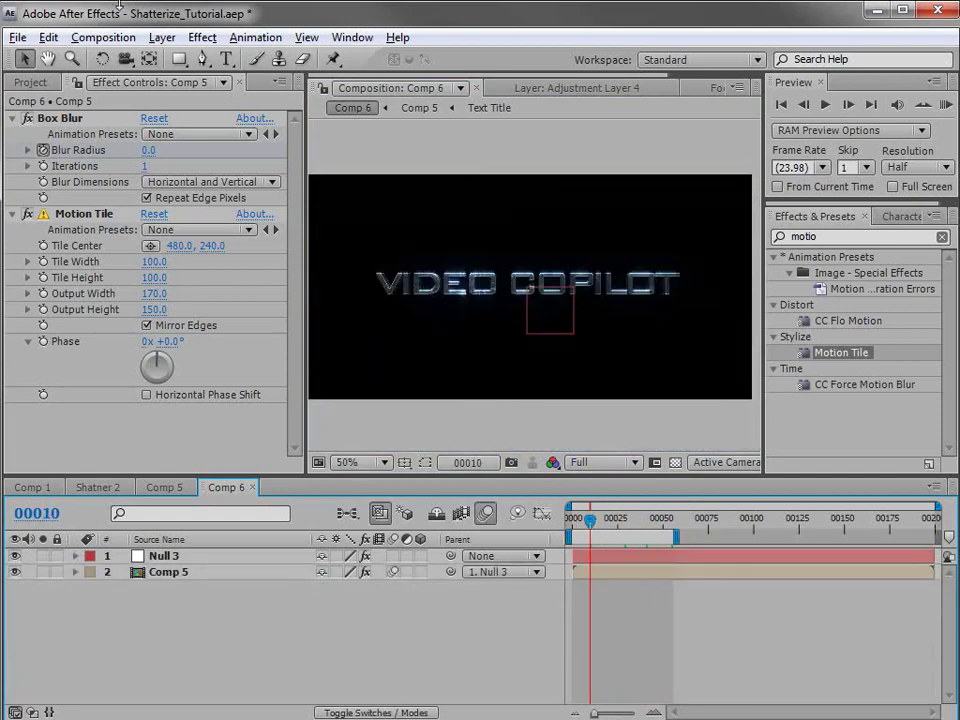
left_click(162, 37)
mouse_move(450, 58)
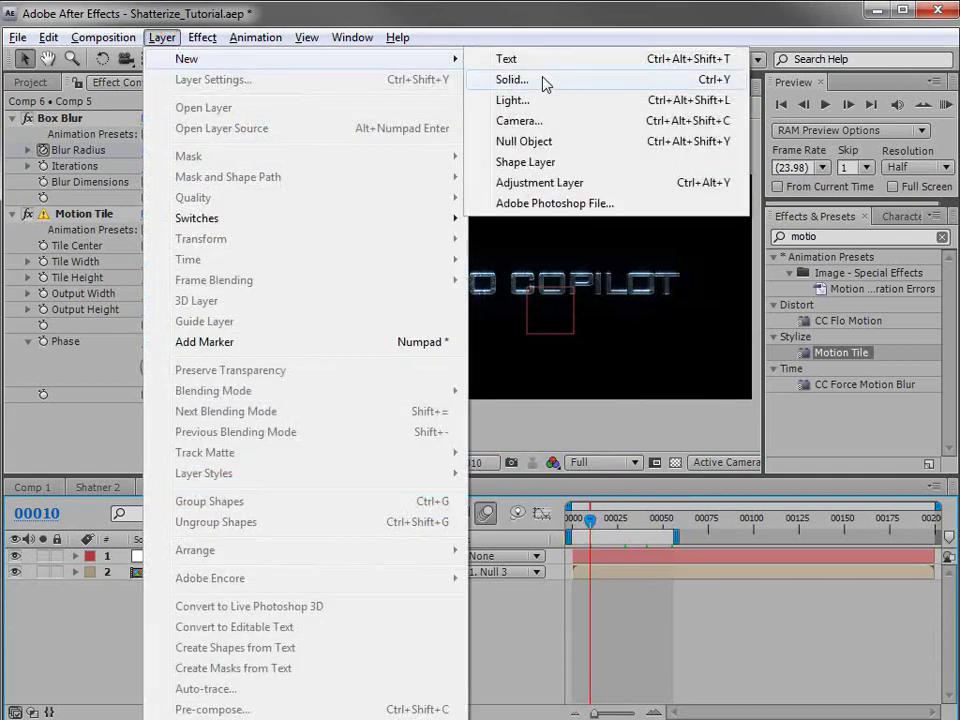
left_click(545, 80)
type("of")
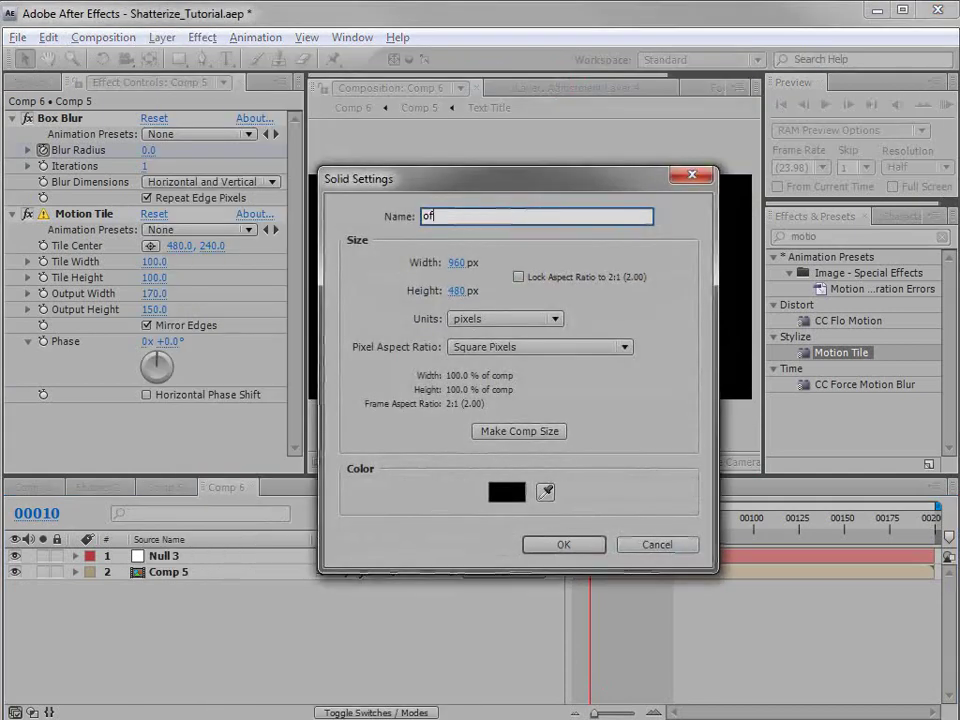
key("Return")
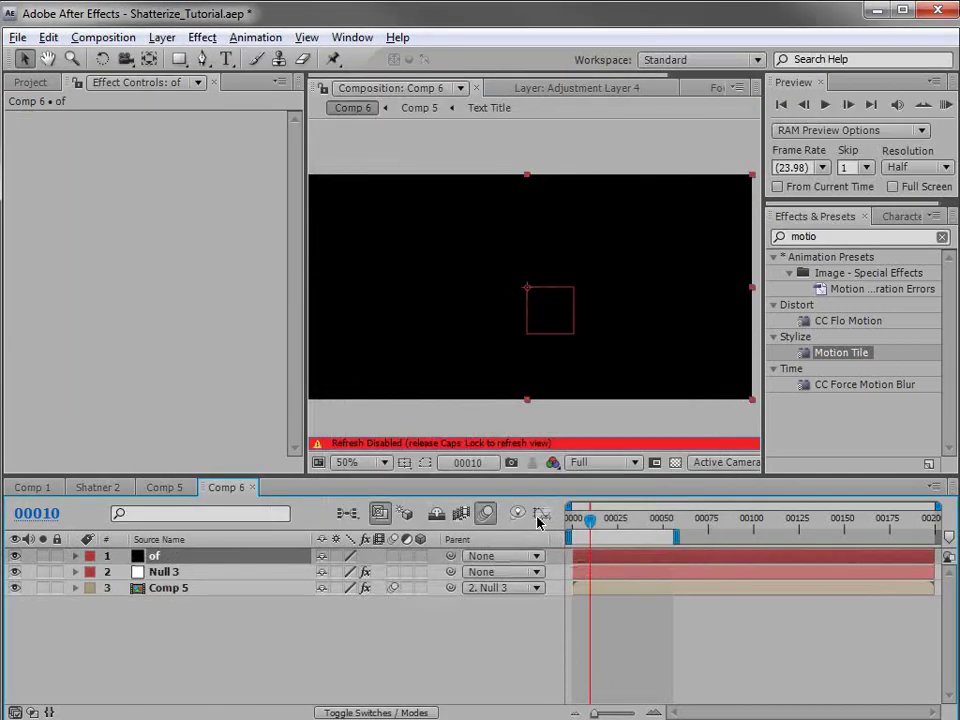
Apply Optical Flares to the "of" solid and move the flare to about 270, 204
left_click(834, 240)
type("OPTI")
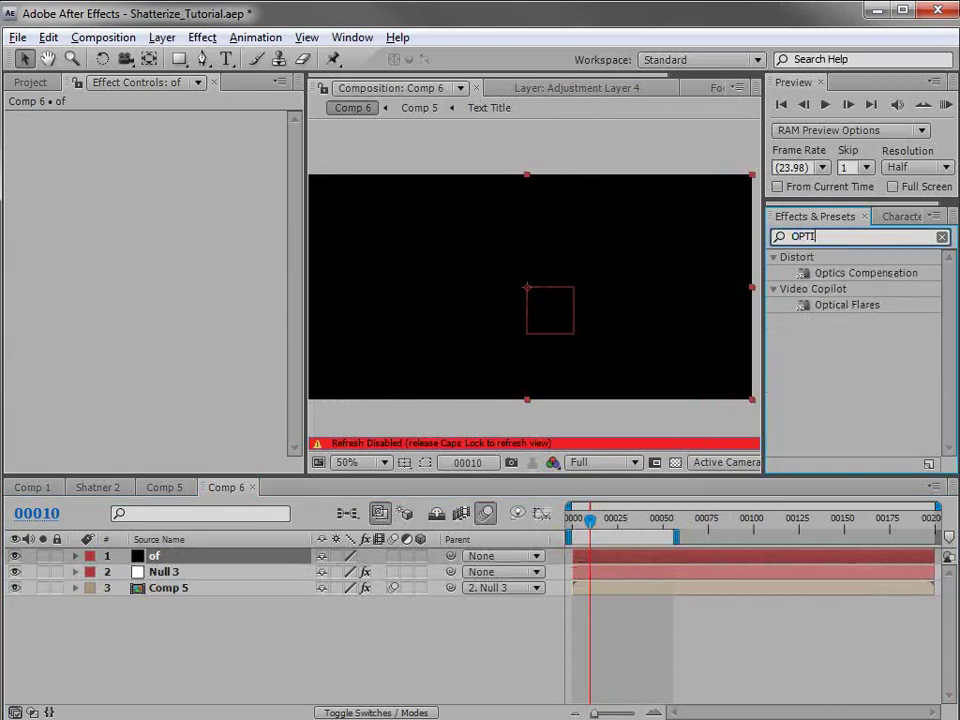
left_click_drag(842, 307, 530, 302)
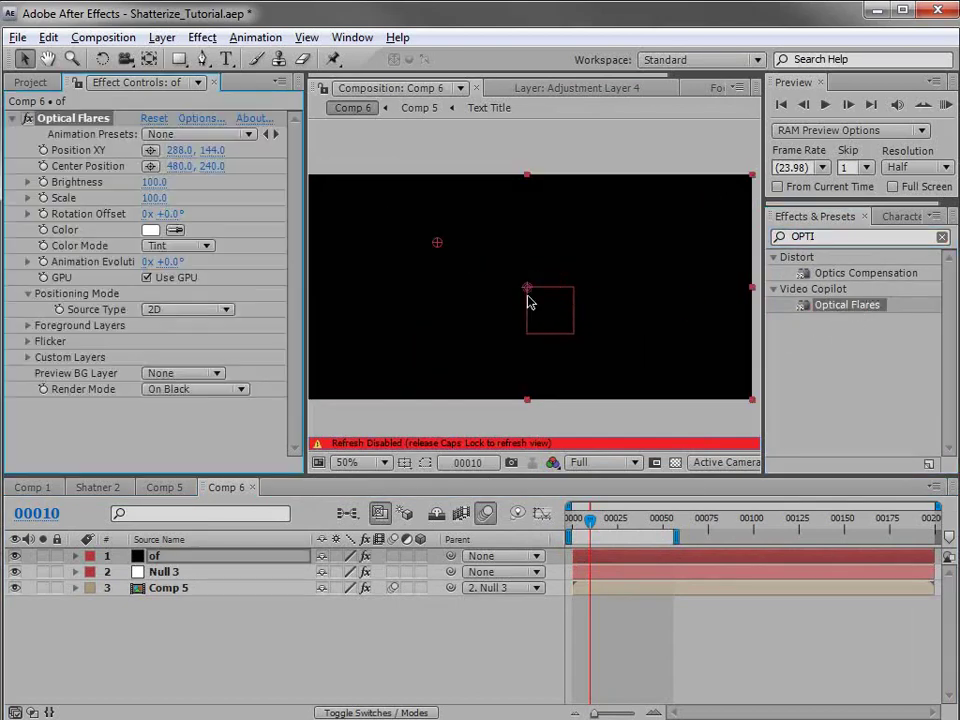
key("Caps_Lock")
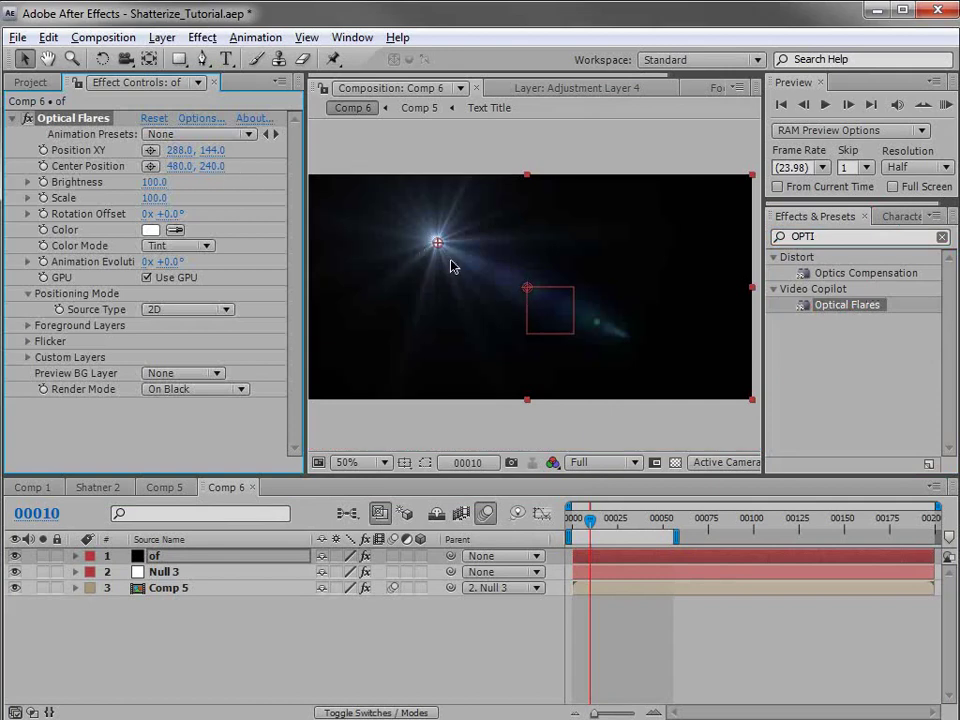
left_click_drag(438, 244, 430, 273)
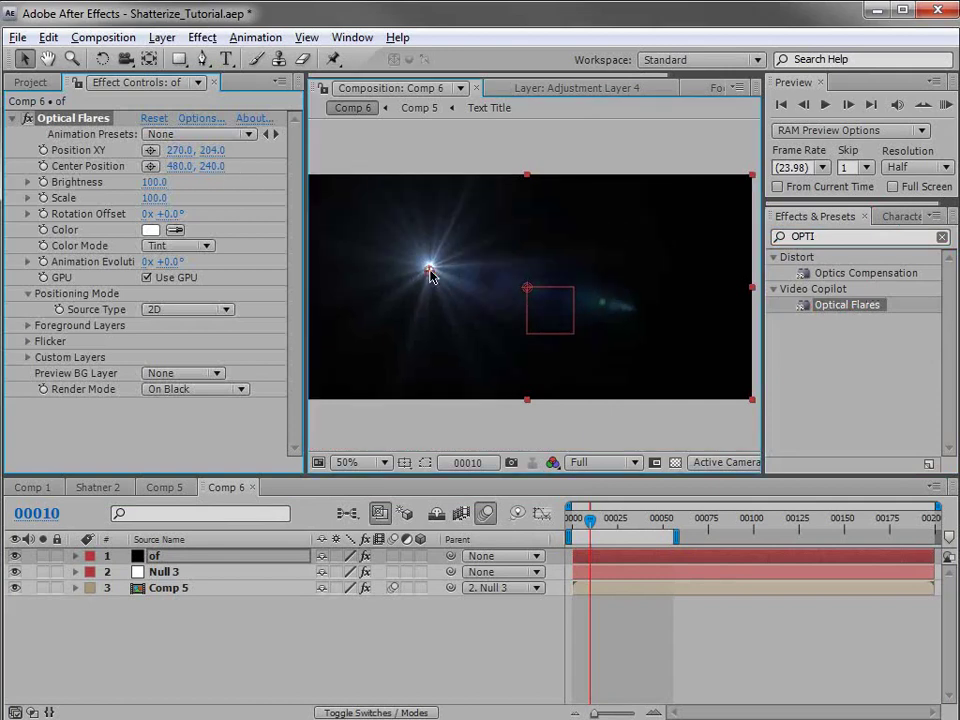
In the Optical Flares options, load the 50mm Prime preset from Motion Graphics and try the flare at several preview positions
left_click(191, 119)
left_click_drag(193, 127, 334, 172)
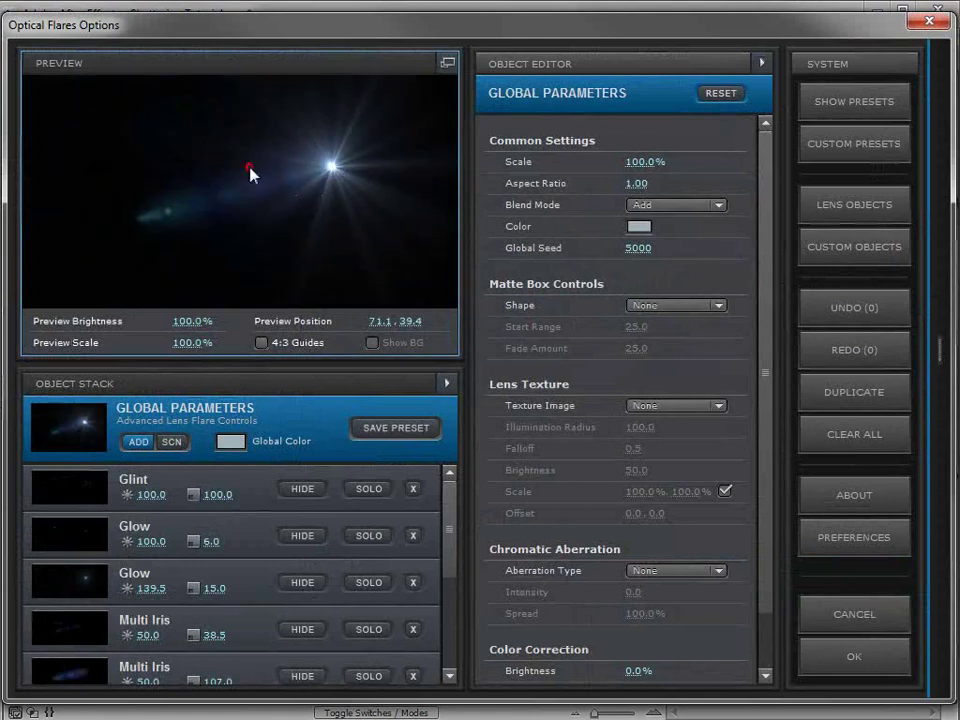
left_click_drag(250, 173, 197, 127)
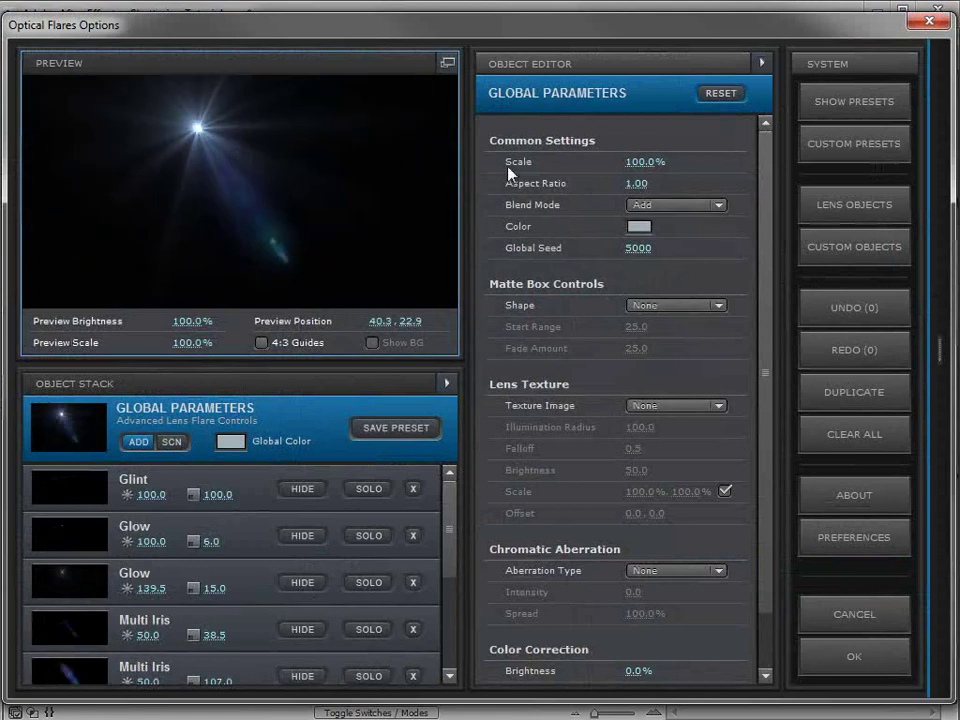
left_click(872, 103)
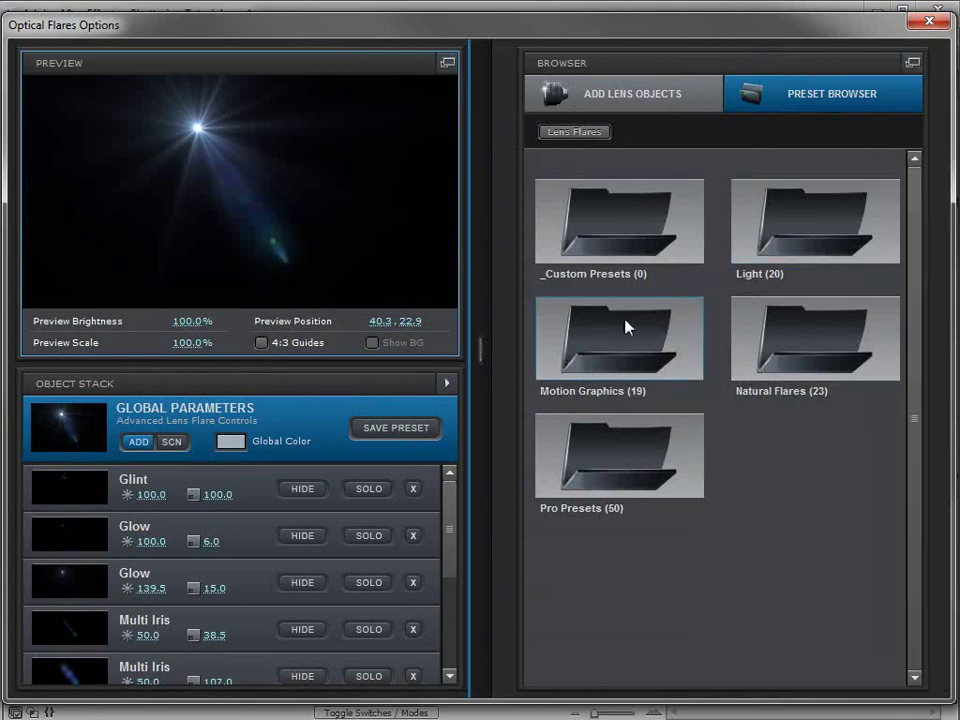
left_click(628, 327)
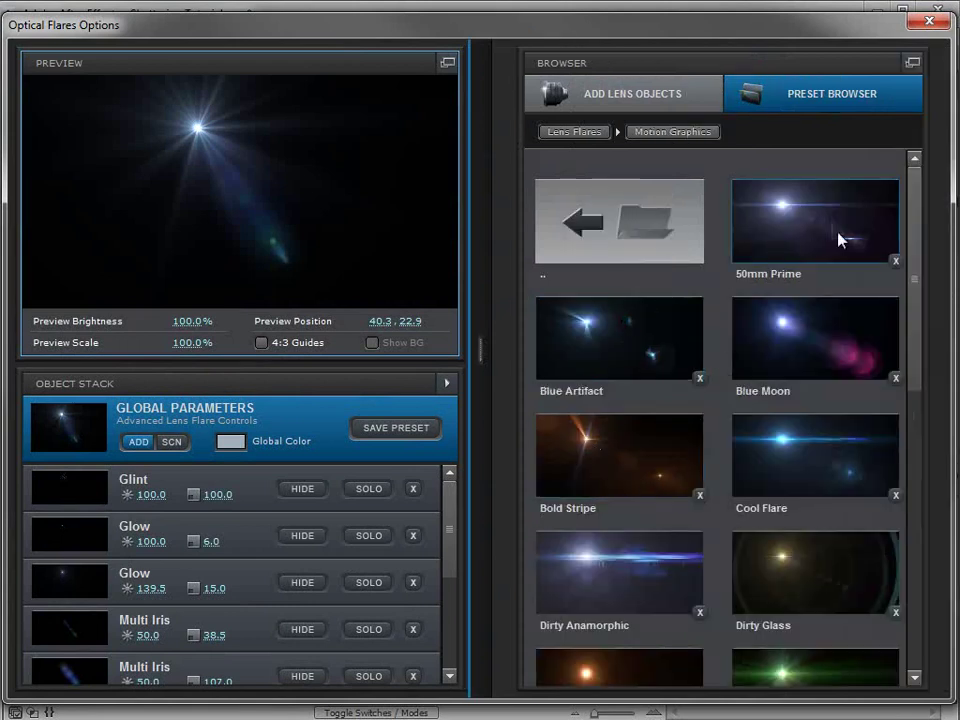
left_click(788, 222)
mouse_move(215, 135)
left_mouse_down()
mouse_move(140, 145)
mouse_move(207, 127)
left_mouse_up()
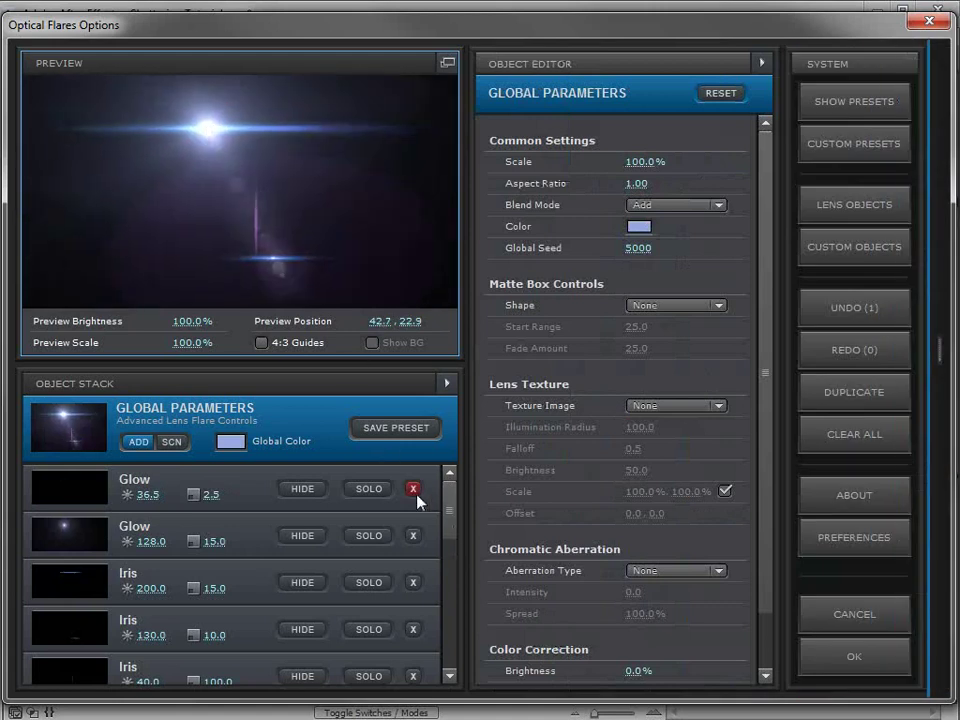
Compare the flare with and without its second Glow object, review the object stack, and look over the Optical Flares product page in Firefox
left_click(311, 543)
left_click(295, 542)
left_click(290, 543)
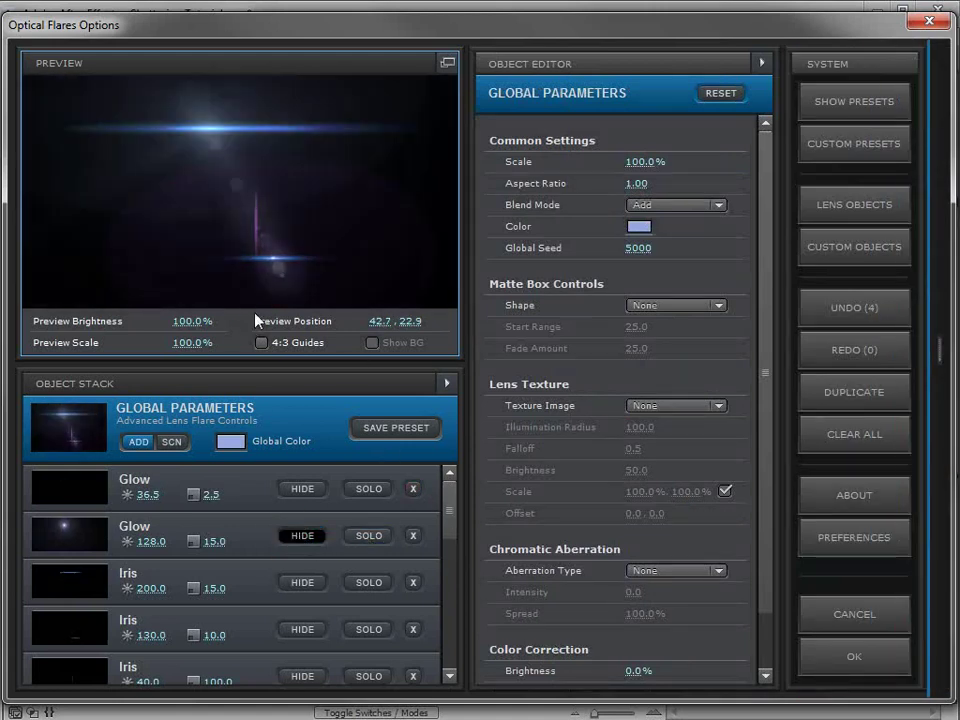
left_click(297, 542)
scroll(461, 525, "down", 3)
scroll(456, 553, "up", 3)
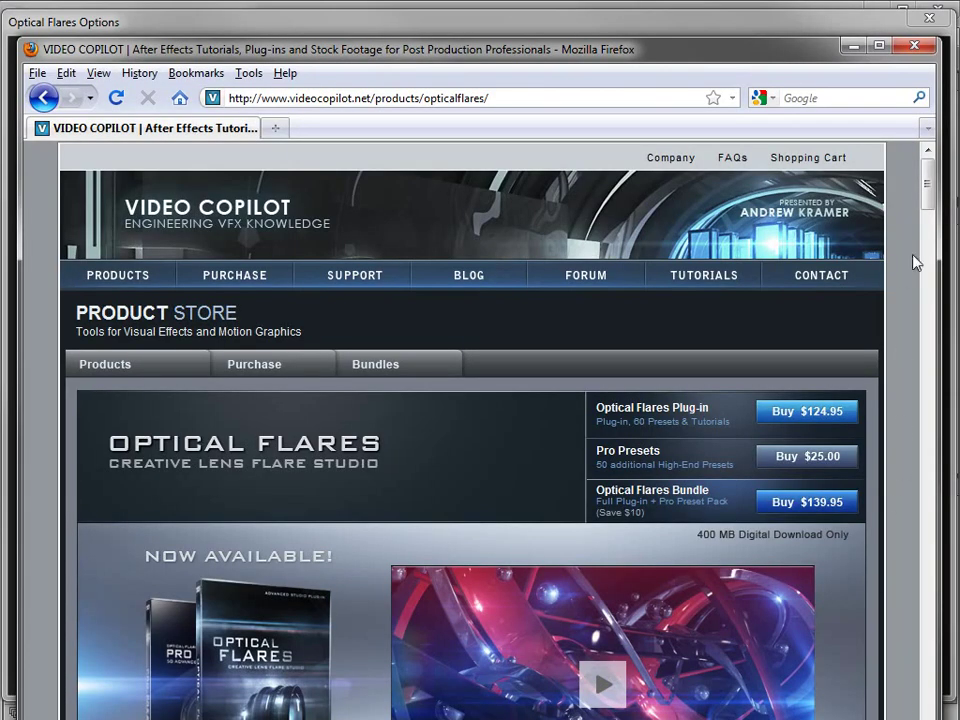
left_click_drag(926, 197, 922, 343)
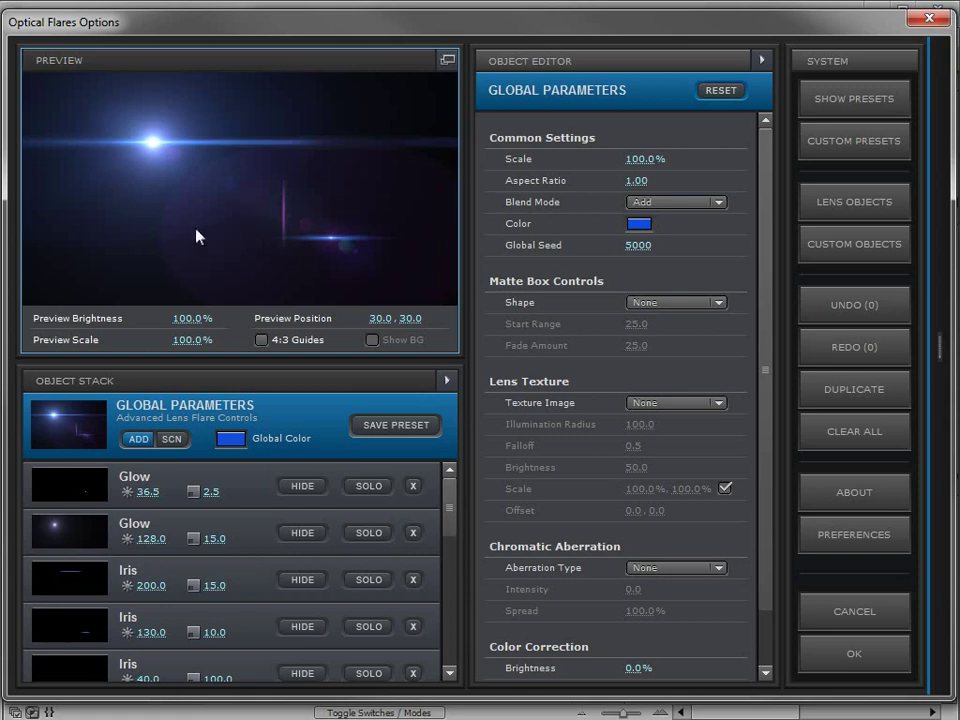
Accept the flare options with the blue global color and place the flare over the title's center at about 474, 212 on frame 13
left_click(848, 655)
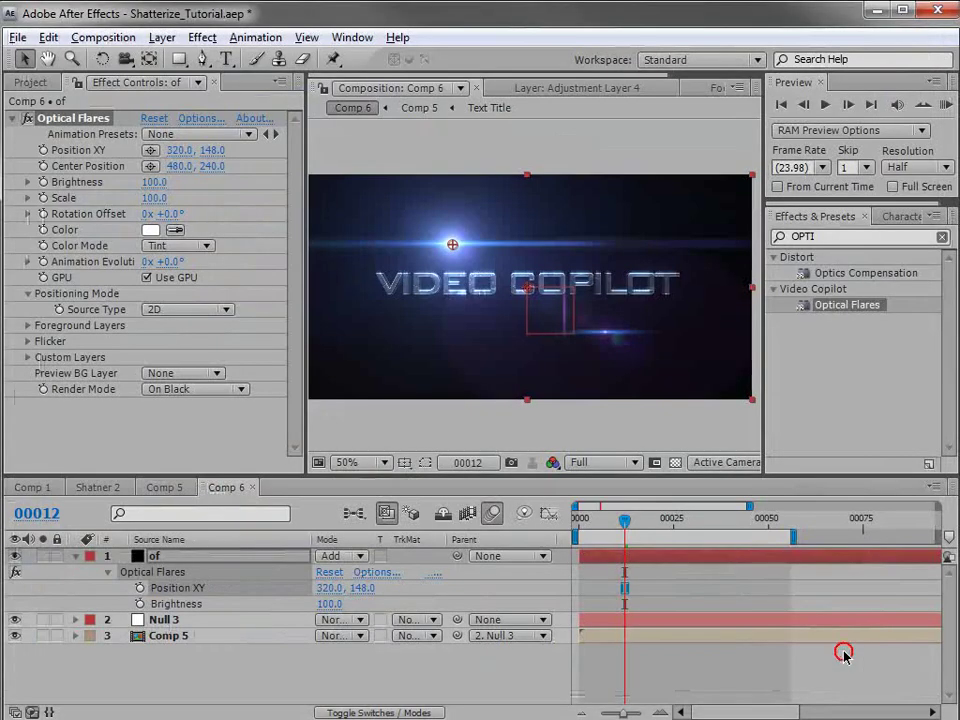
left_click_drag(454, 244, 526, 224)
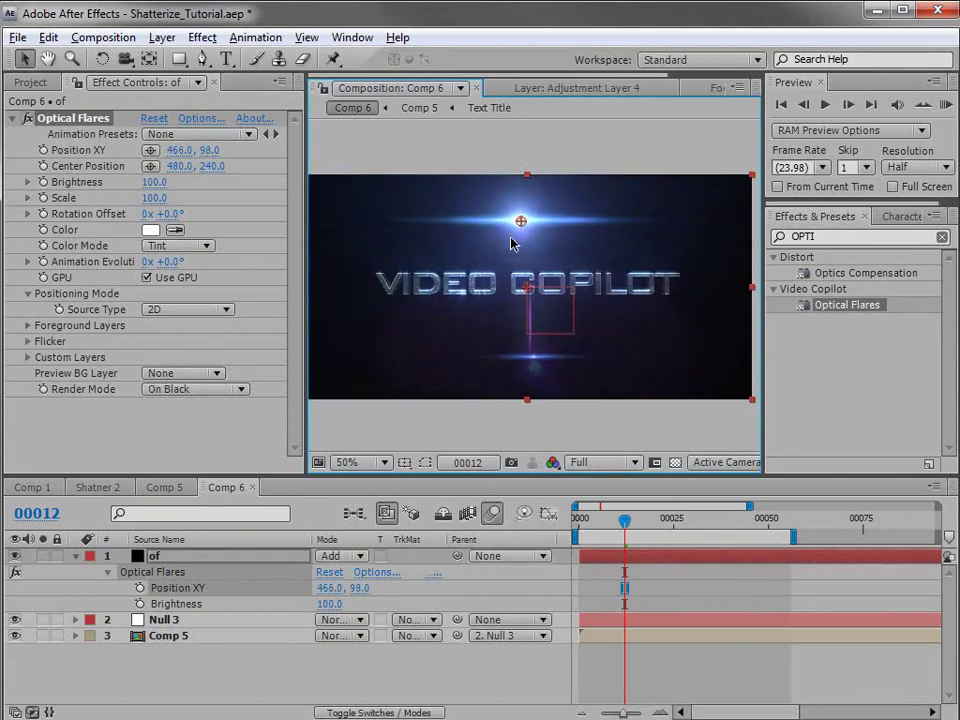
left_click_drag(624, 535, 628, 545)
left_click_drag(521, 221, 523, 278)
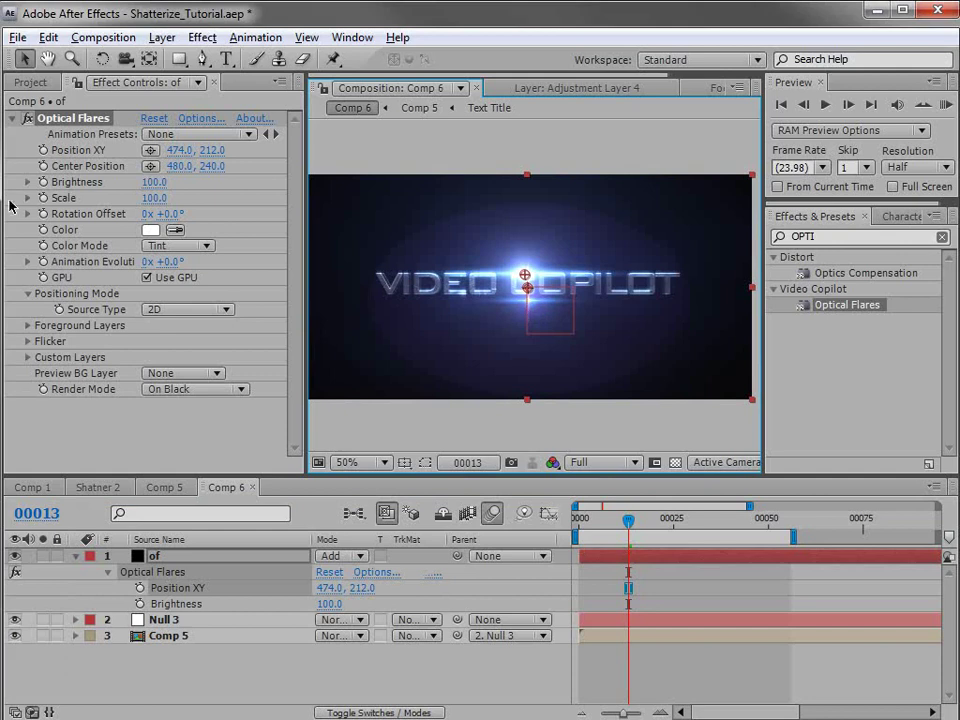
Parent the "of" layer to Null 3 and center the flare on the title at 479.7, 212.0
left_click_drag(456, 560, 167, 625)
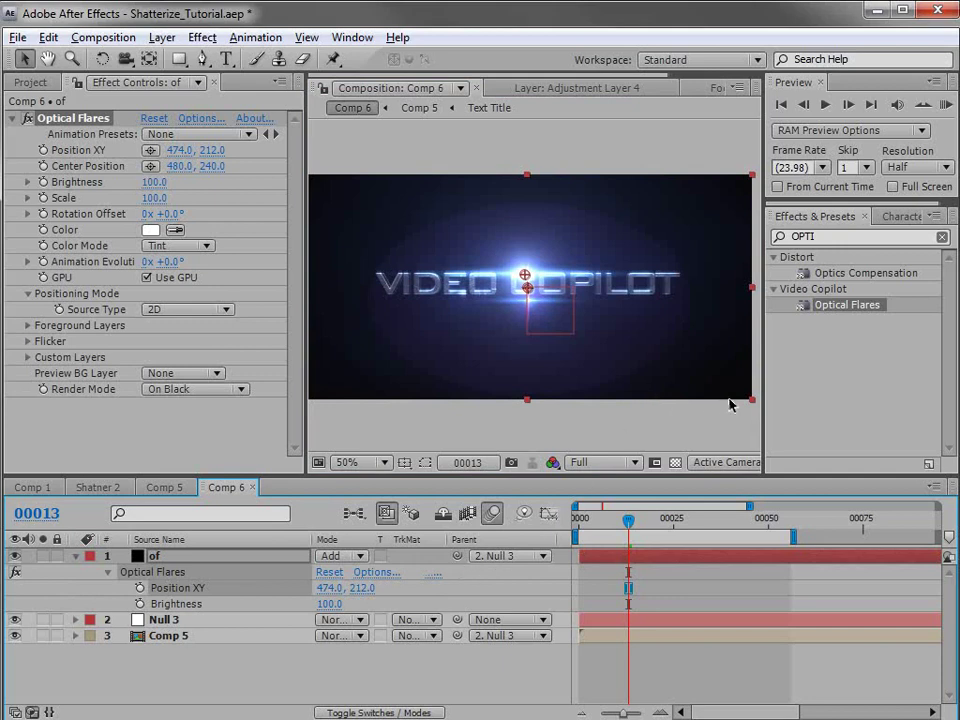
left_click_drag(524, 274, 527, 272)
key("period")
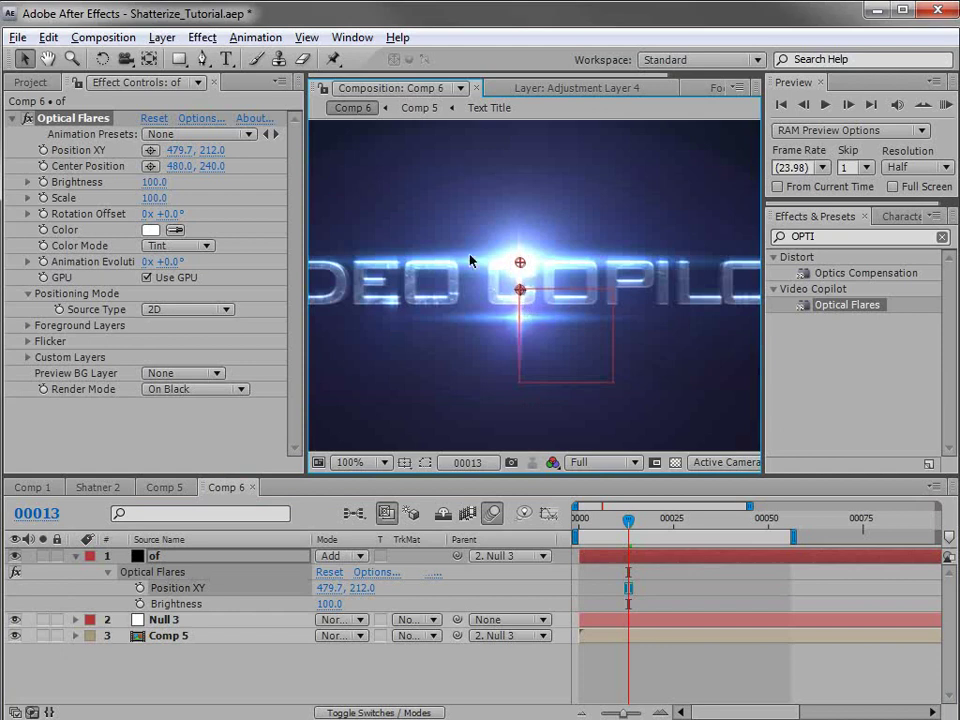
Keyframe the flare's Position XY on frame 13 and move it down to 479.7, 270.3 at about frame 28
left_click(43, 150)
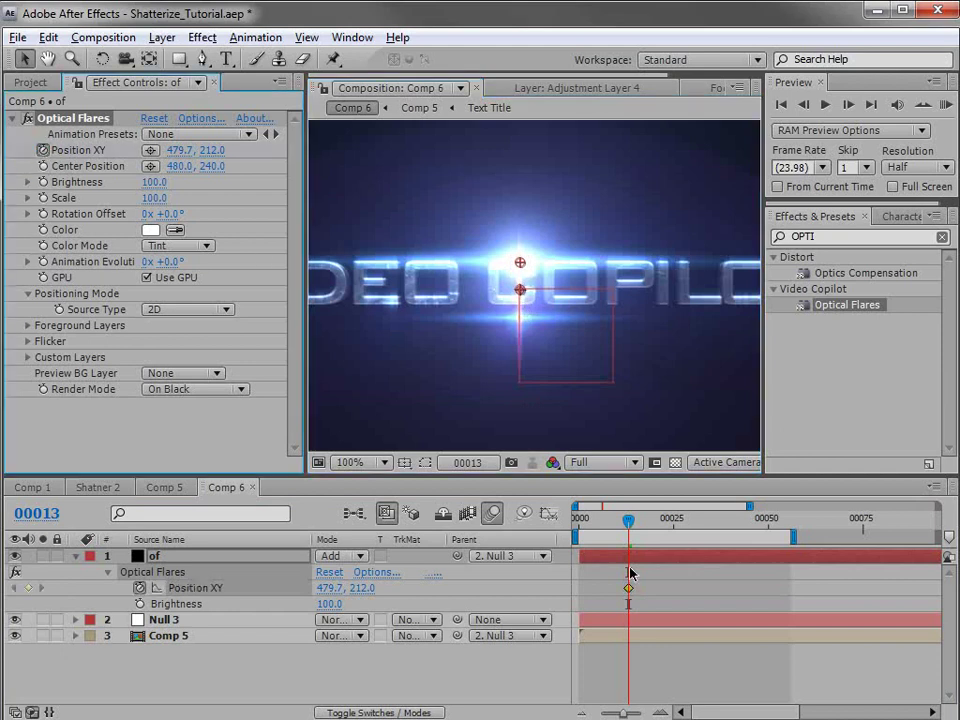
left_click_drag(629, 527, 684, 527)
left_click_drag(521, 260, 521, 316)
Keyframe the flare's Brightness from 0 on frame 11 to 100 on frame 20, fading out by about frame 36, and check the animation
left_click_drag(679, 527, 617, 542)
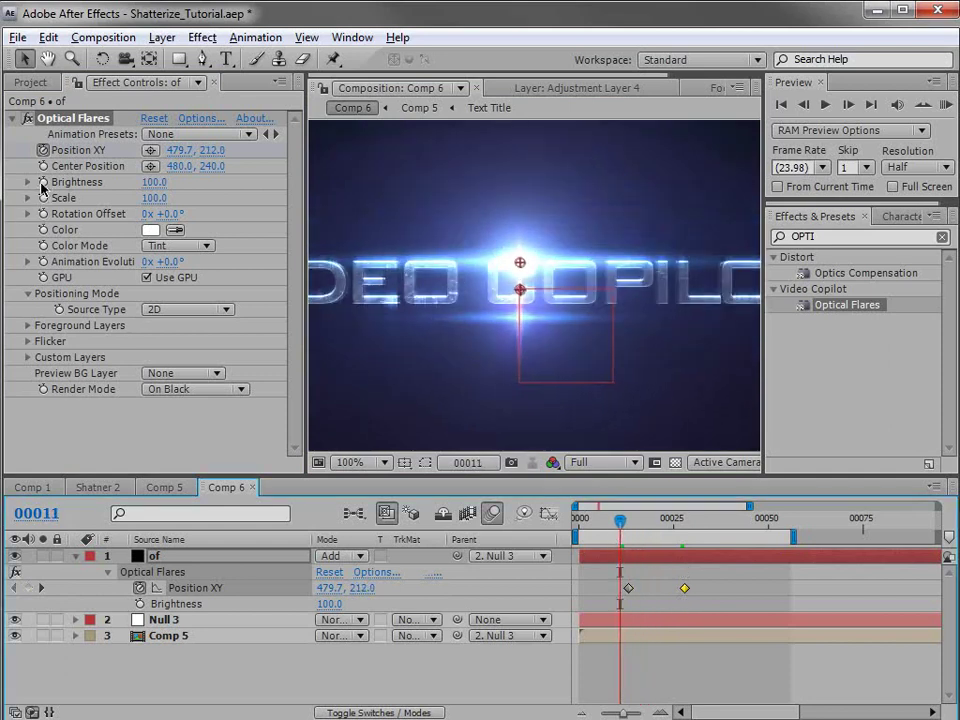
left_click_drag(650, 520, 620, 520)
left_click(43, 182)
left_click(154, 182)
type("0")
key("Return")
left_click_drag(659, 524, 698, 519)
left_click(154, 182)
type("20")
key("Return")
left_click_drag(606, 518, 700, 541)
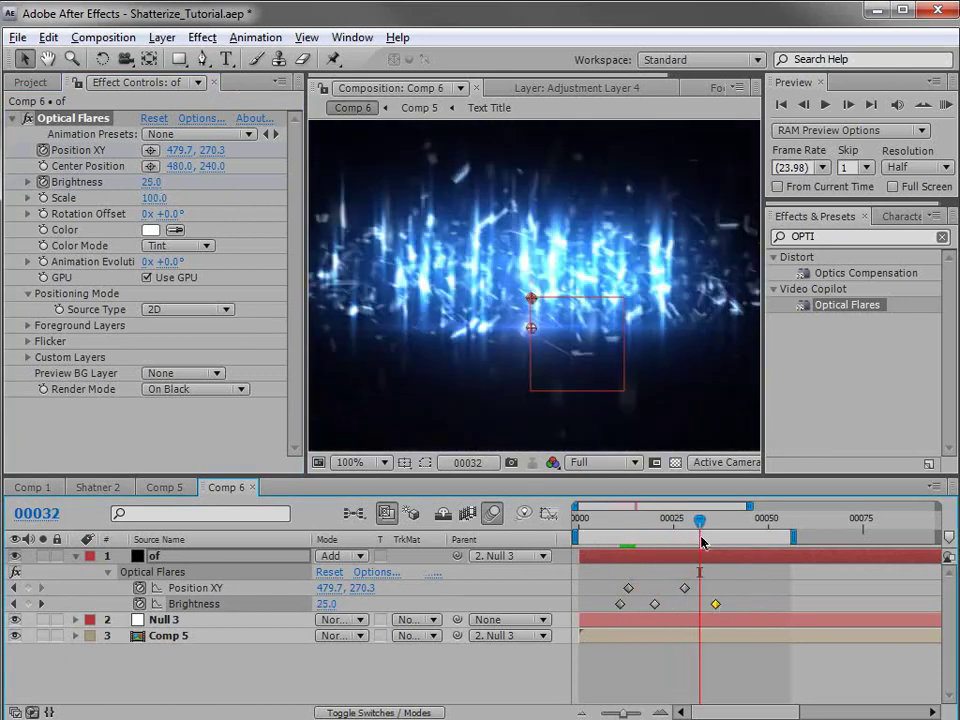
Raise the flare's Brightness keyframe on frame 20 to 160
scroll(527, 353, "down", 1)
left_click(656, 520)
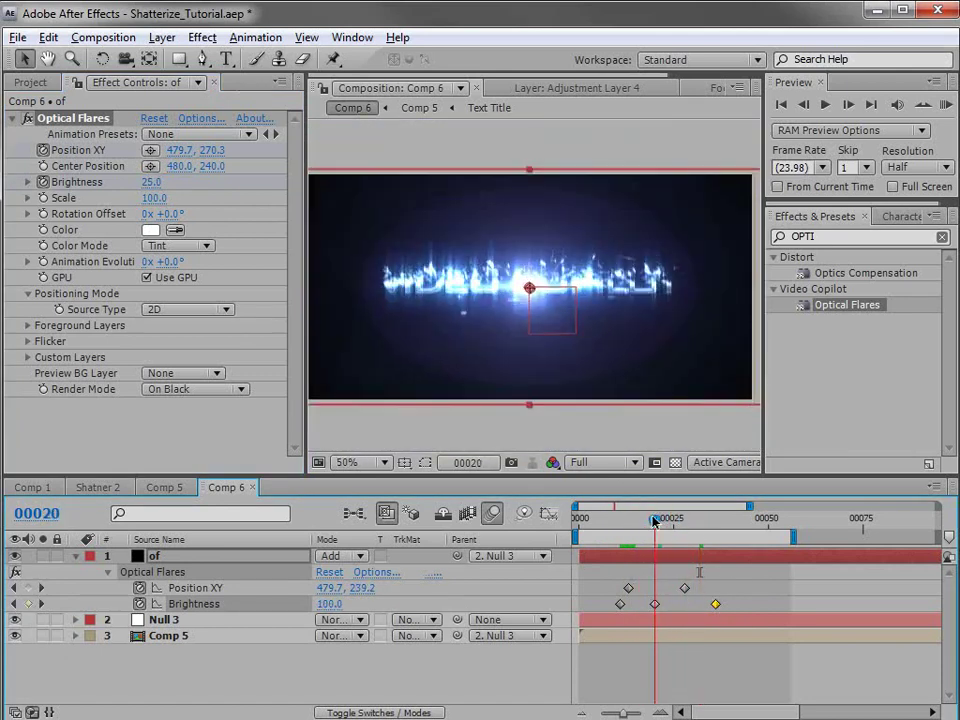
left_click_drag(155, 182, 187, 105)
Apply a Curves effect to the "of" layer and pull the RGB curve's midpoint down to darken the flare's outer glow
left_click(202, 37)
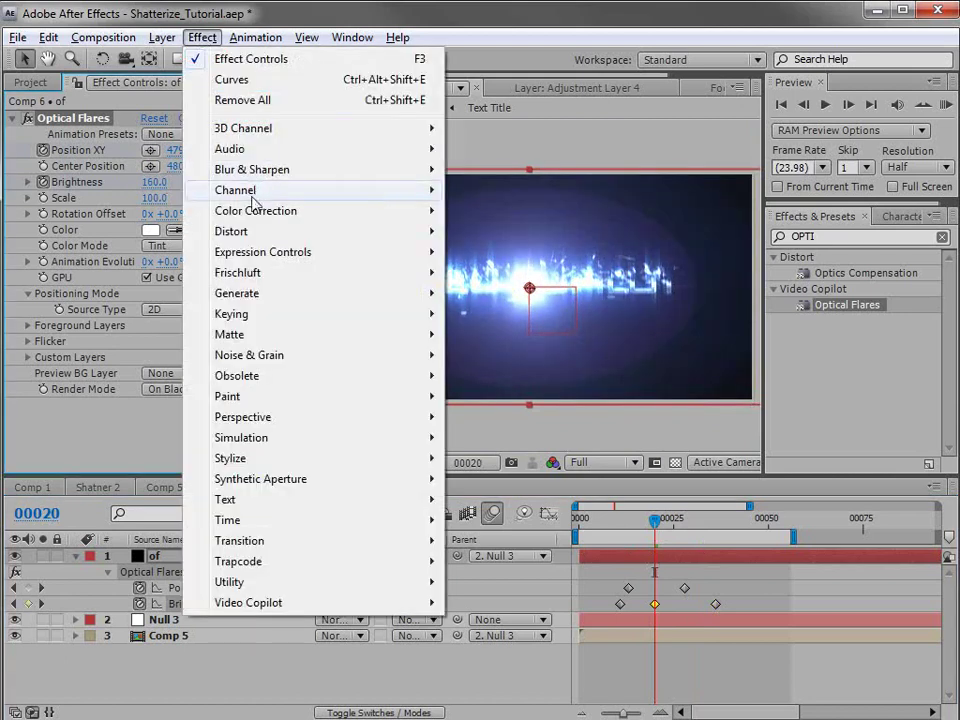
mouse_move(366, 222)
left_click(435, 518)
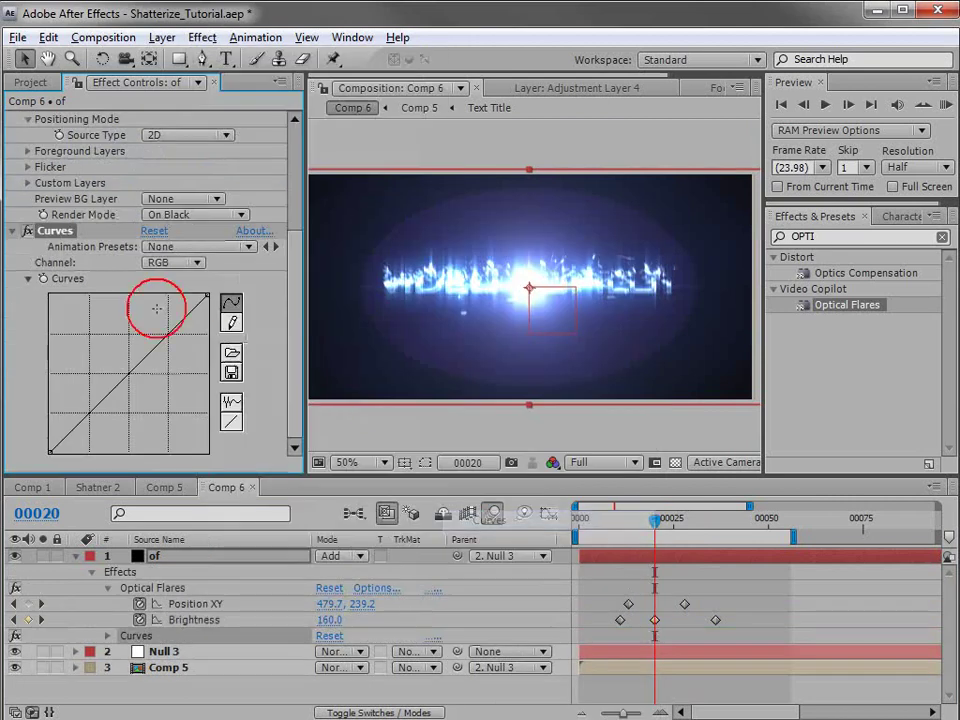
left_click_drag(128, 376, 126, 399)
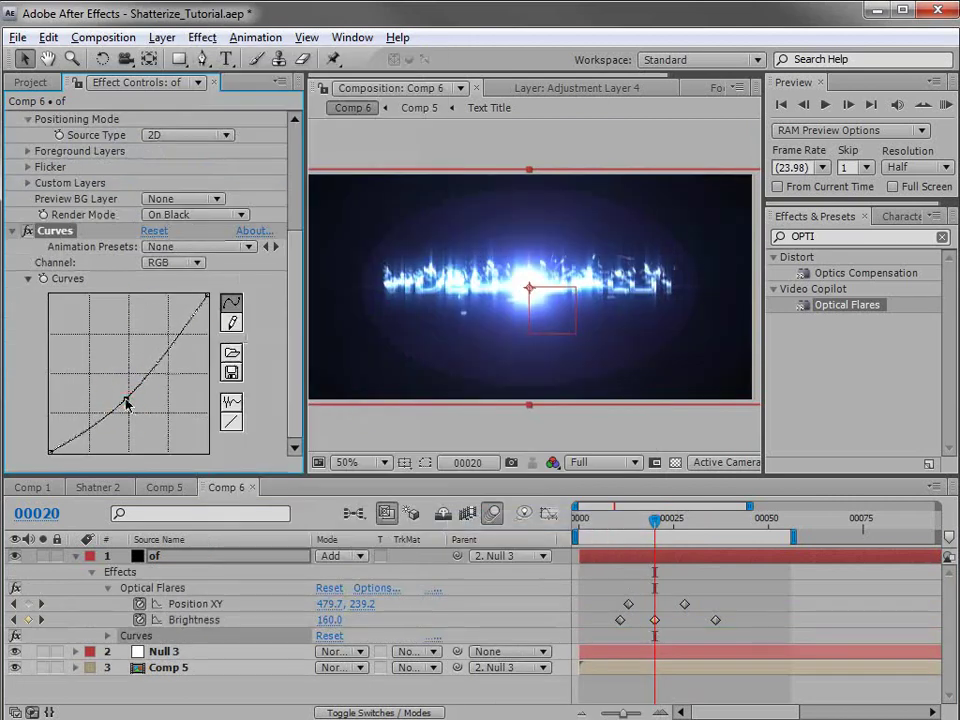
mouse_move(655, 520)
left_mouse_down()
mouse_move(636, 521)
mouse_move(651, 521)
left_mouse_up()
Hide the two large faint Iris objects, brightness 27.5 and 14.0, in the Optical Flares options and check the flare around frame 20
scroll(120, 200, "up", 5)
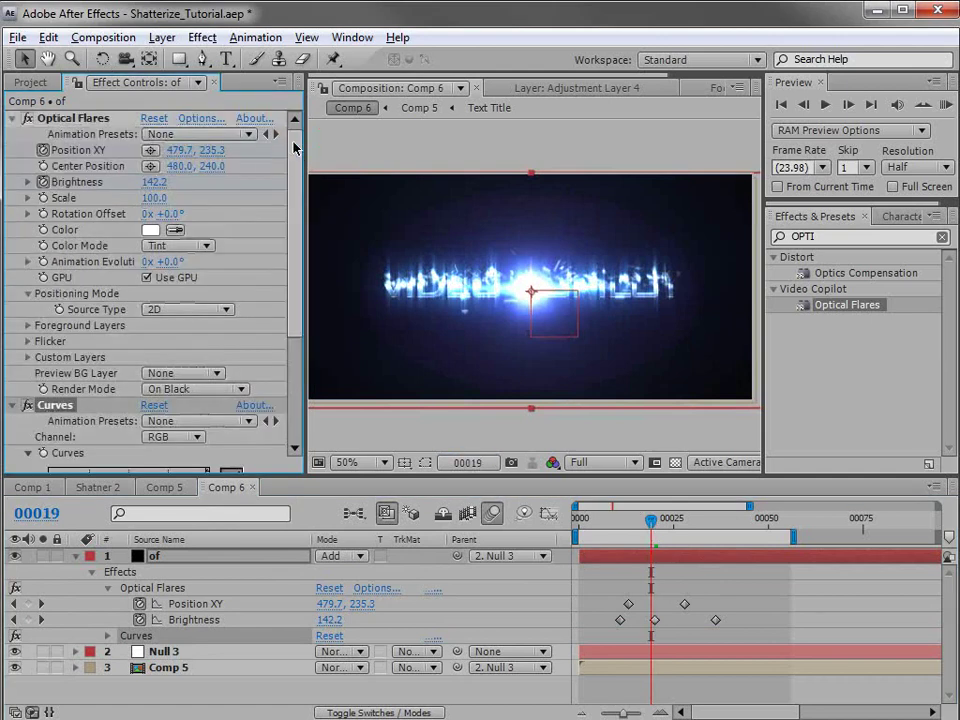
left_click(201, 118)
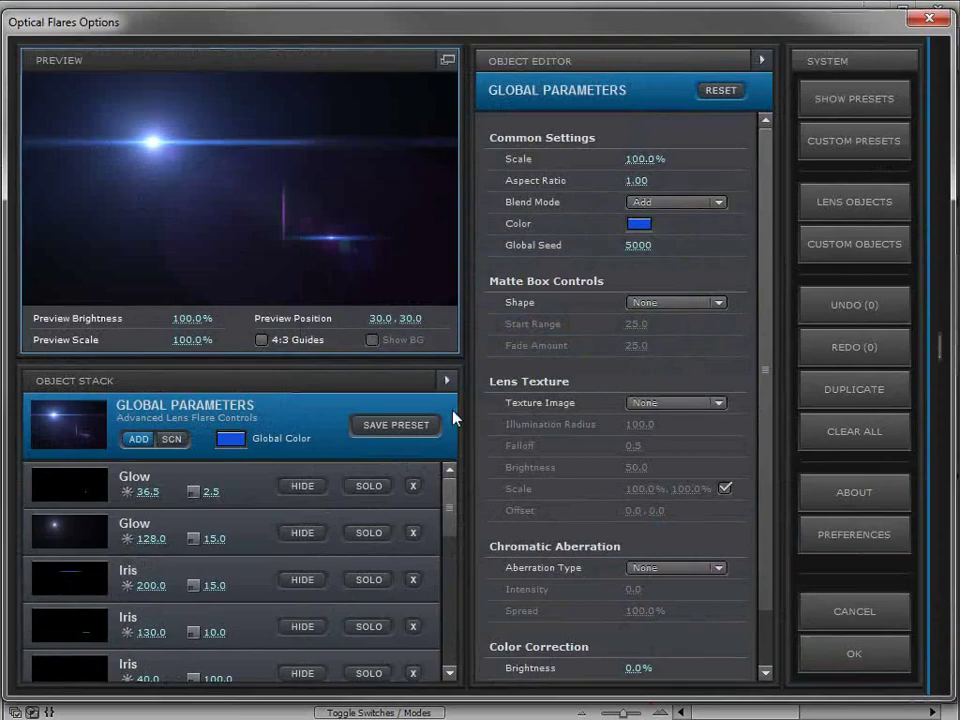
left_click_drag(451, 490, 453, 546)
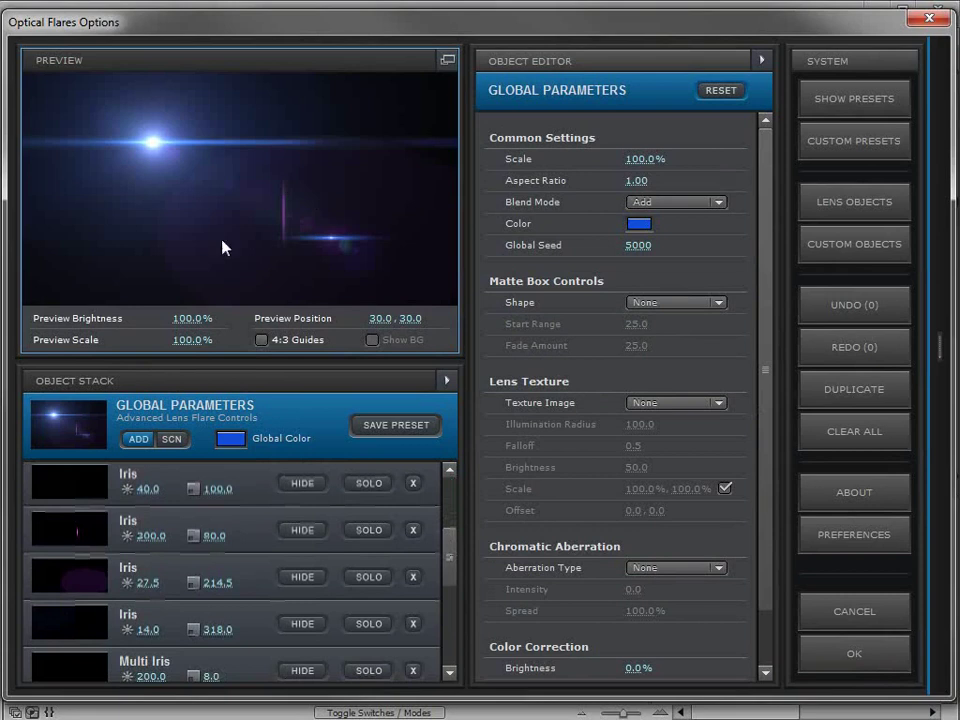
left_click(93, 588)
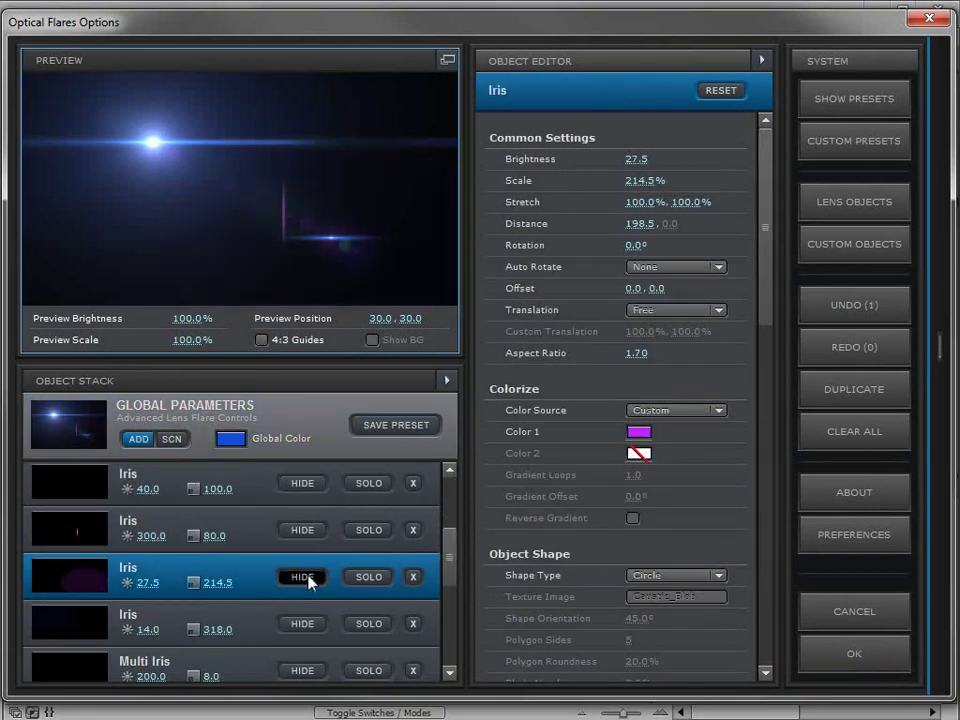
left_click(814, 653)
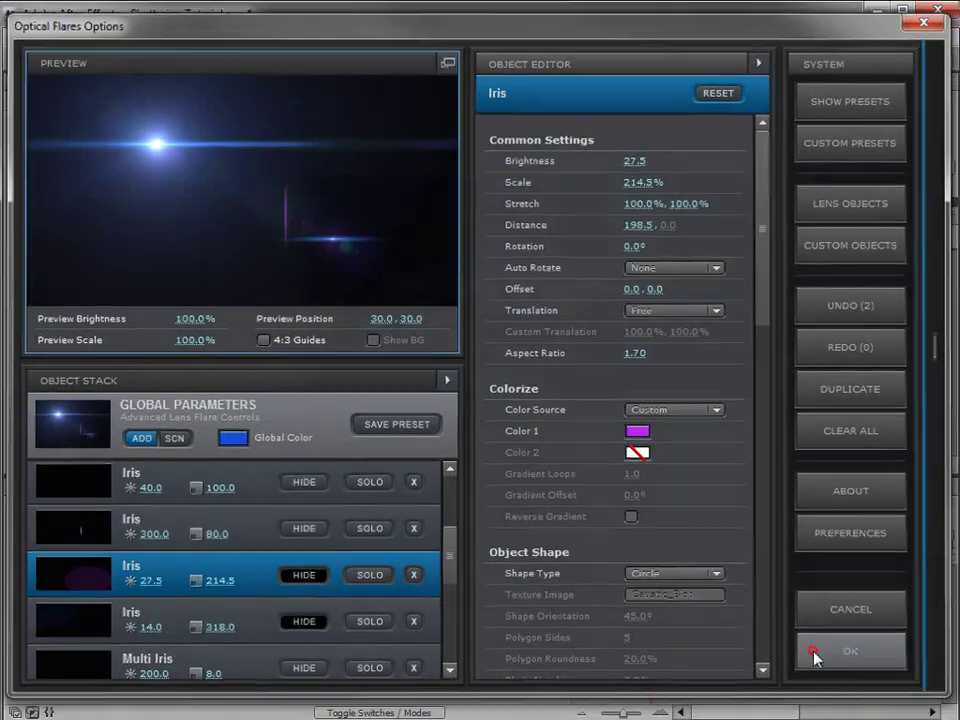
left_click_drag(648, 517, 652, 576)
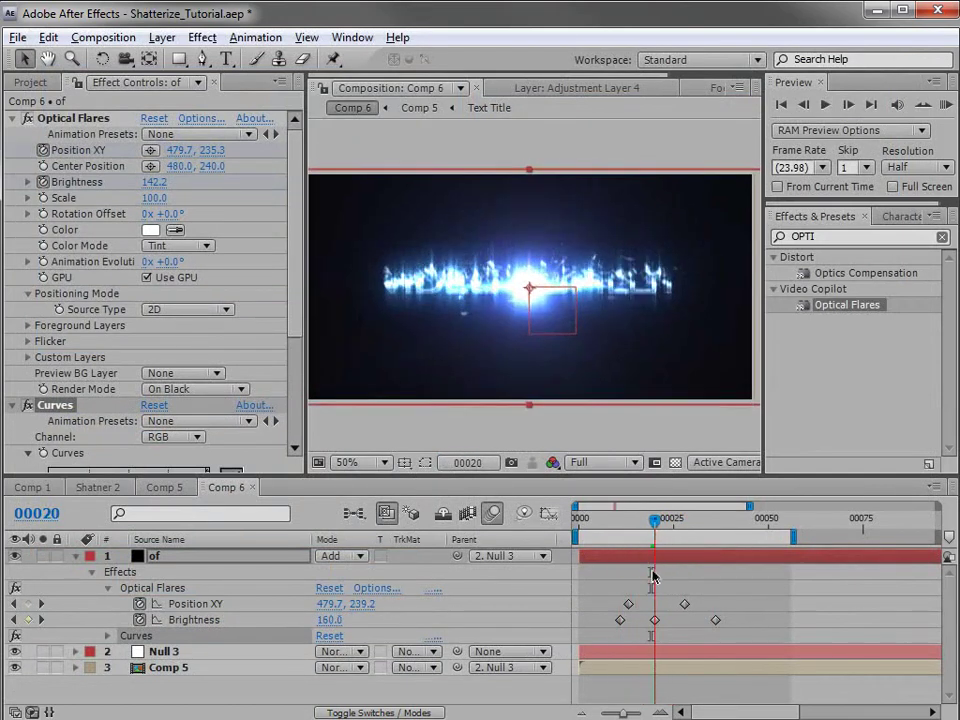
Raise the midpoint of the Blue channel curve on the "of" layer slightly and check the animation up to about frame 42
left_click_drag(294, 230, 294, 344)
left_click(190, 266)
left_click(185, 329)
left_click_drag(120, 382, 120, 369)
left_click_drag(650, 528, 743, 557)
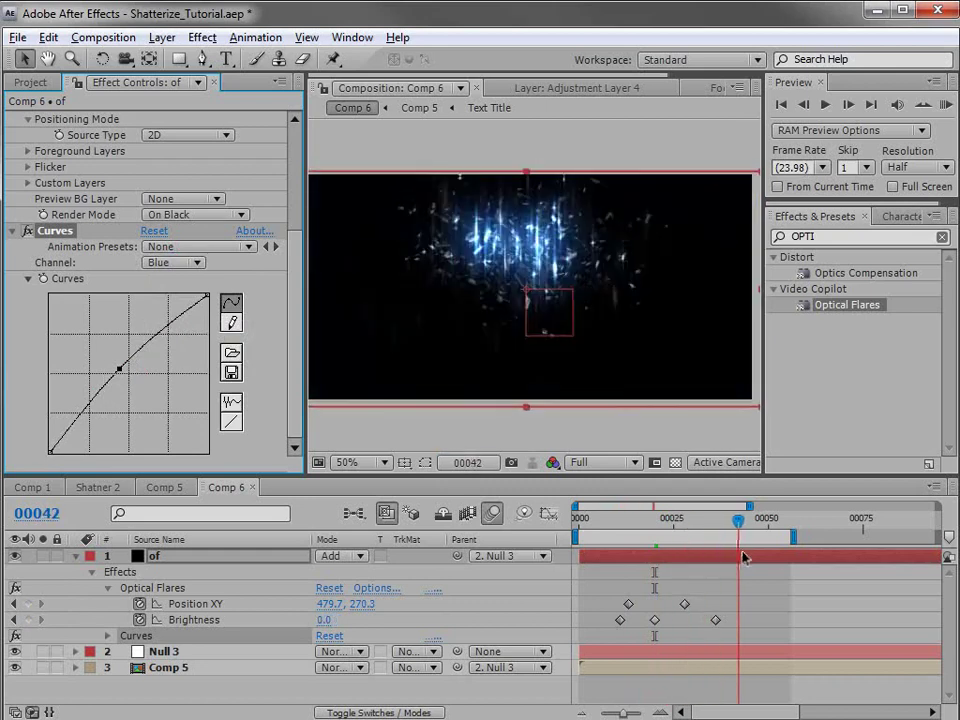
Collapse the "of" layer's properties and examine the shattering title with its flare between about frames 30 and 42
left_click(763, 598)
key("u")
left_click_drag(672, 525, 724, 542)
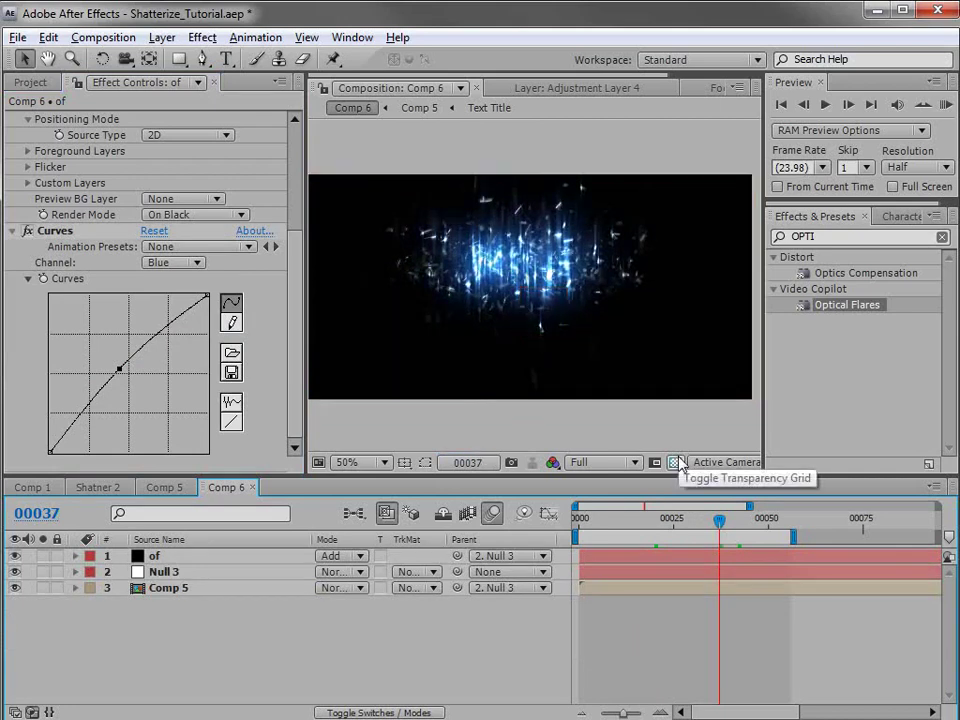
left_click(738, 522)
left_click_drag(738, 522, 693, 538)
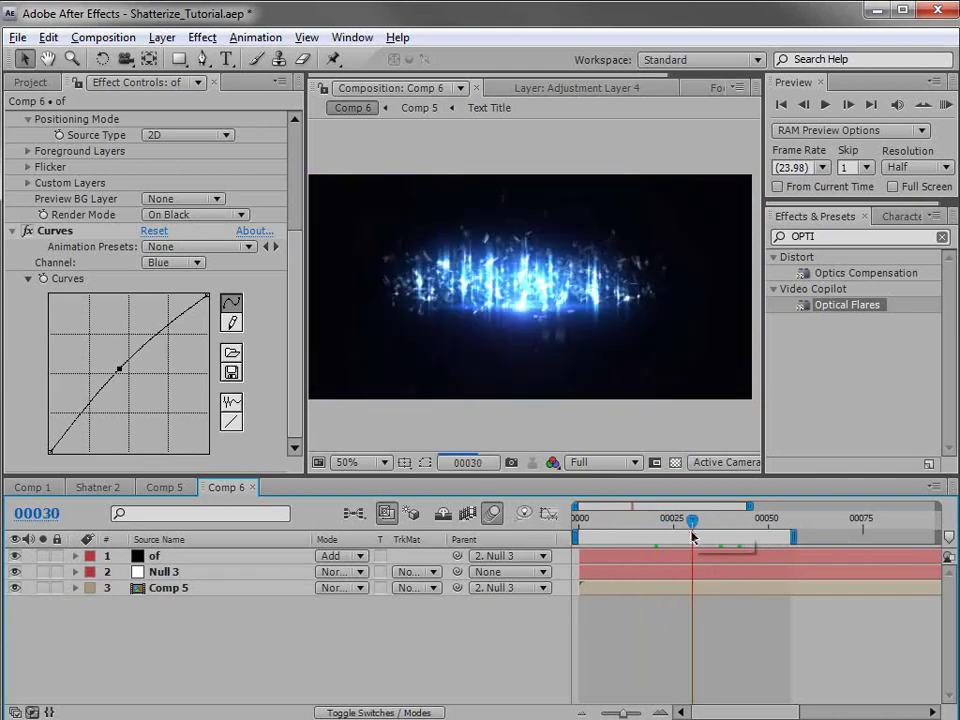